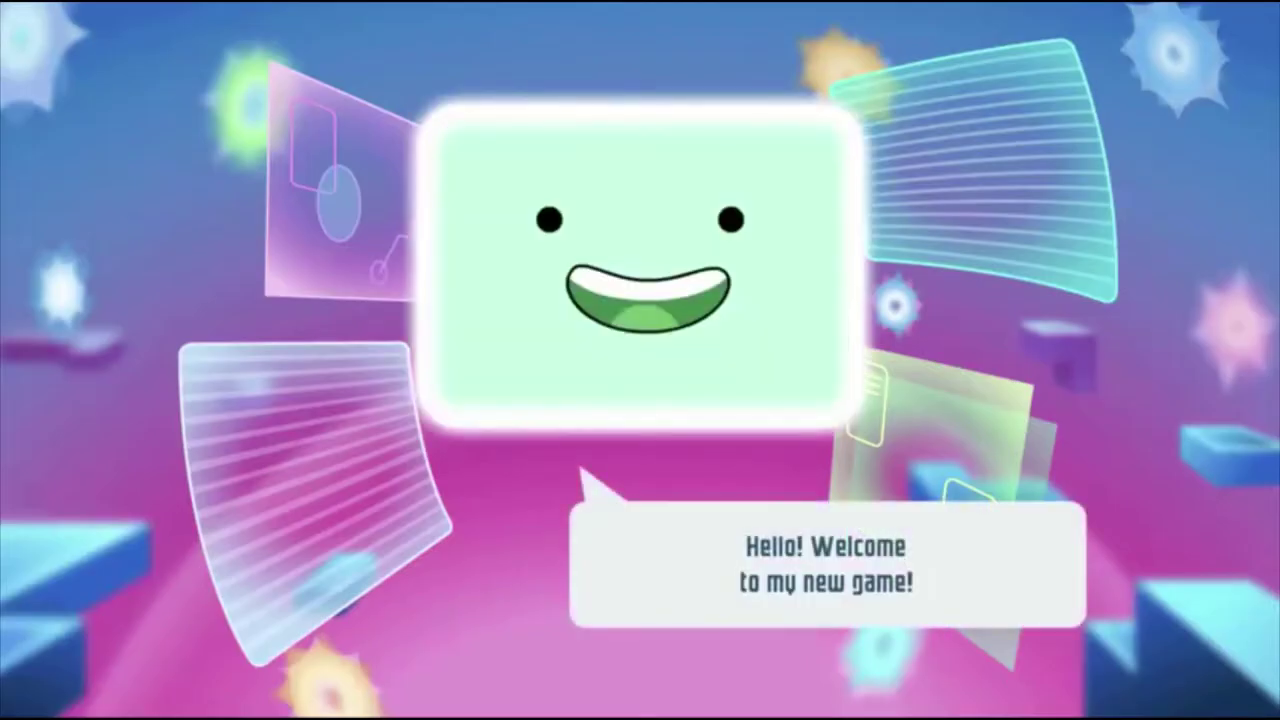
Advance the intro welcome message and highlight the first Urdu paragraph of the notes
click(760, 622)
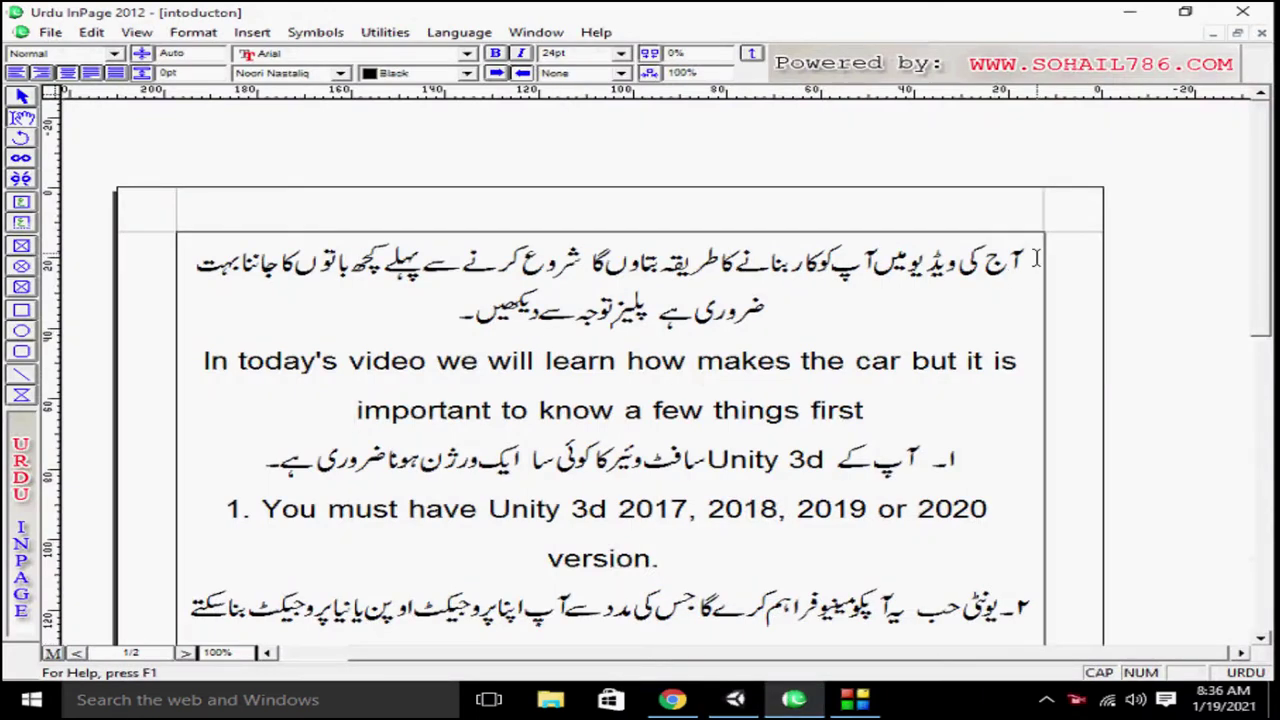
drag(1035, 262, 453, 314)
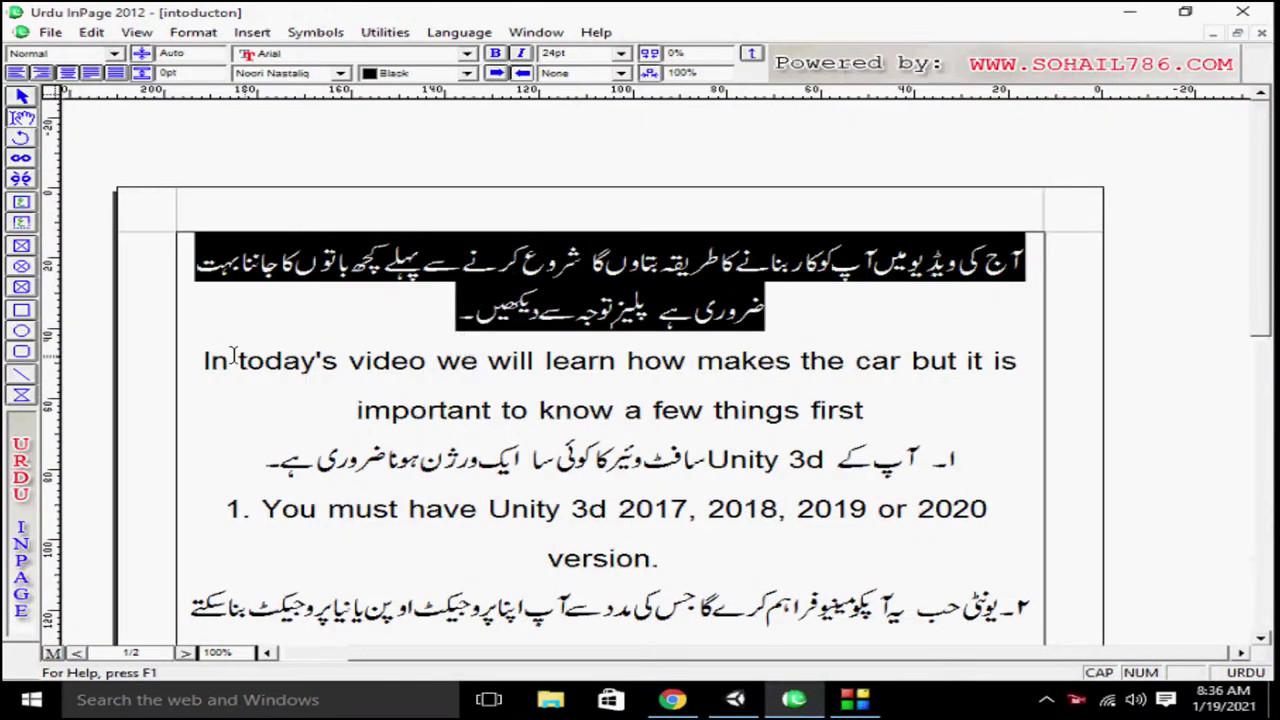
Highlight the opening English sentence, the Unity 3d line and point 1 on required Unity versions
drag(196, 358, 880, 406)
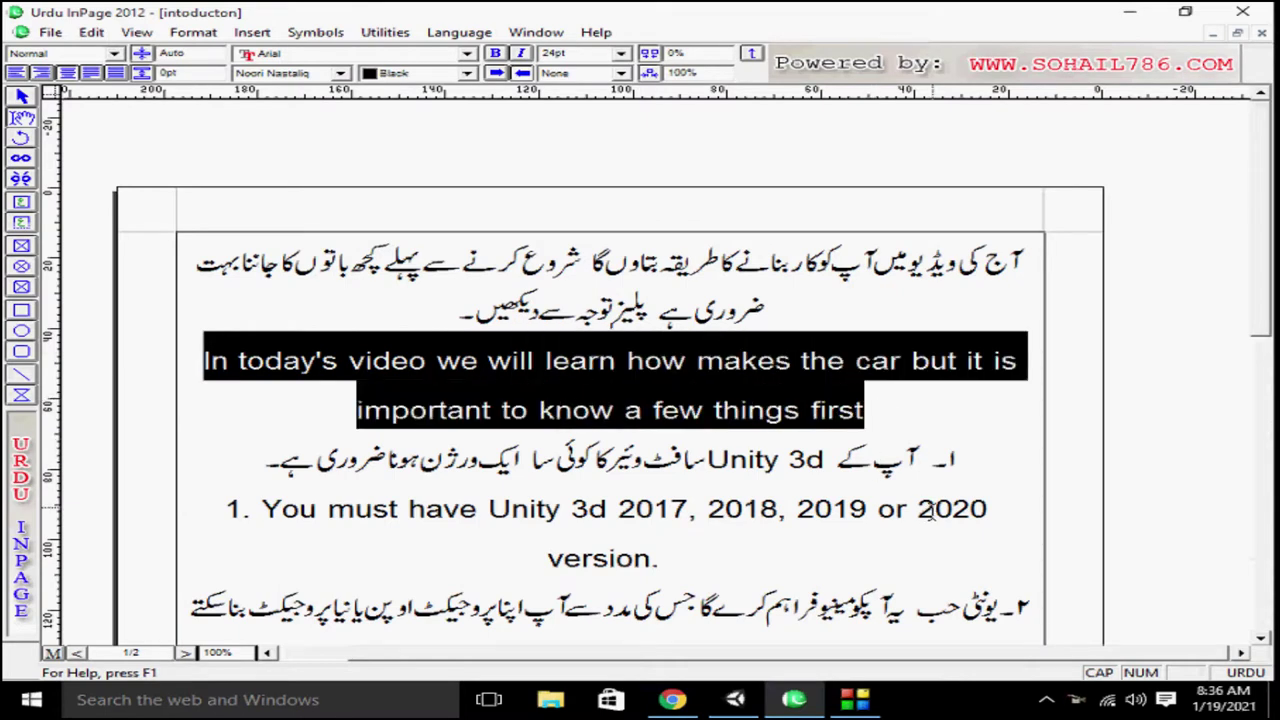
drag(956, 460, 258, 465)
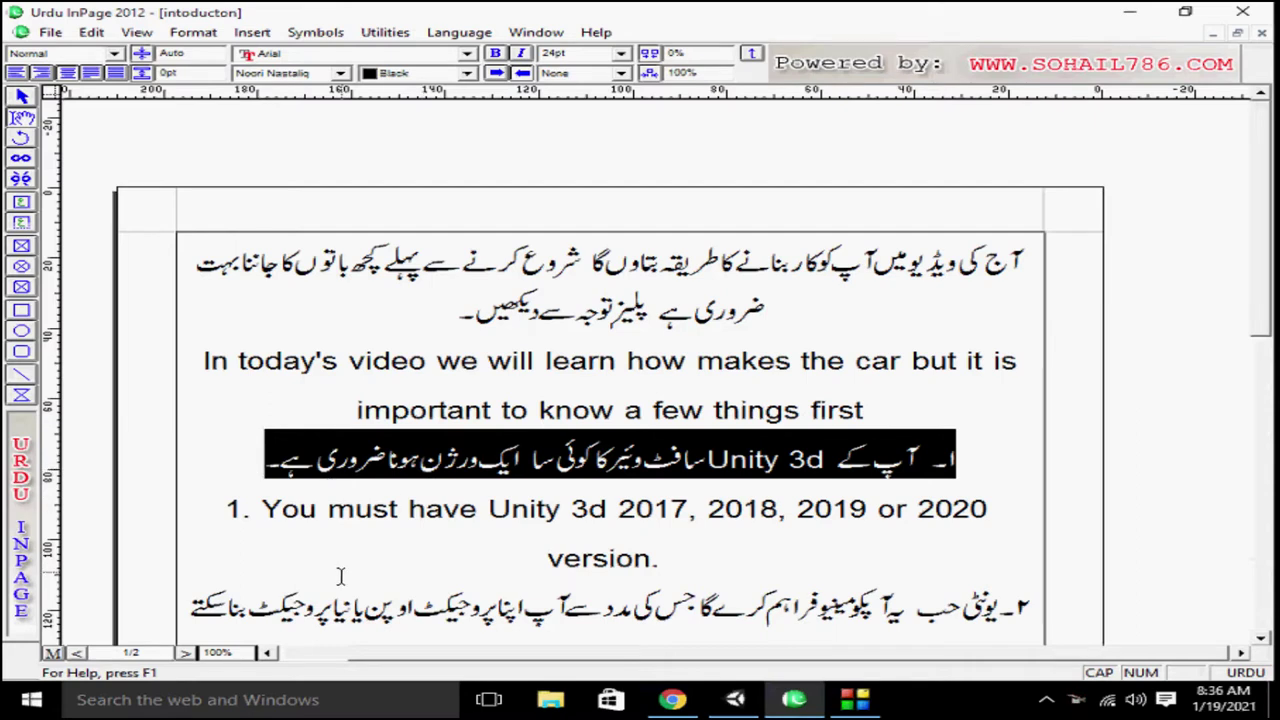
drag(230, 510, 667, 552)
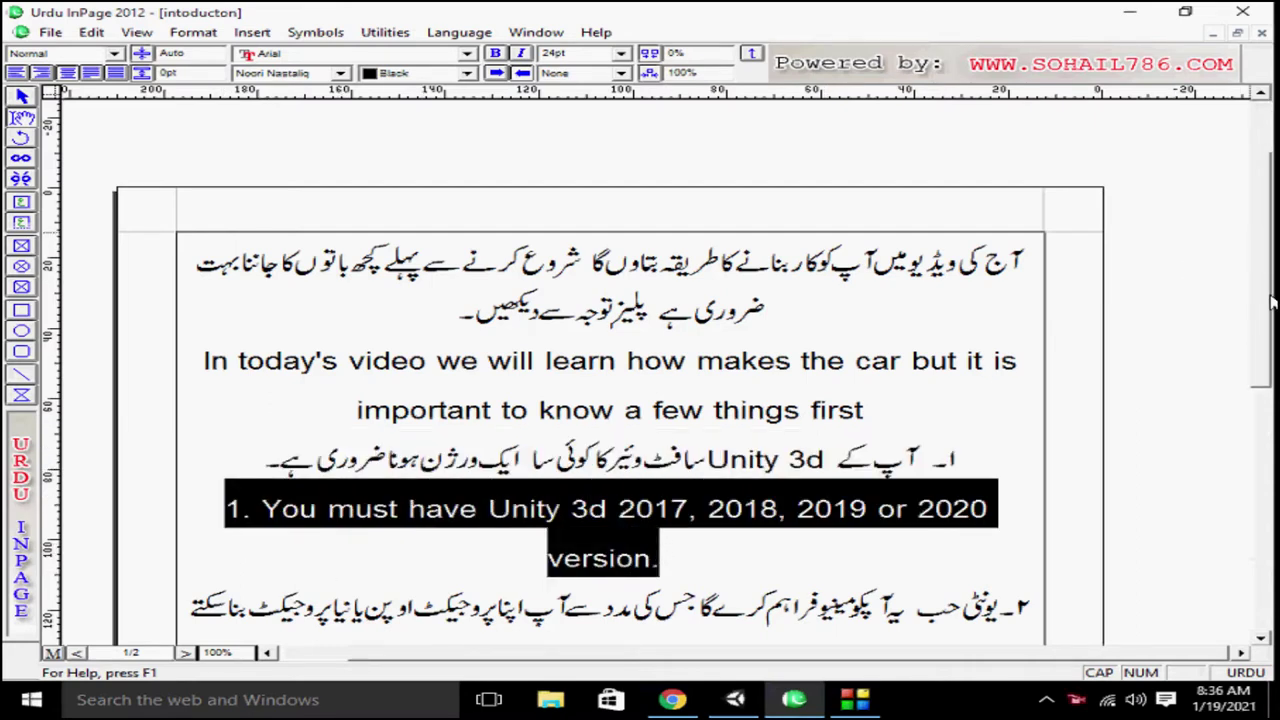
scroll(1272, 303, down, 3)
scroll(1272, 320, down, 1)
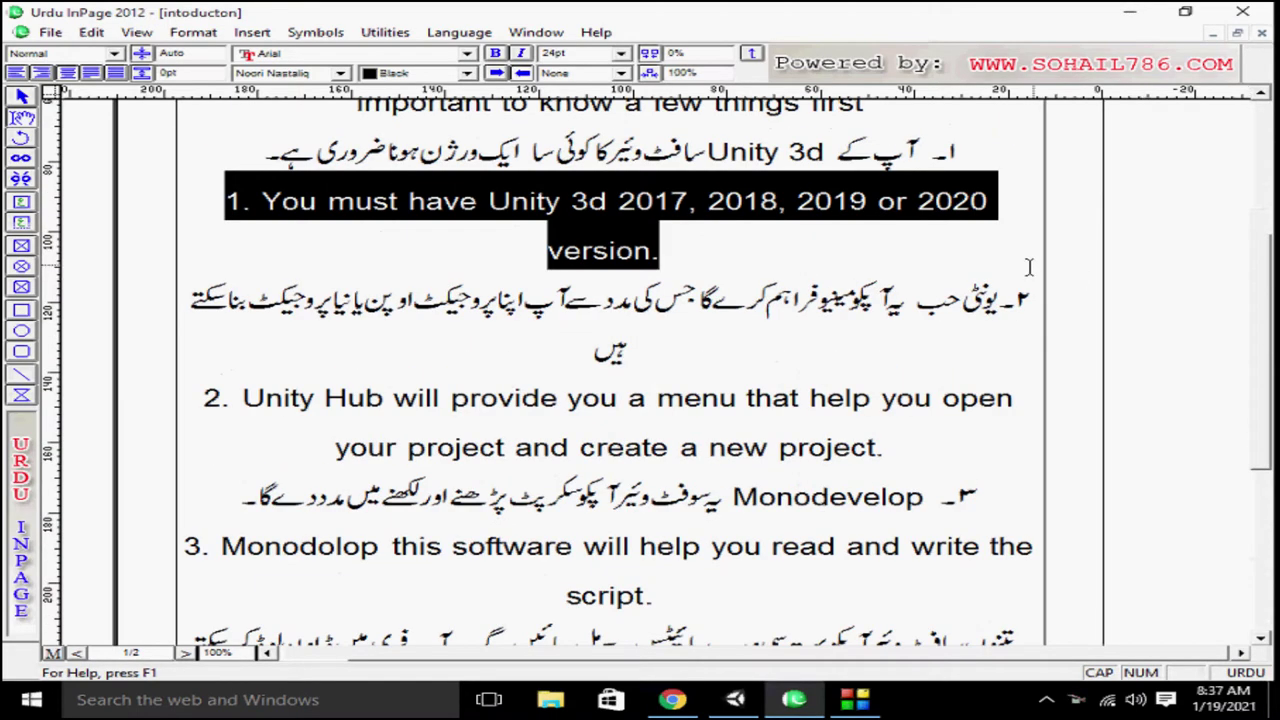
drag(1033, 292, 597, 365)
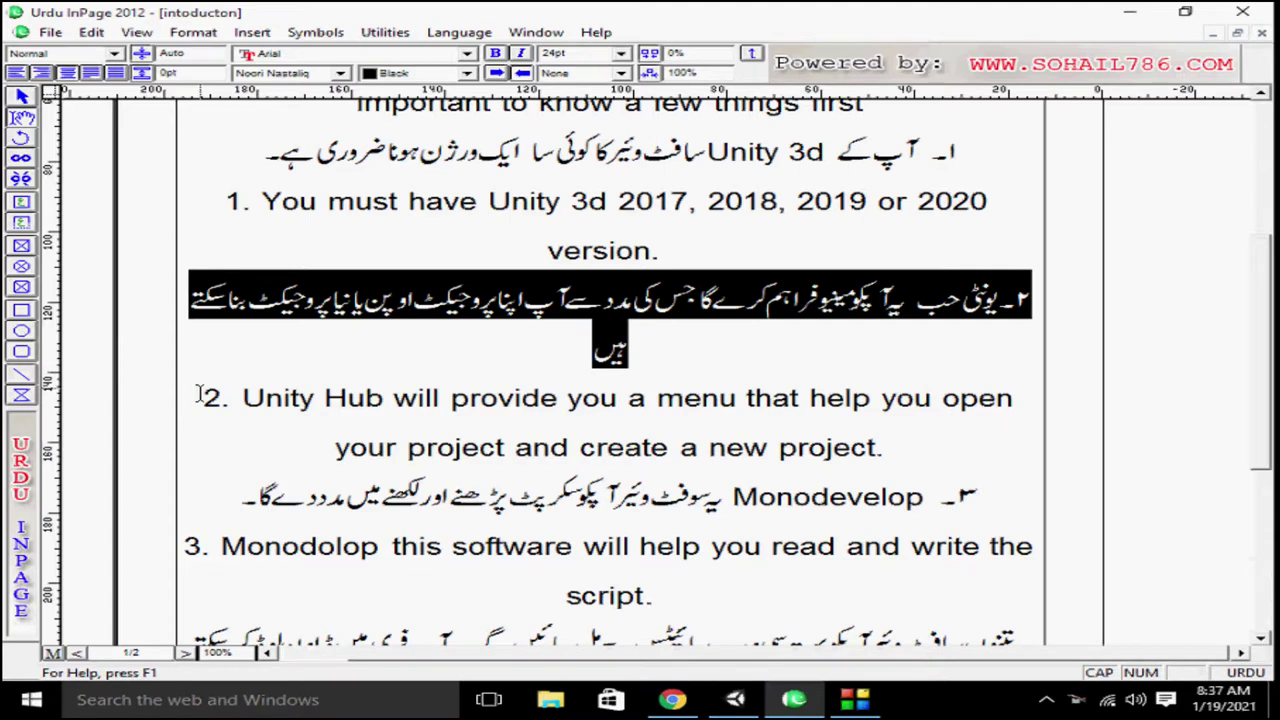
Highlight points 2 to 4 on Unity Hub, Monodevelop scripting and free downloads
drag(198, 395, 882, 437)
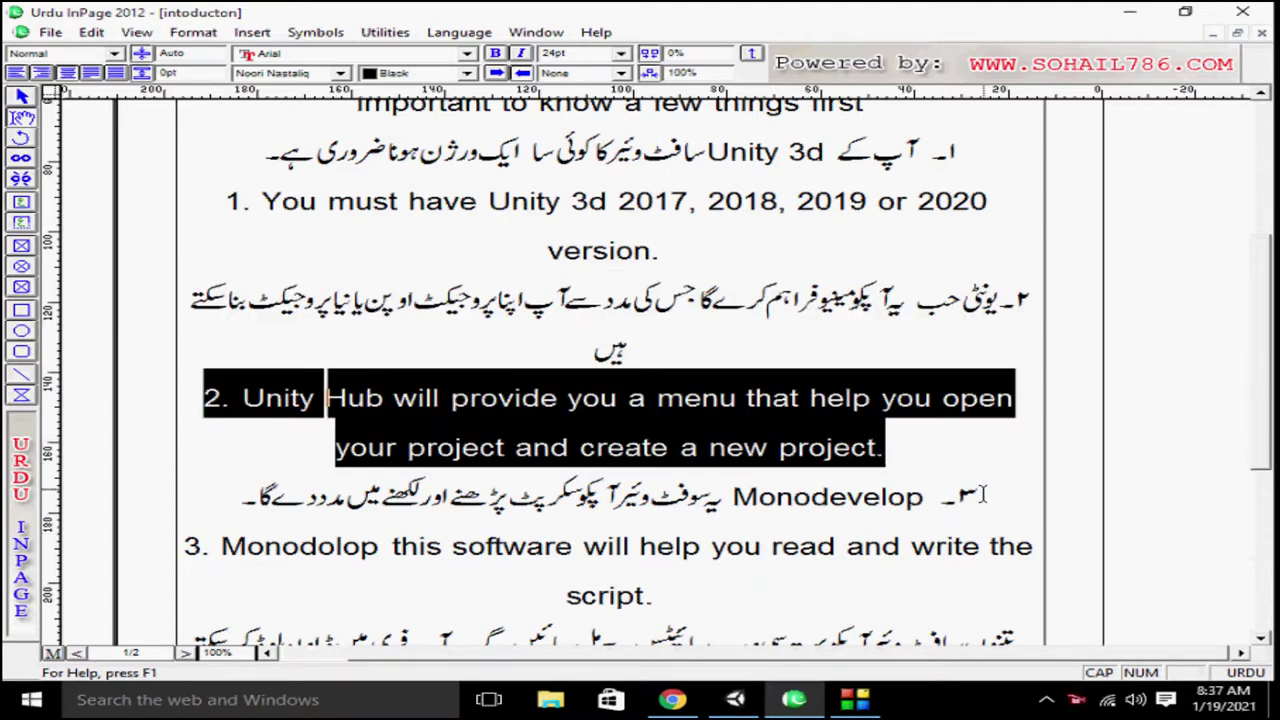
drag(985, 494, 229, 494)
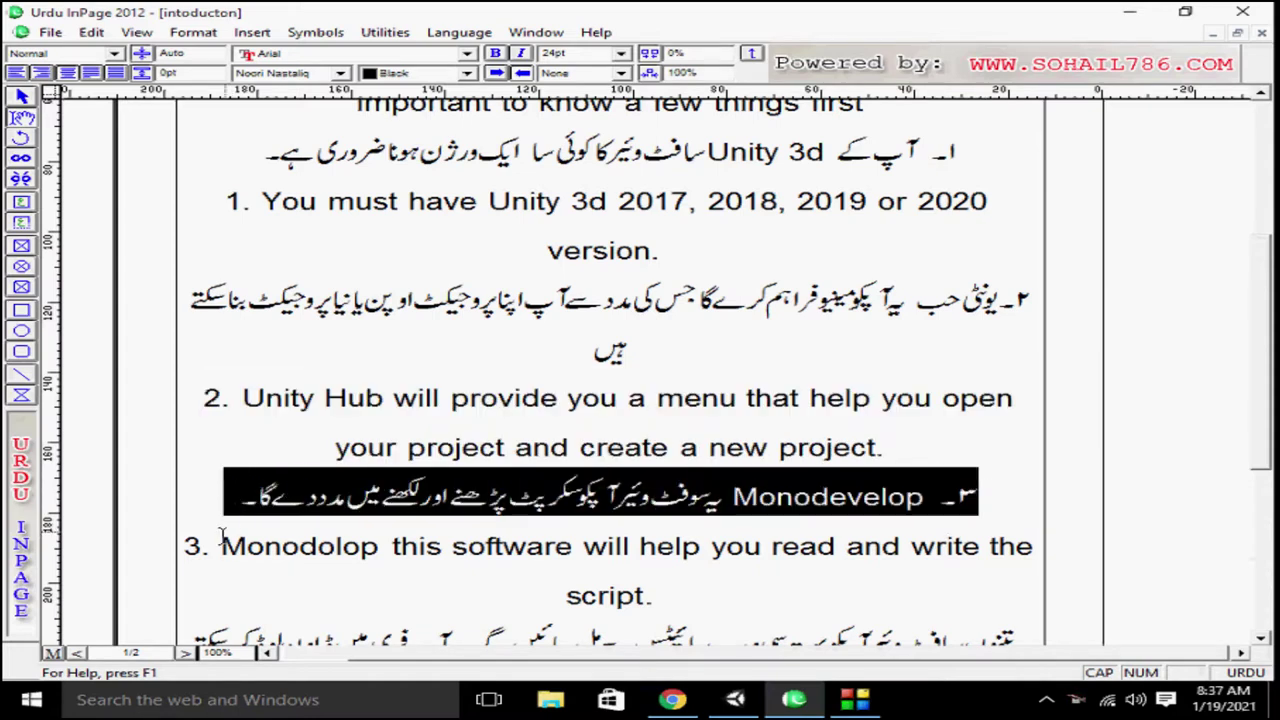
drag(182, 546, 673, 588)
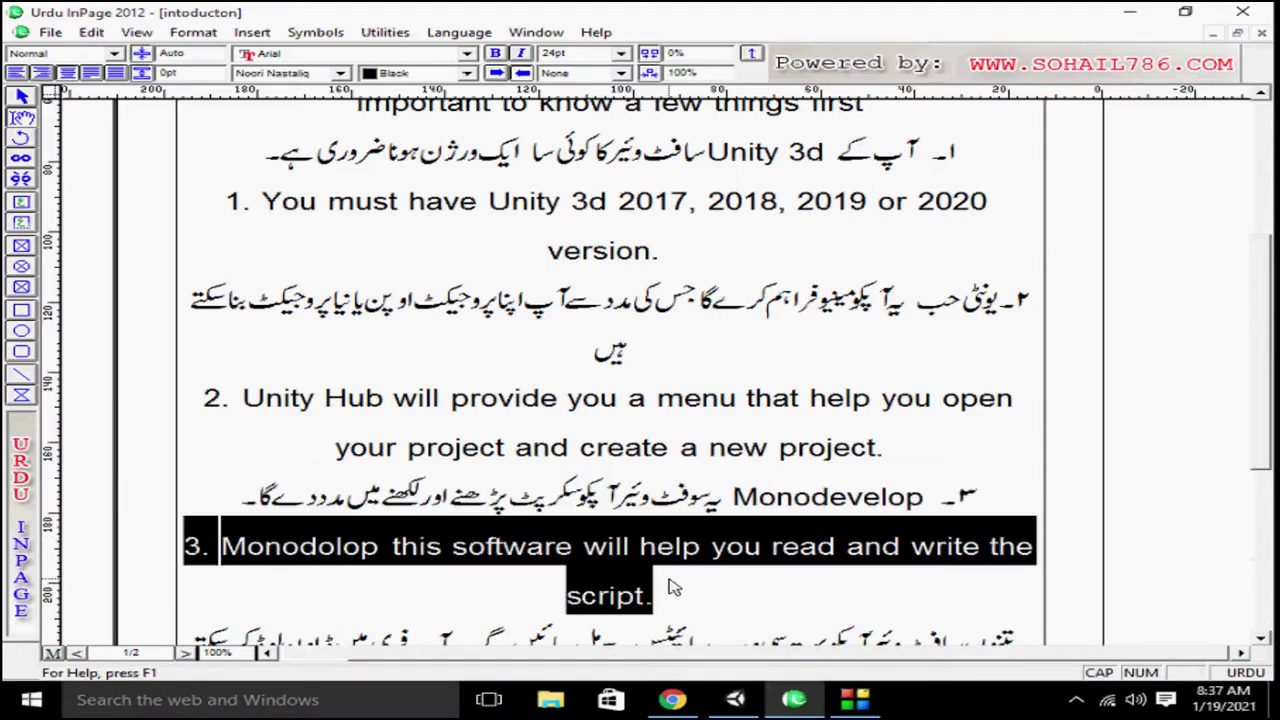
drag(1265, 320, 1268, 338)
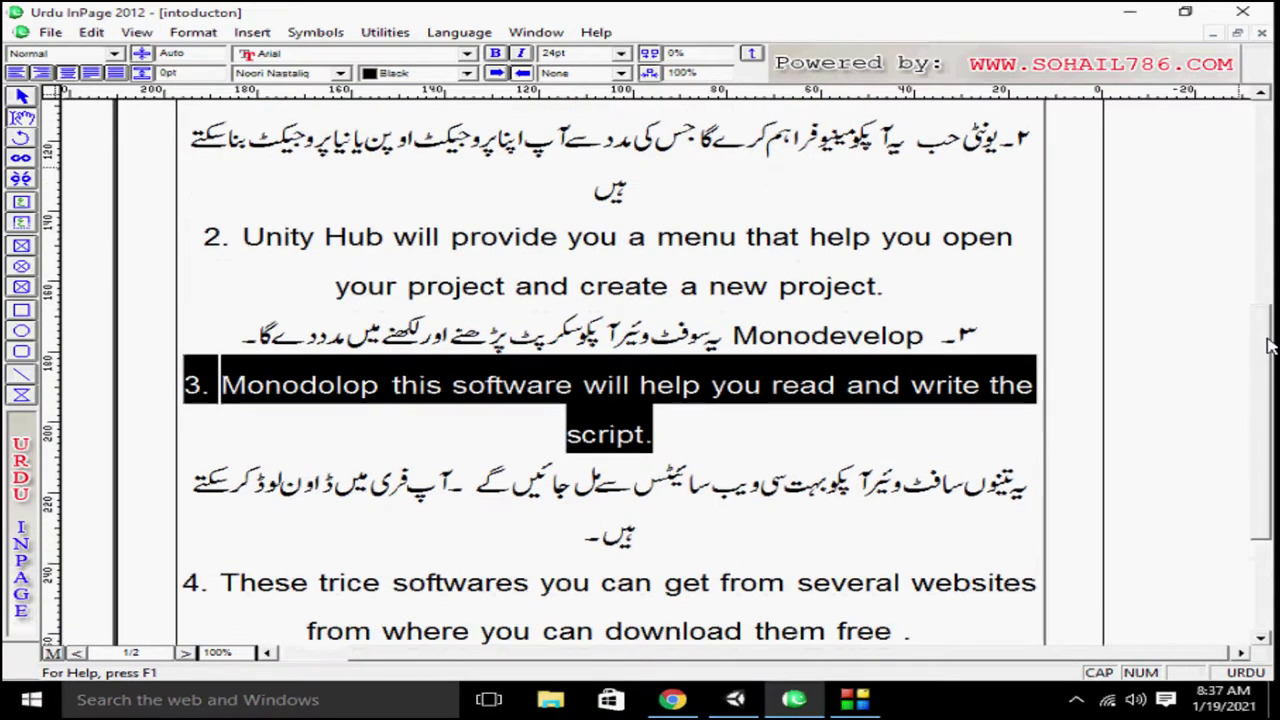
mouse_move(1028, 480)
mouse_down()
mouse_move(659, 542)
mouse_move(585, 538)
mouse_up()
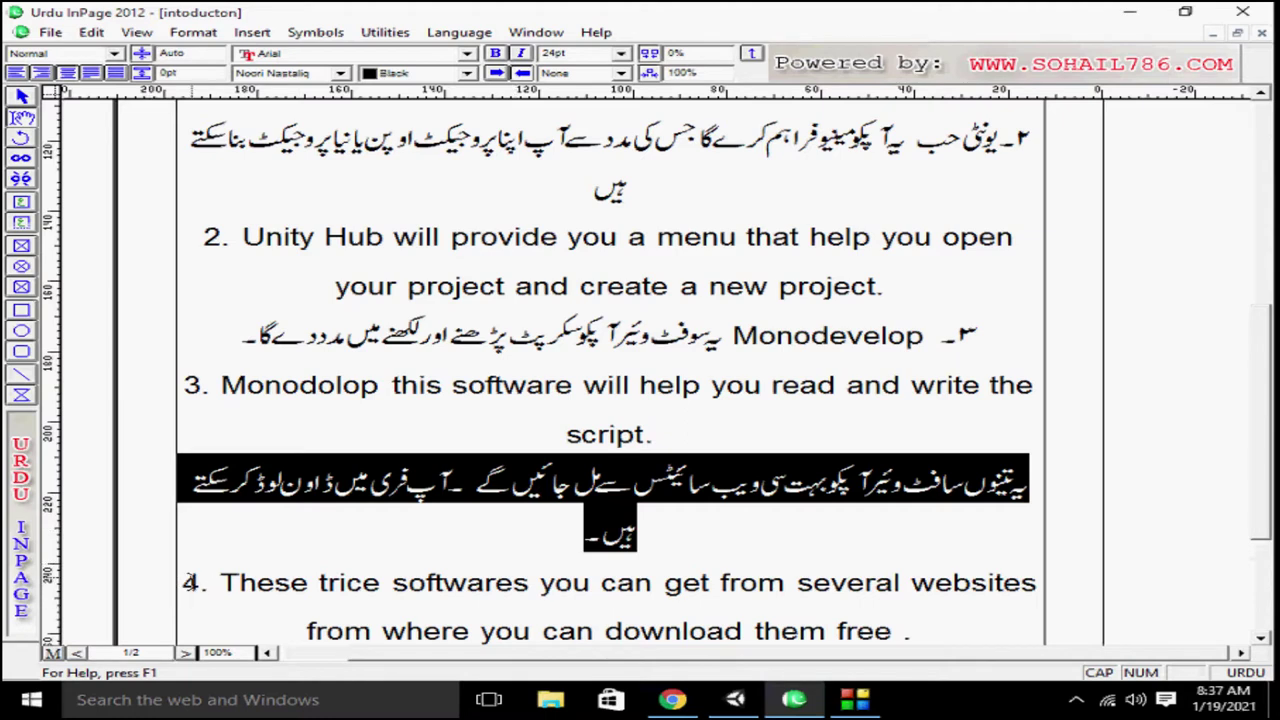
drag(183, 582, 892, 614)
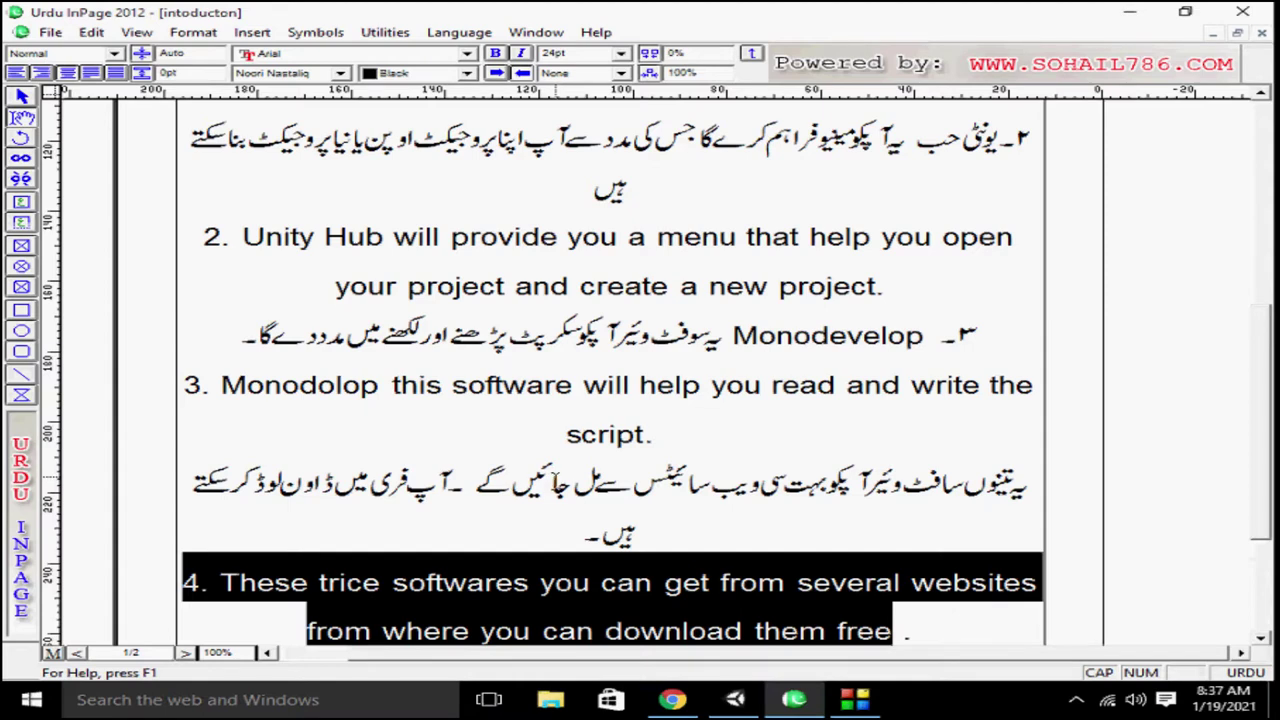
On the introduction 2 page, highlight the Urdu and English paragraphs about the Drive link
click(285, 621)
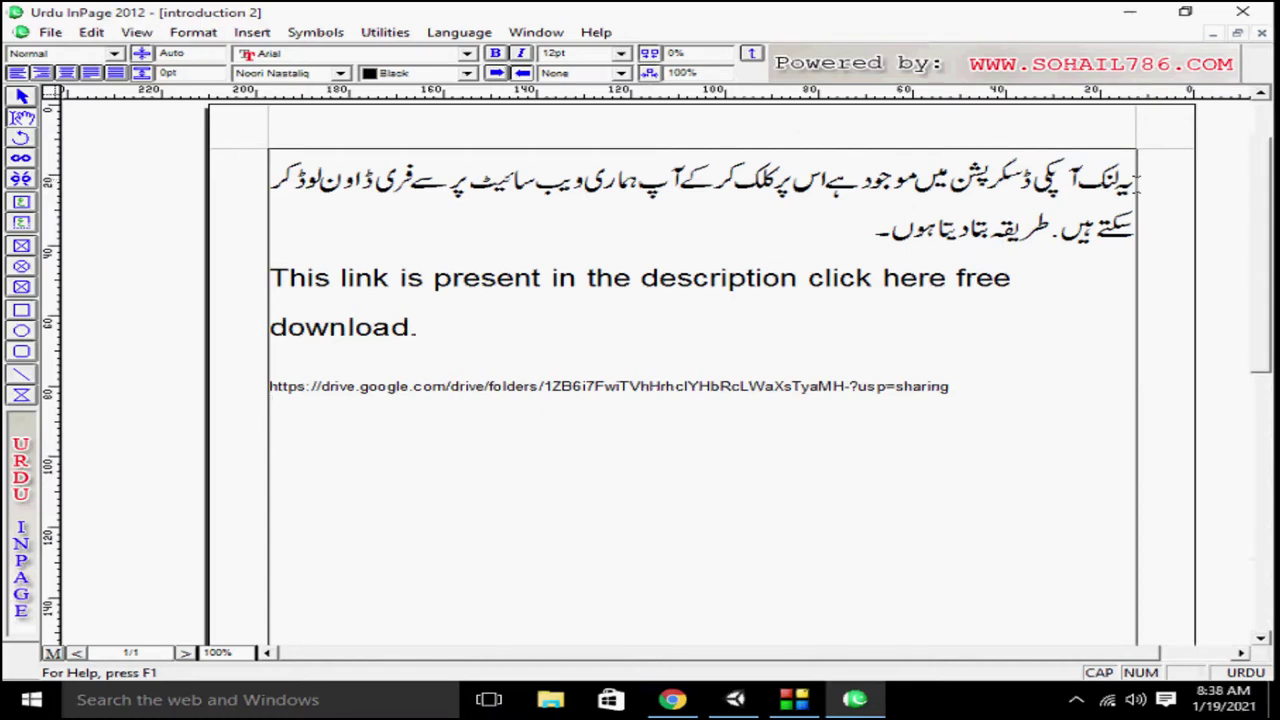
drag(1128, 176, 871, 248)
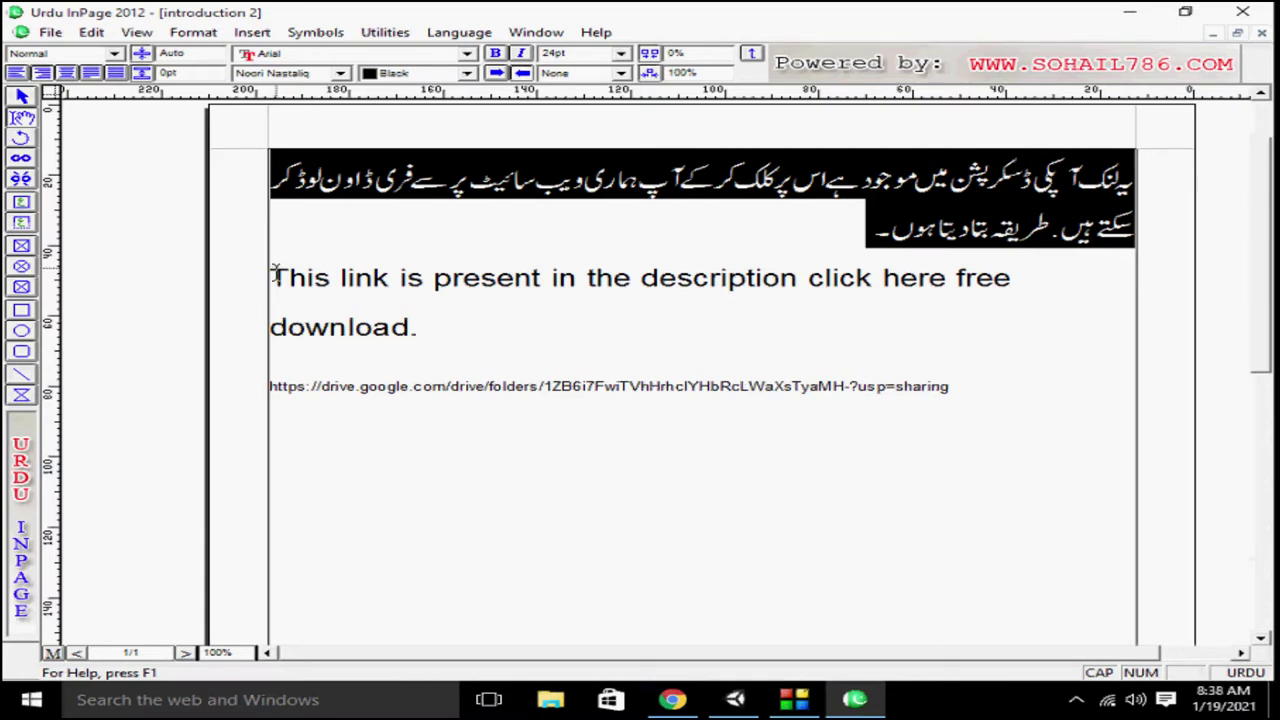
drag(276, 274, 424, 320)
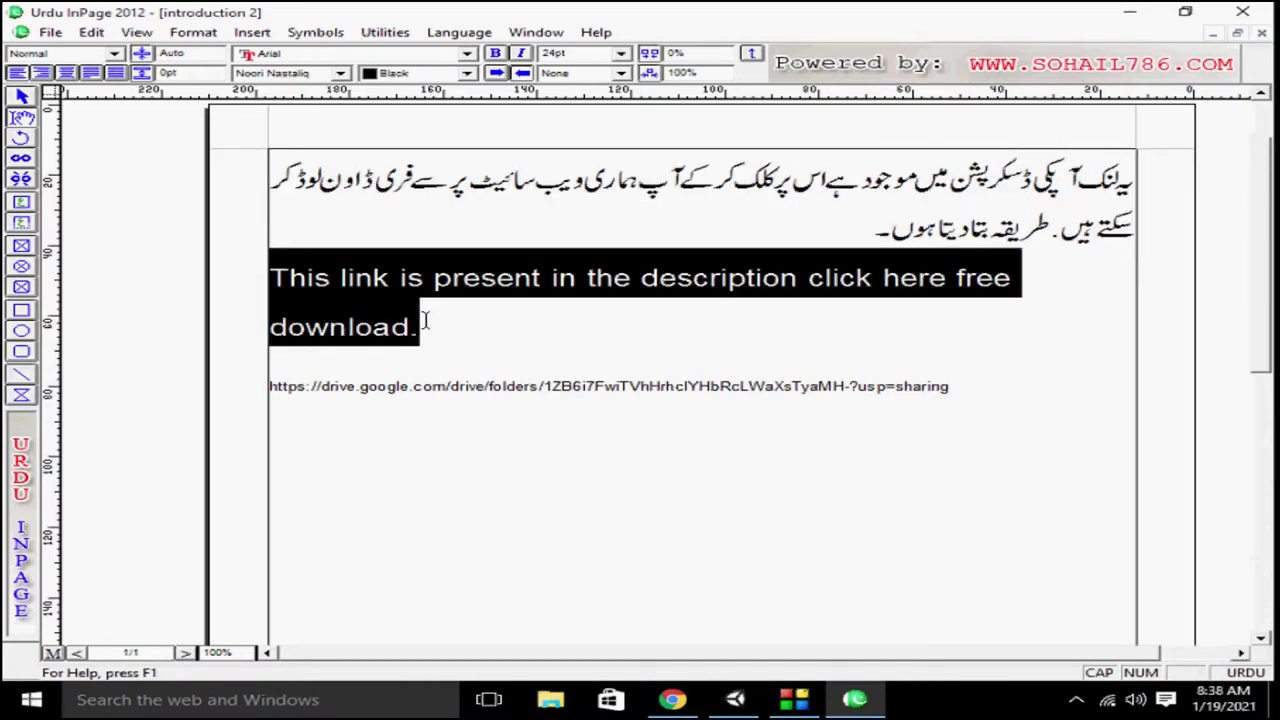
click(520, 333)
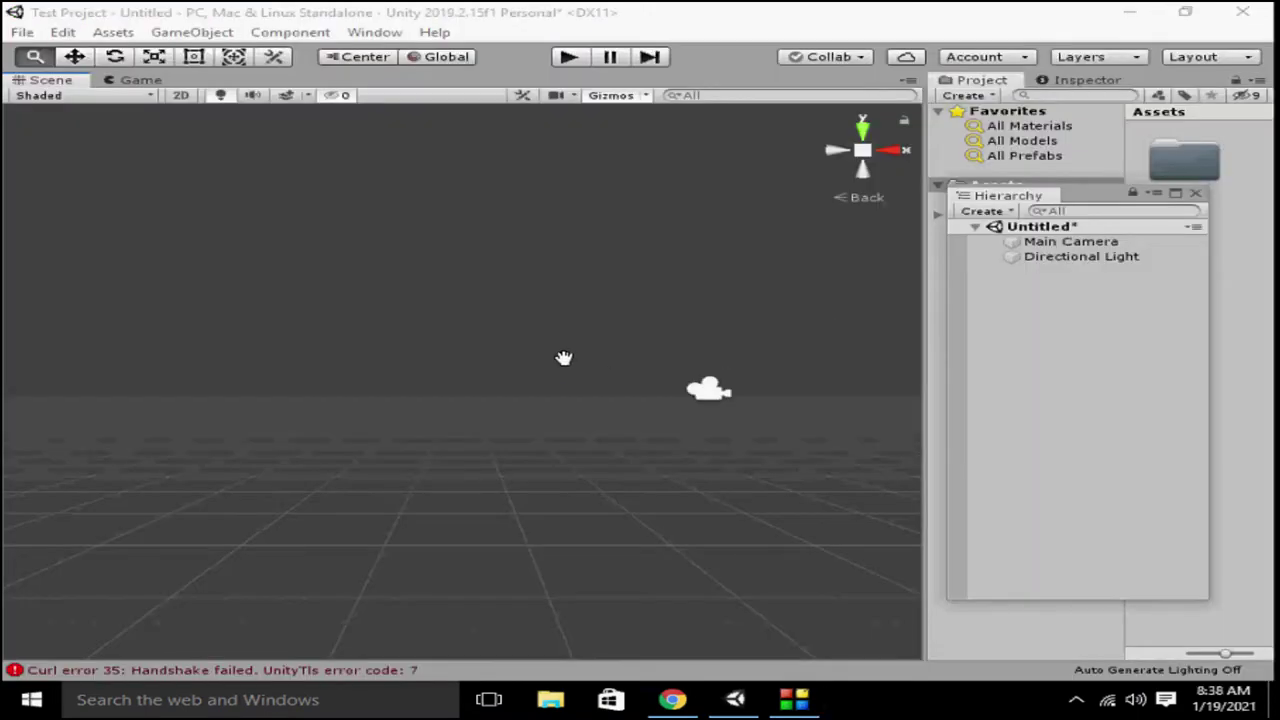
Switch the Scene view to the Right side view and select the Main Camera
drag(578, 411, 609, 400)
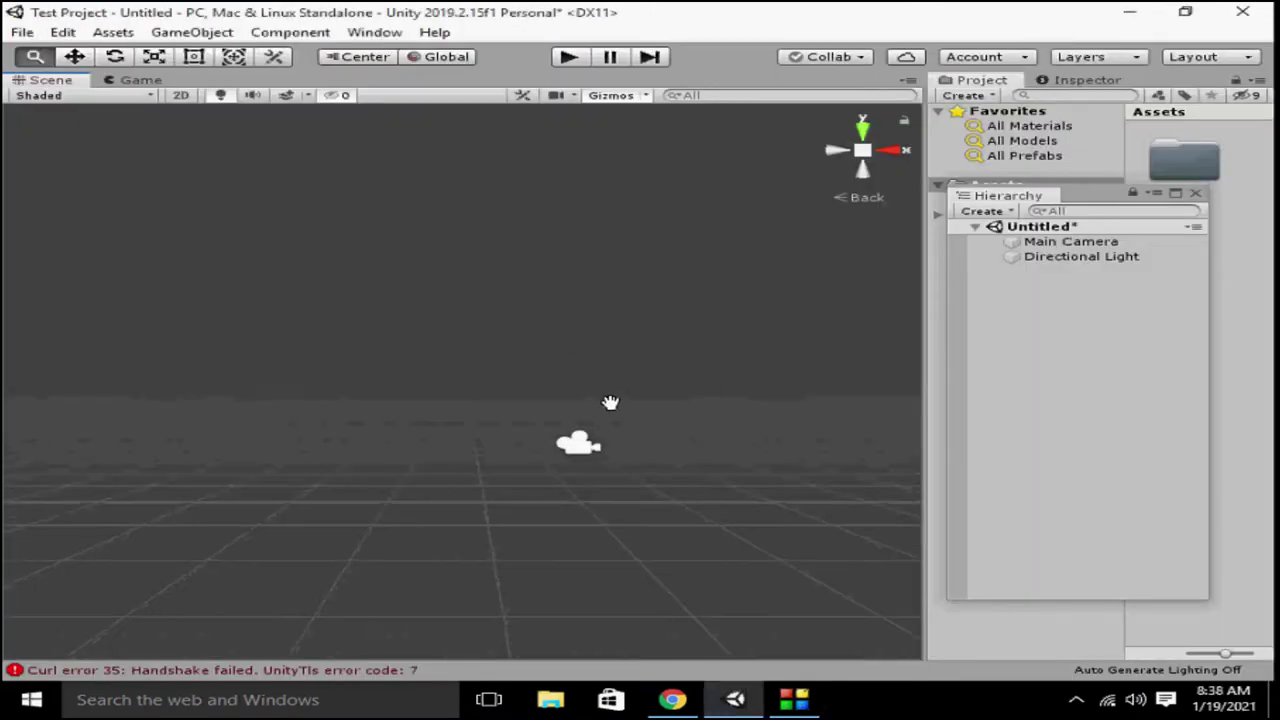
click(893, 153)
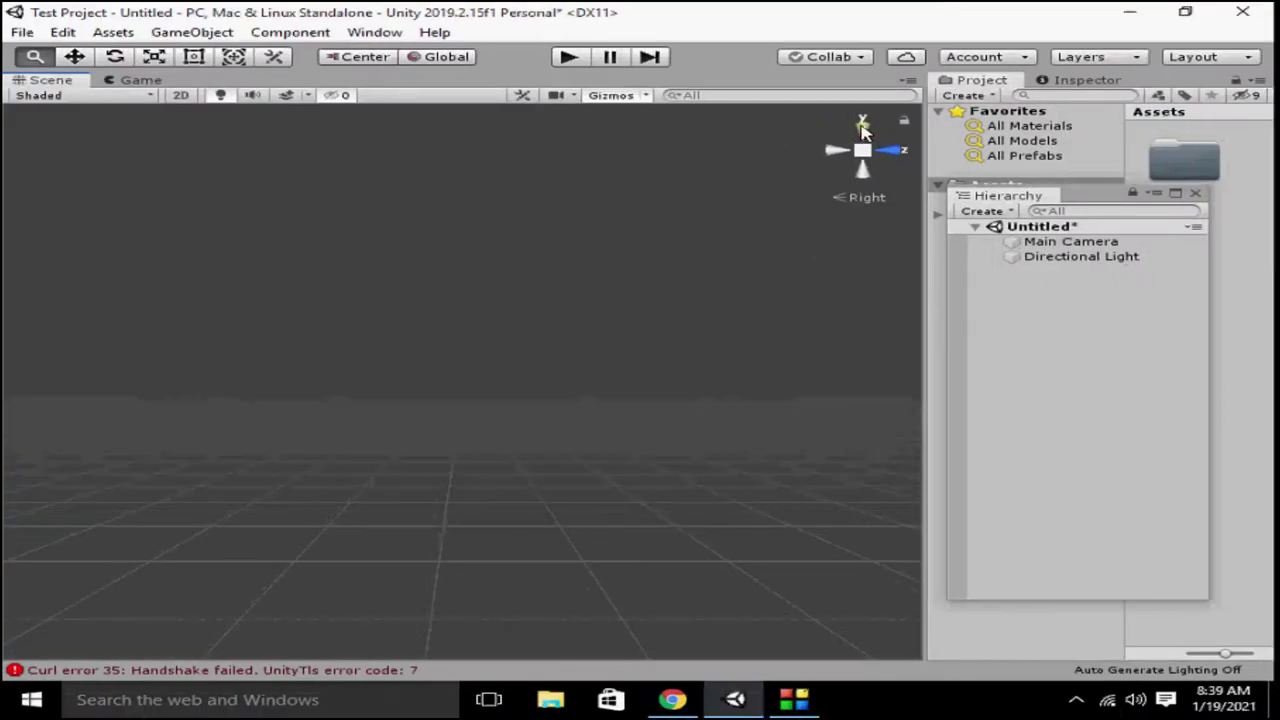
scroll(697, 360, up, 1)
scroll(651, 317, up, 1)
click(1050, 248)
Show the GameObject > 3D Object submenu with Plane highlighted
scroll(414, 391, down, 1)
scroll(403, 397, down, 1)
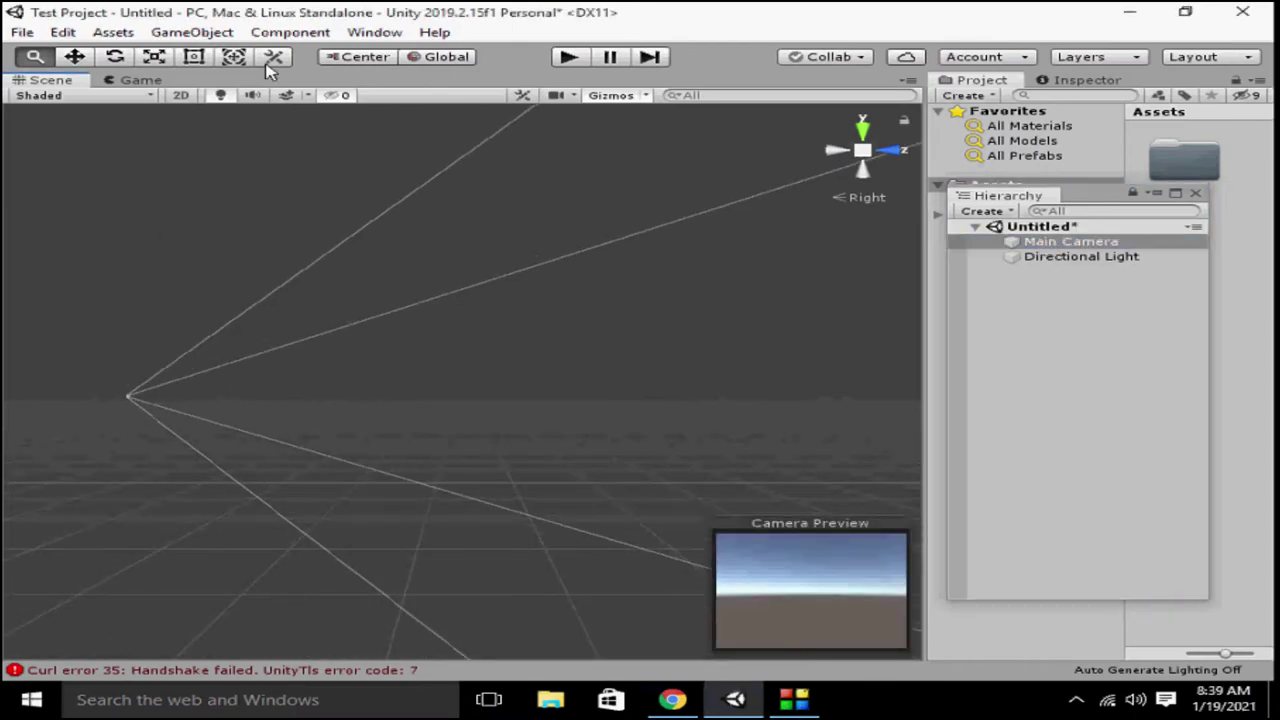
click(192, 32)
mouse_move(258, 95)
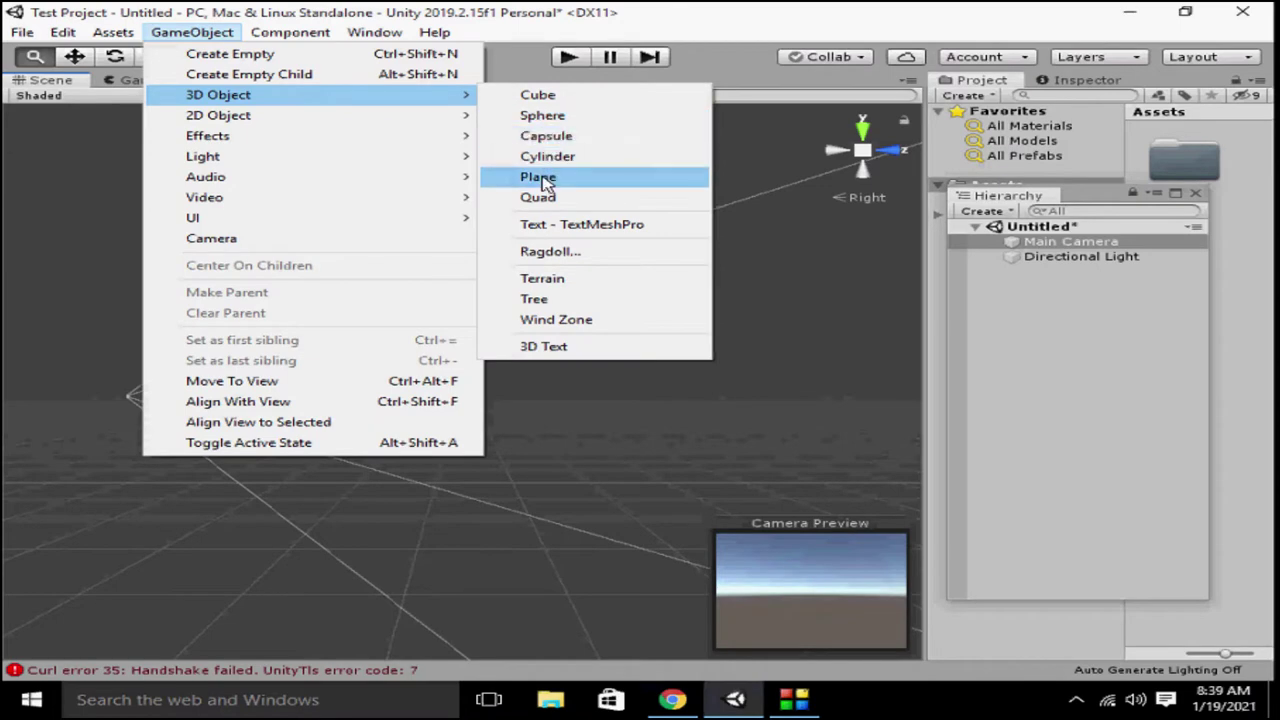
click(540, 177)
click(1087, 80)
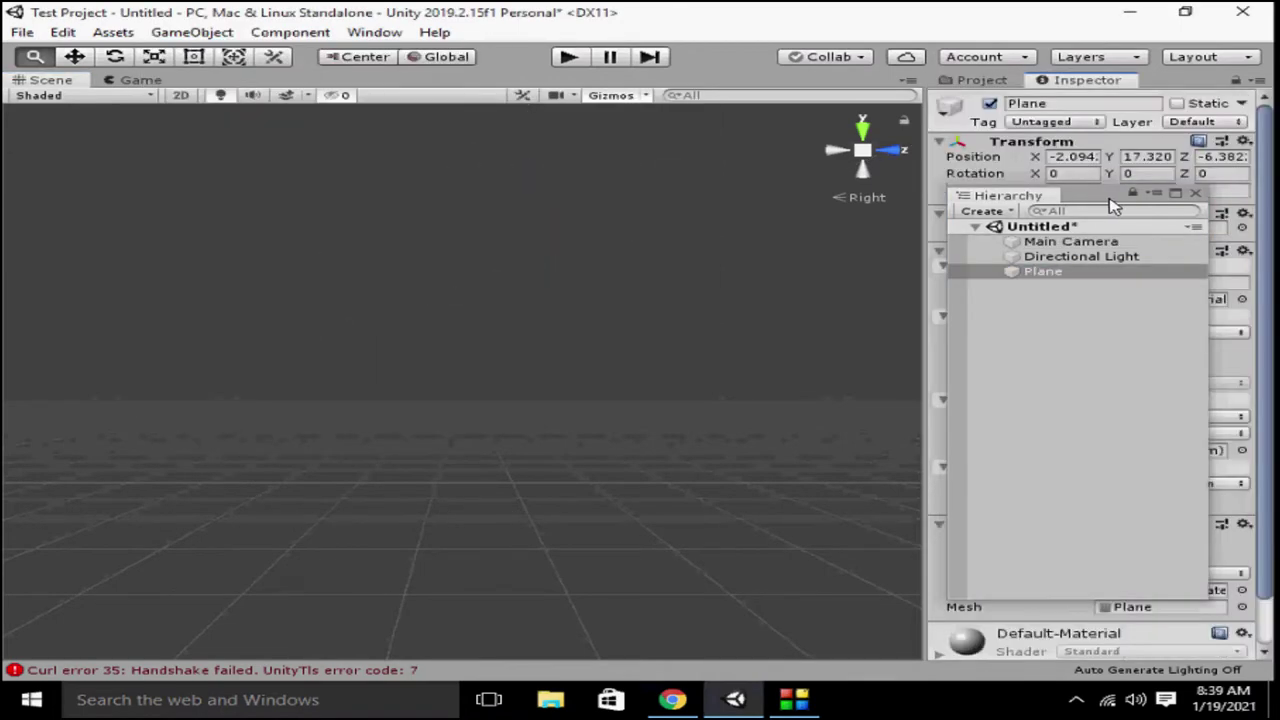
drag(1113, 205, 752, 152)
click(1073, 157)
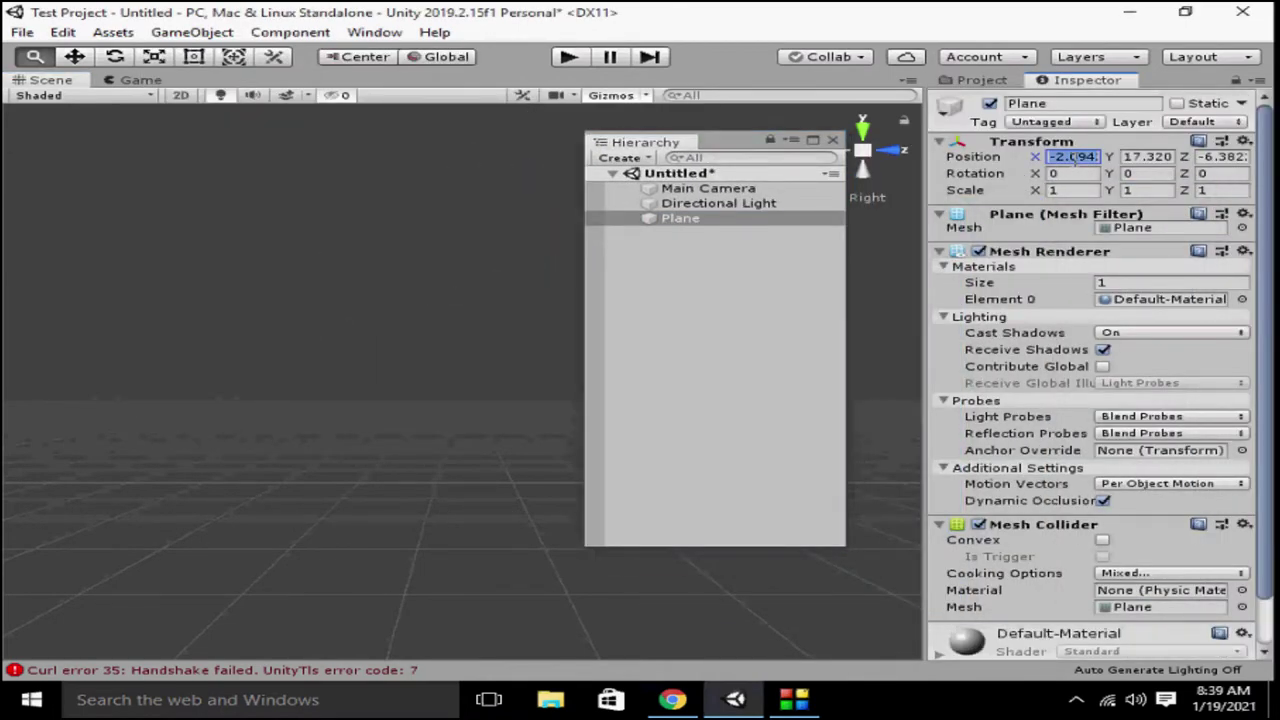
text(0)
key(Tab)
text(0)
key(Tab)
text(0)
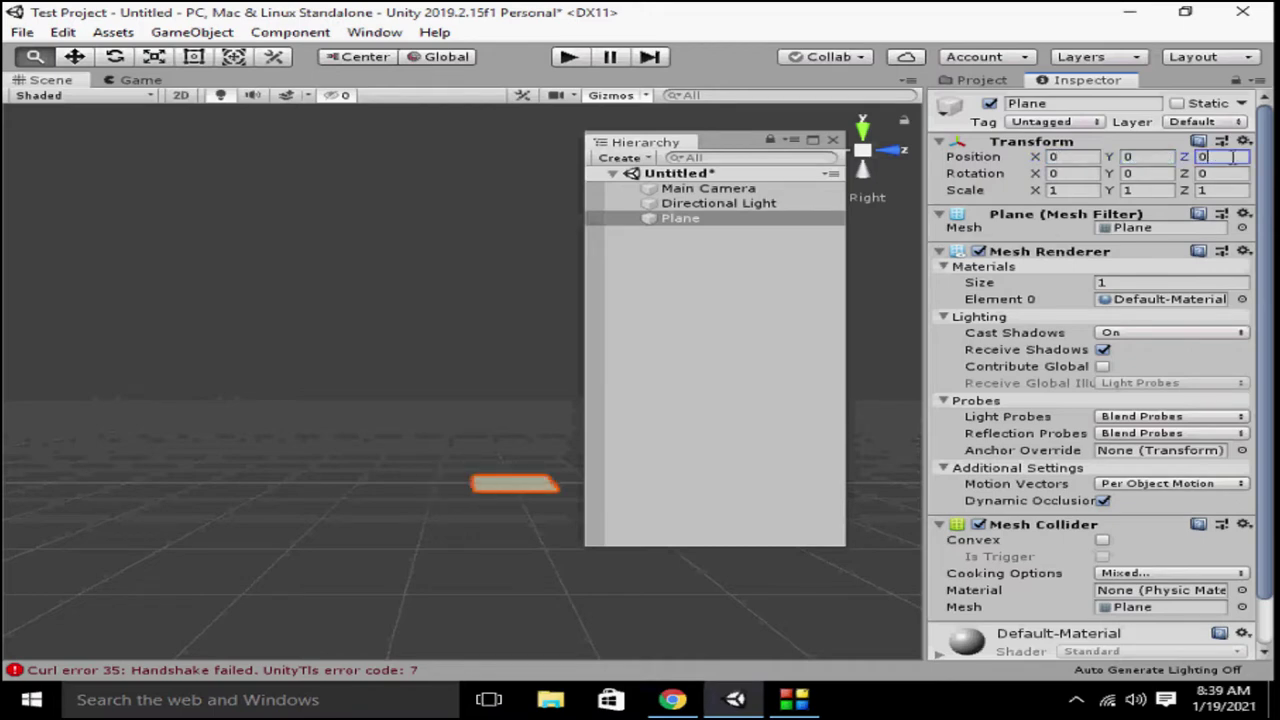
drag(738, 143, 981, 145)
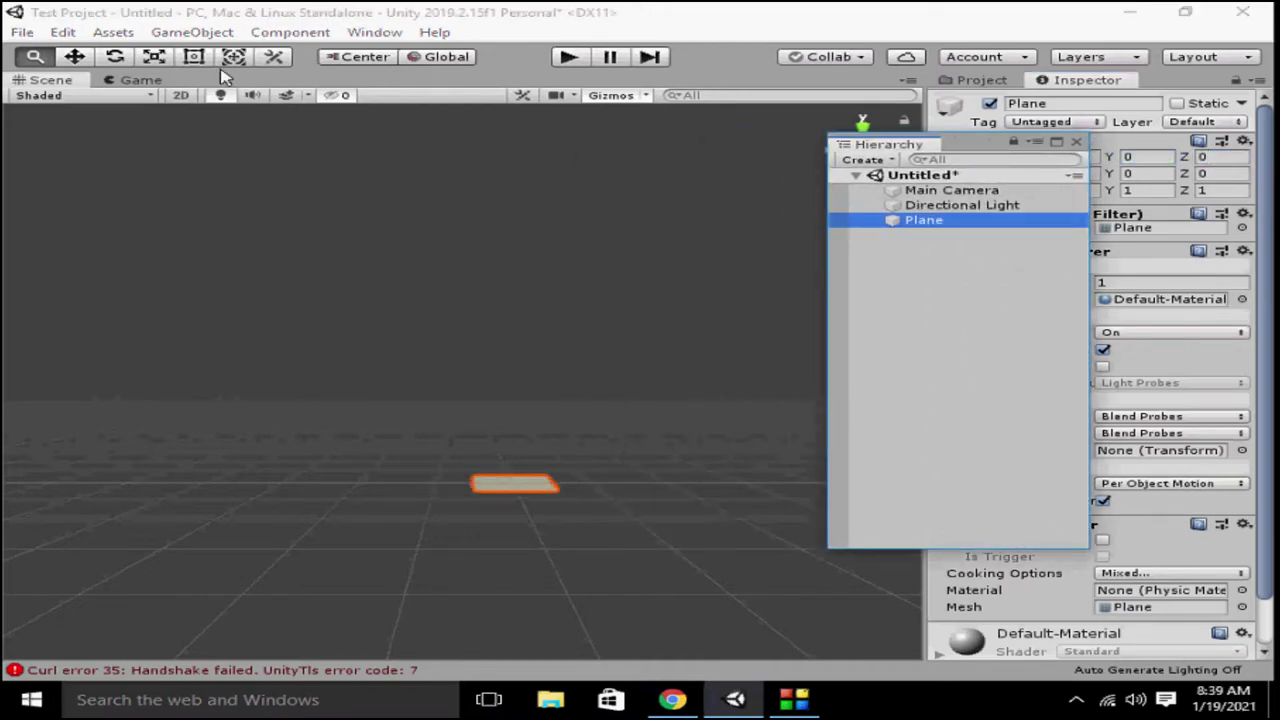
click(162, 58)
mouse_move(617, 485)
mouse_down()
mouse_move(245, 453)
mouse_move(986, 451)
mouse_up()
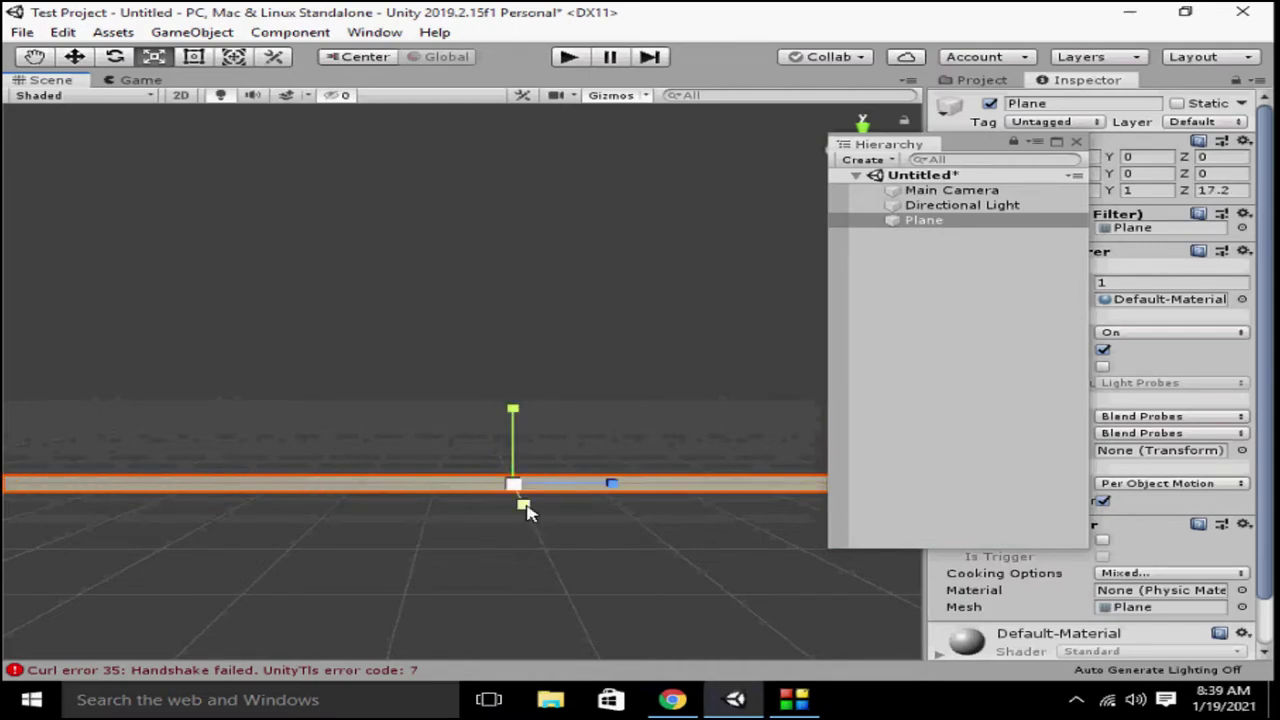
drag(547, 213, 545, 221)
drag(958, 150, 1228, 180)
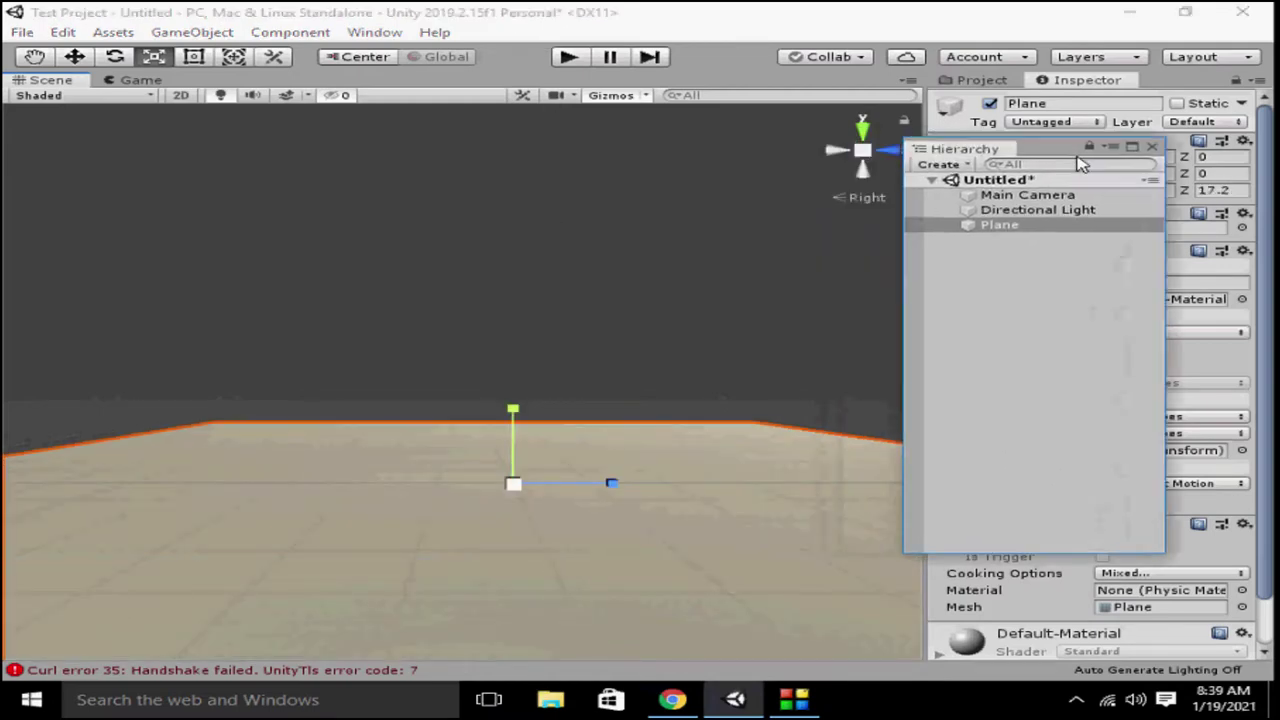
drag(678, 486, 1063, 447)
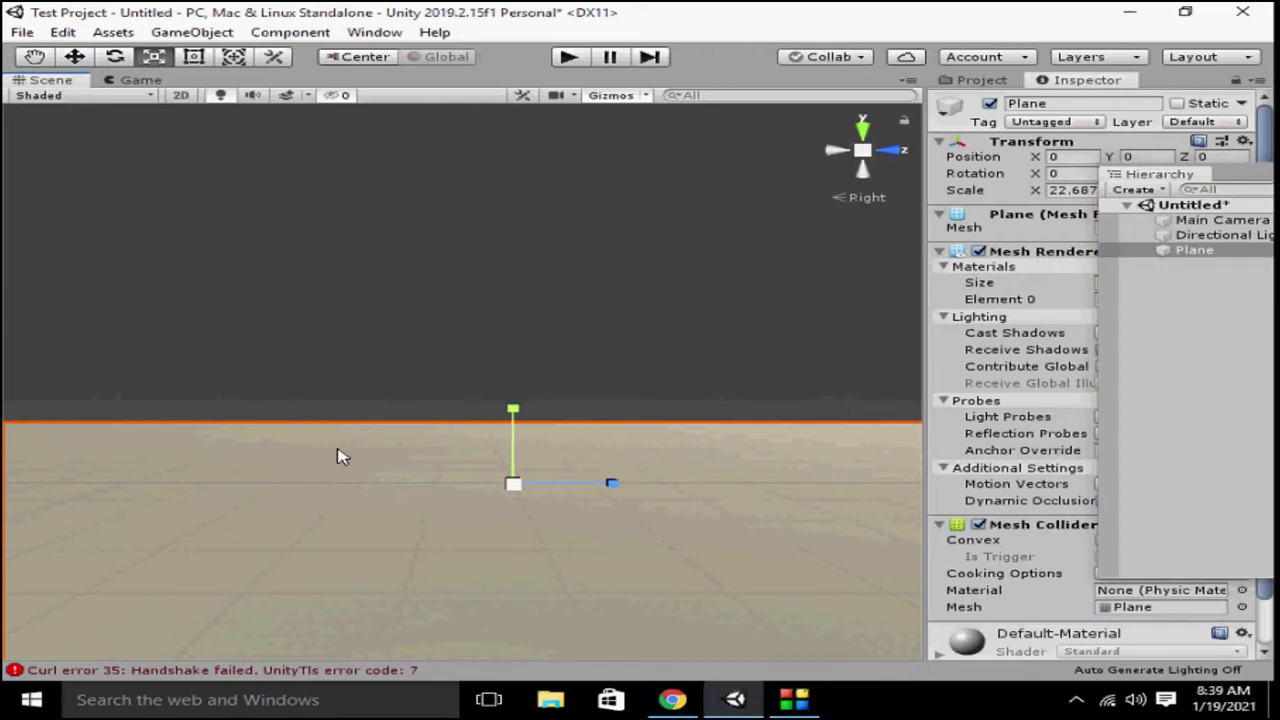
click(72, 60)
drag(610, 484, 207, 466)
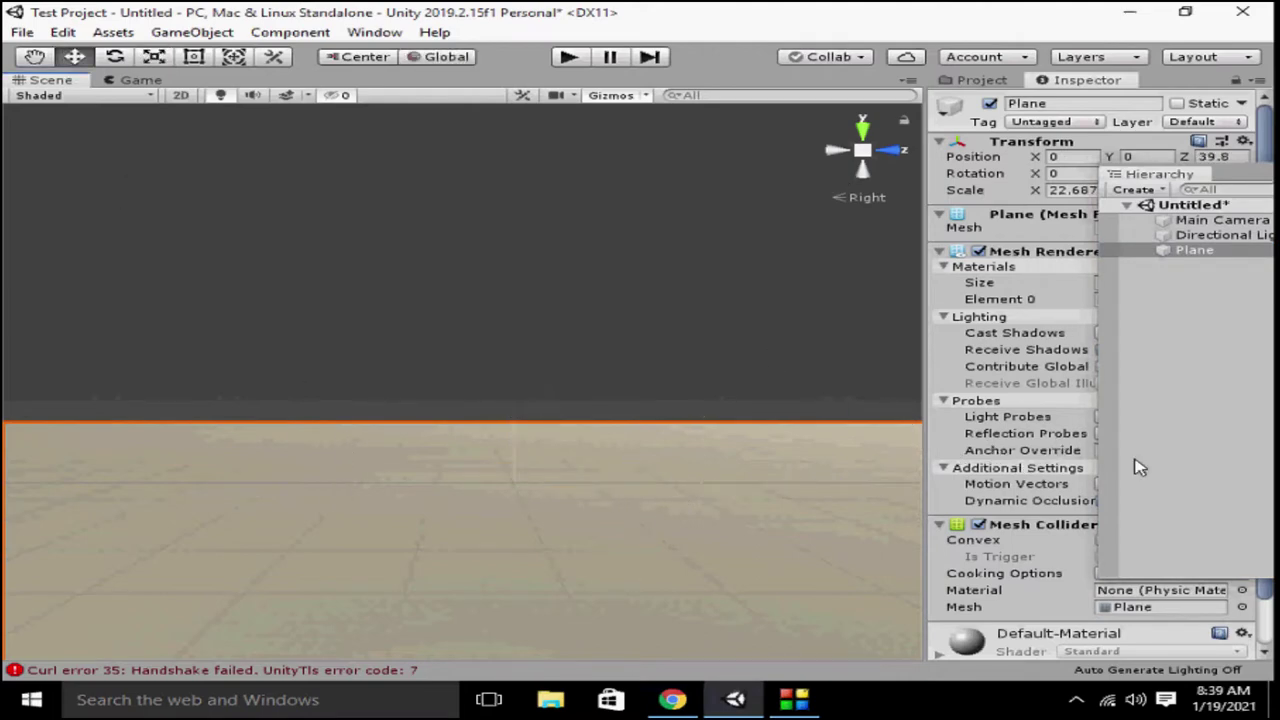
mouse_move(480, 571)
mouse_down()
mouse_move(248, 676)
mouse_move(5, 403)
mouse_up()
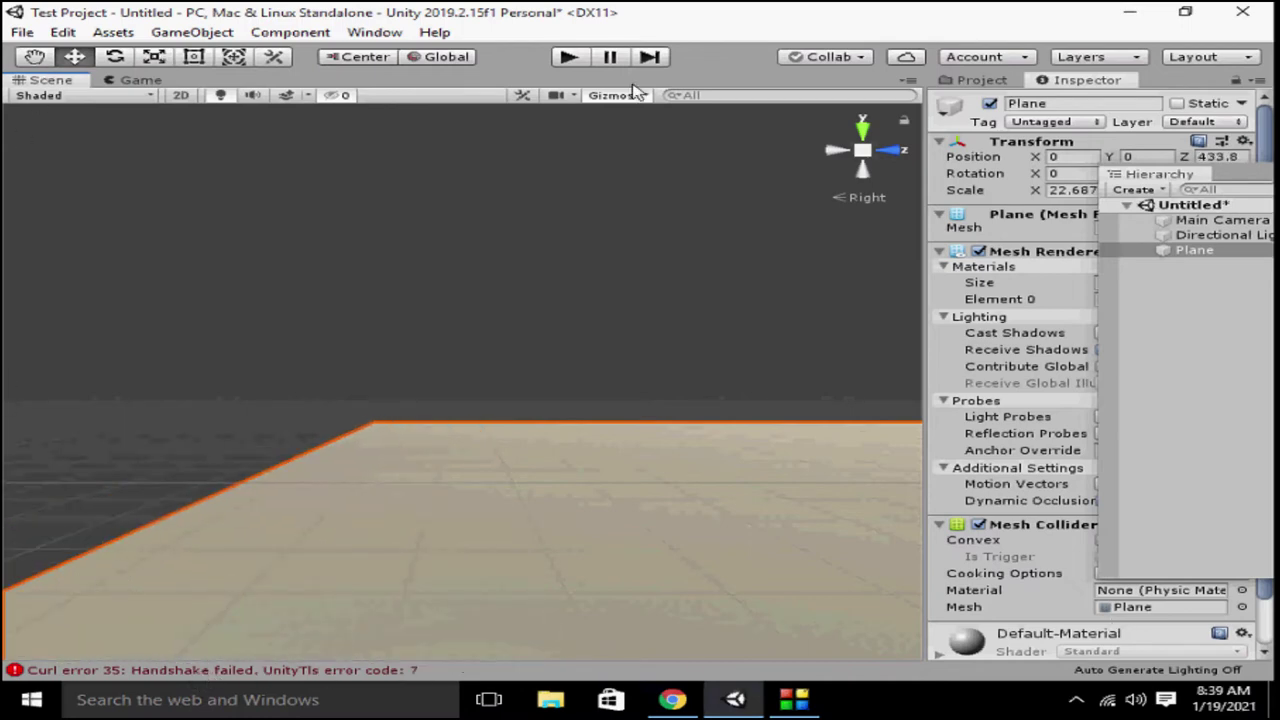
click(1198, 220)
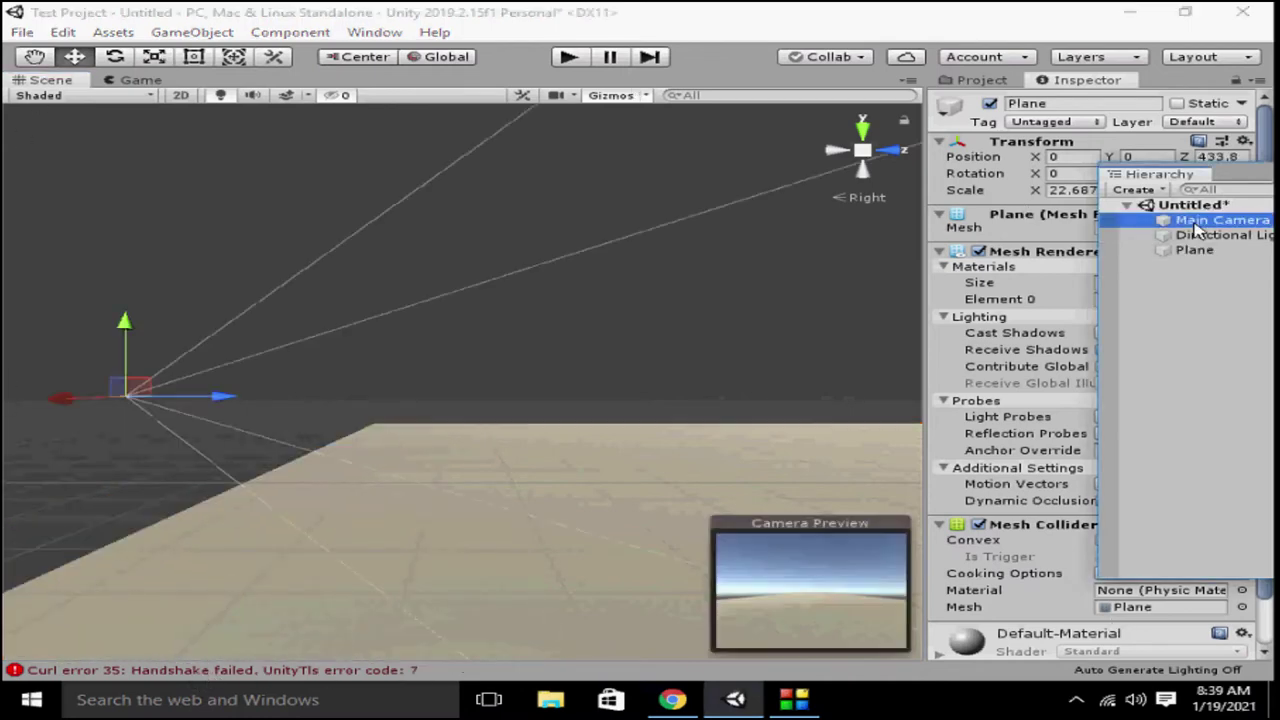
click(30, 58)
mouse_move(459, 455)
alt+mouse_down()
mouse_move(345, 500)
mouse_move(411, 510)
alt+mouse_up()
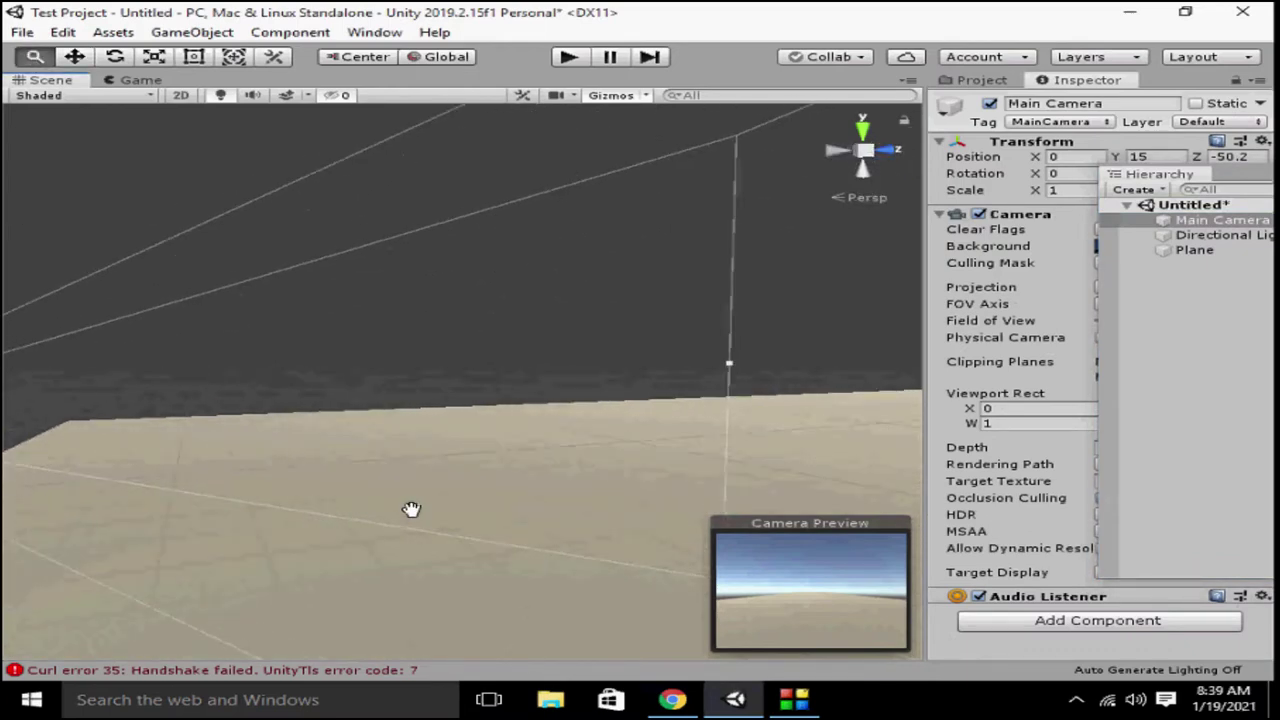
drag(414, 509, 424, 508)
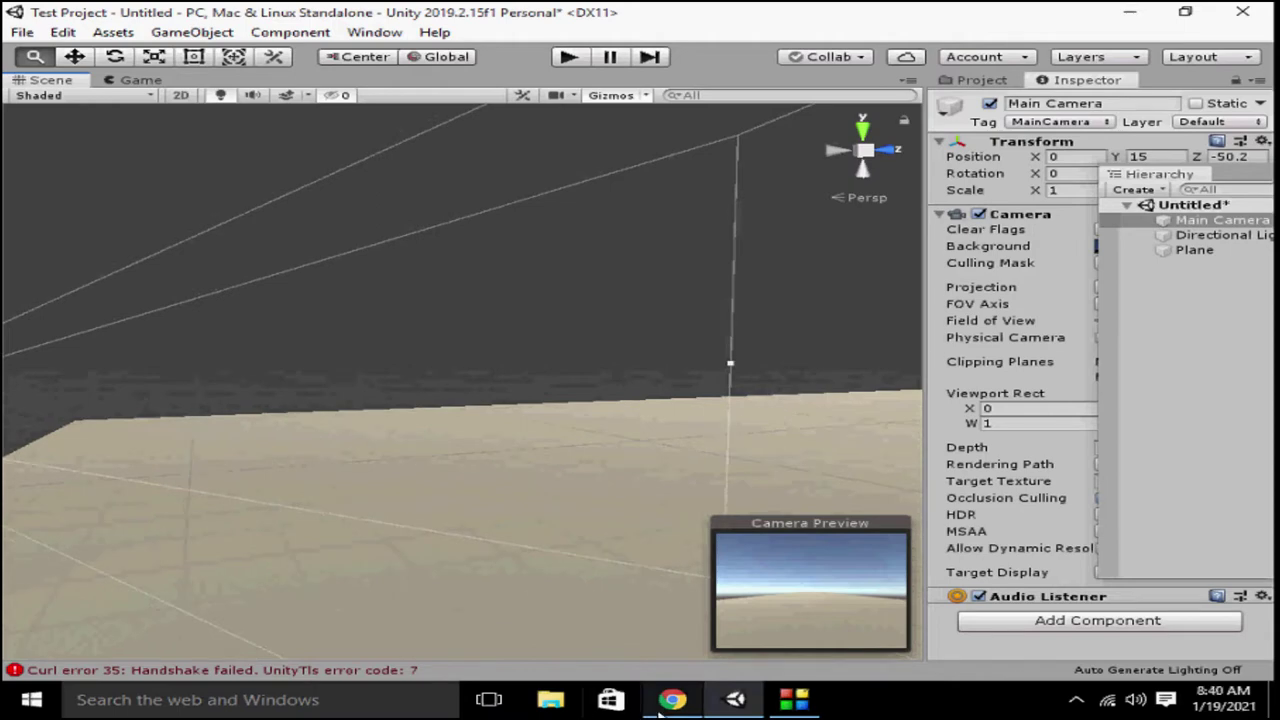
mouse_move(660, 712)
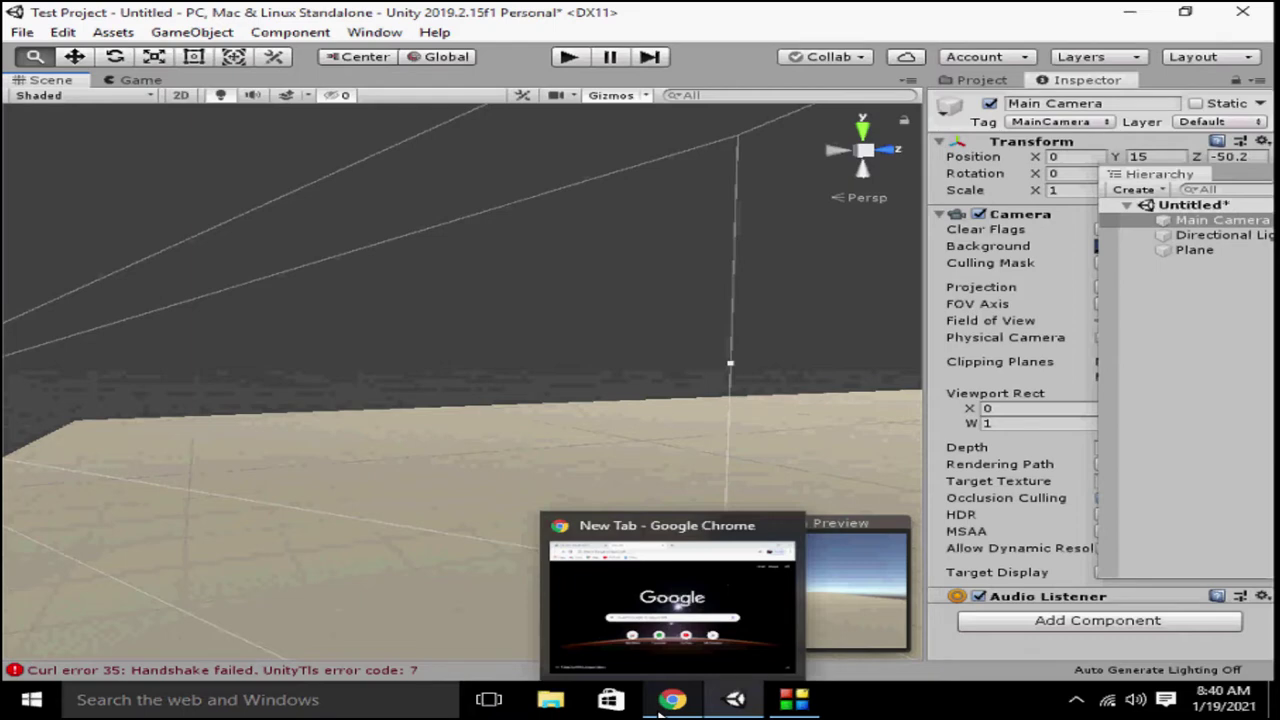
Download the shared TaxiCar Drive folder as a zip and view it in Chrome's downloads
click(660, 706)
key(Return)
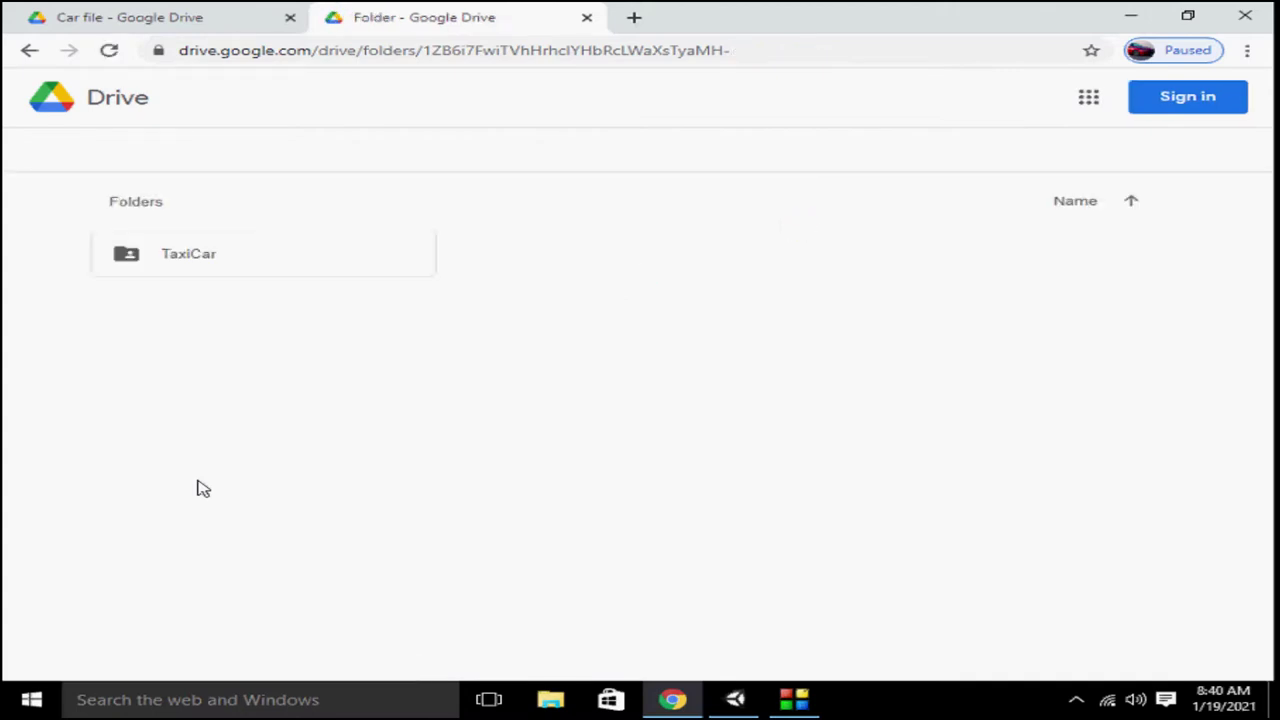
click(190, 268)
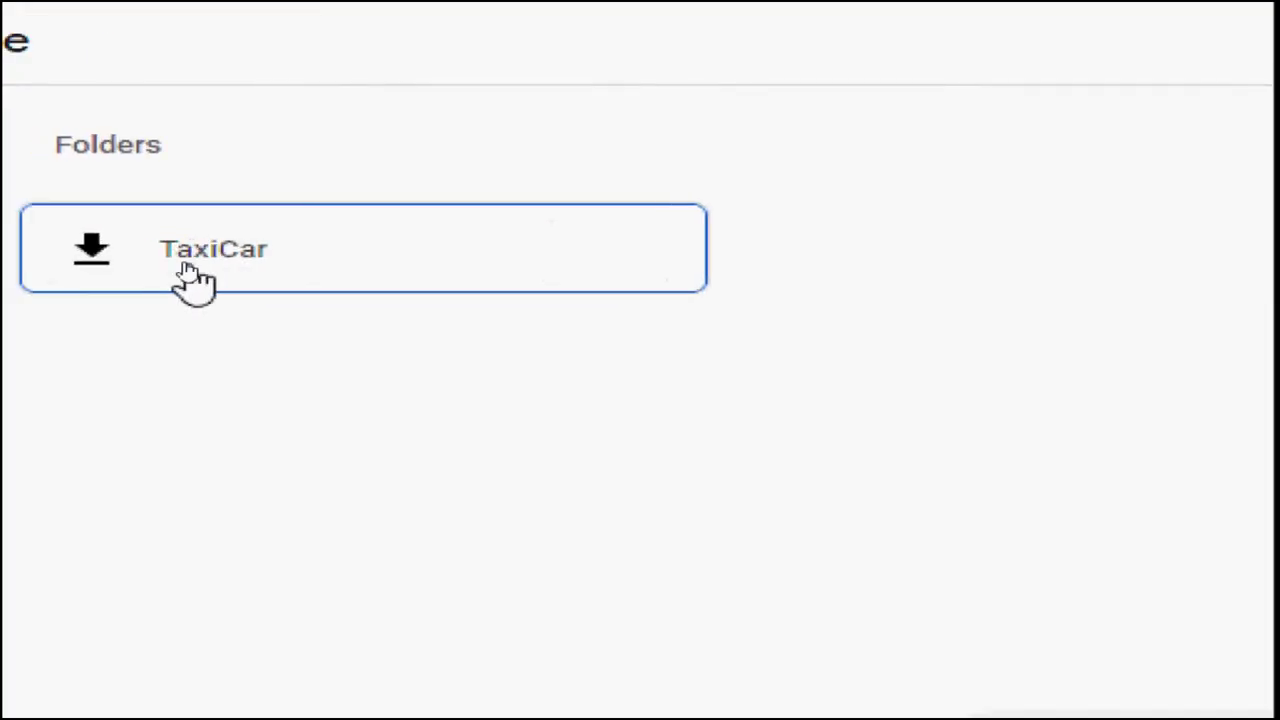
click(140, 255)
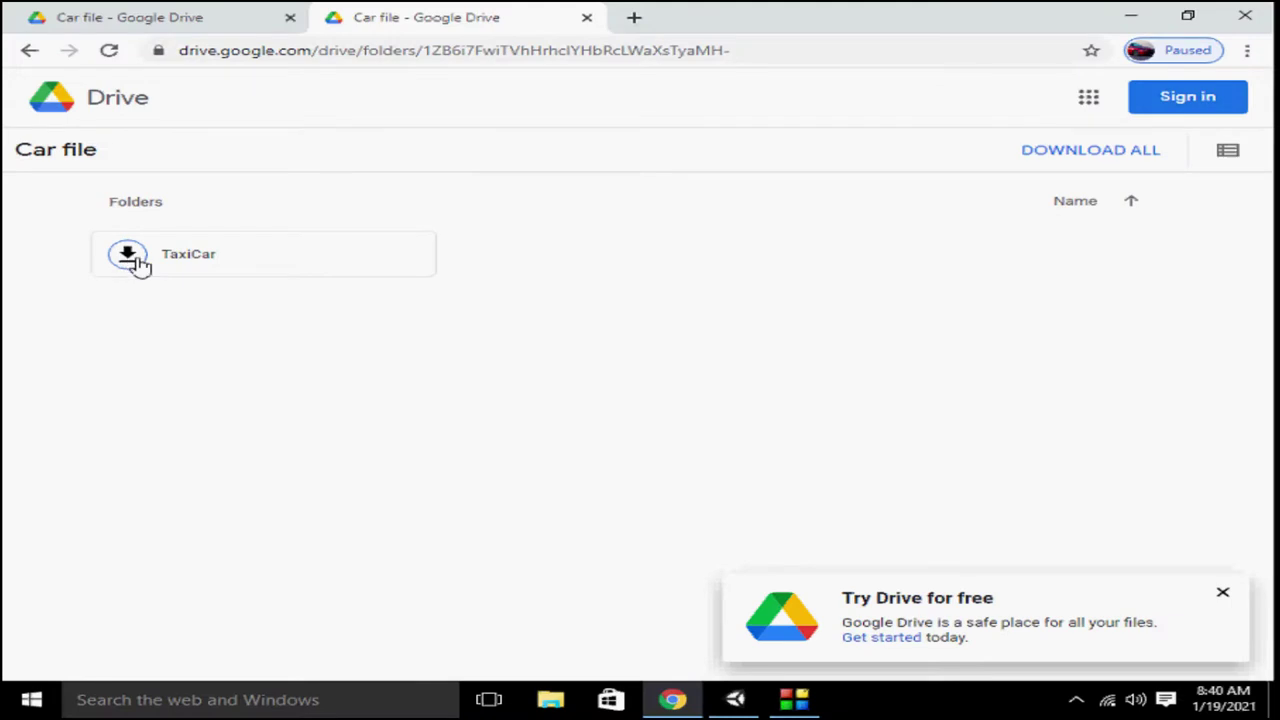
click(139, 258)
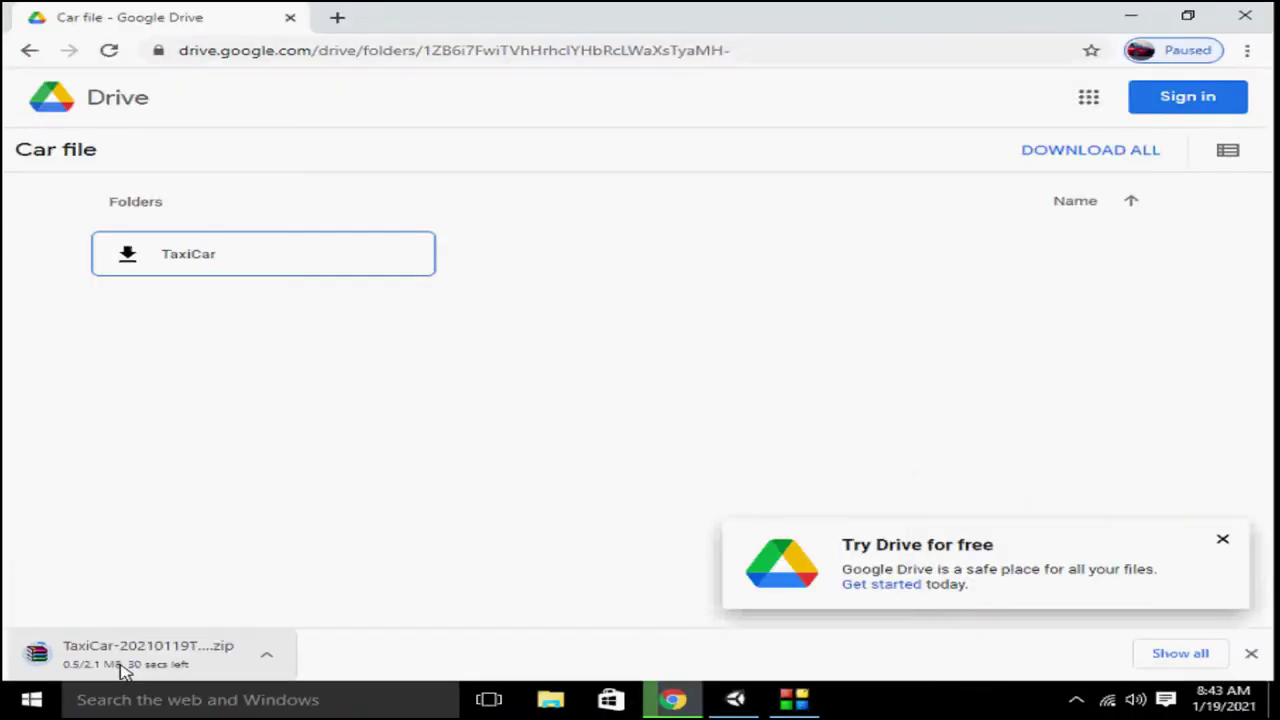
key(ctrl+j)
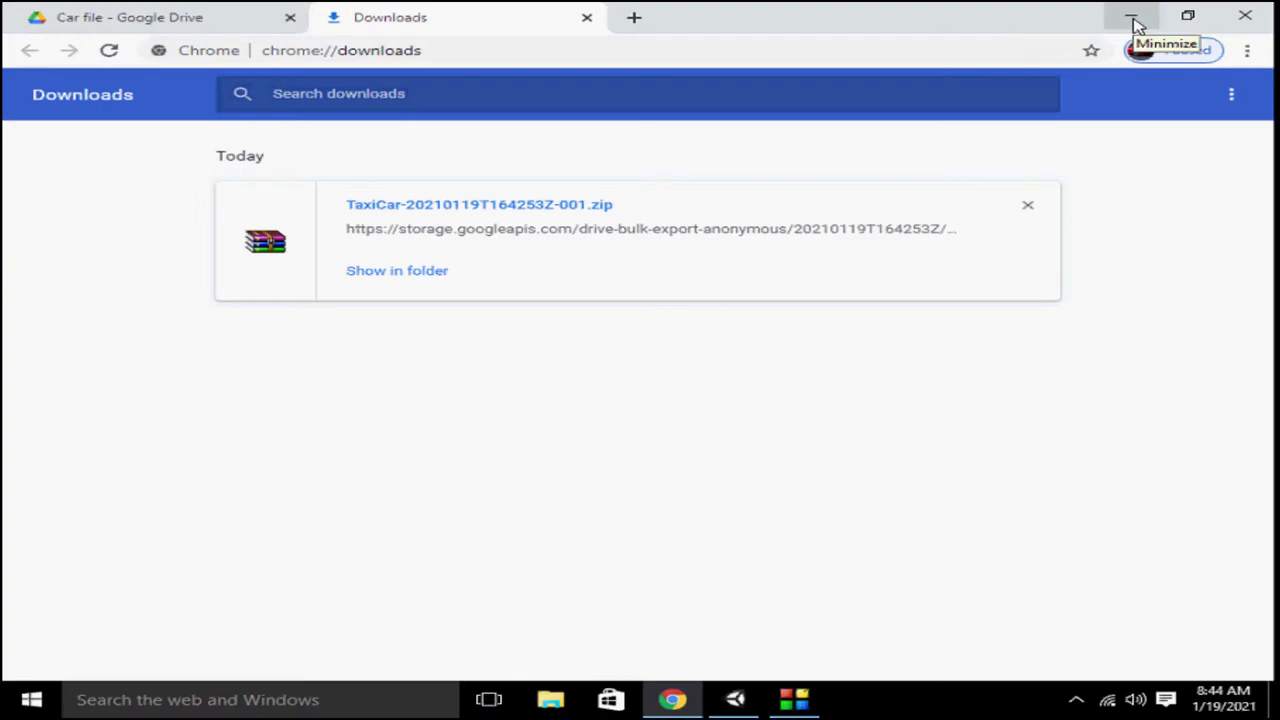
Show the TaxiCar zip in the Downloads folder and bring up its context menu
click(1134, 20)
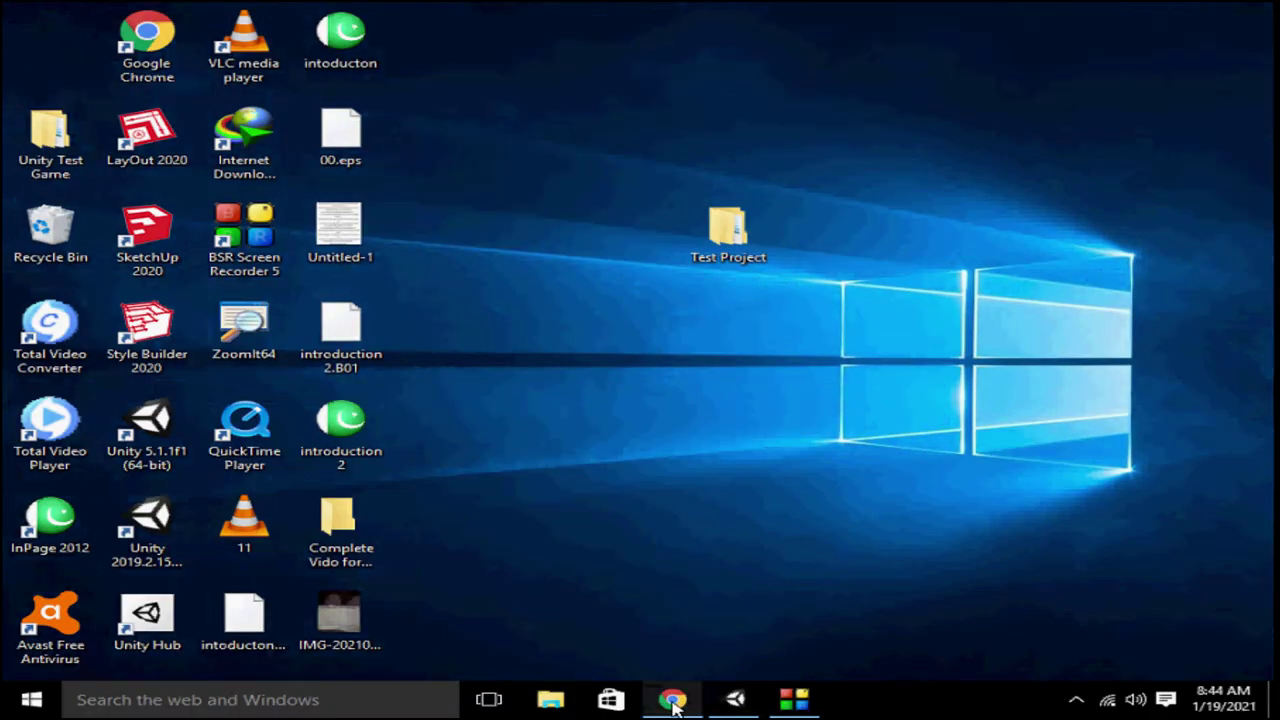
click(671, 699)
click(385, 272)
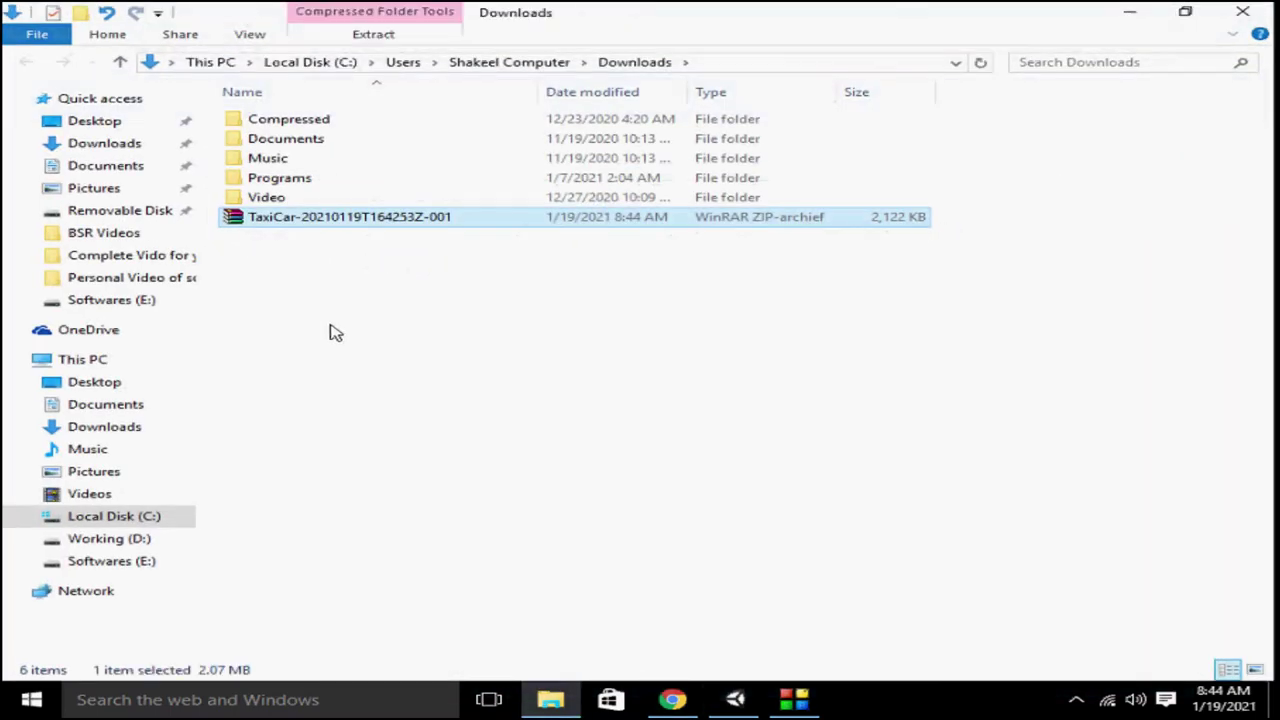
right_click(277, 225)
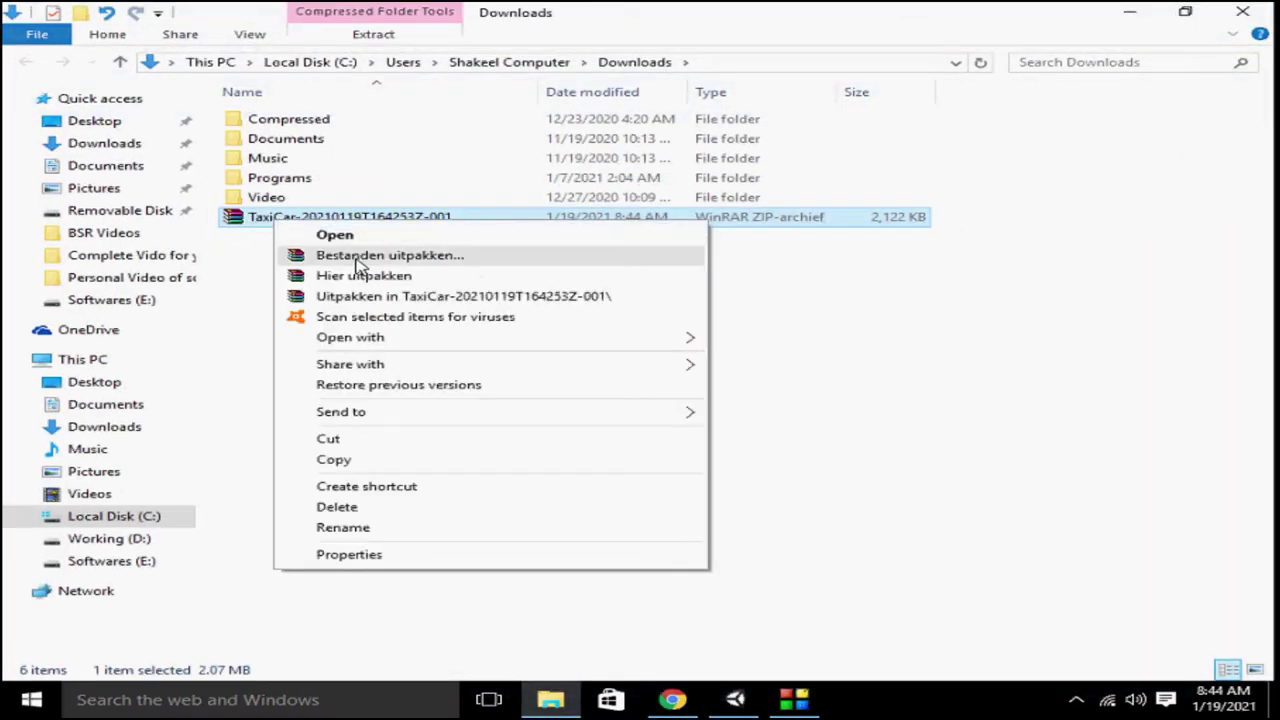
Extract the TaxiCar zip to Desktop\Test Project\Assets with WinRAR, then close Explorer
click(360, 258)
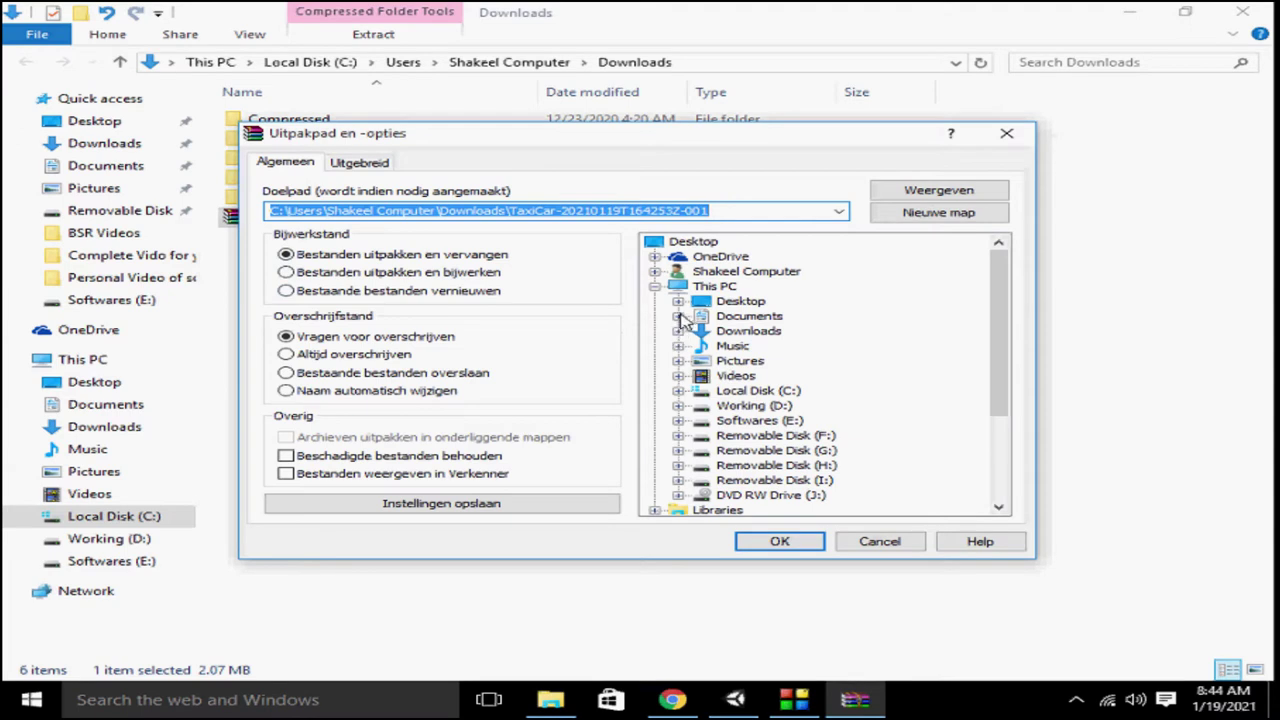
click(679, 302)
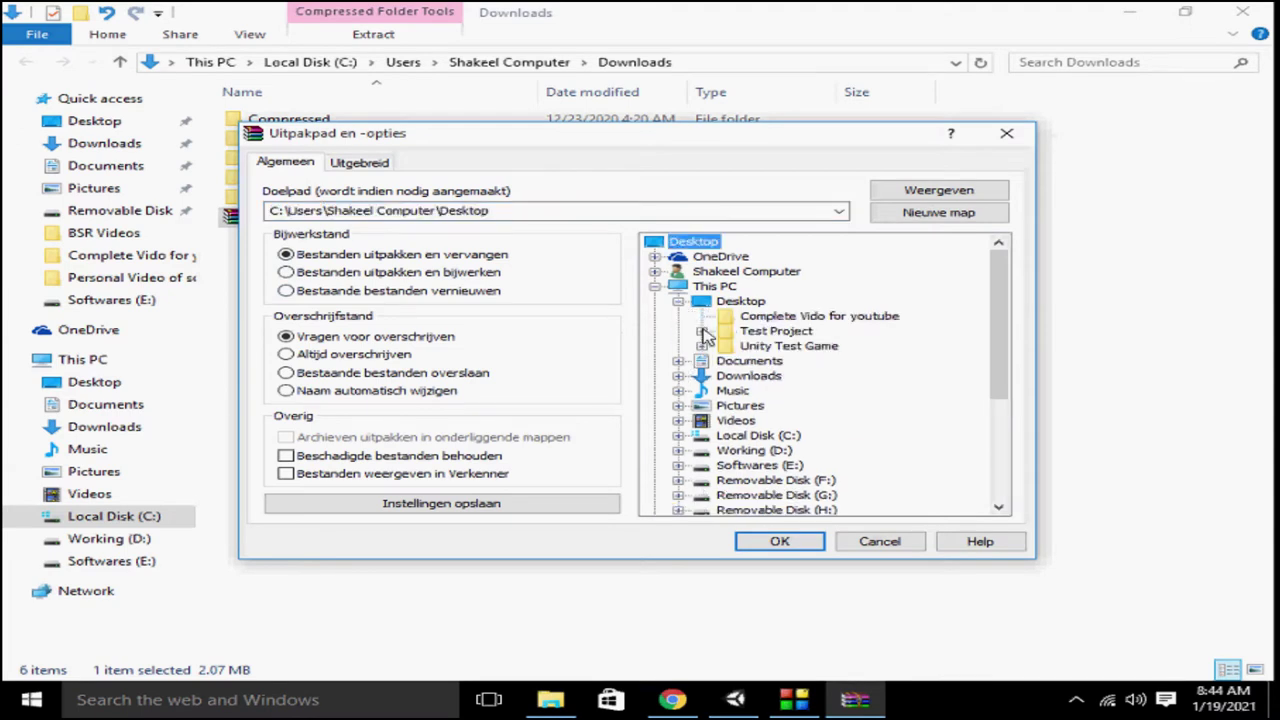
click(702, 332)
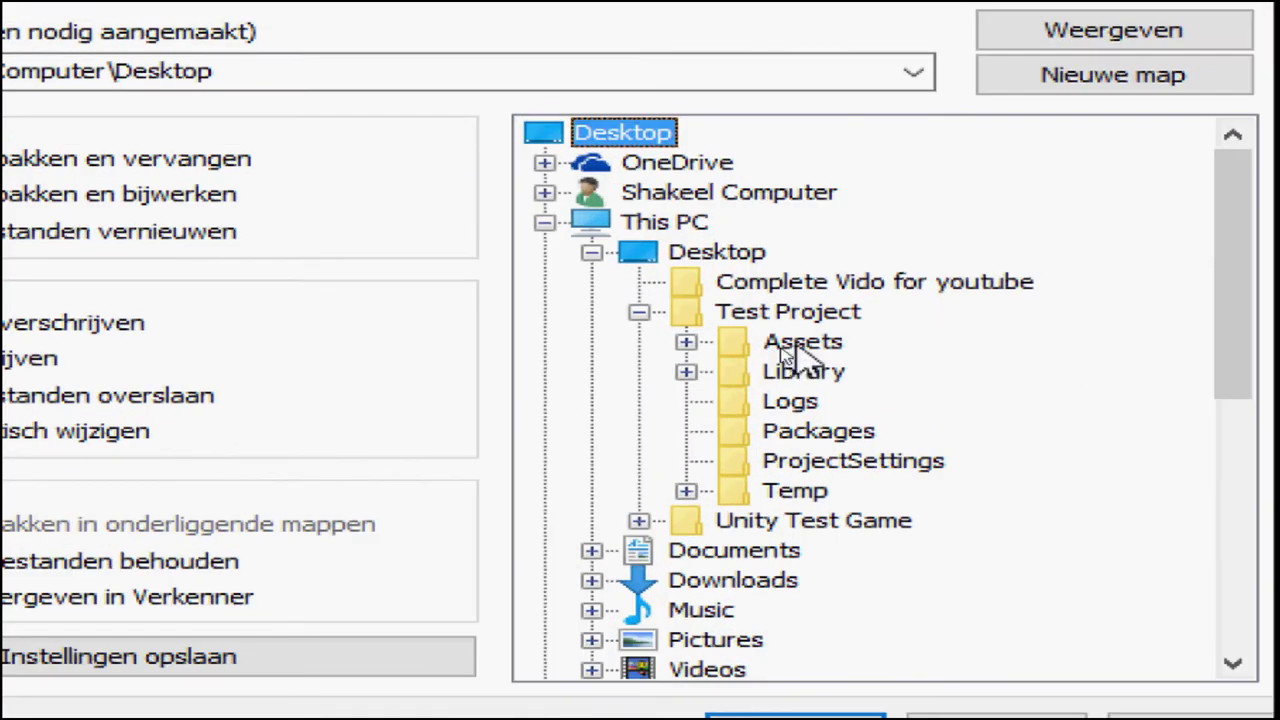
click(781, 348)
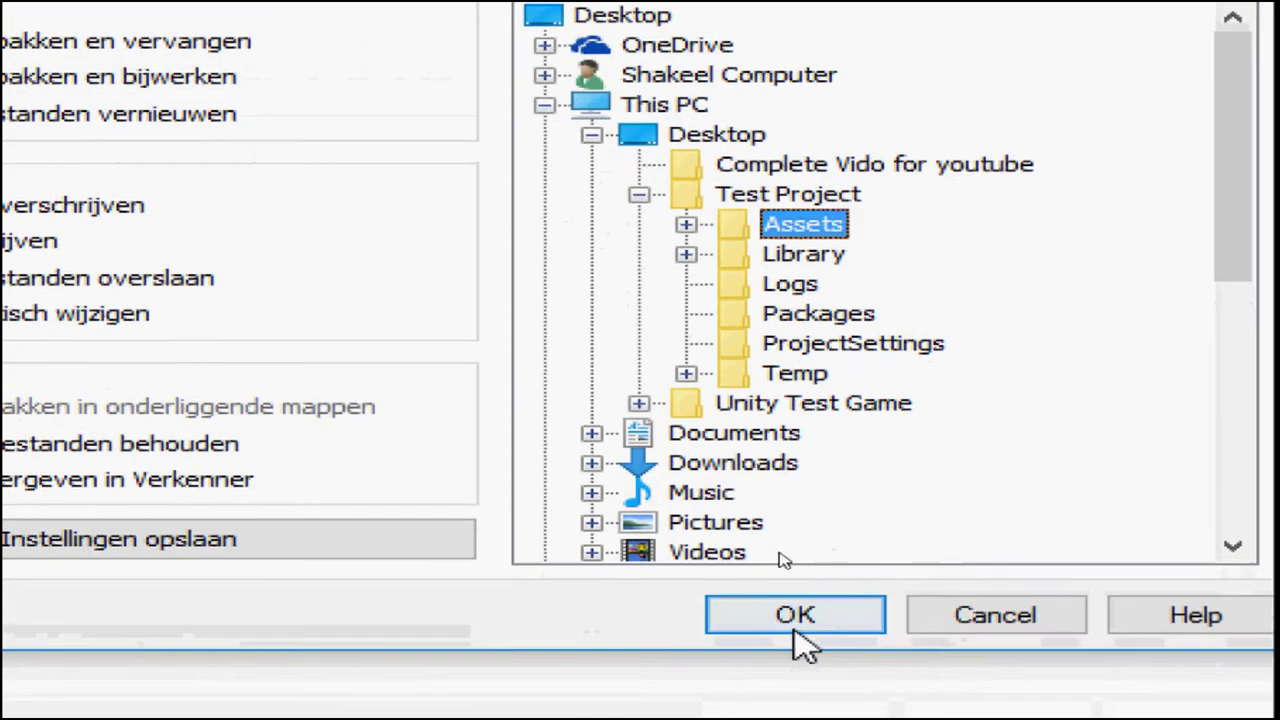
click(800, 714)
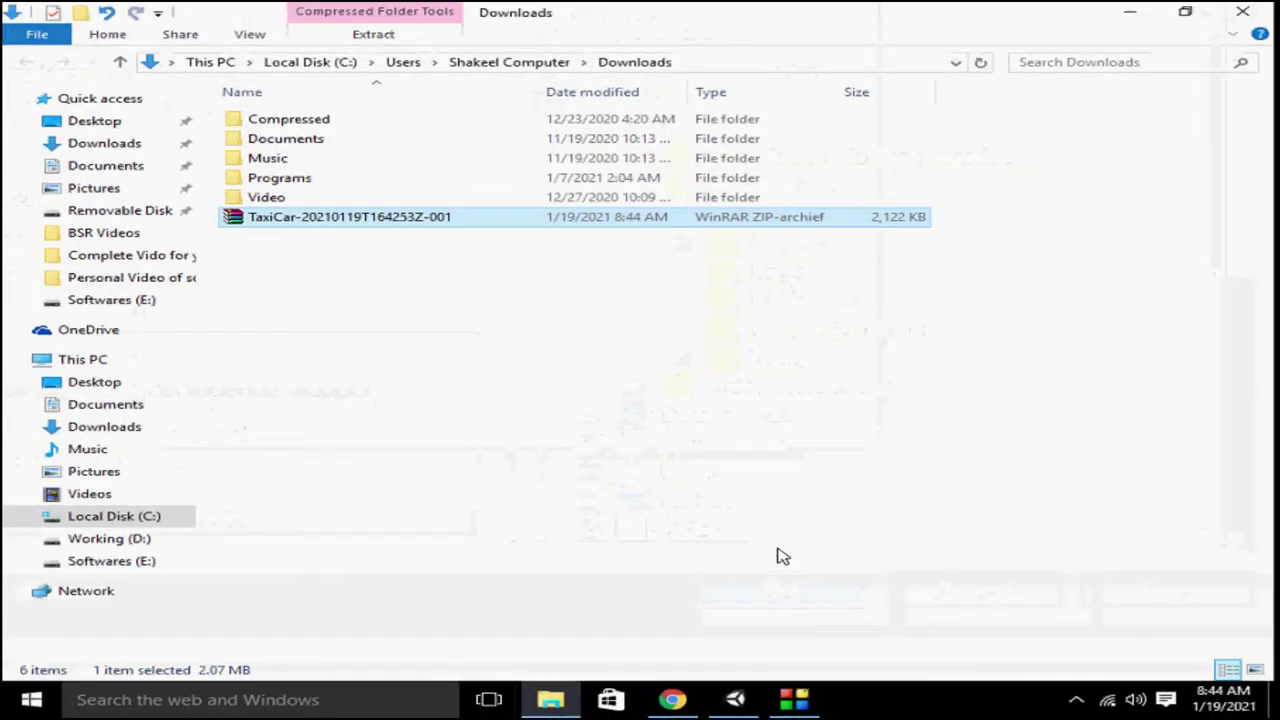
click(1243, 12)
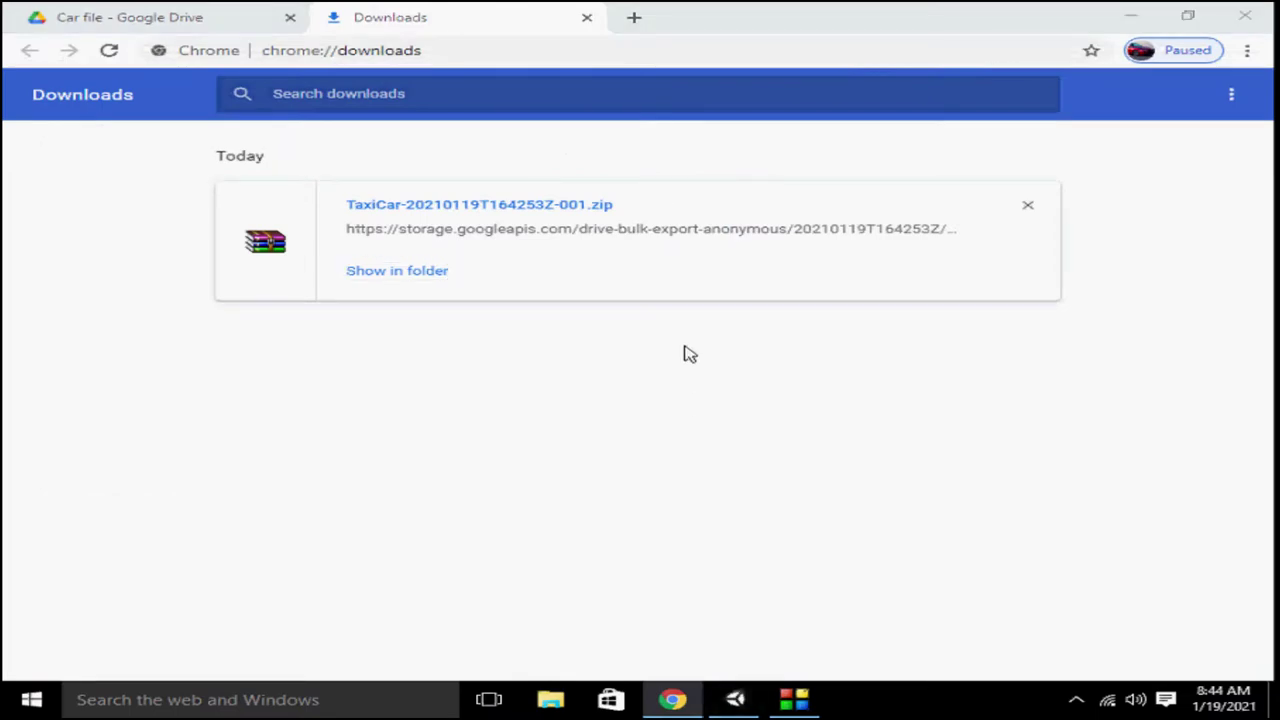
Float the Hierarchy, open the TaxiCar asset folder and drag the TaxiCar prefab into the scene
click(735, 699)
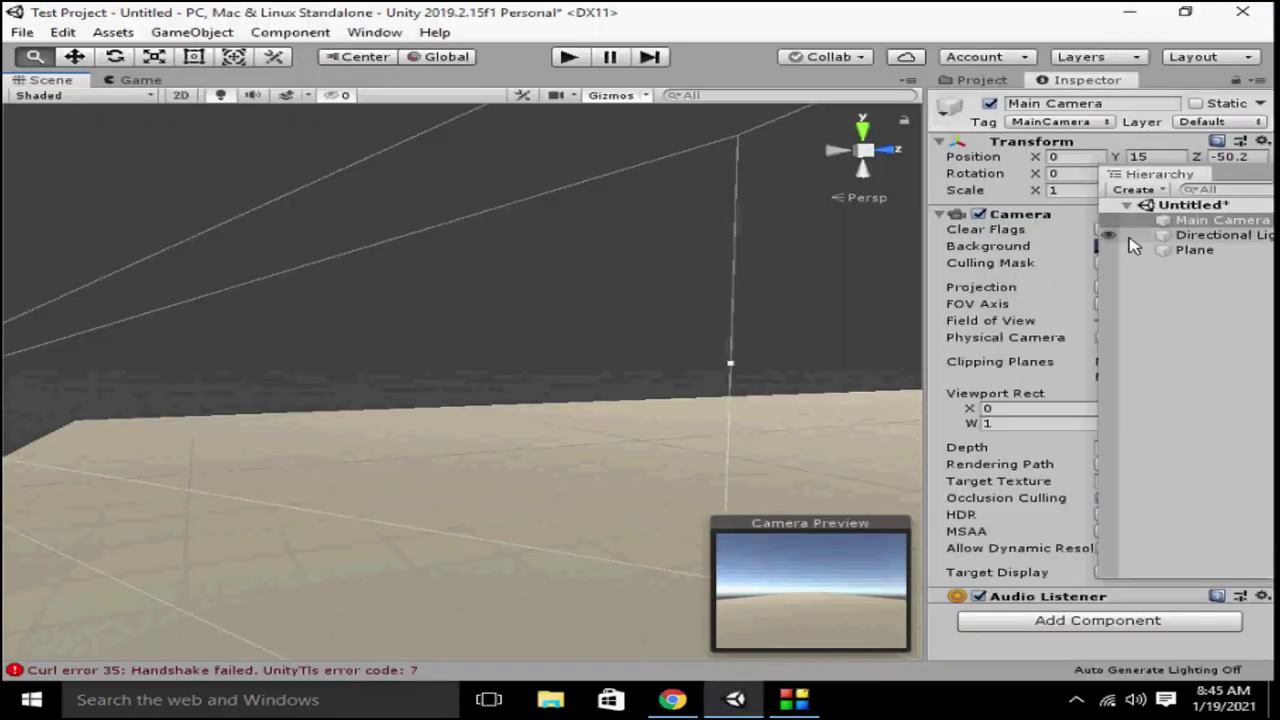
mouse_move(1230, 190)
mouse_down()
mouse_move(970, 192)
mouse_move(670, 163)
mouse_up()
click(982, 80)
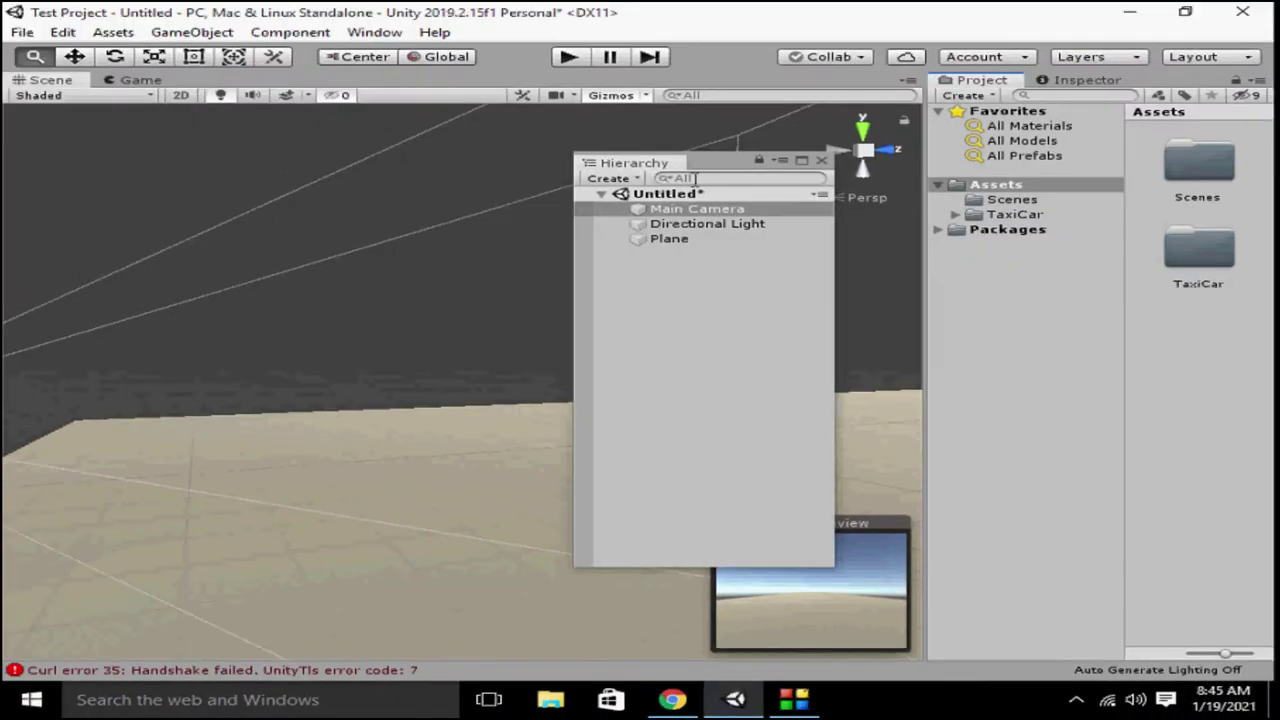
drag(700, 162, 864, 187)
right_click(1178, 265)
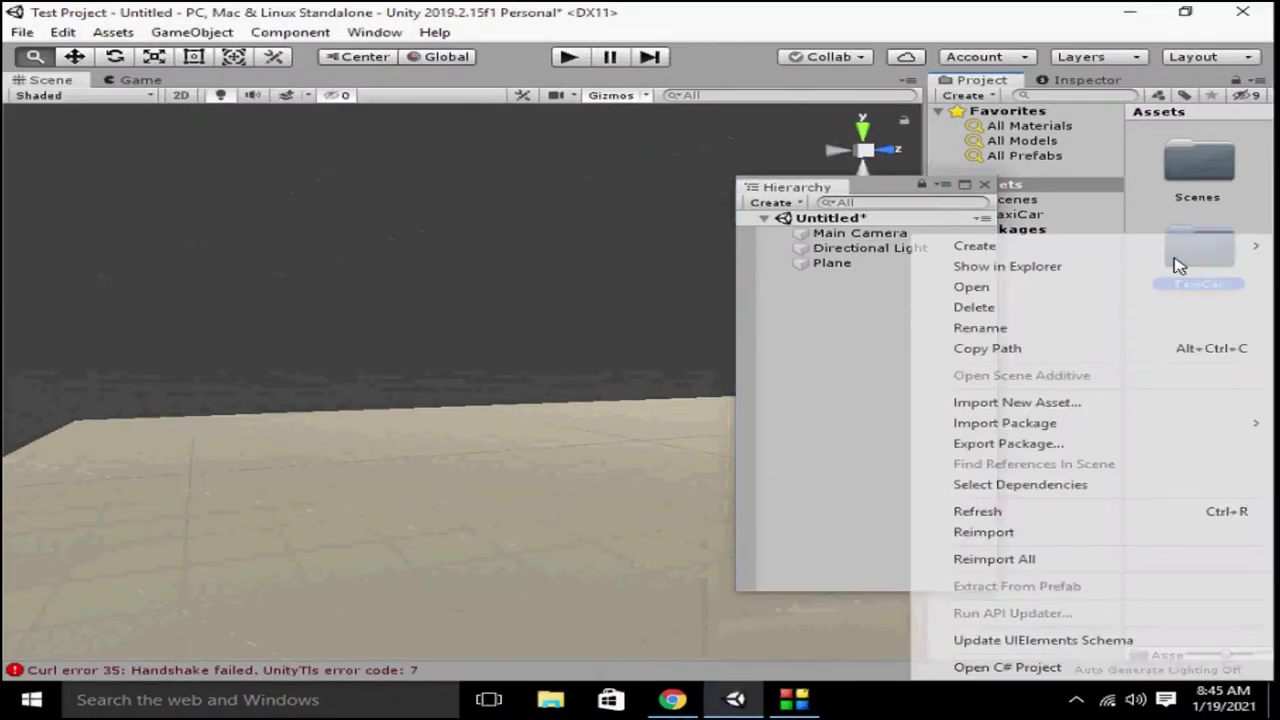
click(1000, 288)
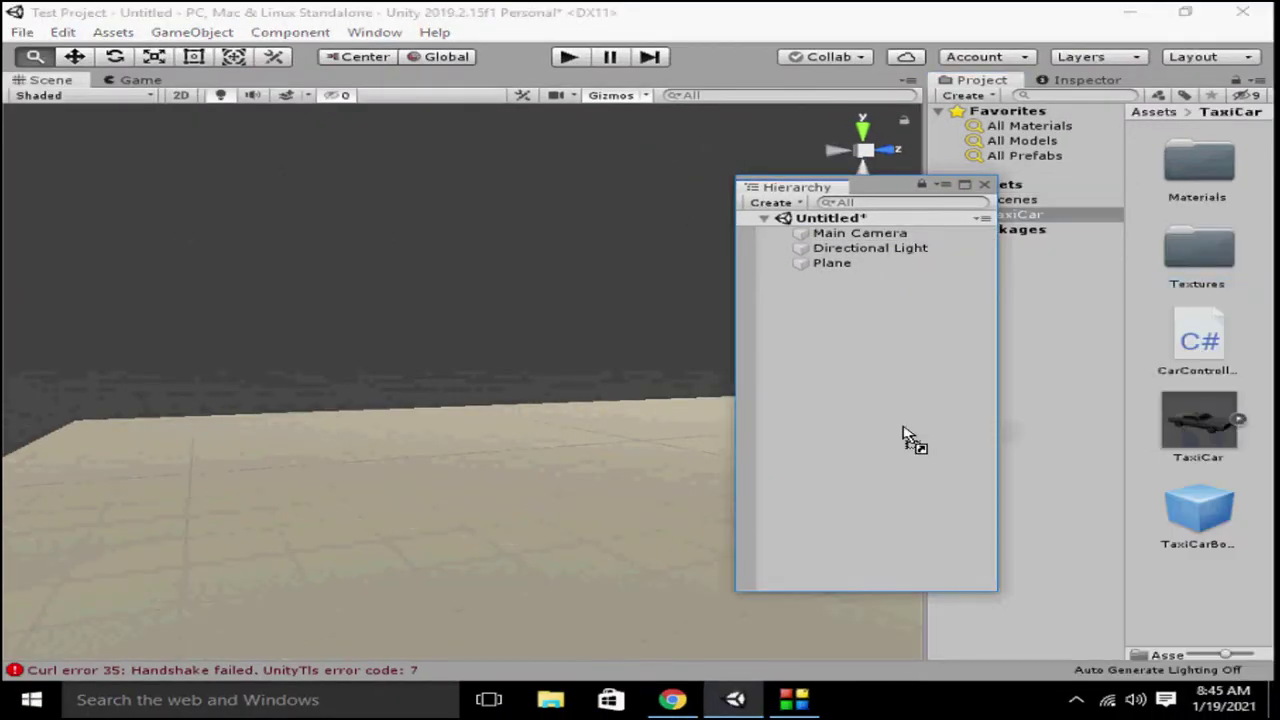
drag(1205, 432, 900, 437)
mouse_move(360, 434)
middle_down()
mouse_move(546, 408)
mouse_move(420, 443)
middle_up()
scroll(391, 388, up, 3)
scroll(451, 388, up, 3)
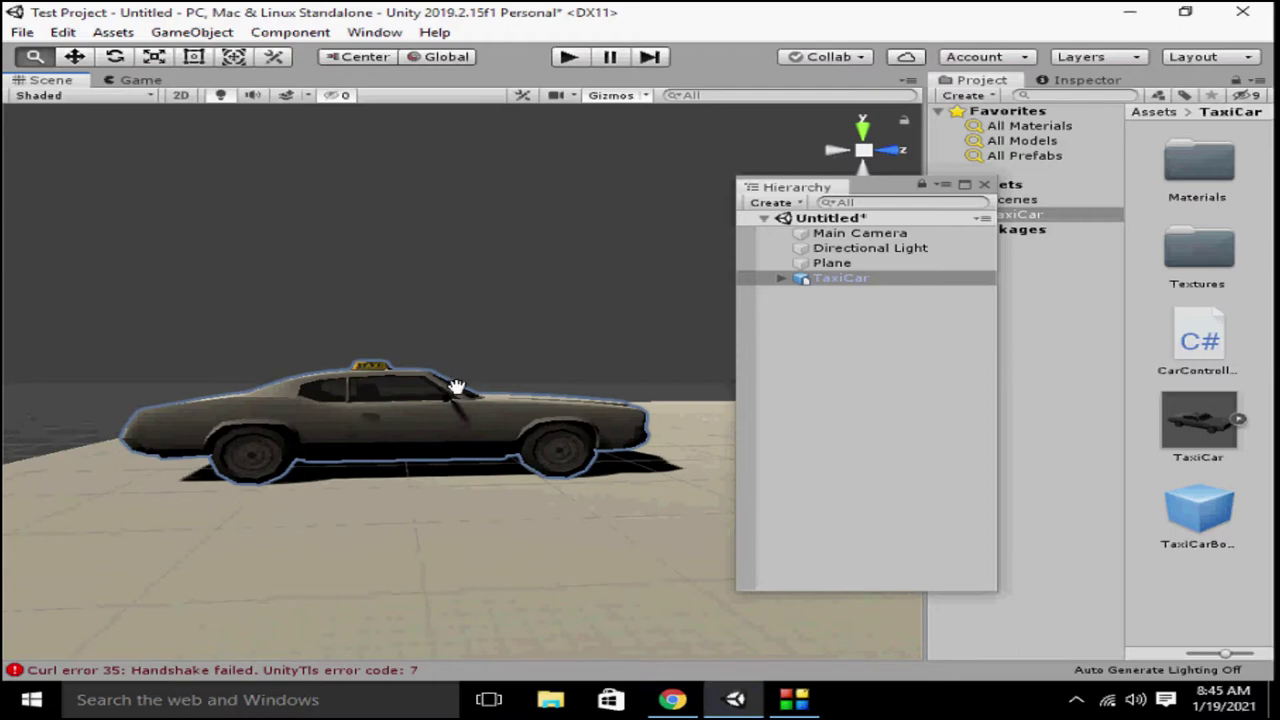
Unpack the TaxiCar prefab instance in the Hierarchy
right_click(833, 285)
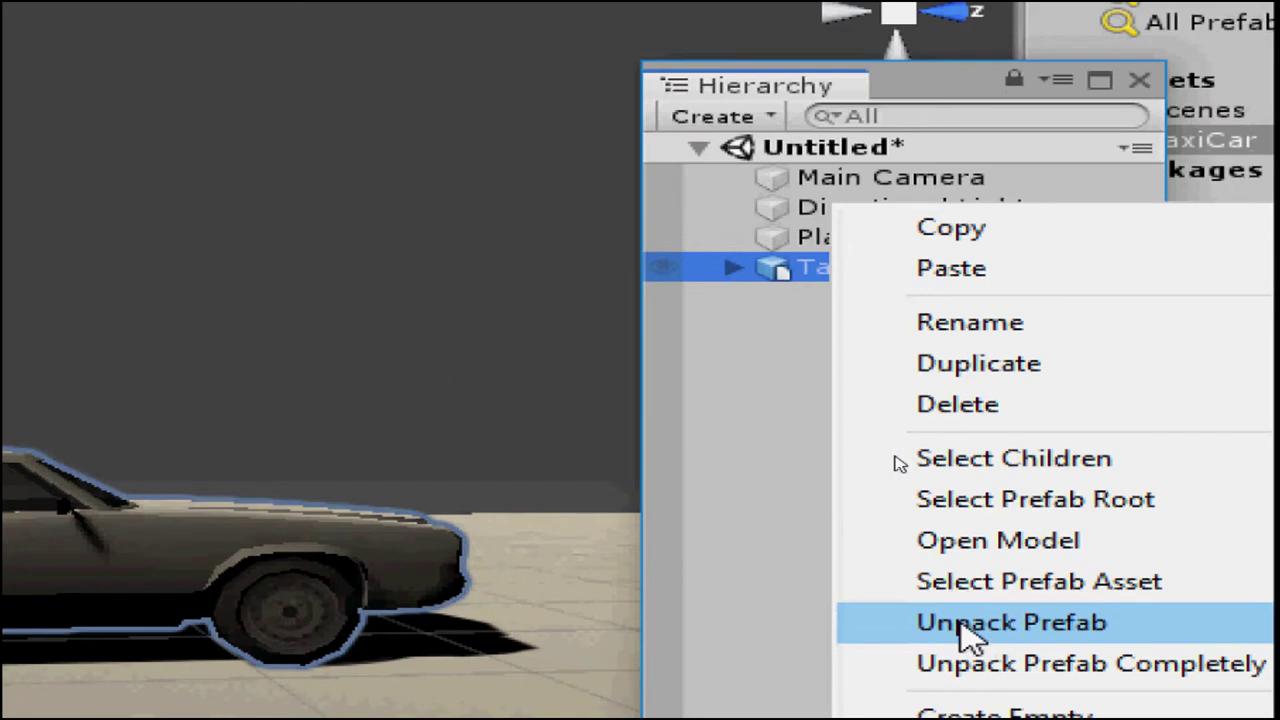
click(962, 628)
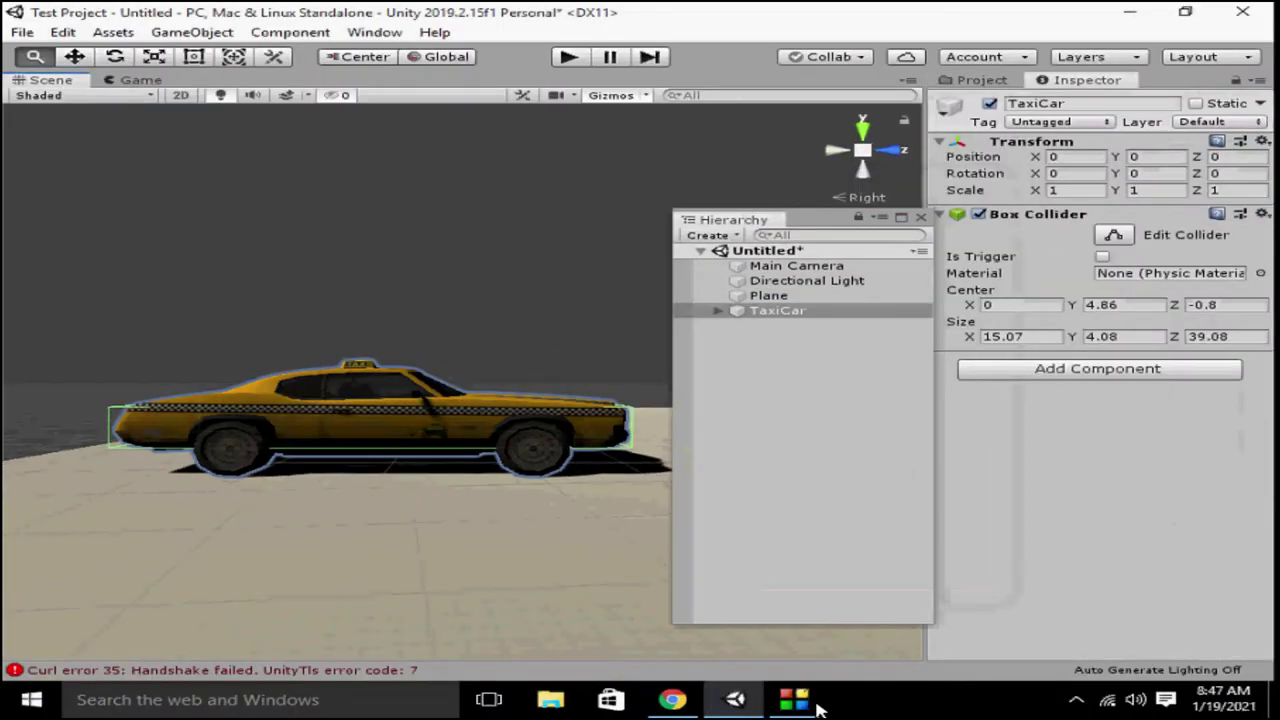
click(817, 705)
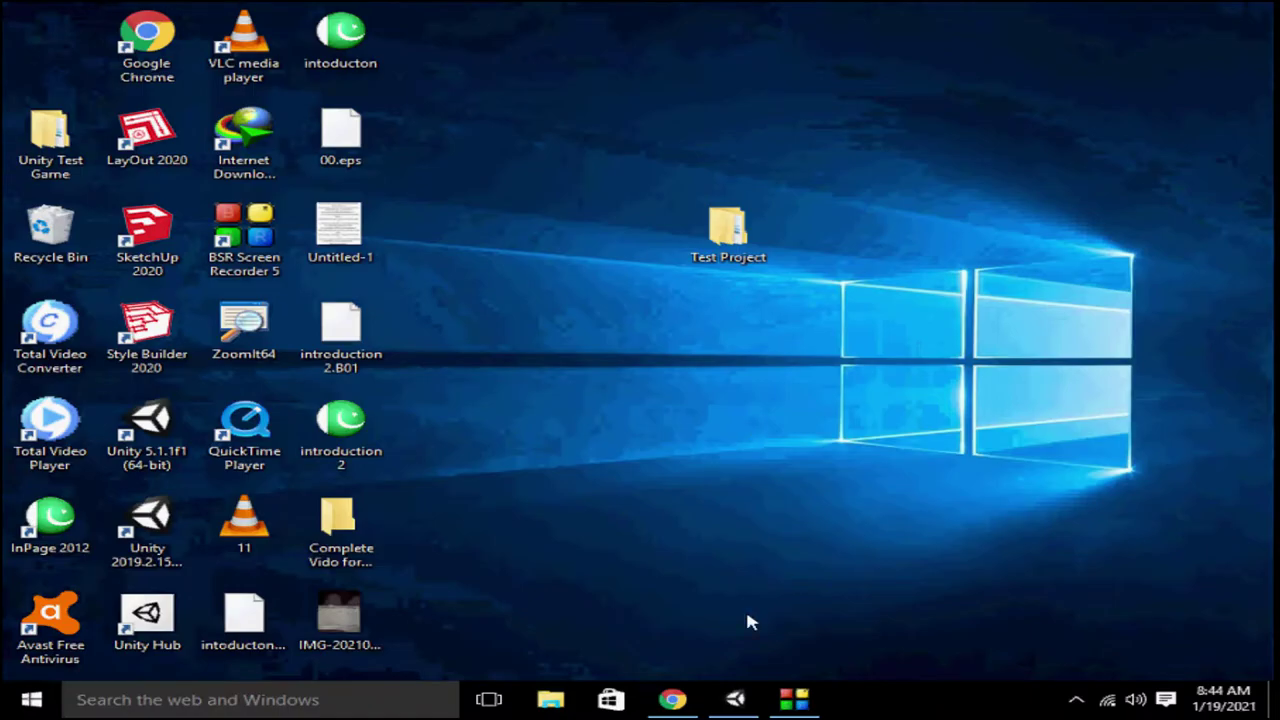
Re-extract the TaxiCar zip into Desktop\Test Project\Assets with WinRAR and close Explorer
click(672, 700)
click(380, 272)
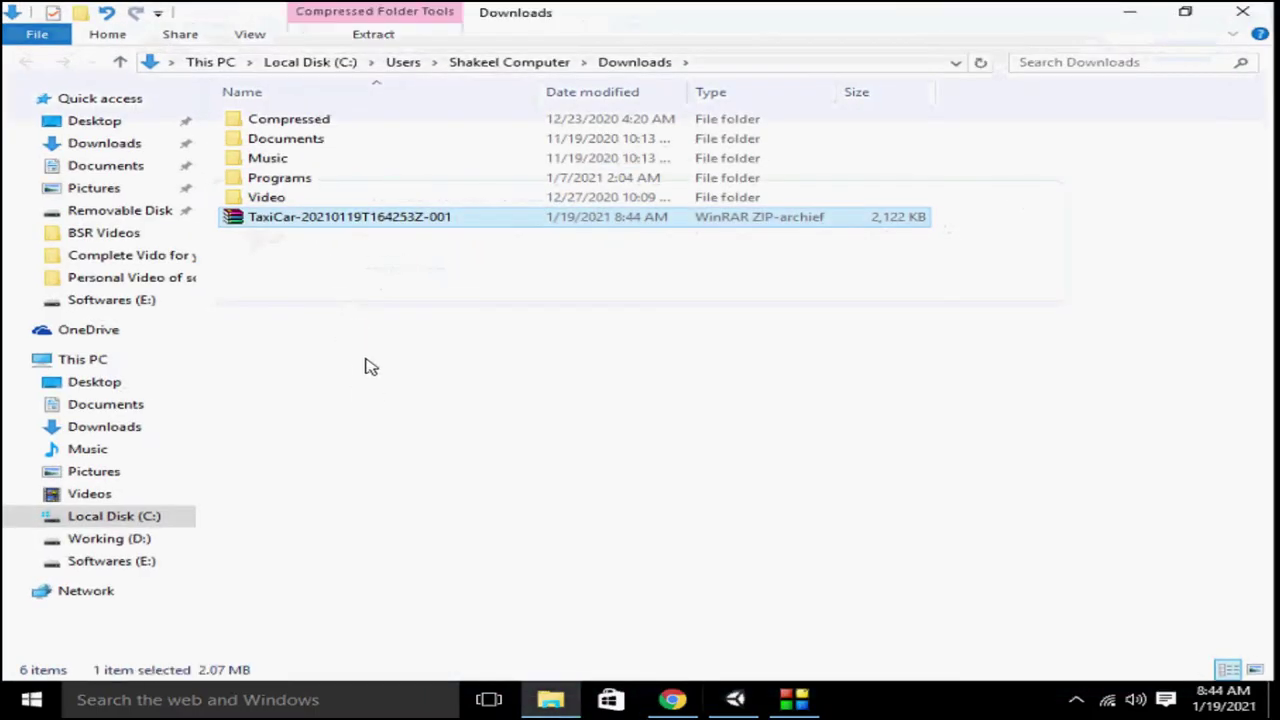
right_click(276, 224)
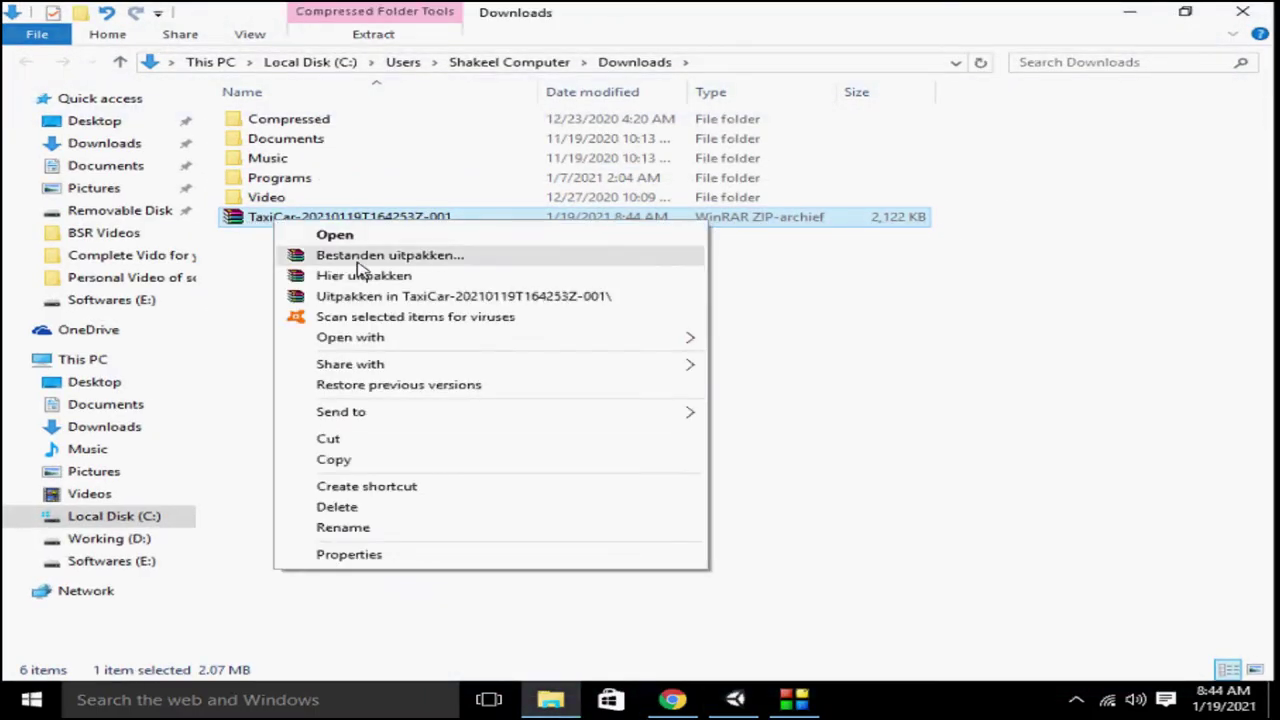
click(358, 258)
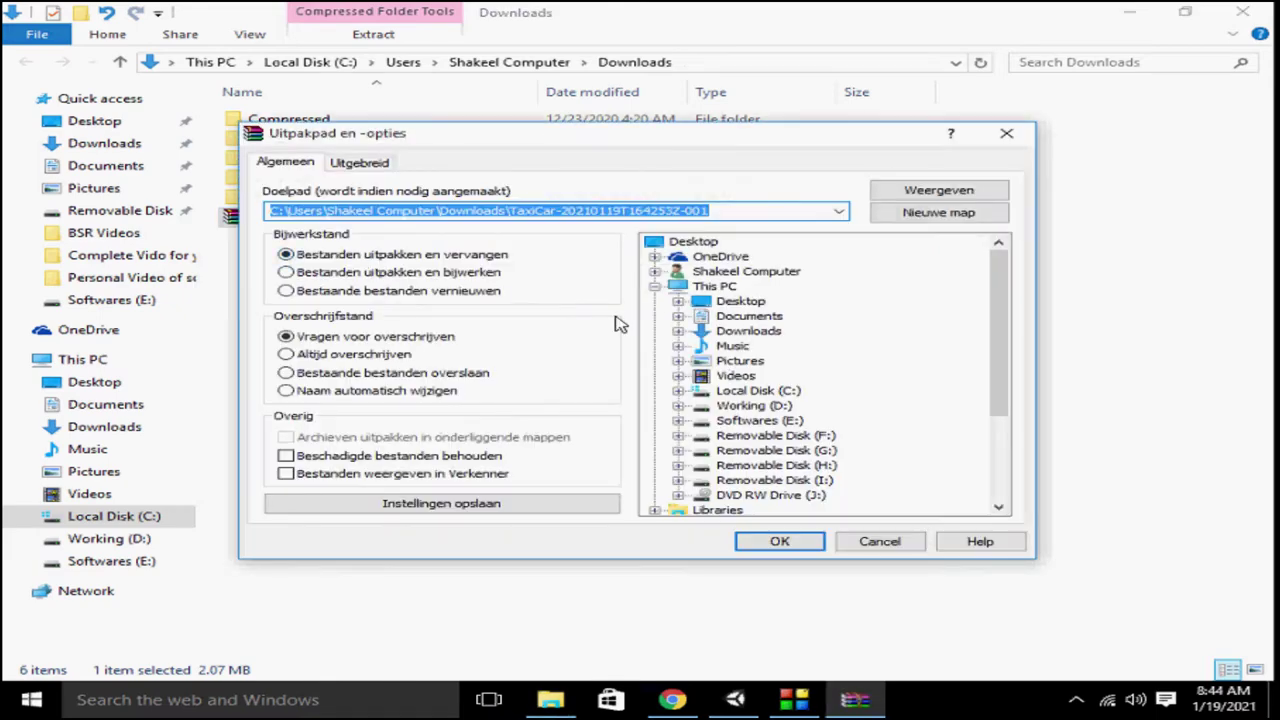
click(679, 302)
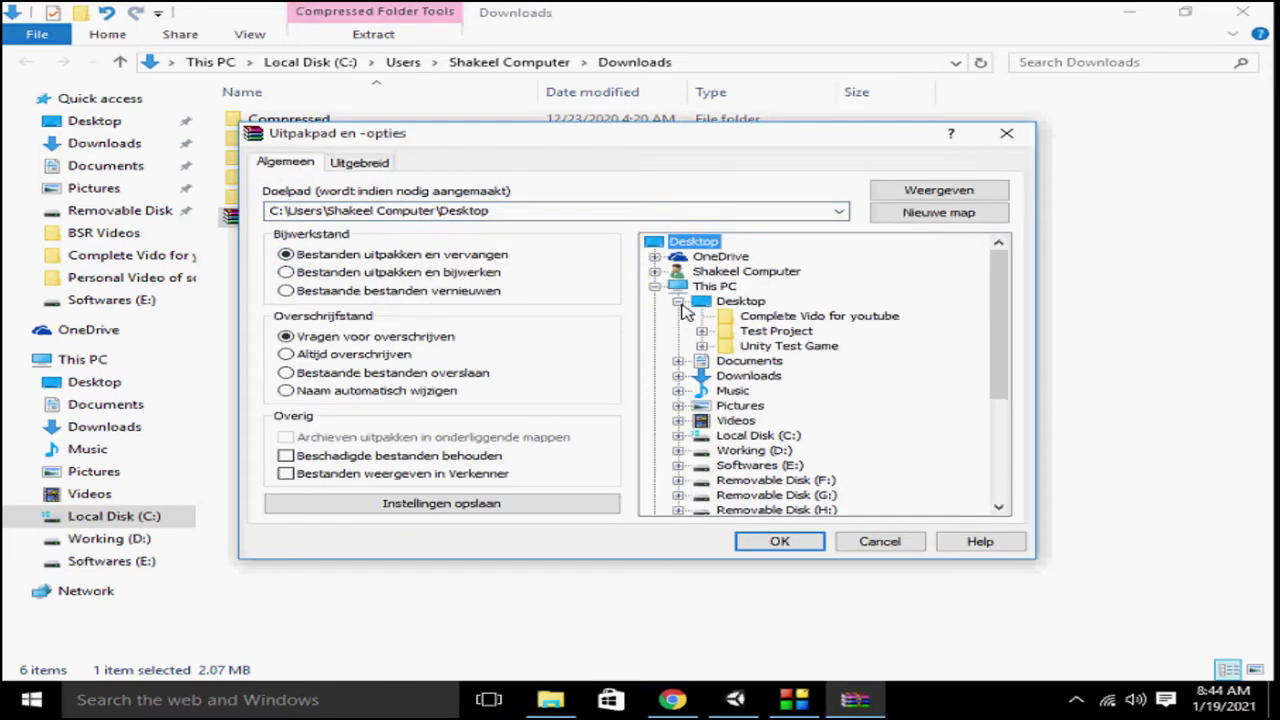
click(702, 331)
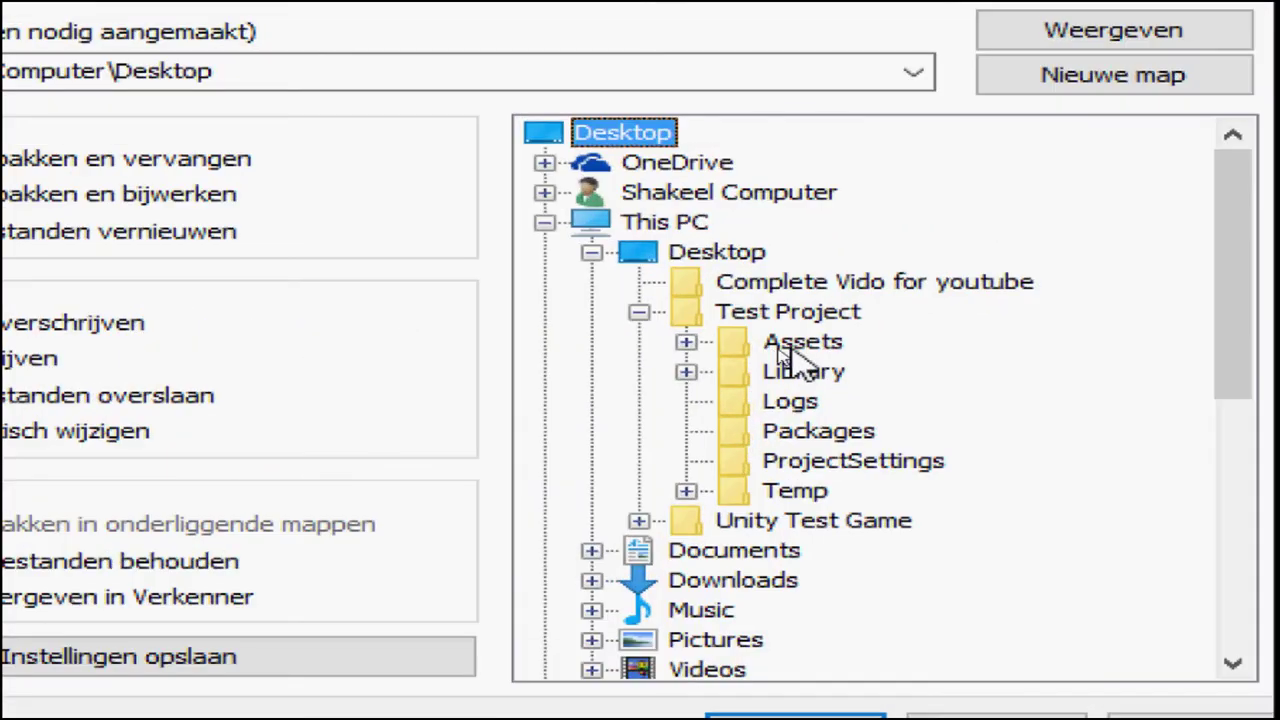
click(776, 348)
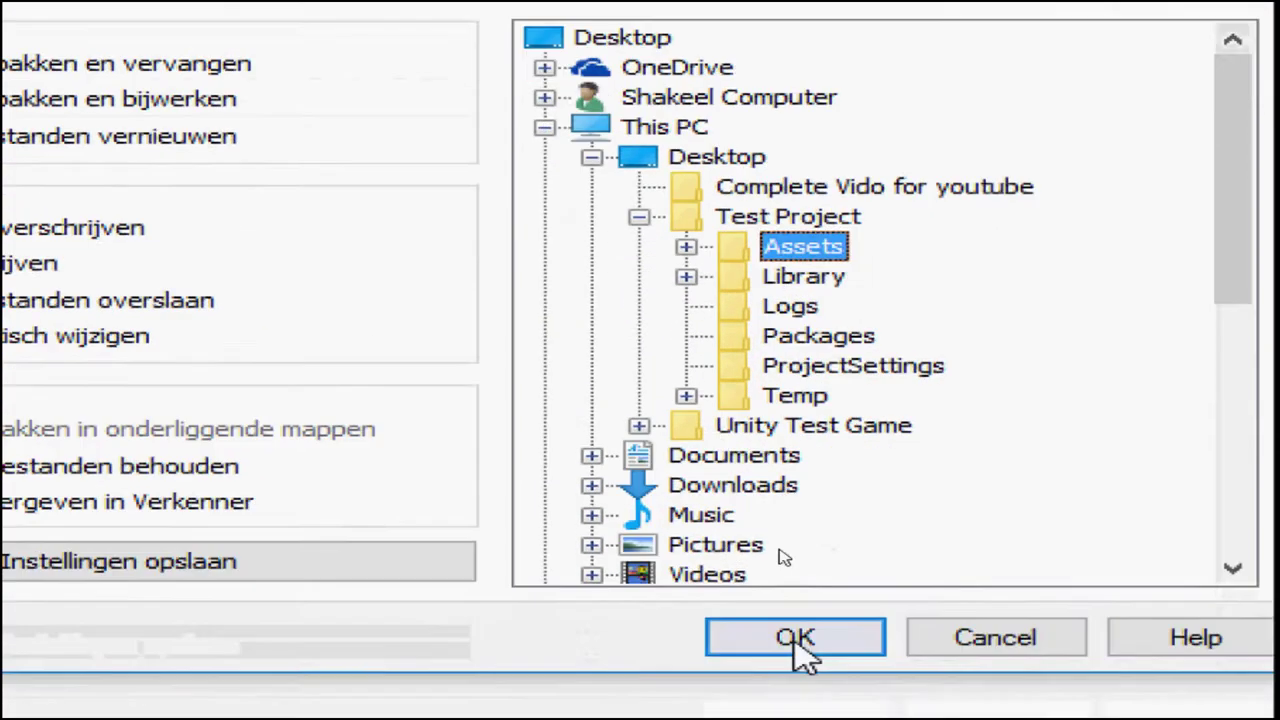
click(795, 625)
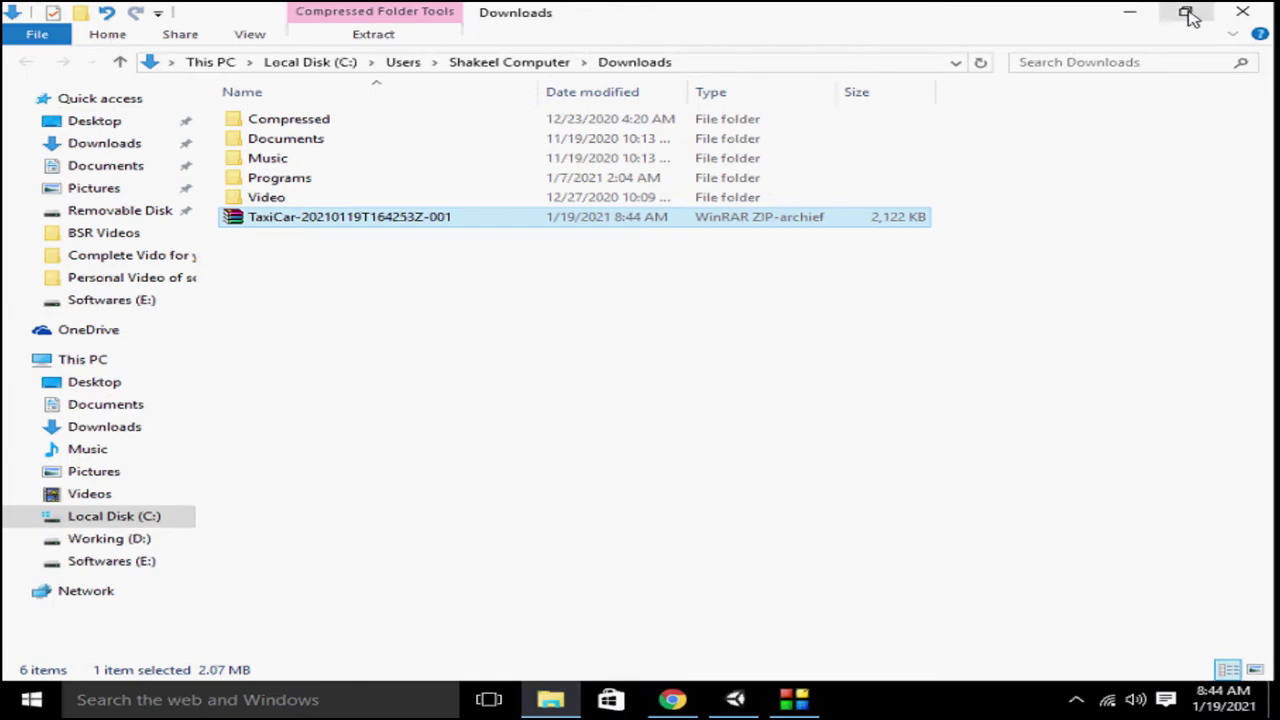
click(1243, 12)
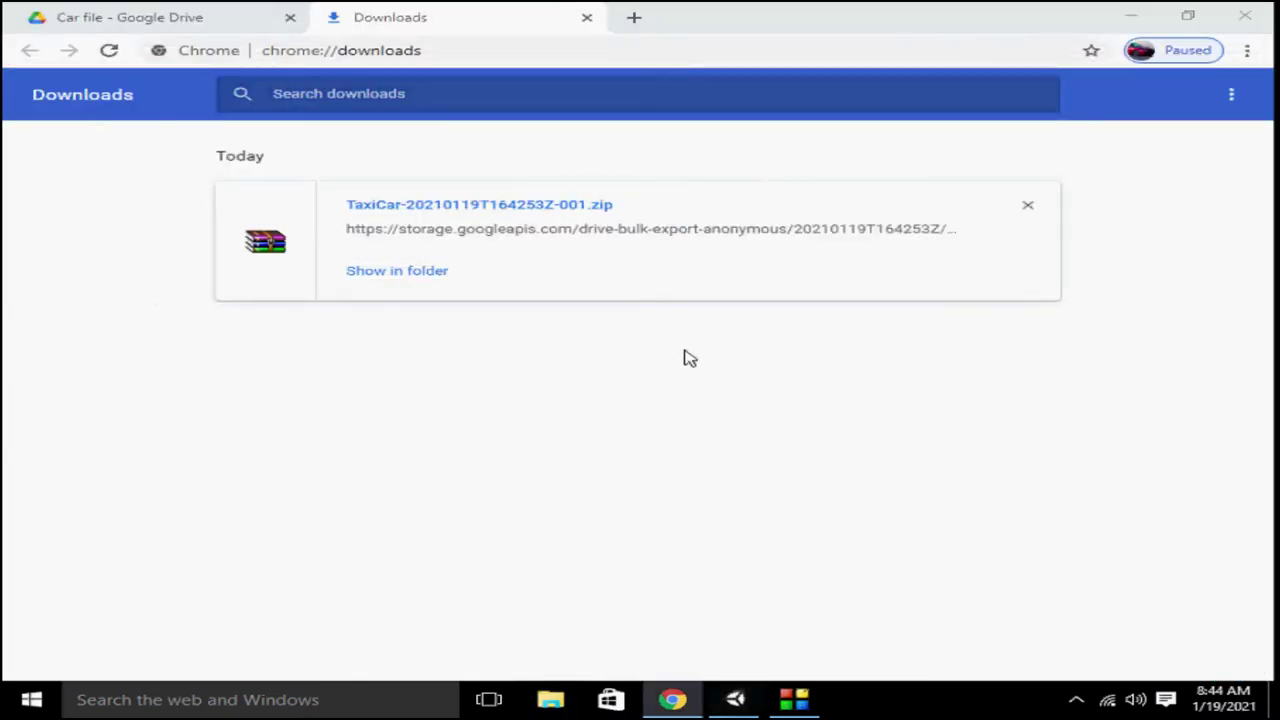
Open the TaxiCar assets folder and drag the TaxiCar prefab onto the plane in the scene
click(737, 690)
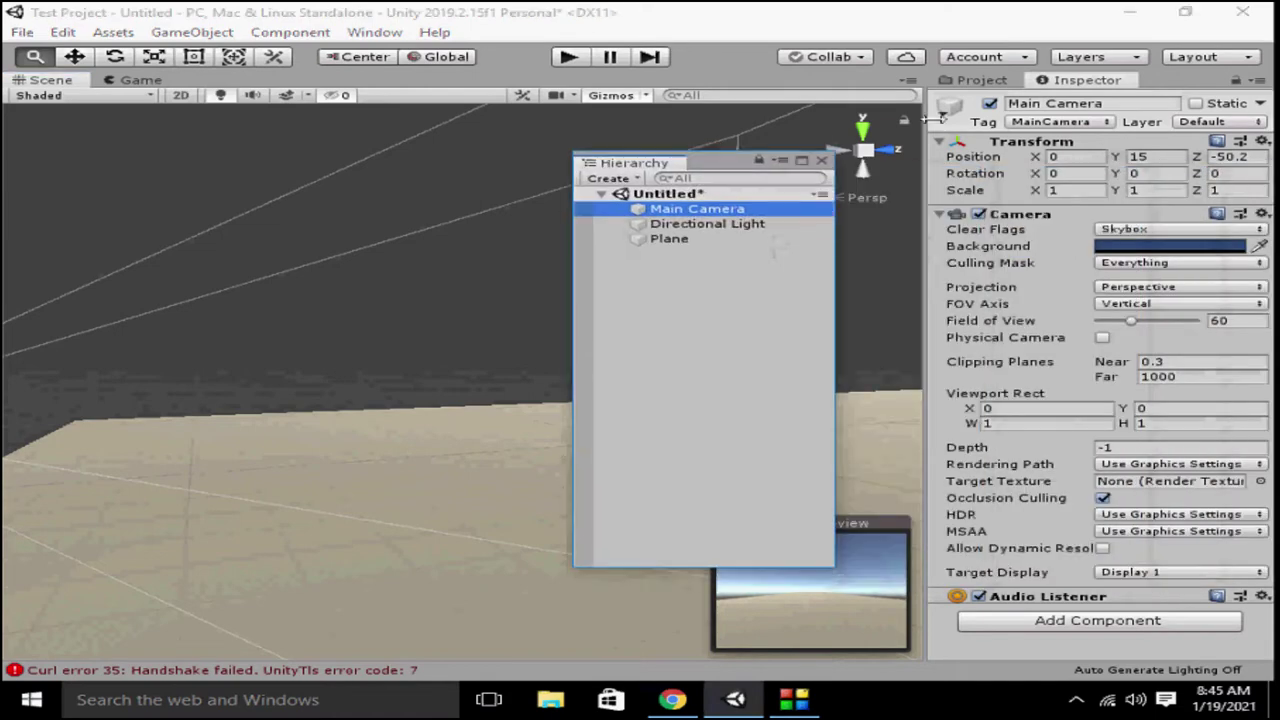
click(980, 80)
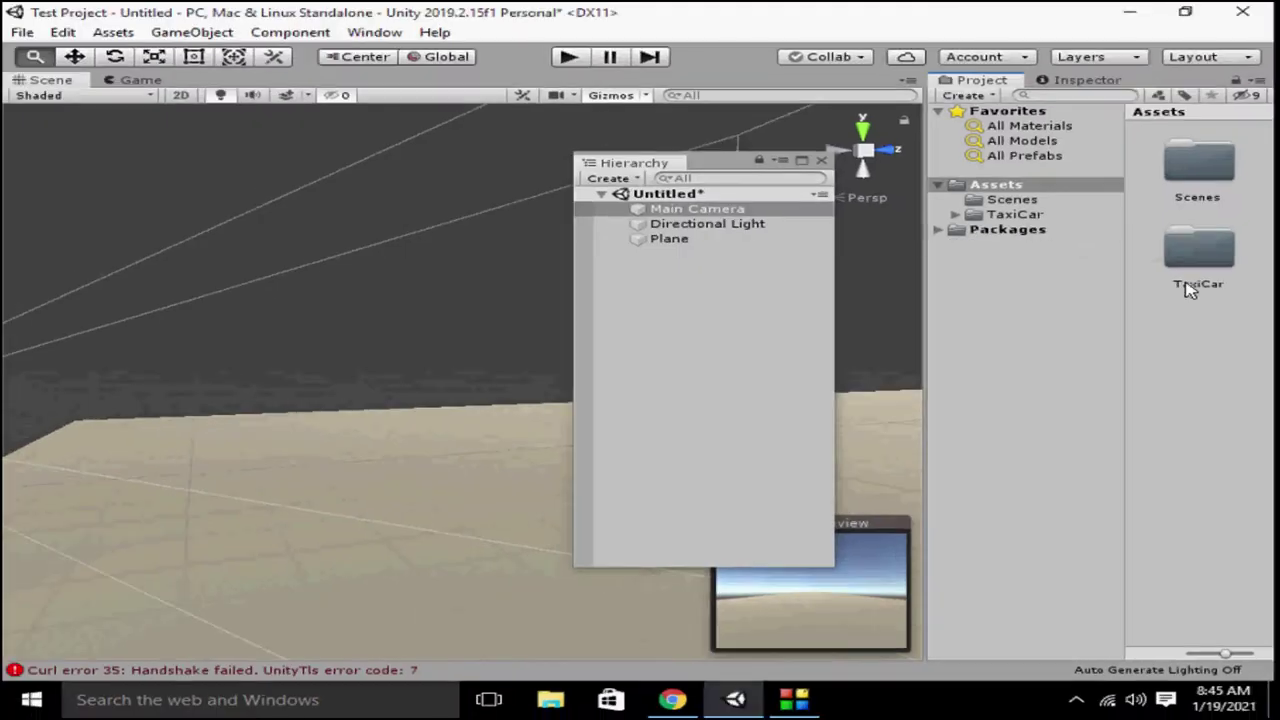
drag(715, 175, 878, 199)
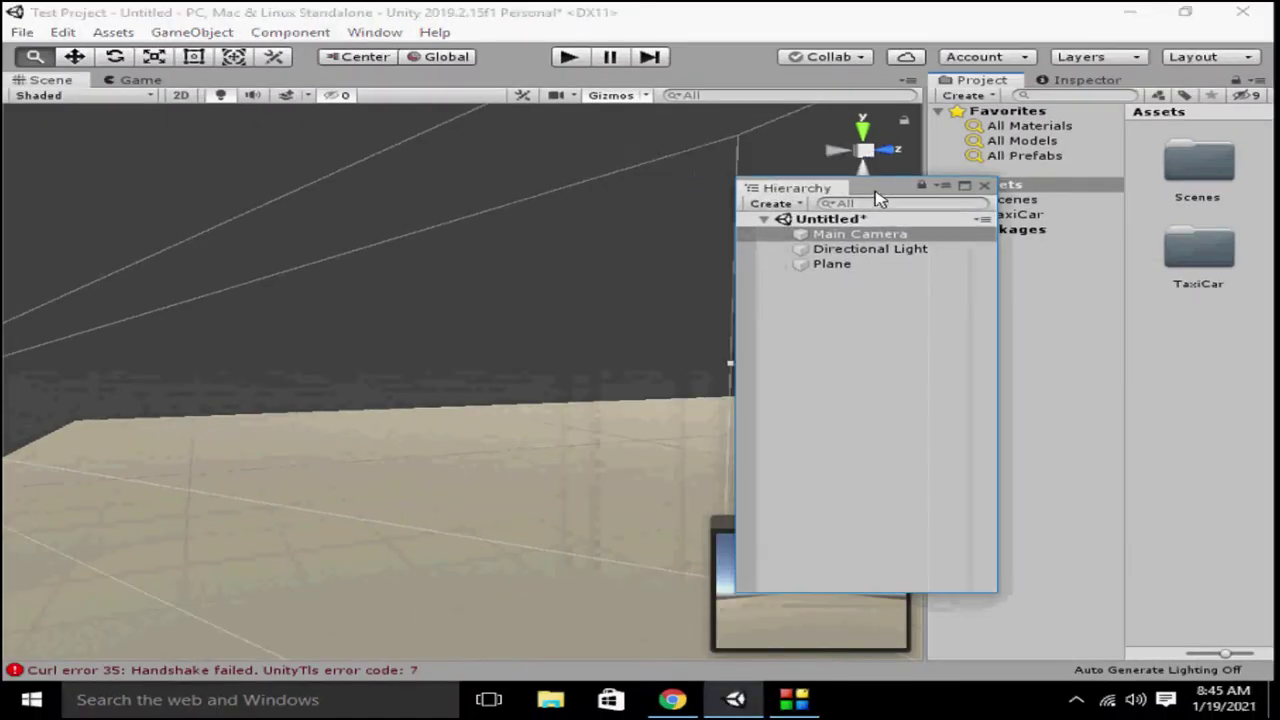
right_click(1199, 245)
click(1037, 290)
drag(1190, 440, 800, 430)
mouse_move(360, 440)
mouse_down()
mouse_move(493, 428)
mouse_move(450, 395)
mouse_up()
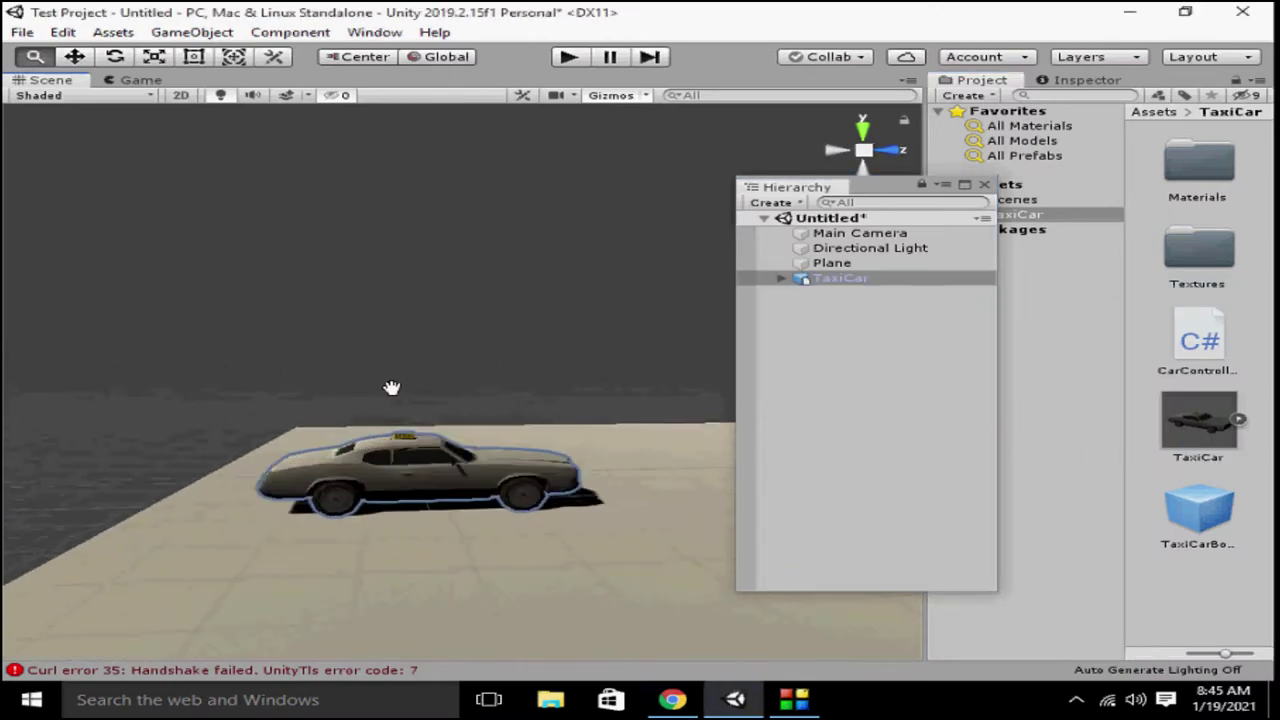
scroll(448, 390, up, 2)
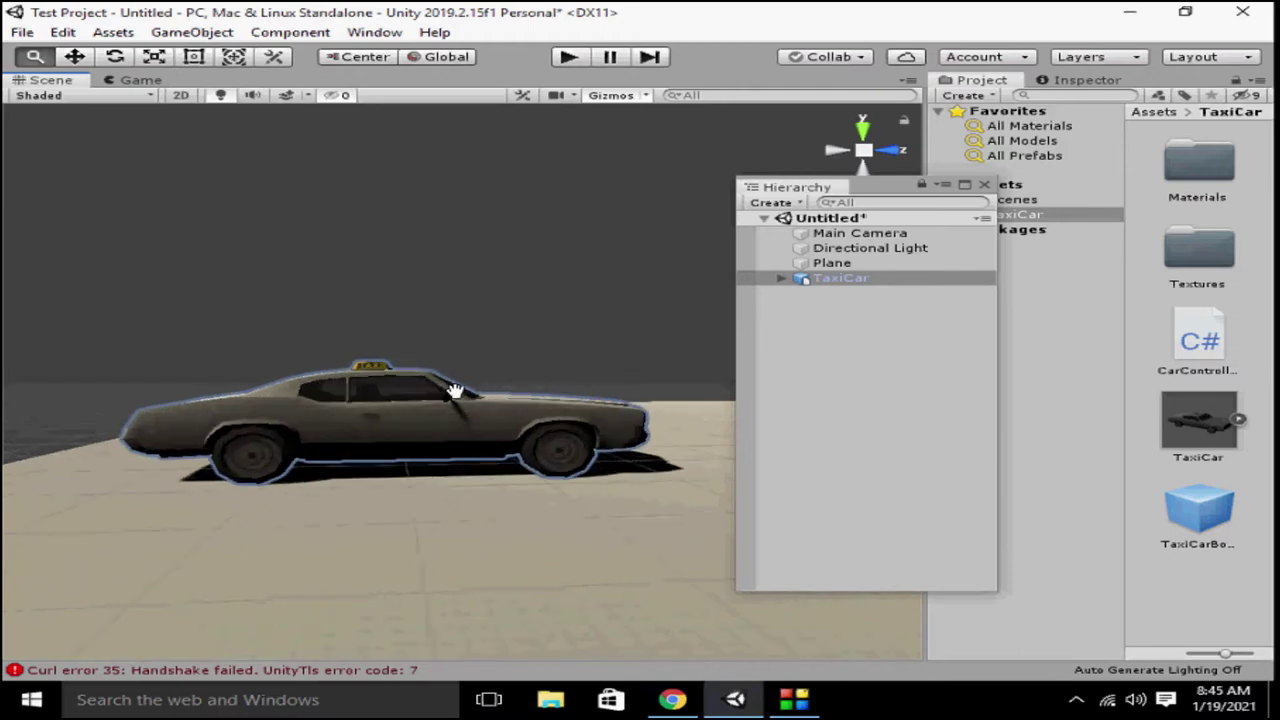
right_click(833, 285)
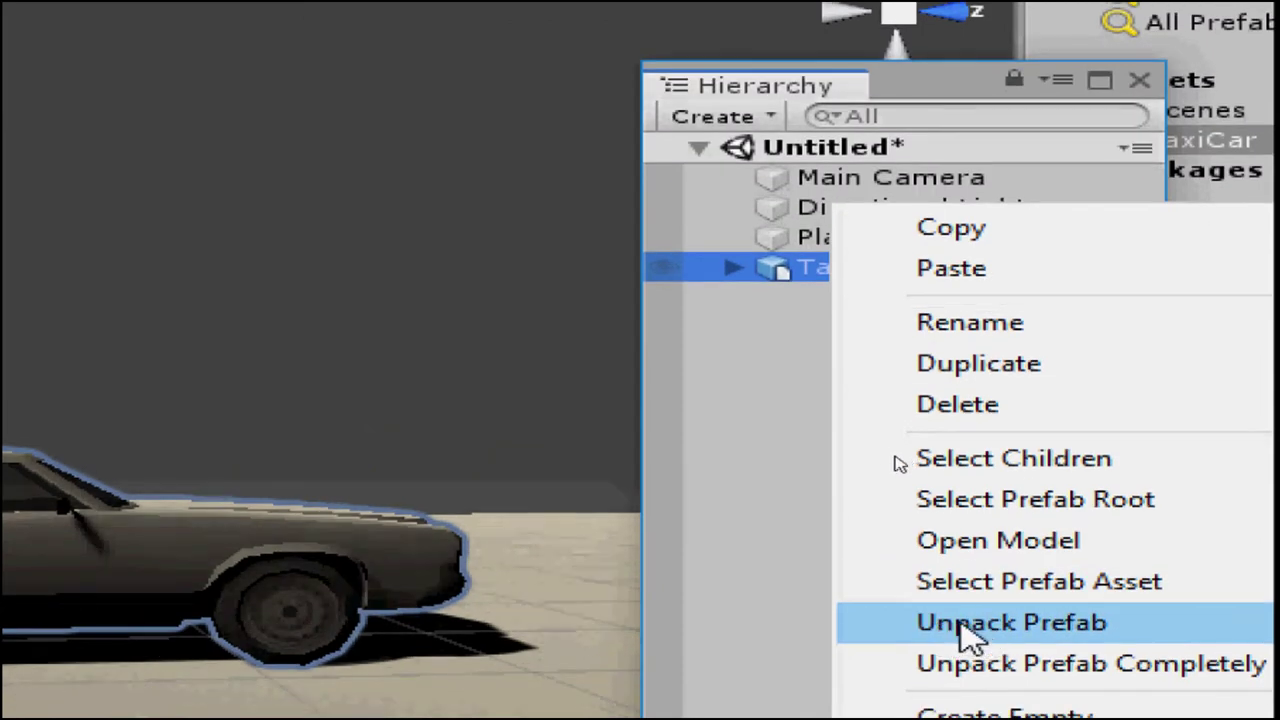
Unpack the TaxiCar prefab instance in the Hierarchy into a plain scene object
click(965, 630)
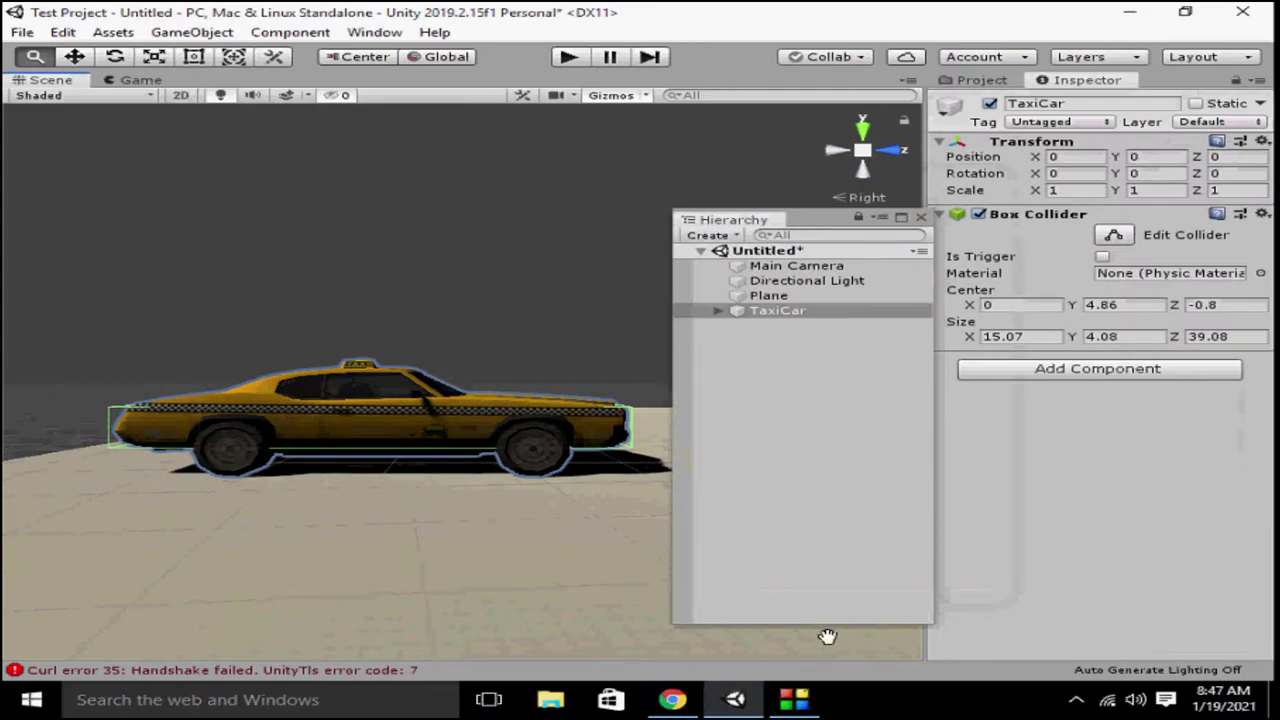
click(795, 700)
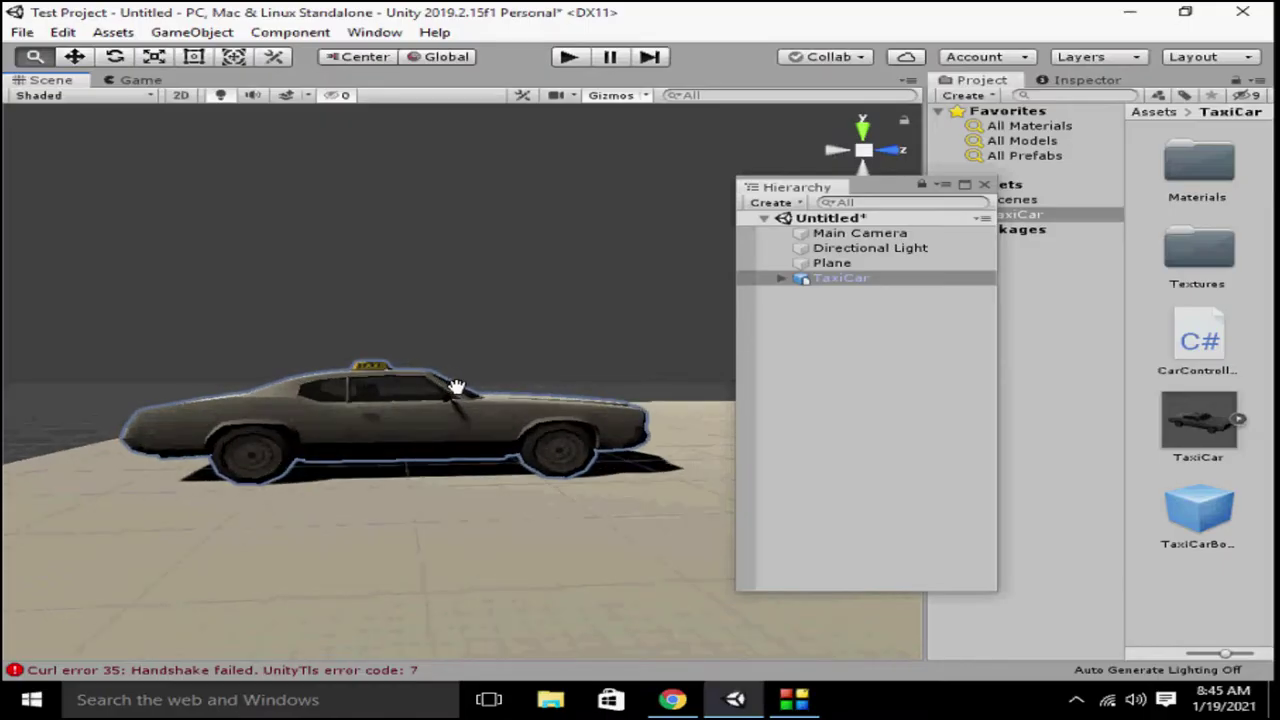
right_click(832, 283)
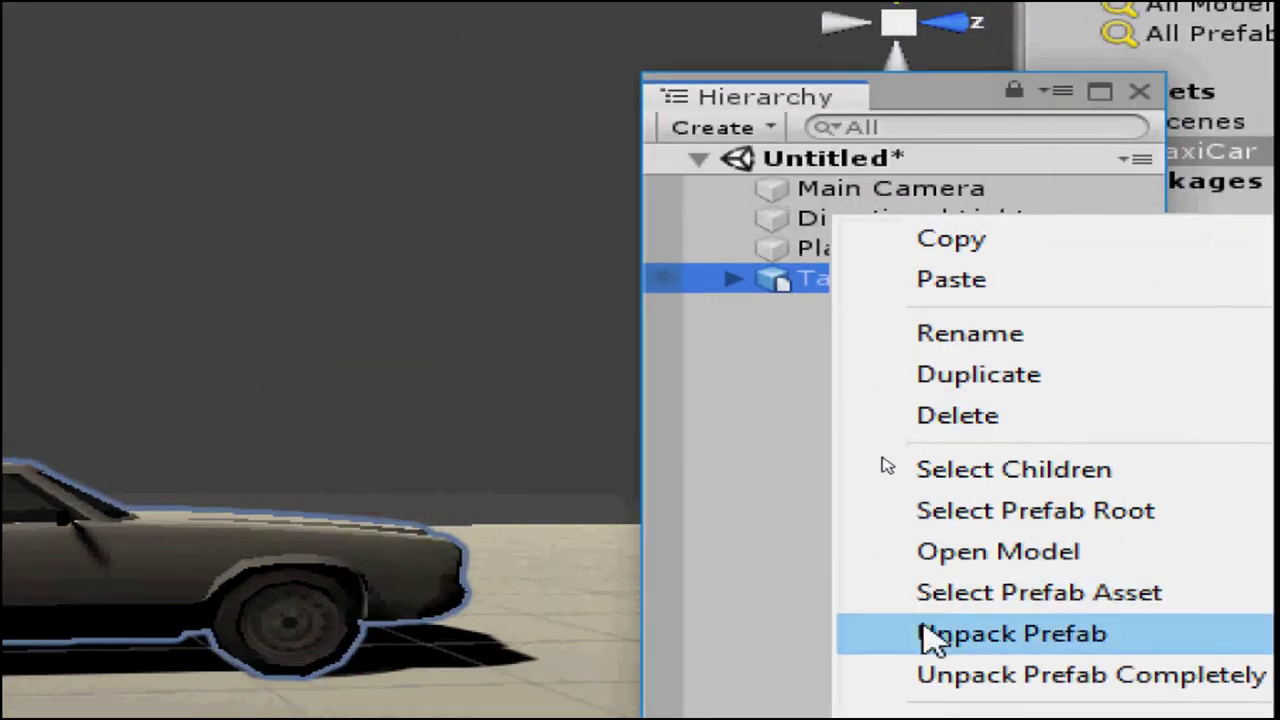
click(966, 632)
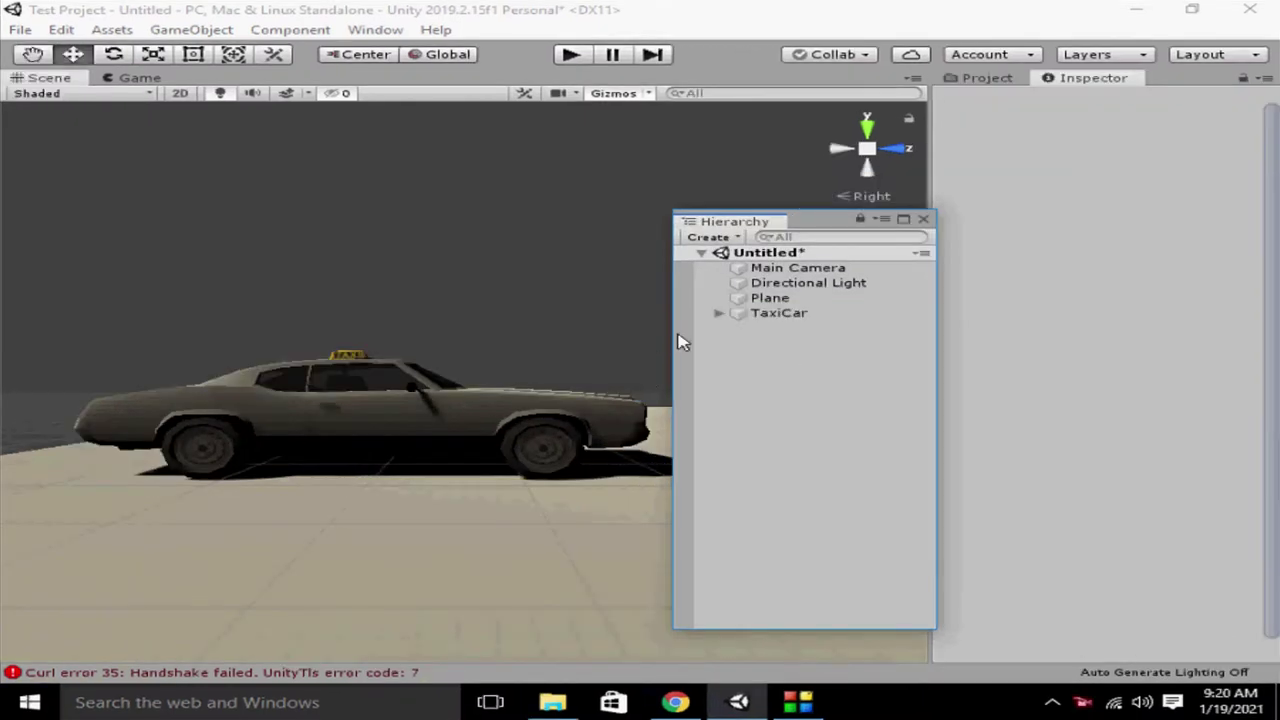
Apply the yellow Body (2) material to TaxiCar's Body, LeftDoor and RightDoor parts
click(718, 313)
click(790, 330)
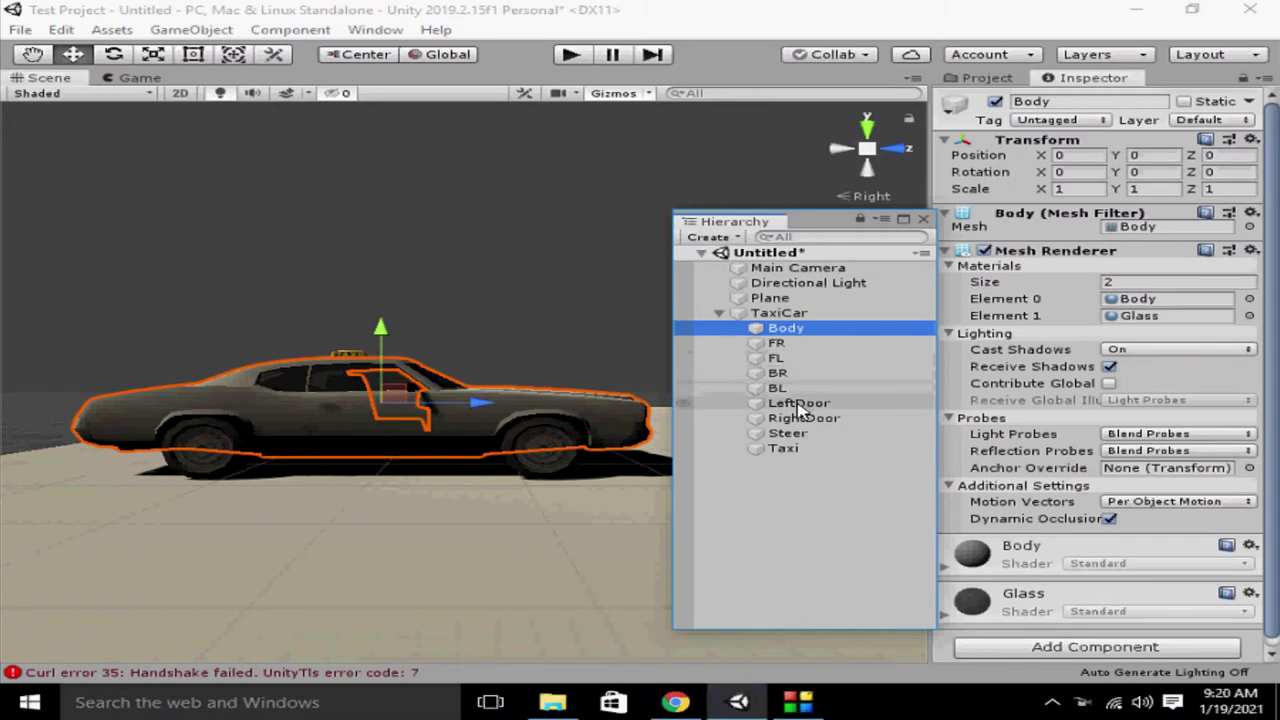
ctrl+click(796, 404)
ctrl+click(797, 420)
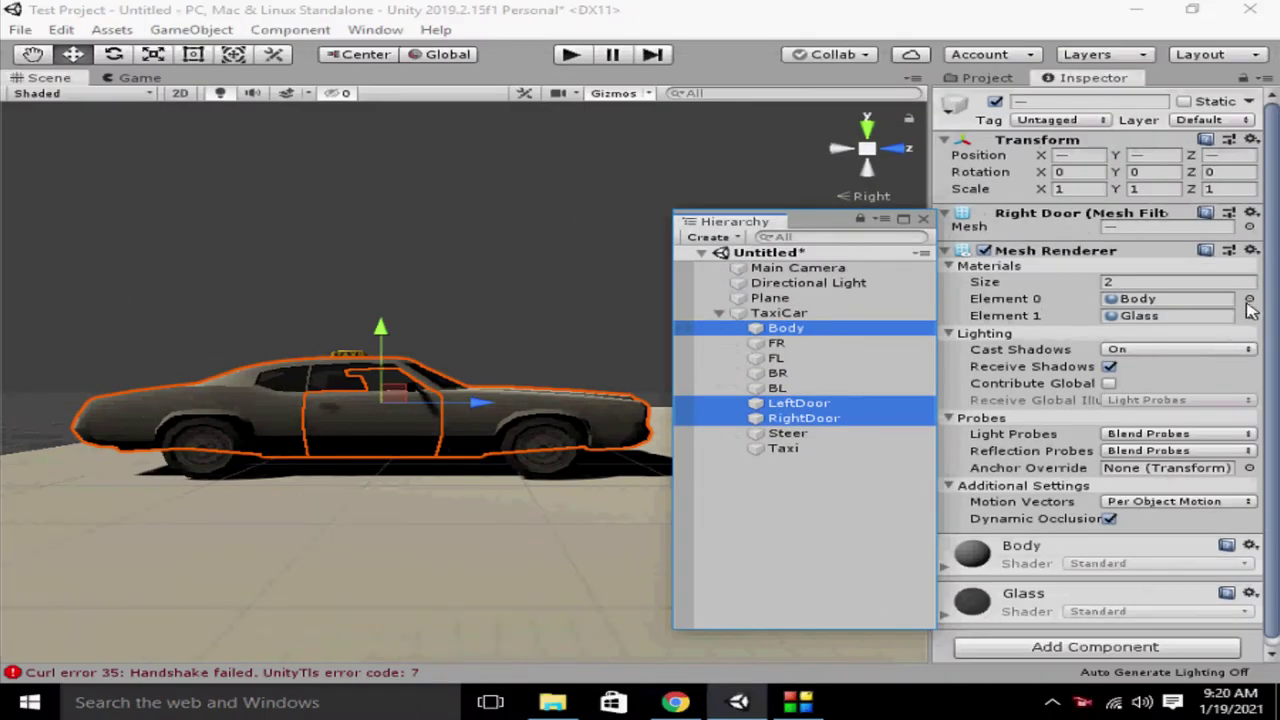
click(1249, 298)
click(1137, 165)
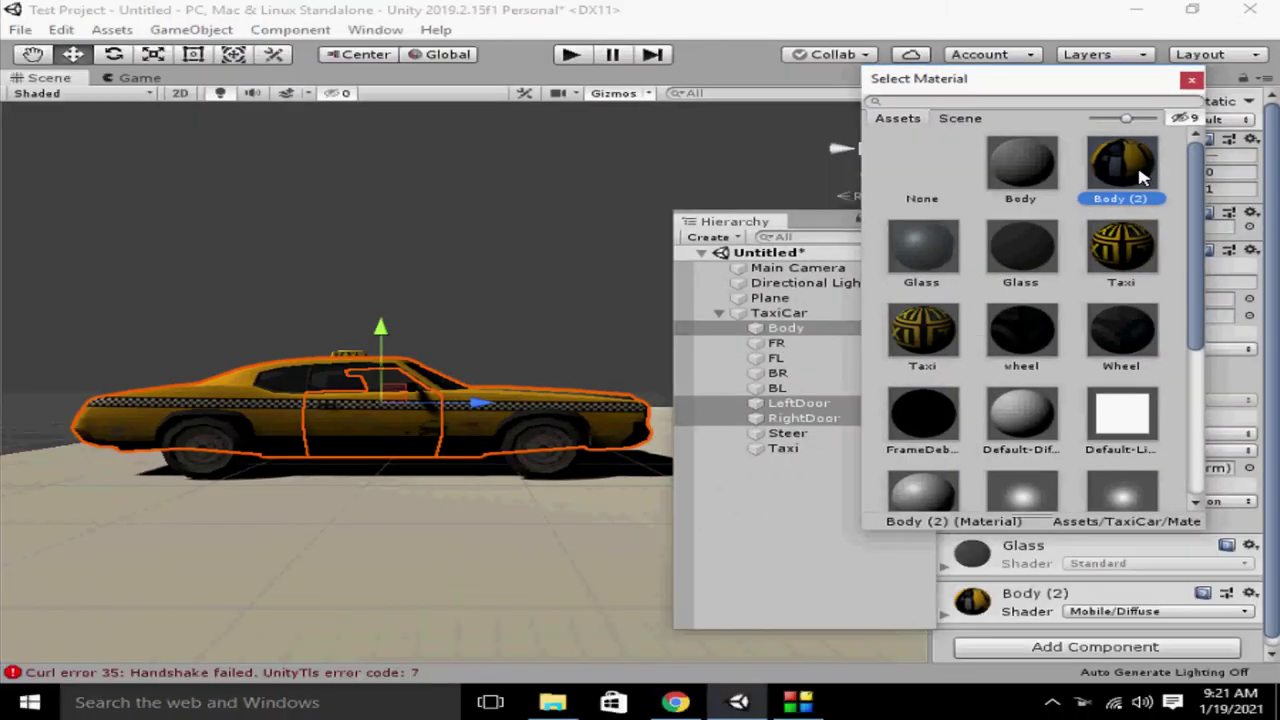
click(1165, 300)
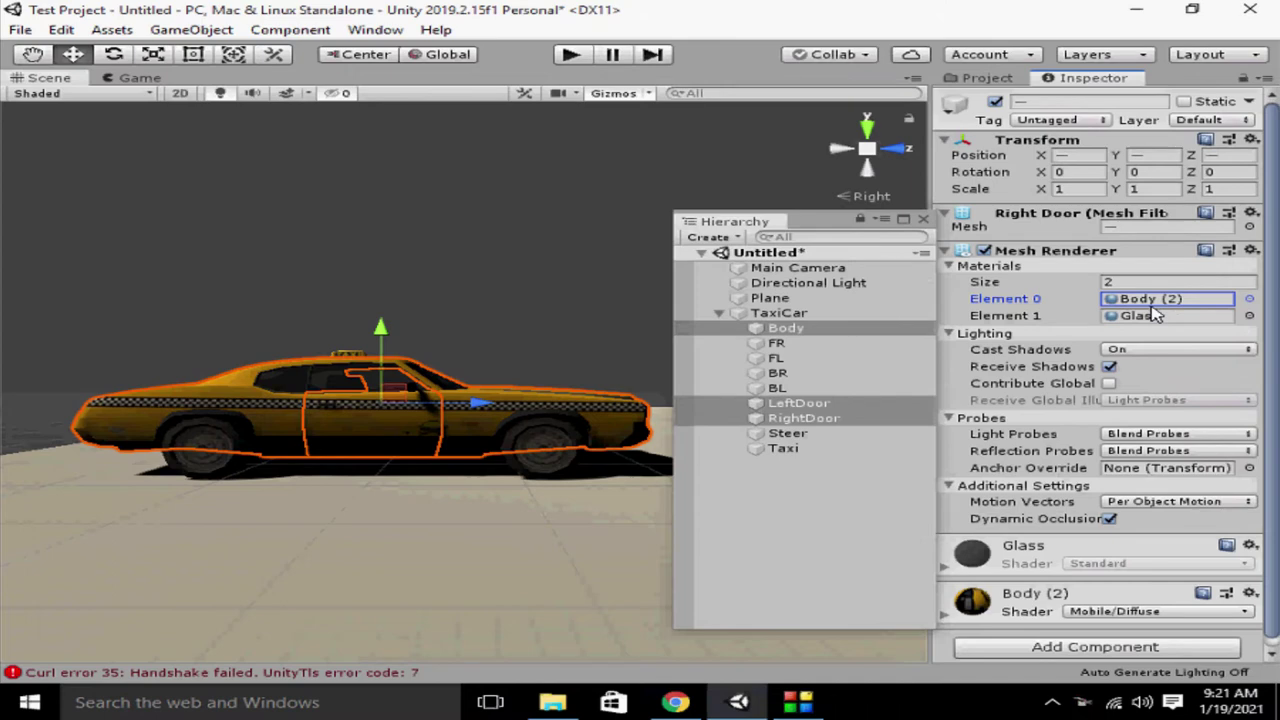
click(762, 478)
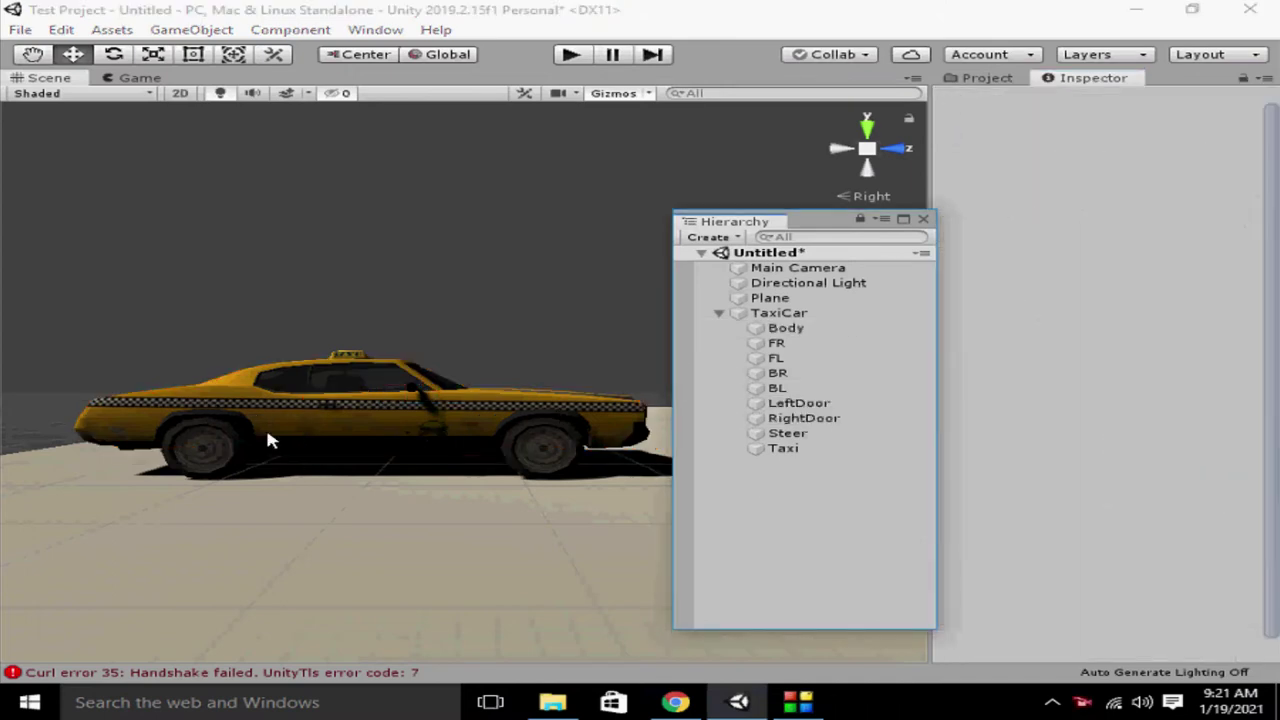
Select the whole TaxiCar and add a Box Collider component from Component > Physics
click(718, 313)
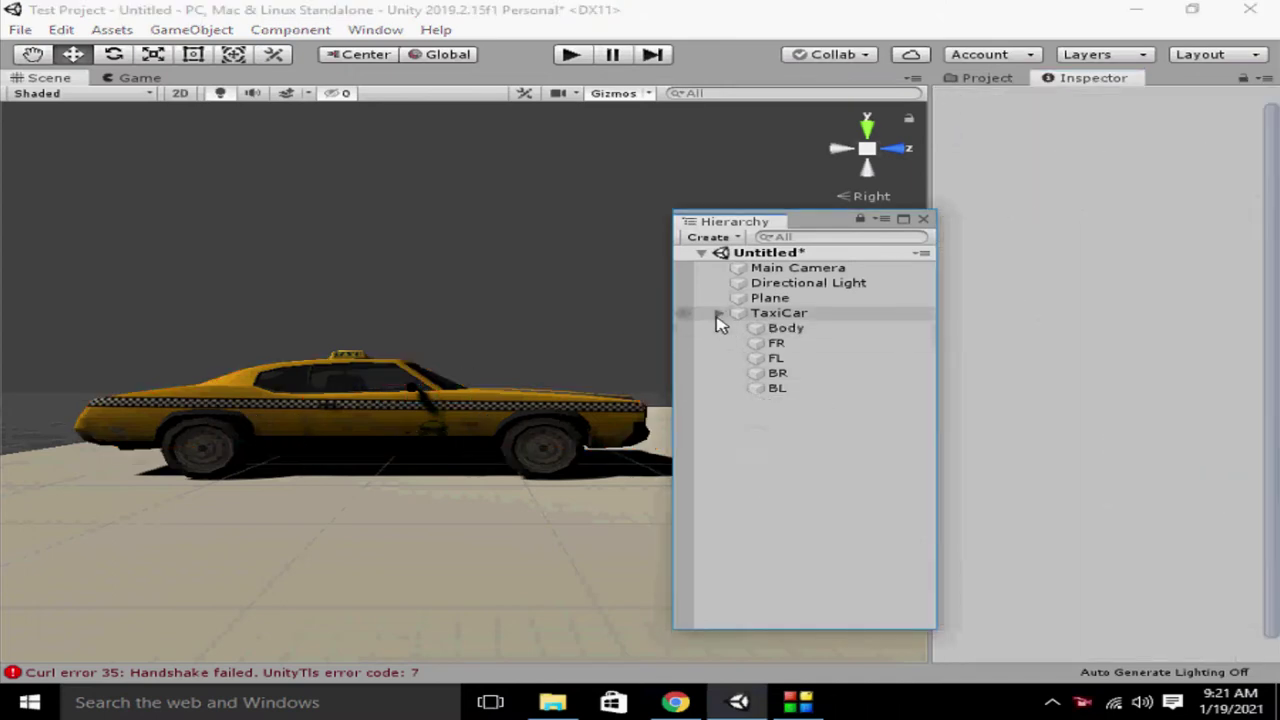
click(772, 316)
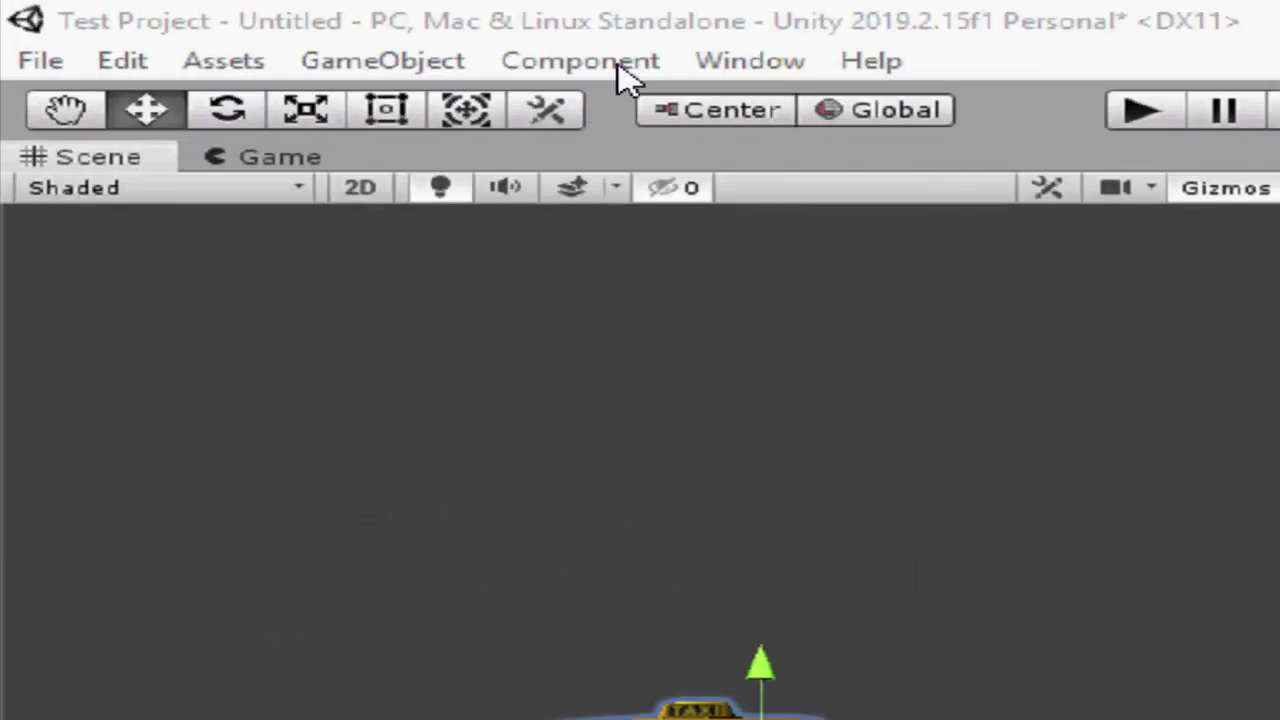
click(618, 68)
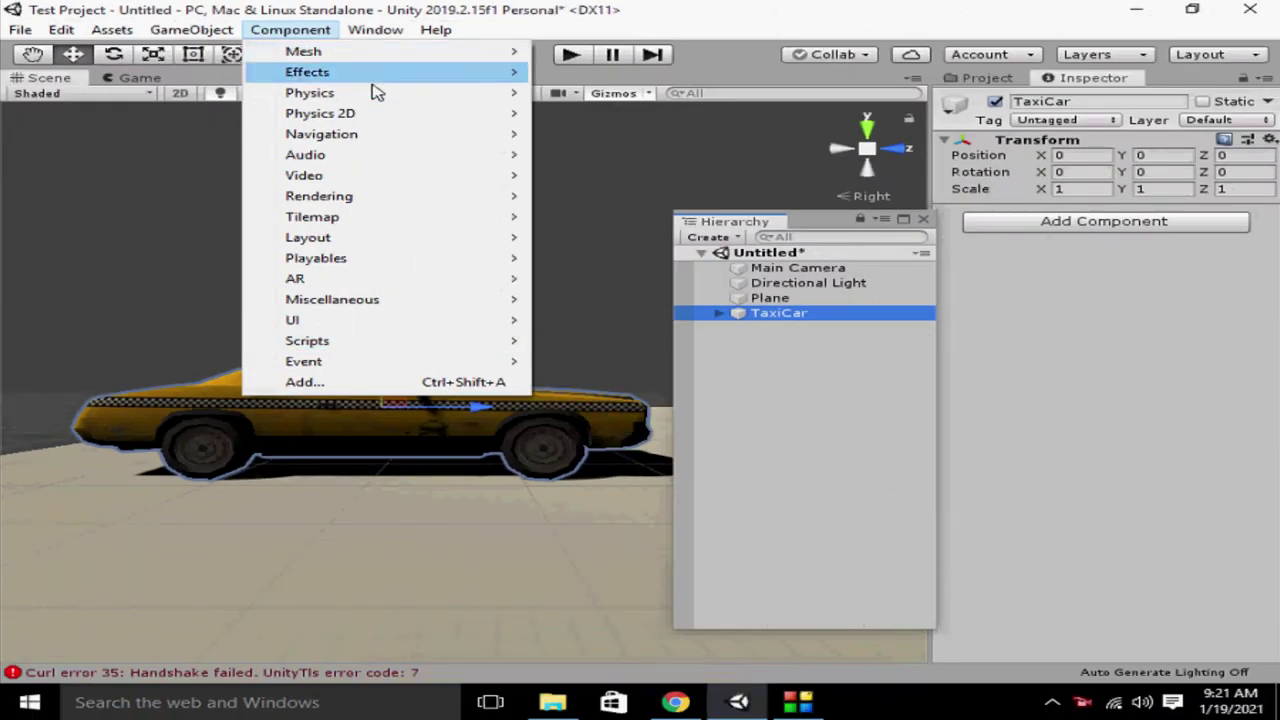
mouse_move(378, 93)
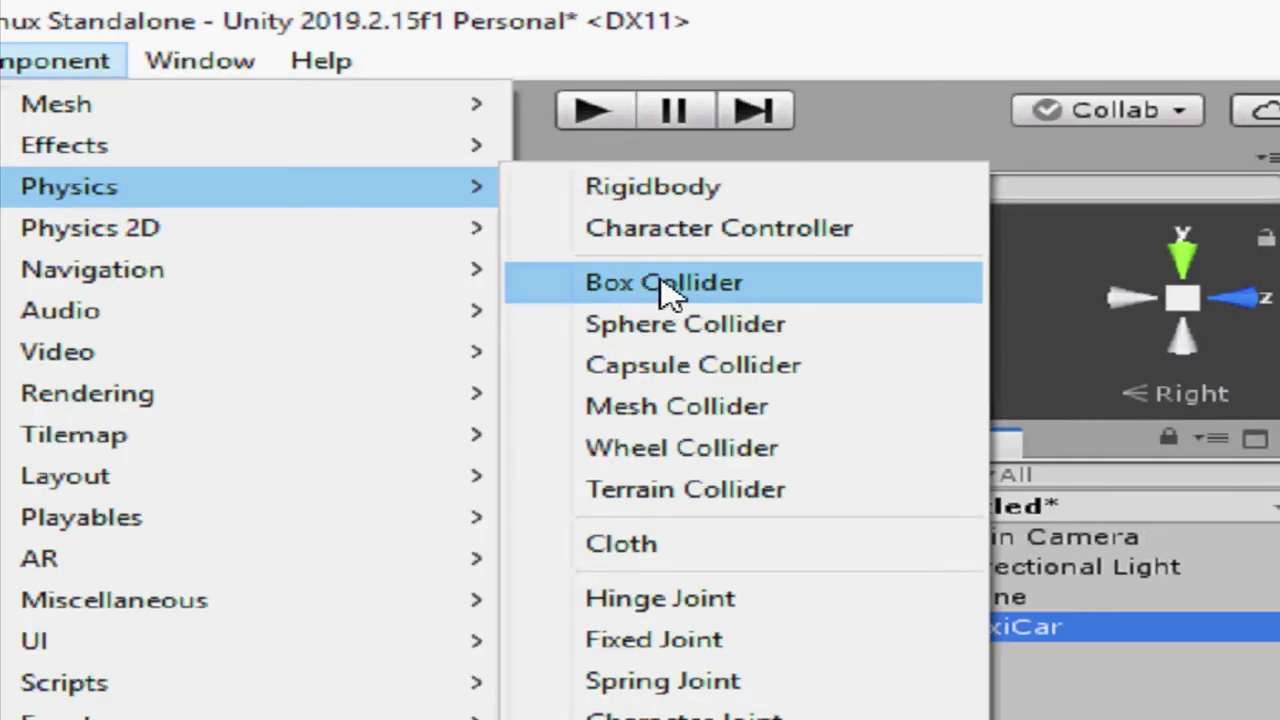
click(668, 290)
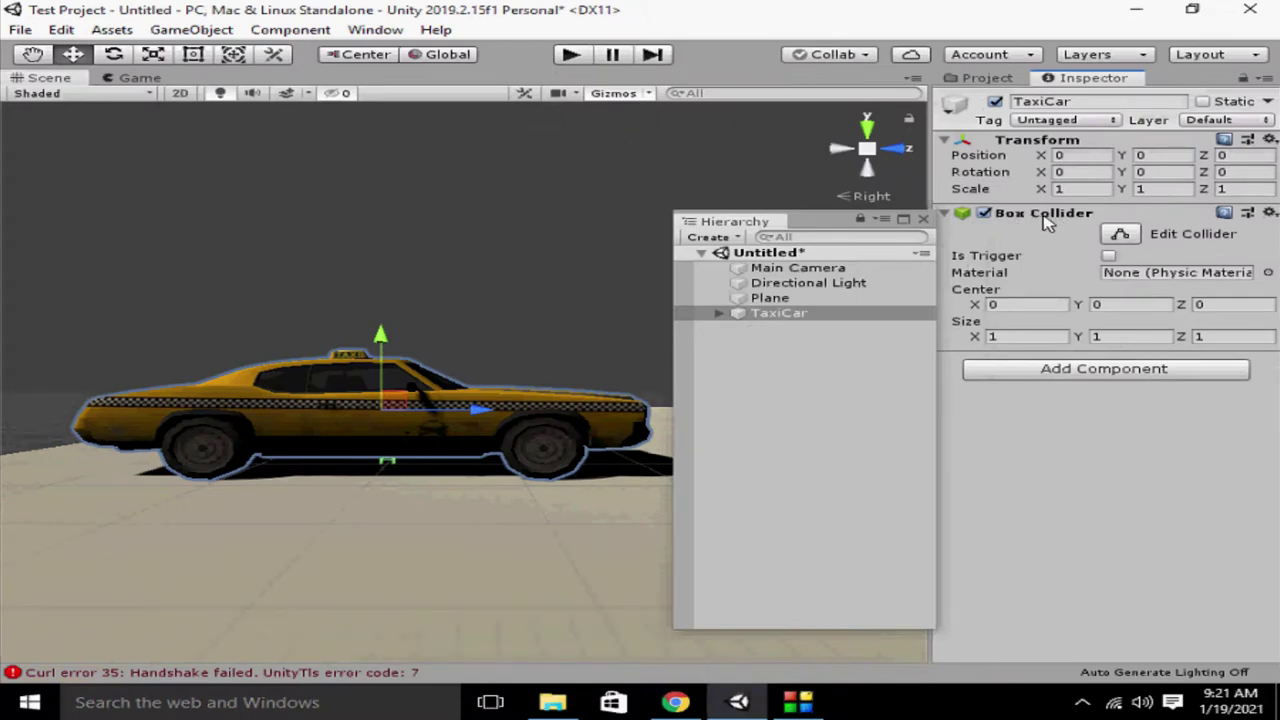
Set the collider's centre X to 0.4 and stretch it to the car's length, width and height
mouse_move(1182, 337)
mouse_down()
mouse_move(52, 328)
mouse_move(116, 270)
mouse_up()
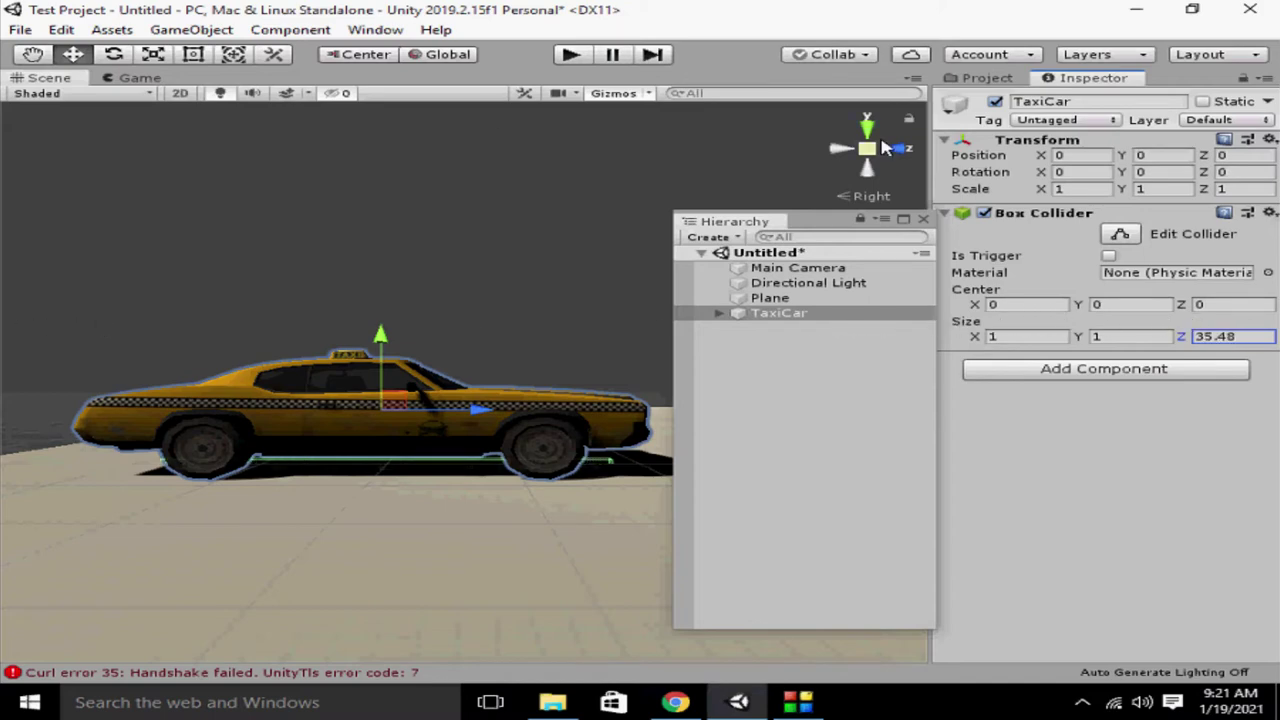
click(884, 147)
click(1118, 305)
text(0.4)
drag(1118, 305, 1222, 290)
mouse_move(975, 336)
mouse_down()
mouse_move(278, 327)
mouse_move(1112, 323)
mouse_move(1168, 308)
mouse_up()
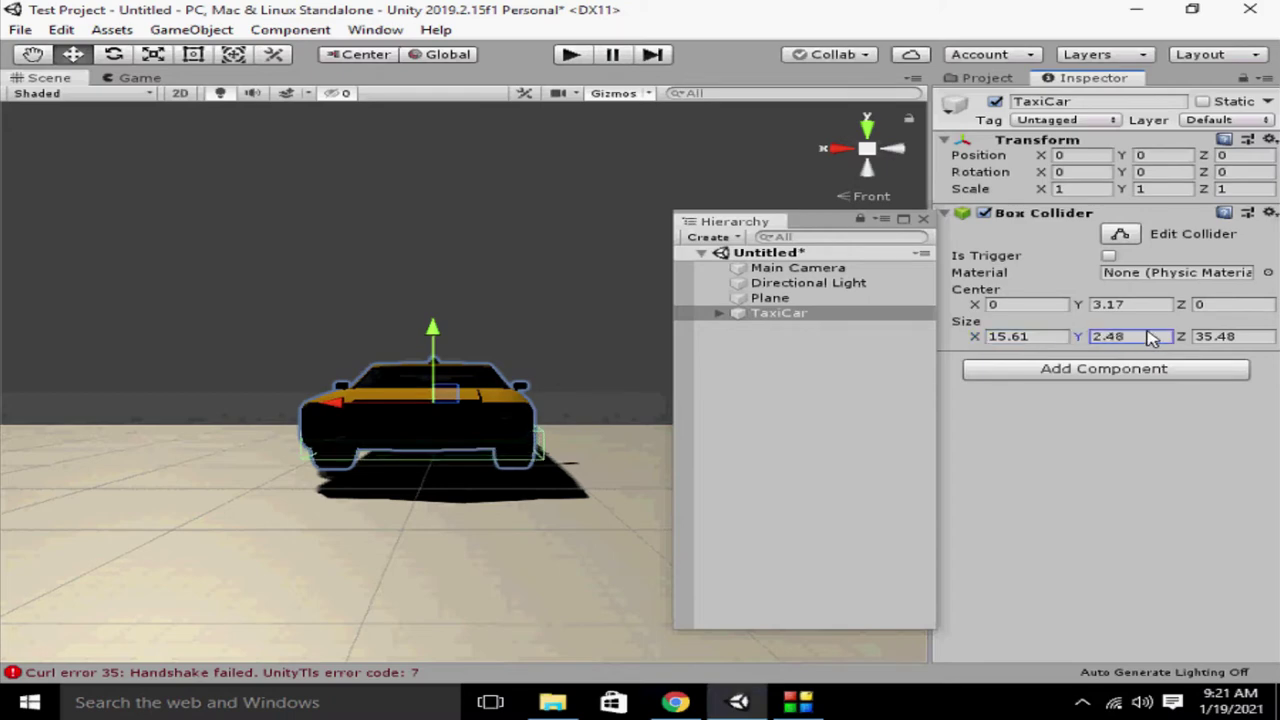
drag(1085, 310, 1157, 300)
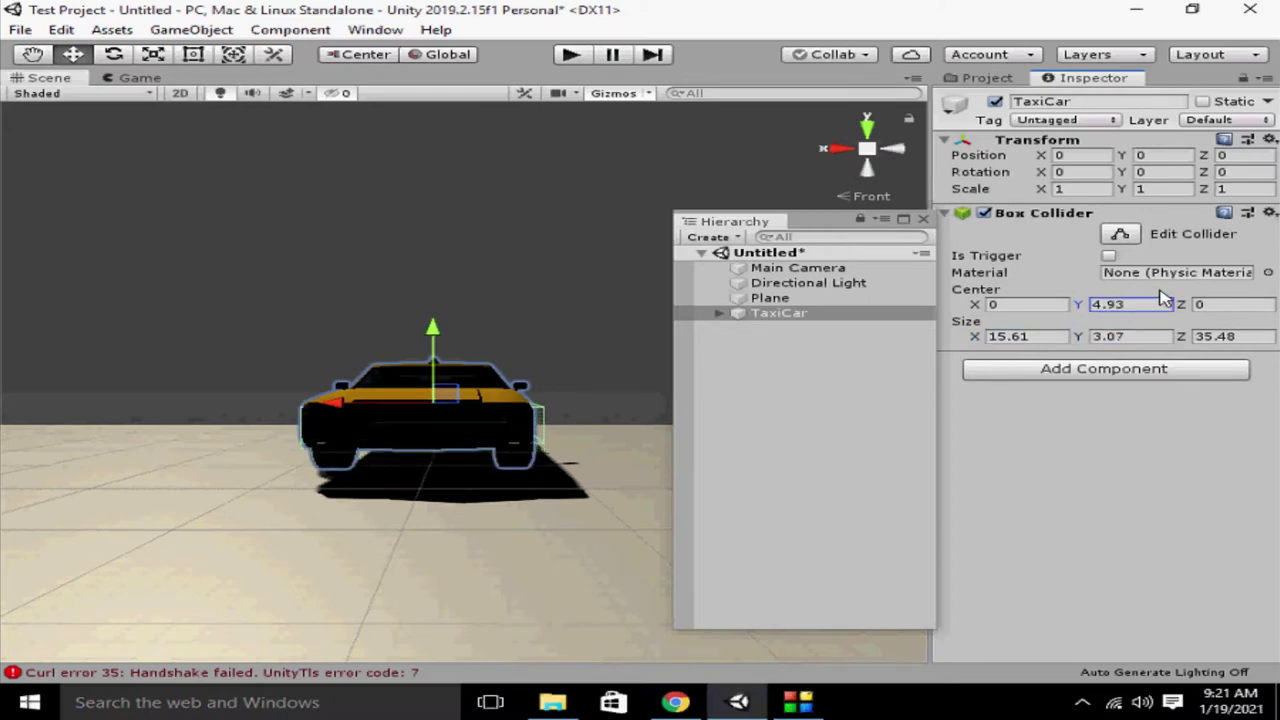
drag(1095, 340, 1110, 338)
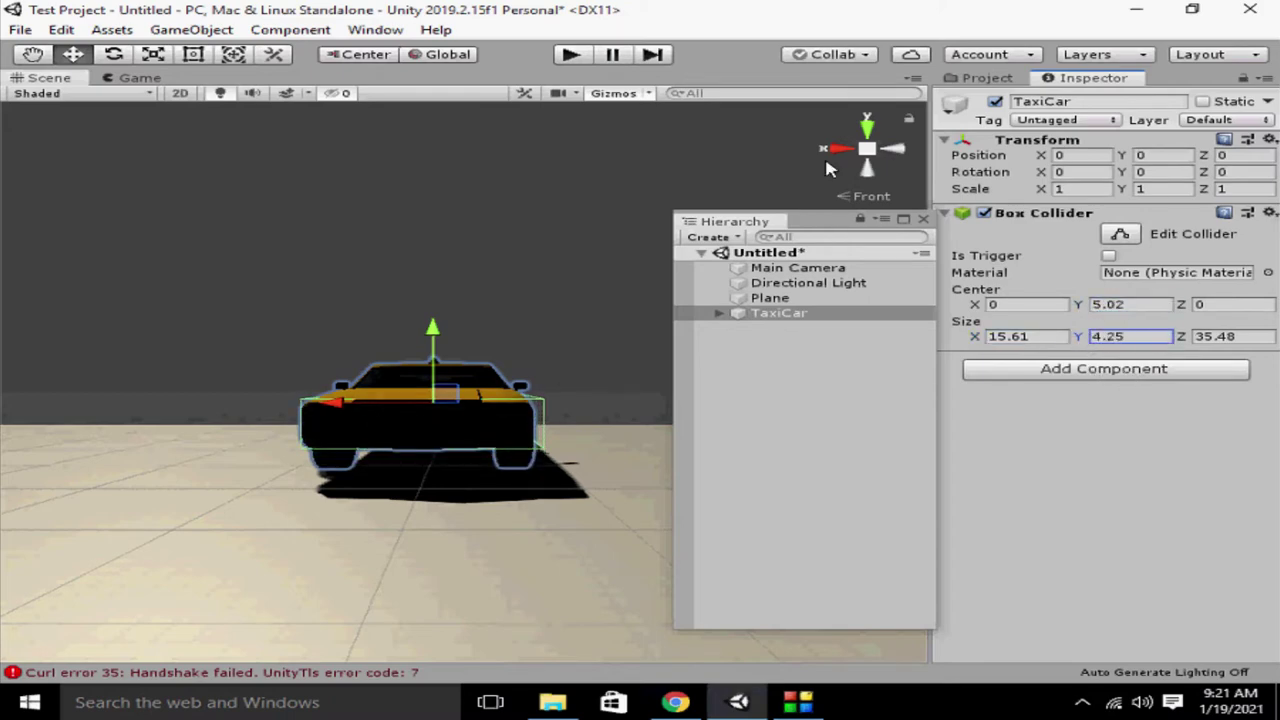
Fine-tune the collider's length and centre from side and front views, about 15.37 × 4.25 × 37.98
click(840, 152)
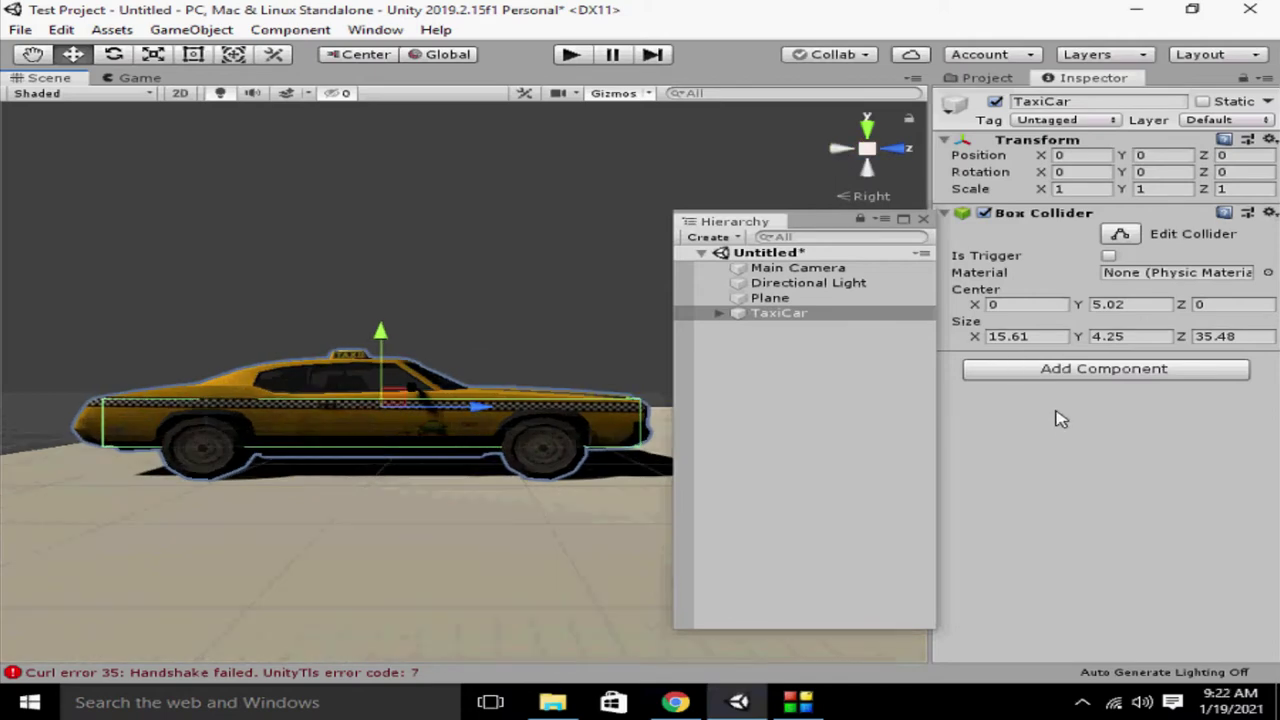
mouse_move(1182, 337)
mouse_down()
mouse_move(1210, 338)
mouse_move(1180, 310)
mouse_move(1229, 338)
mouse_up()
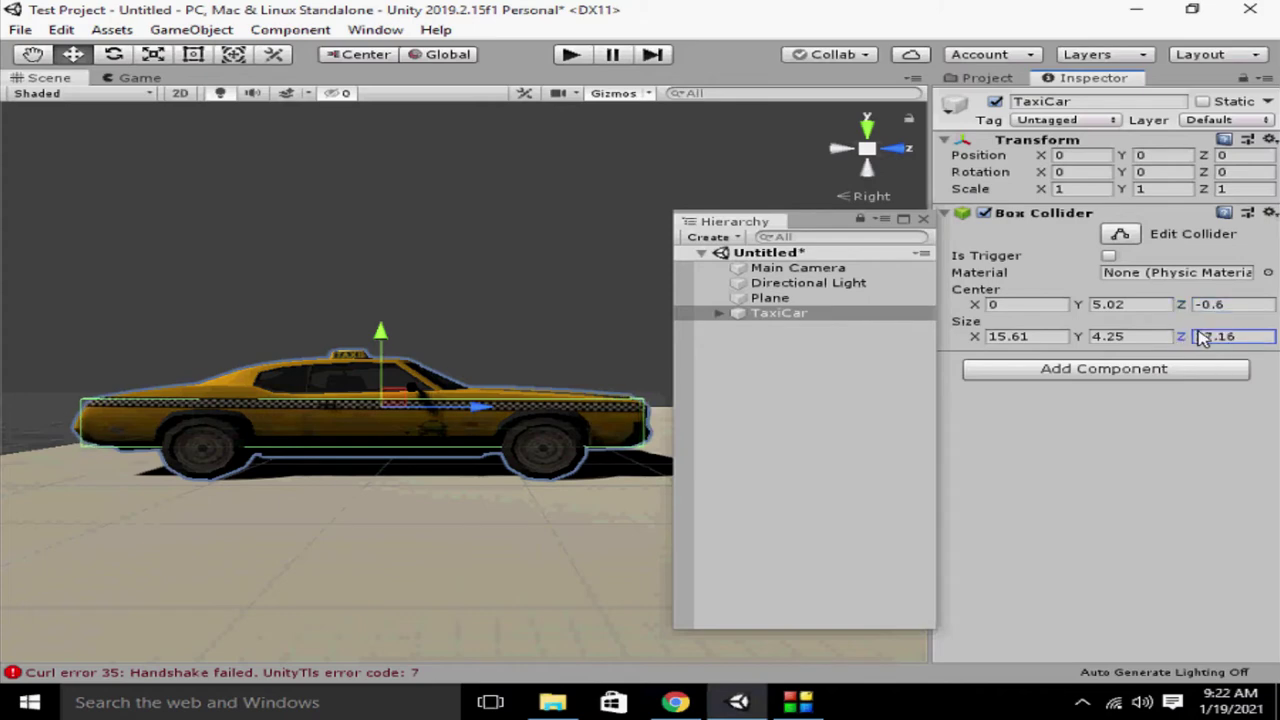
click(897, 150)
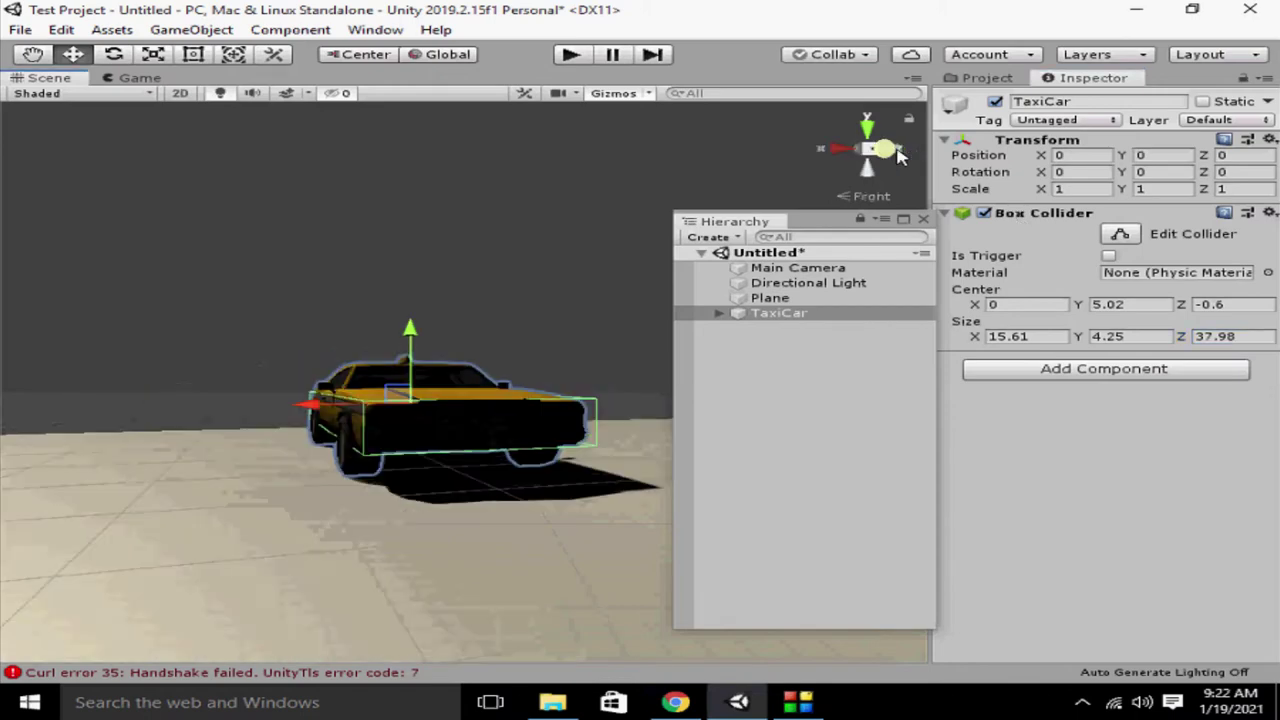
drag(983, 311, 962, 344)
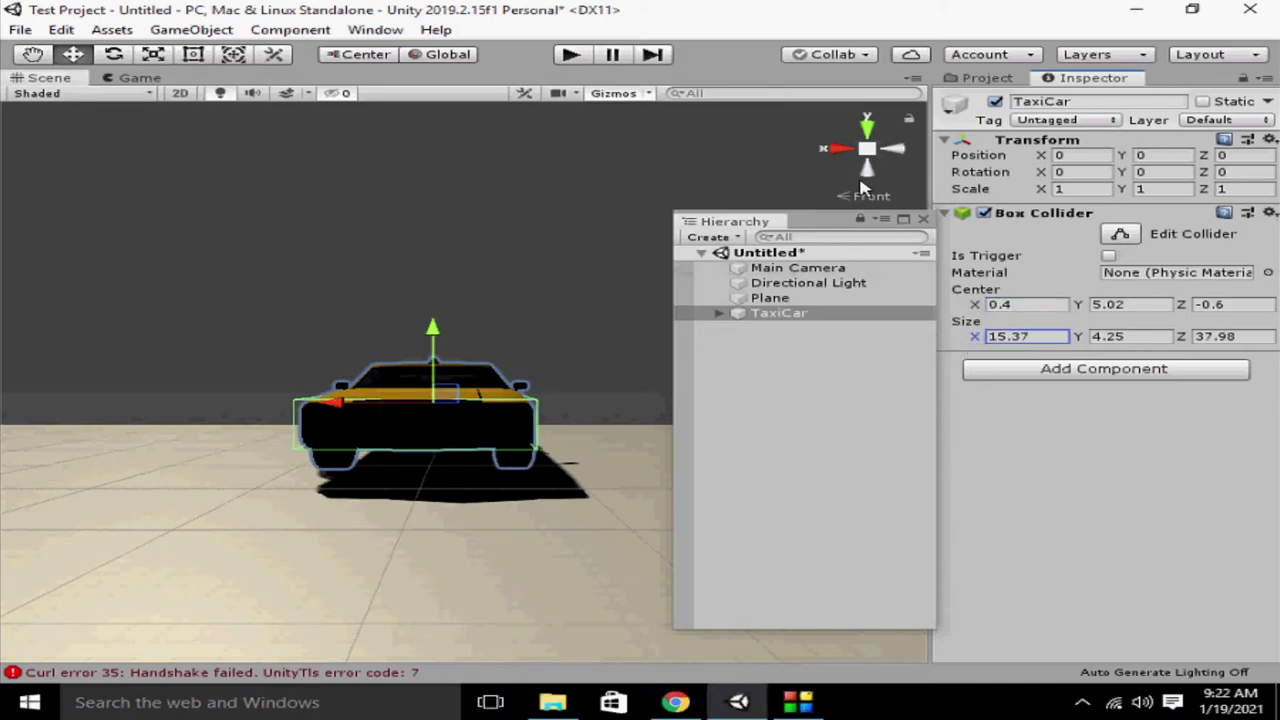
click(840, 150)
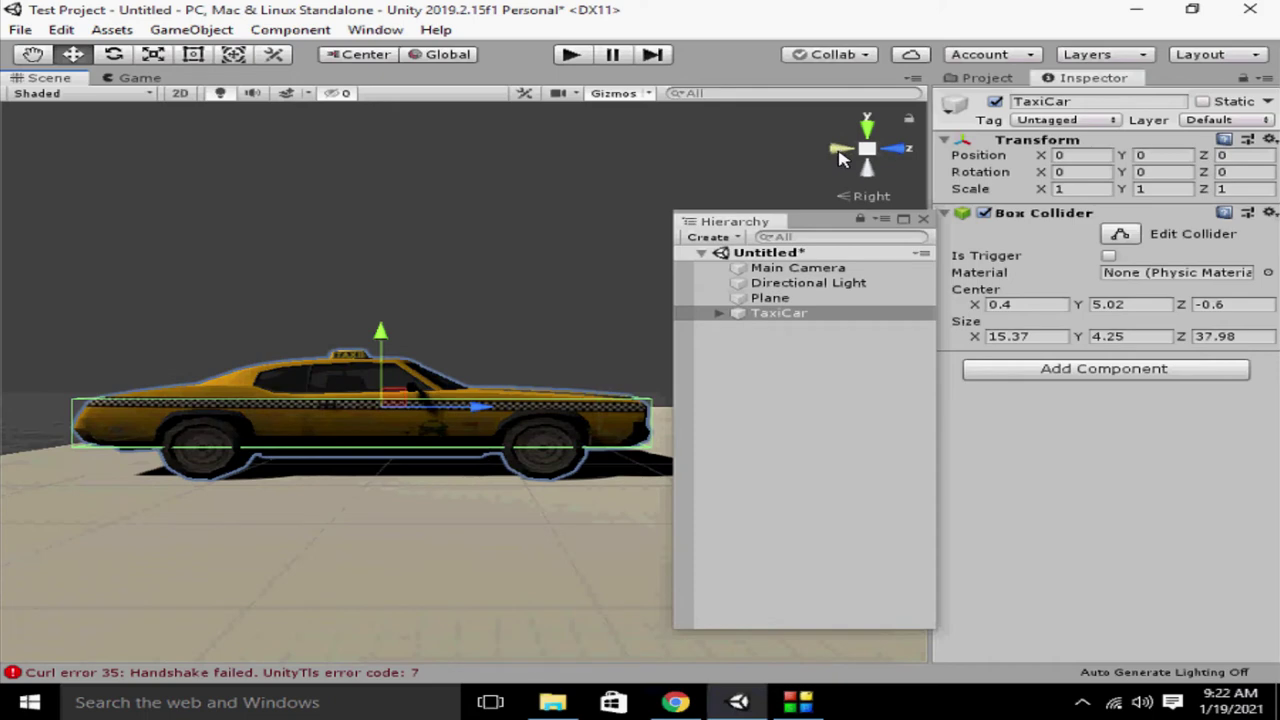
click(1115, 304)
text(7.6)
key(BackSpace)
key(BackSpace)
key(BackSpace)
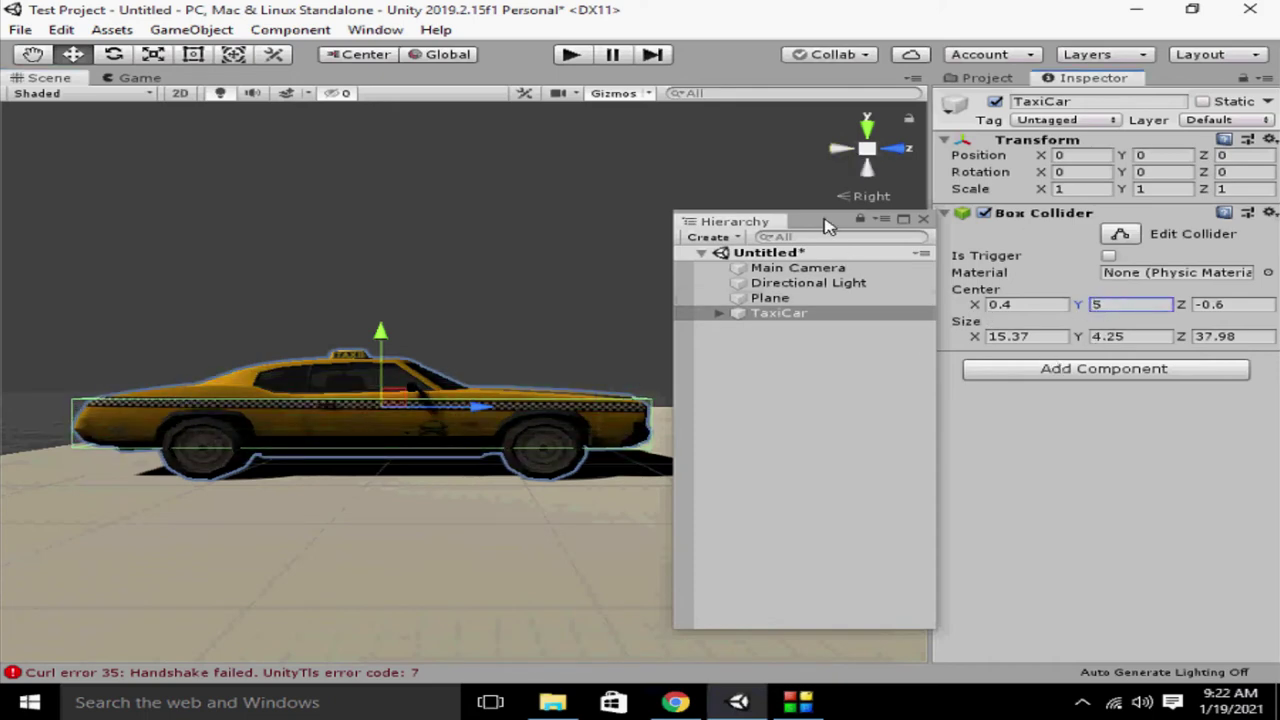
drag(829, 220, 1069, 213)
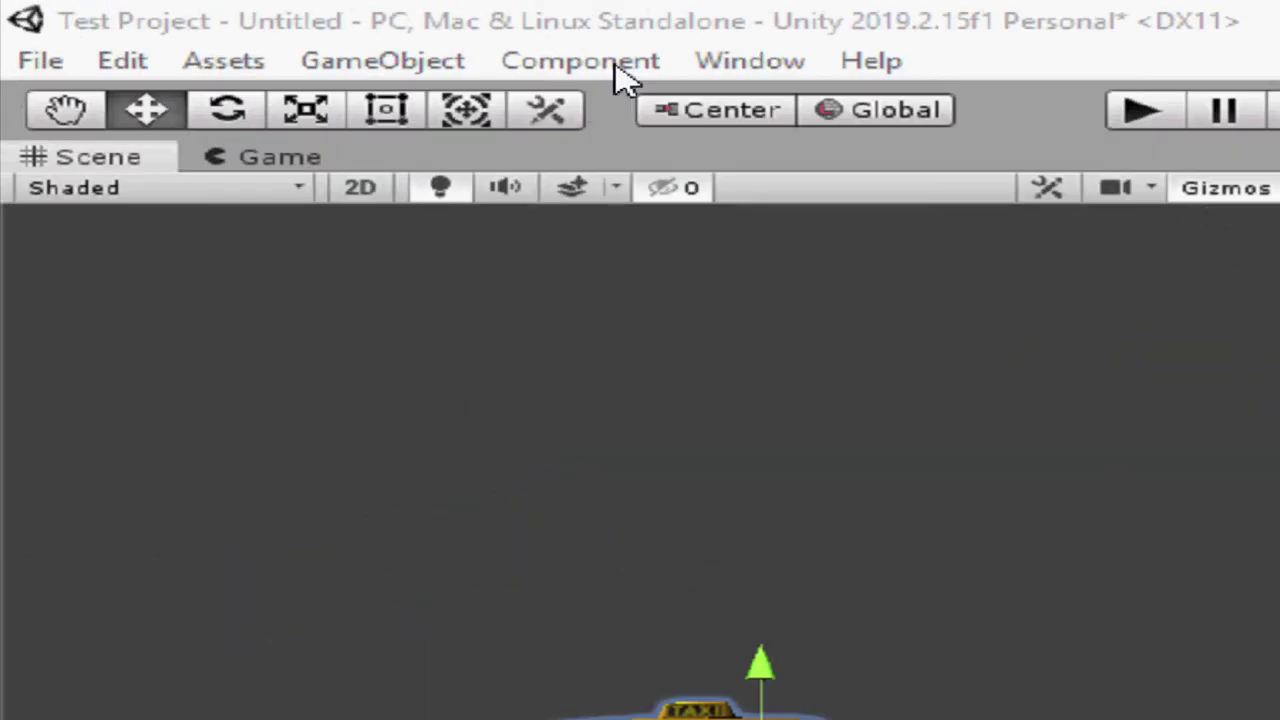
Add a Rigidbody to TaxiCar and set its Mass to 1500
click(310, 36)
mouse_move(614, 194)
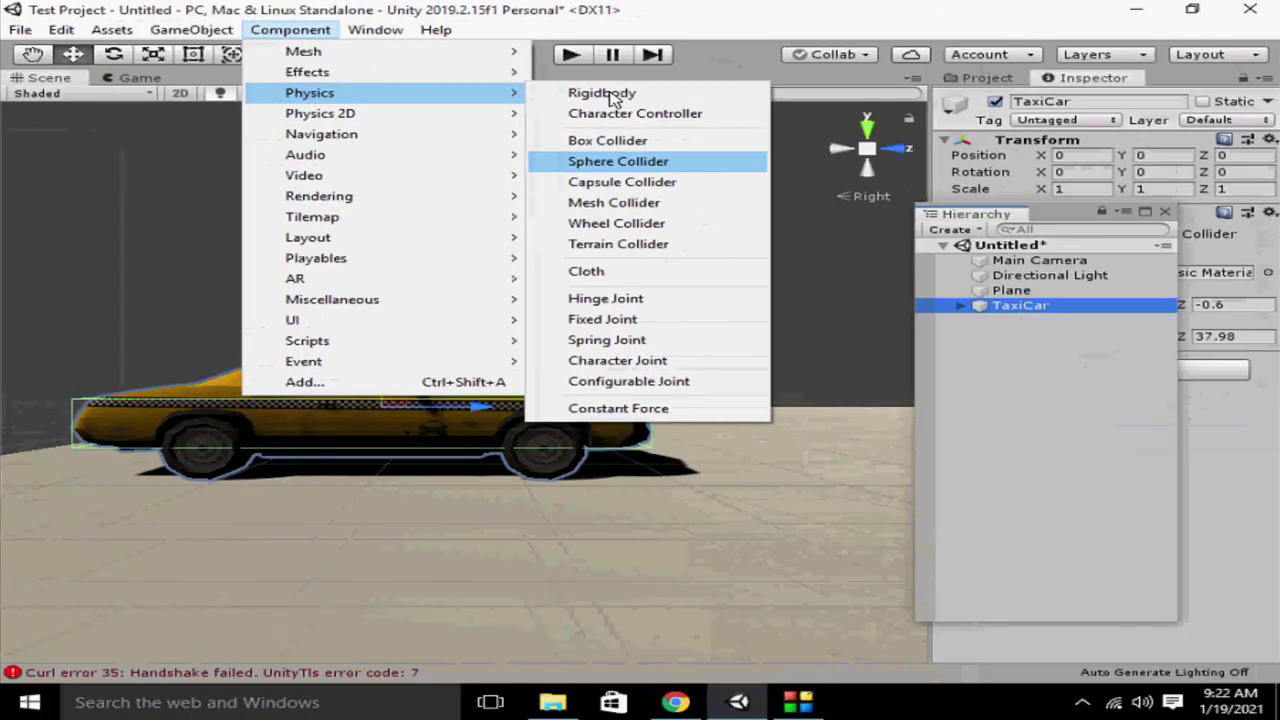
click(610, 94)
drag(1070, 214, 690, 201)
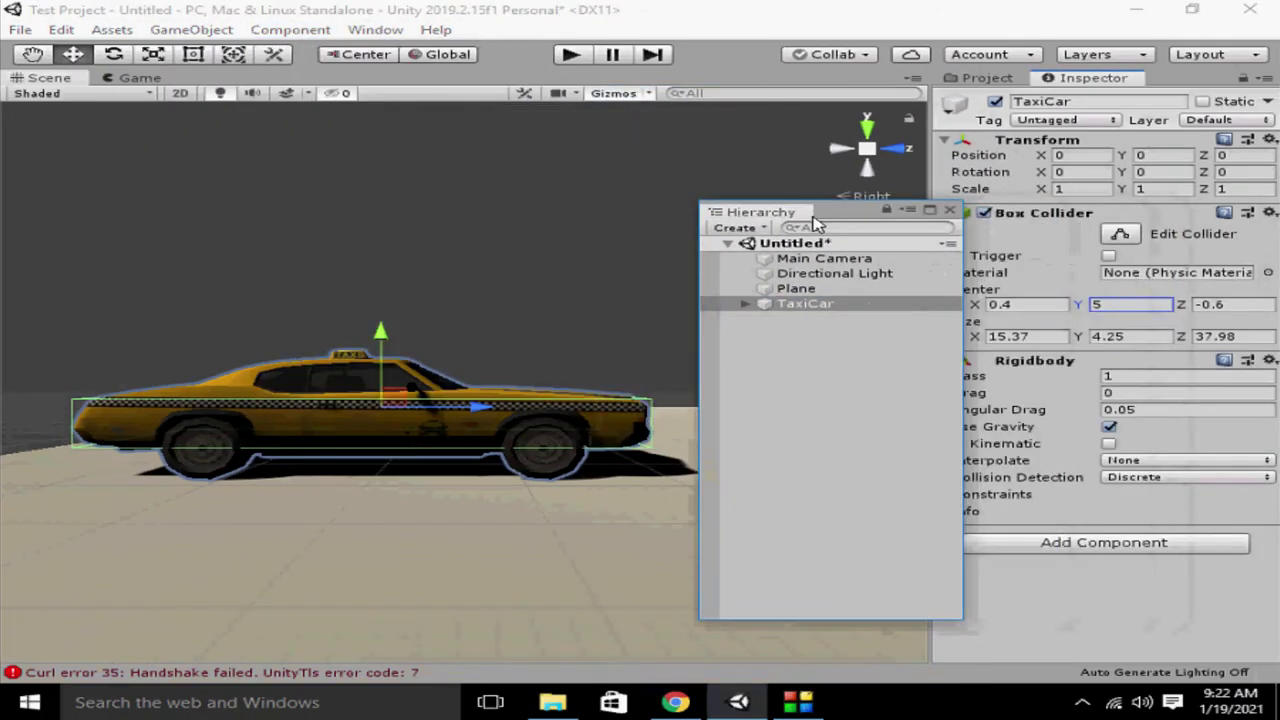
click(1122, 377)
text(1)
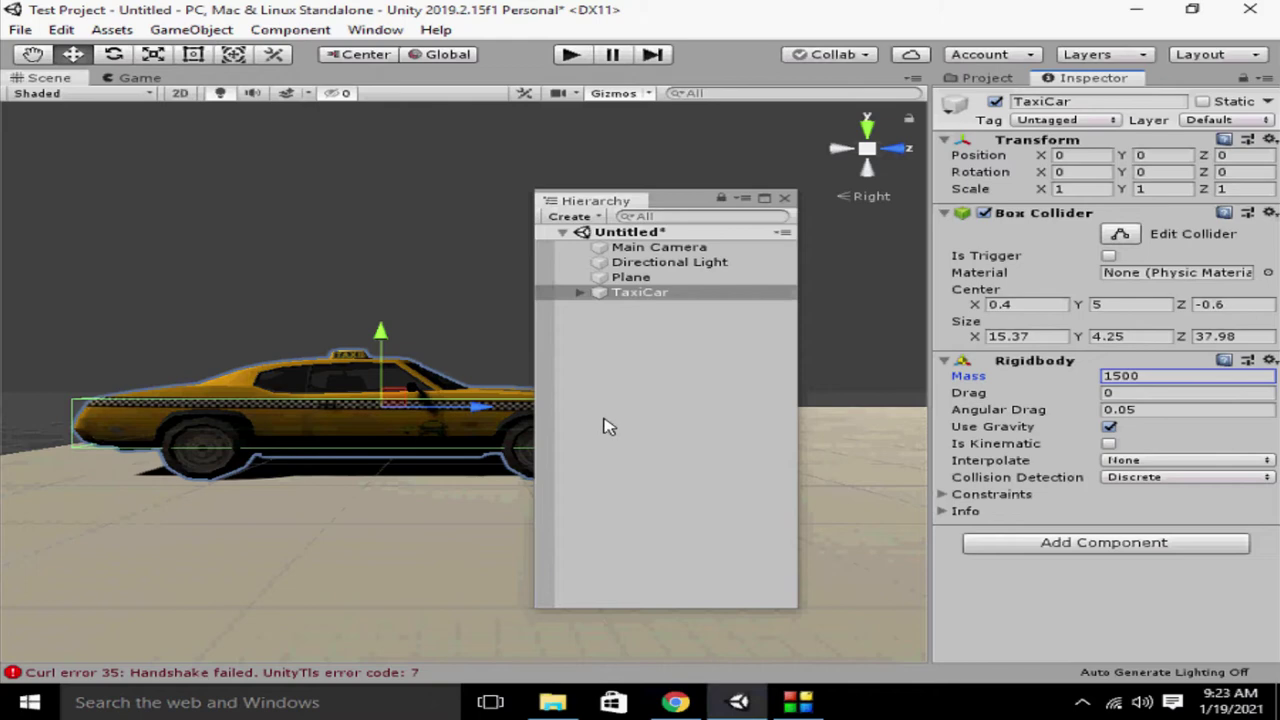
Create an empty object in the Hierarchy named Wheels
right_click(622, 340)
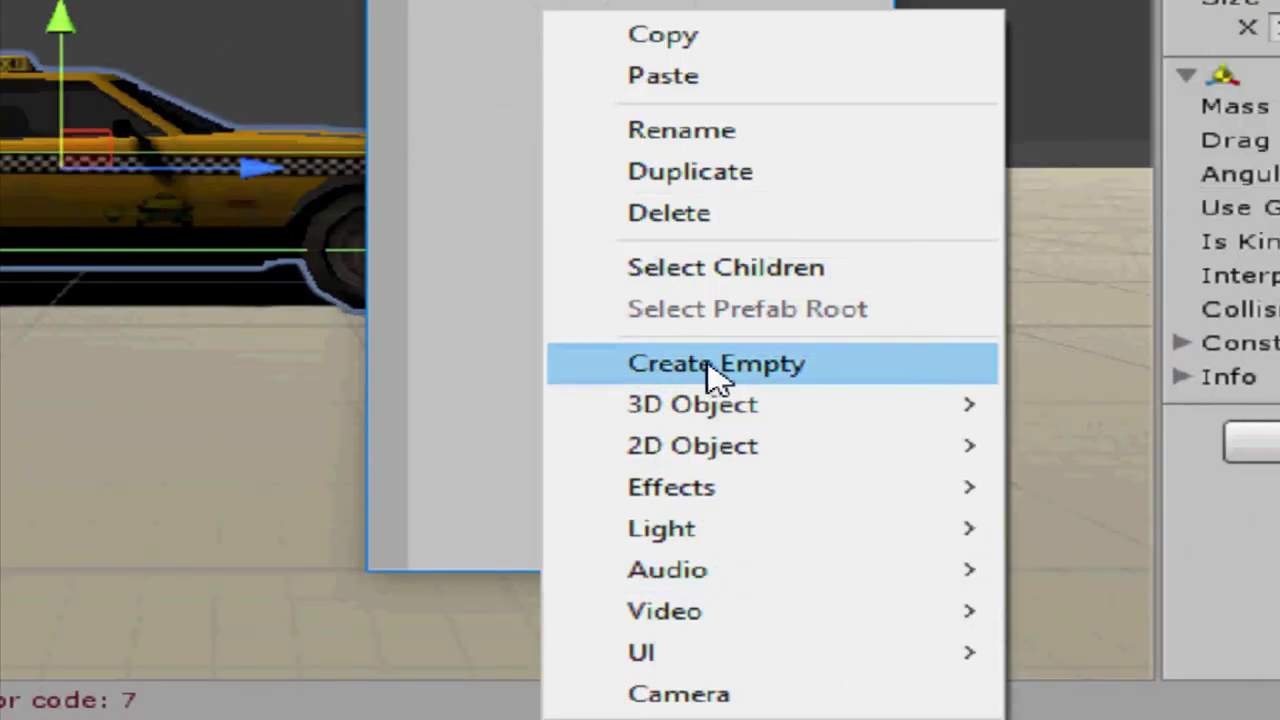
click(712, 366)
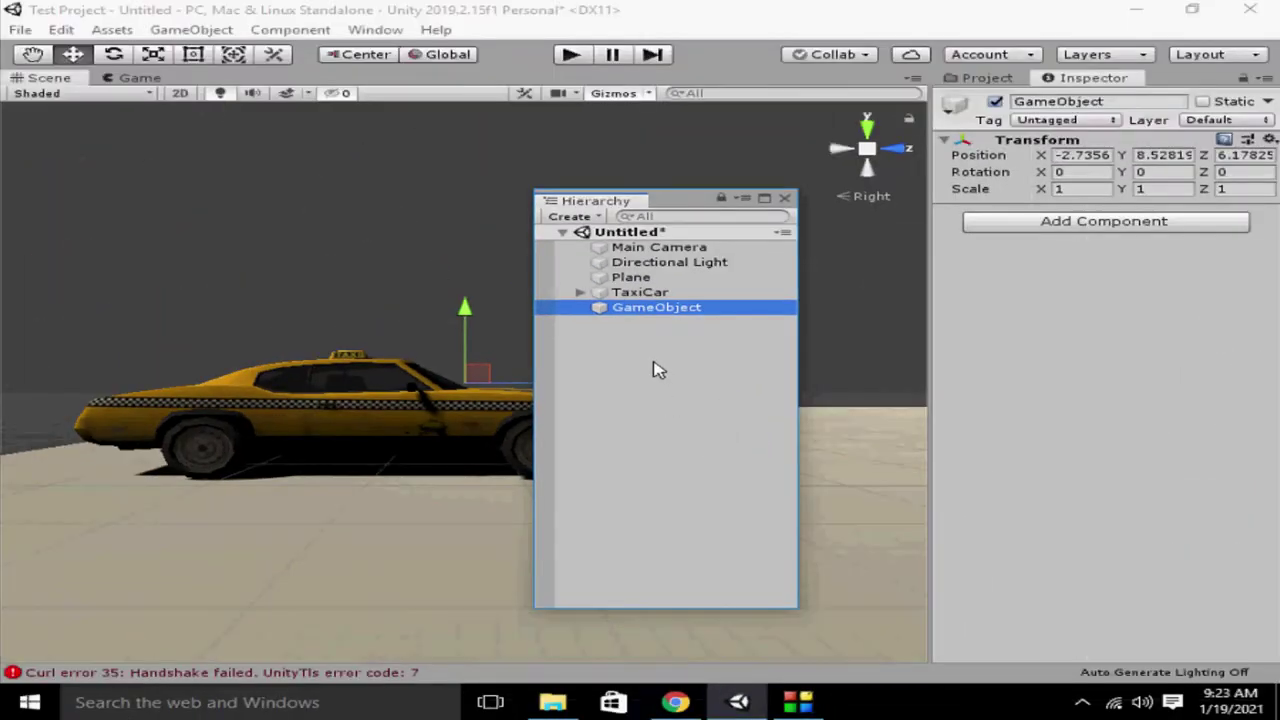
right_click(622, 308)
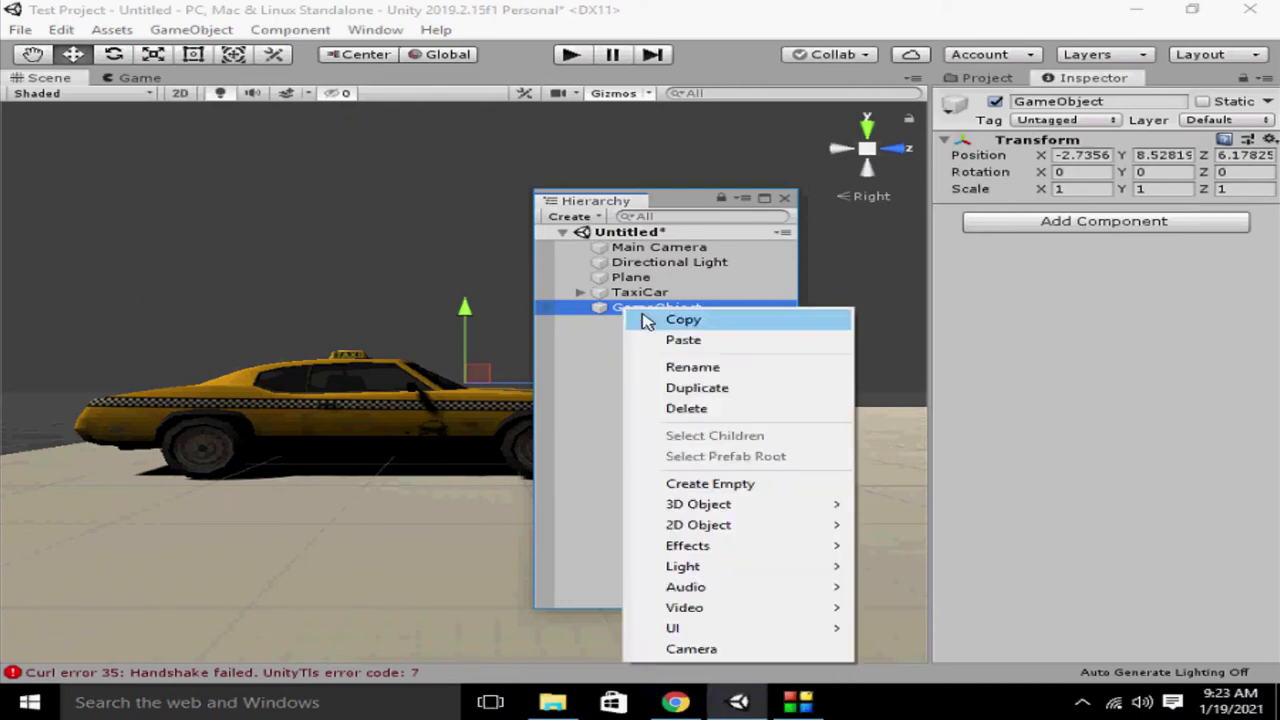
click(735, 367)
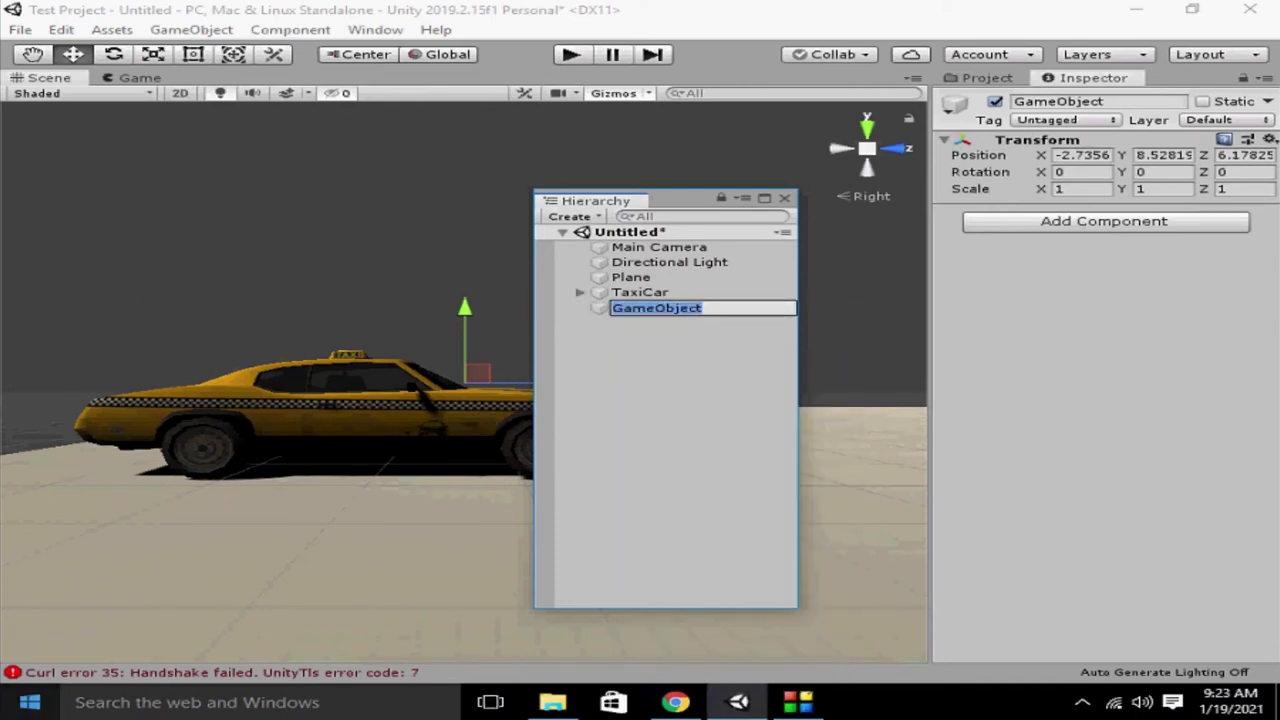
text(Wheels)
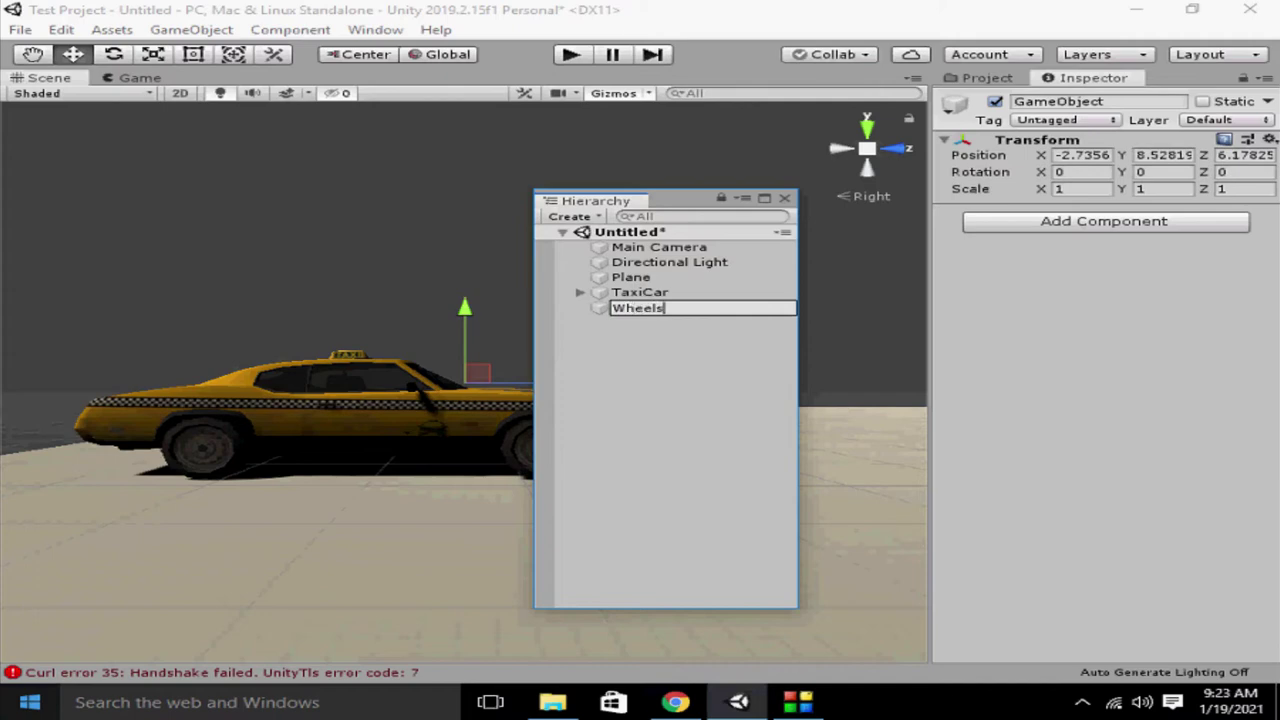
key(Return)
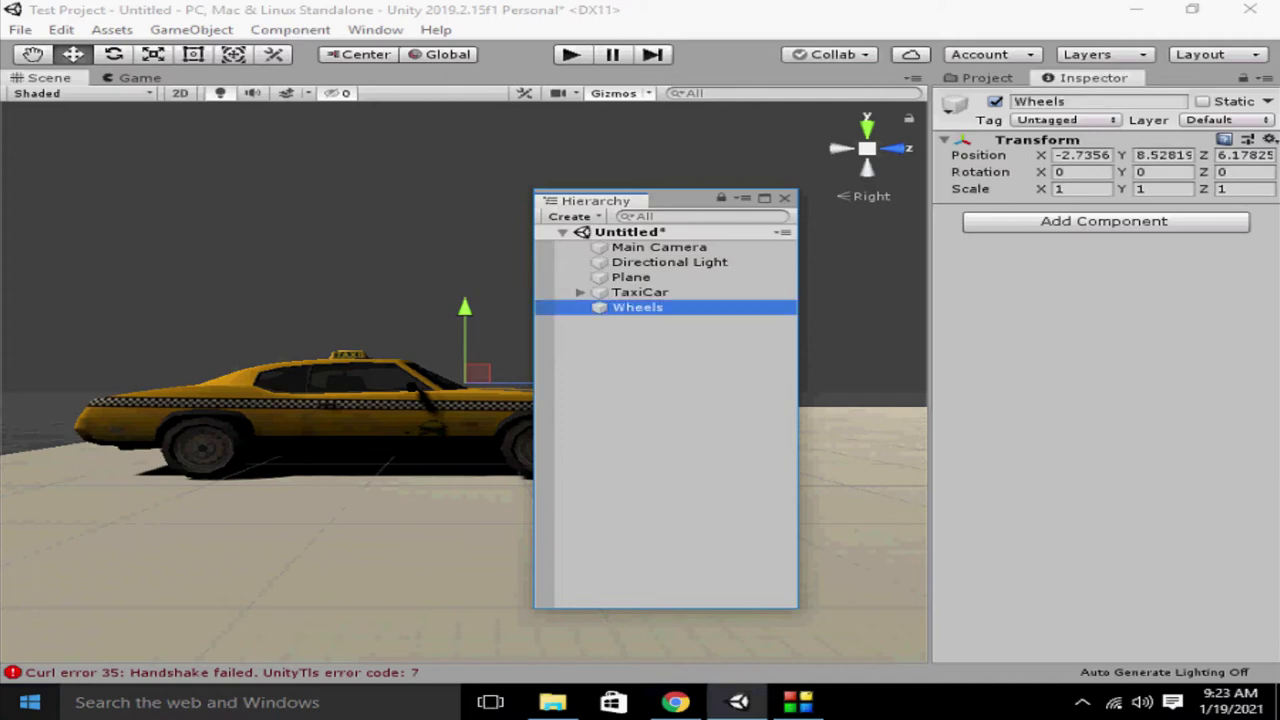
Move the FR, FL, BR and BL wheel models into the Wheels object
drag(545, 308, 583, 300)
click(579, 292)
click(657, 324)
ctrl+click(658, 340)
ctrl+click(660, 352)
ctrl+click(656, 367)
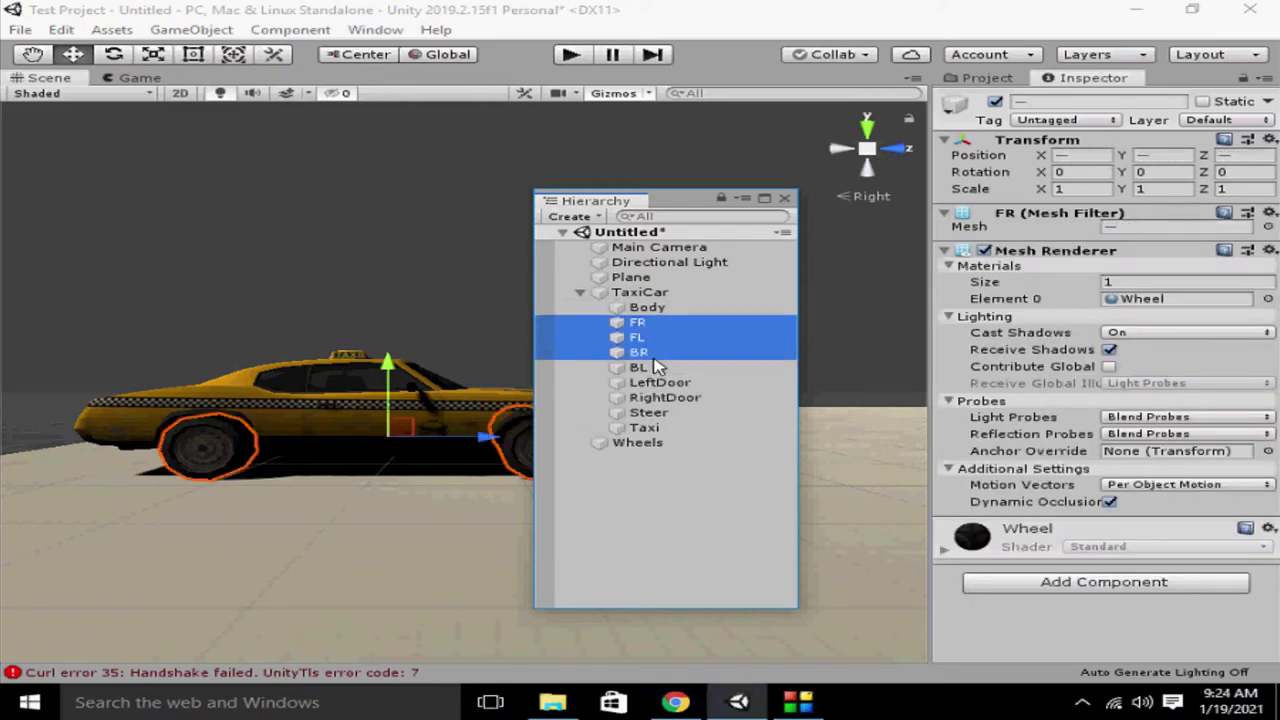
drag(656, 368, 643, 443)
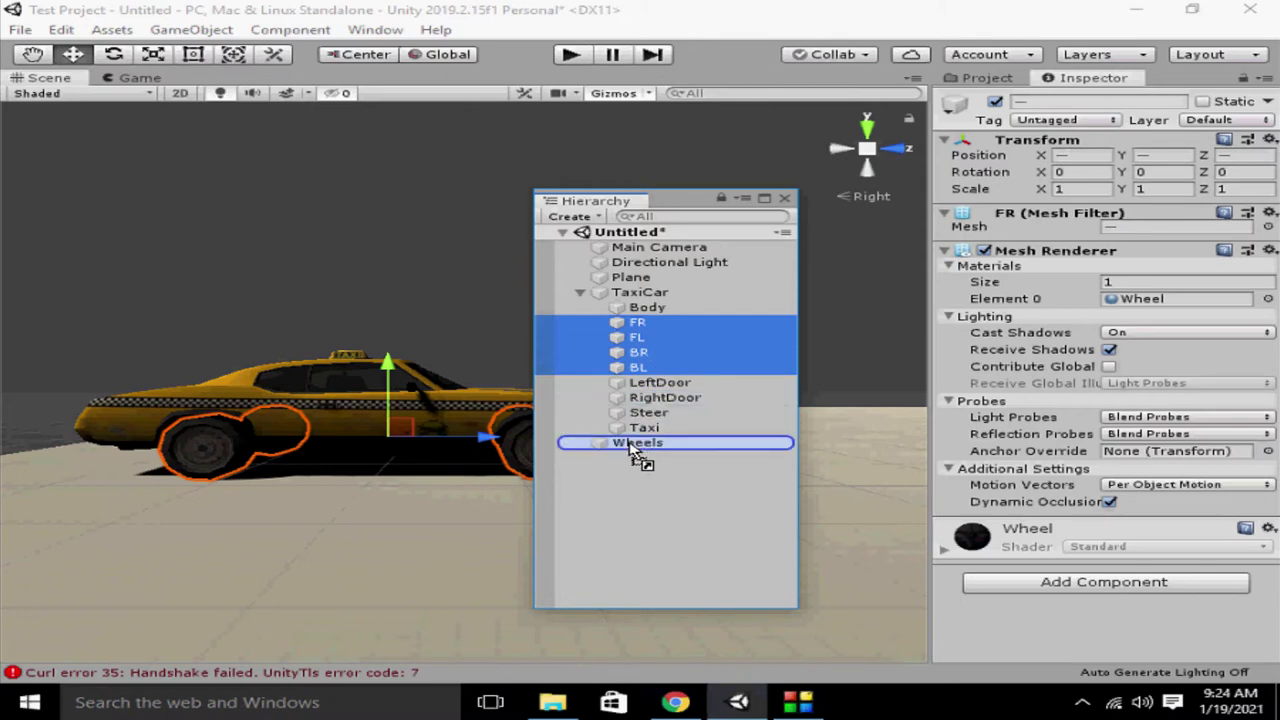
Nest the Wheels group inside TaxiCar
click(580, 383)
click(580, 383)
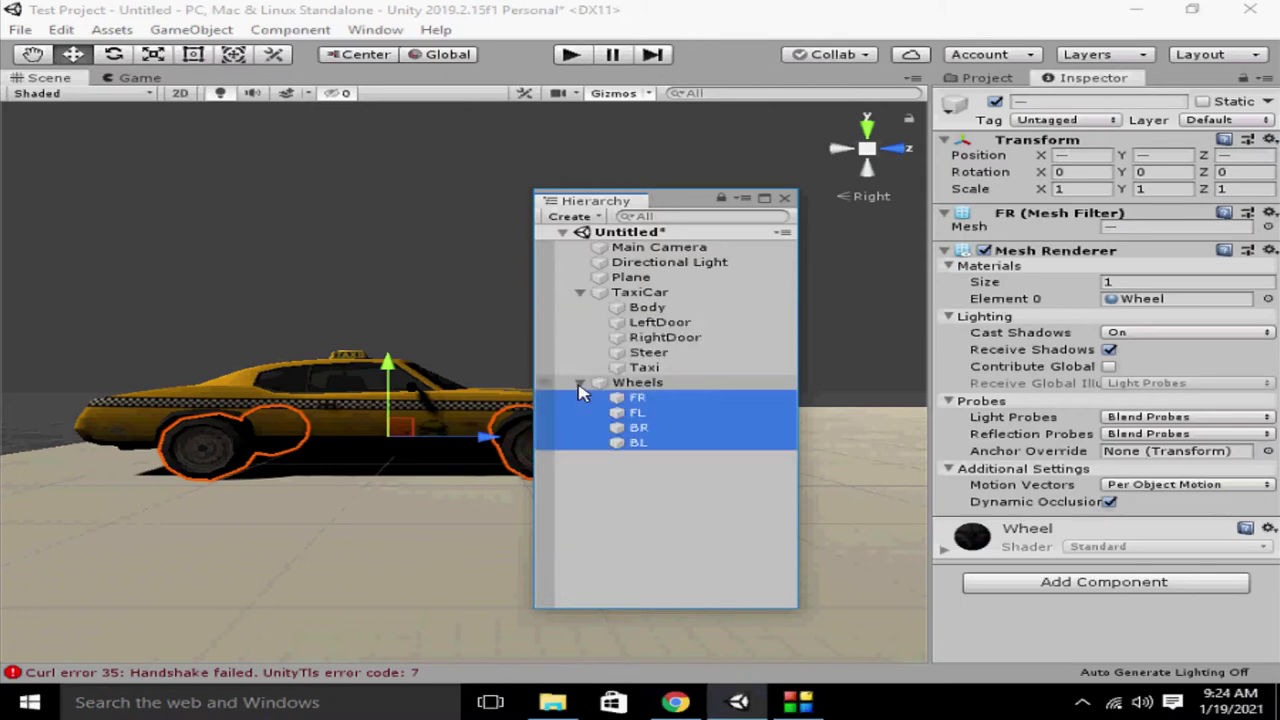
click(582, 383)
drag(618, 384, 633, 298)
click(582, 293)
click(582, 293)
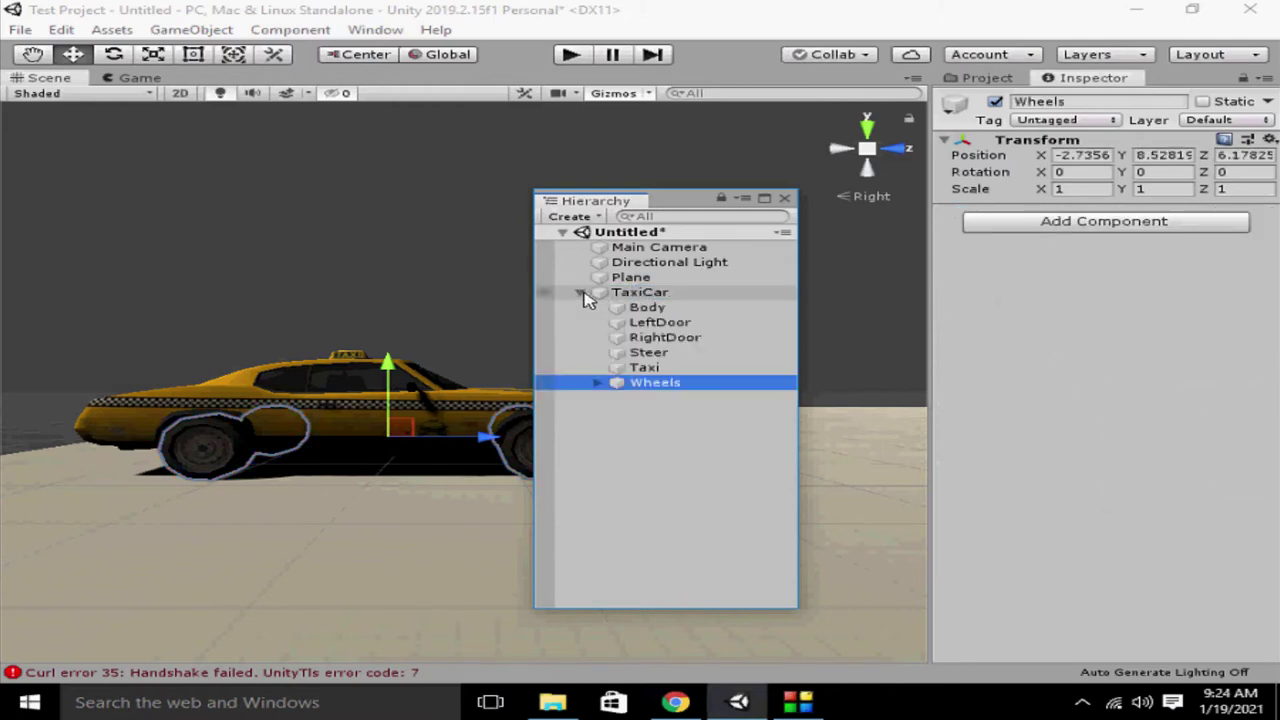
click(582, 293)
Create another empty object named WheelColliders
right_click(640, 326)
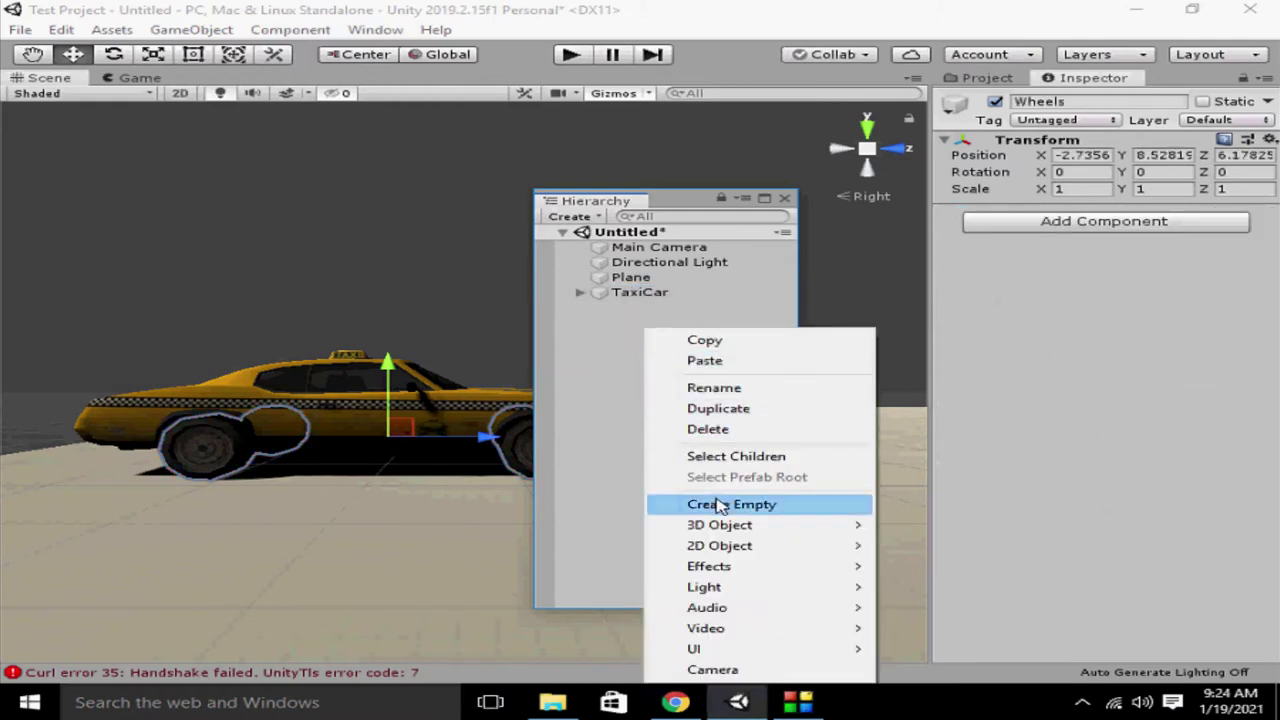
click(648, 503)
click(652, 398)
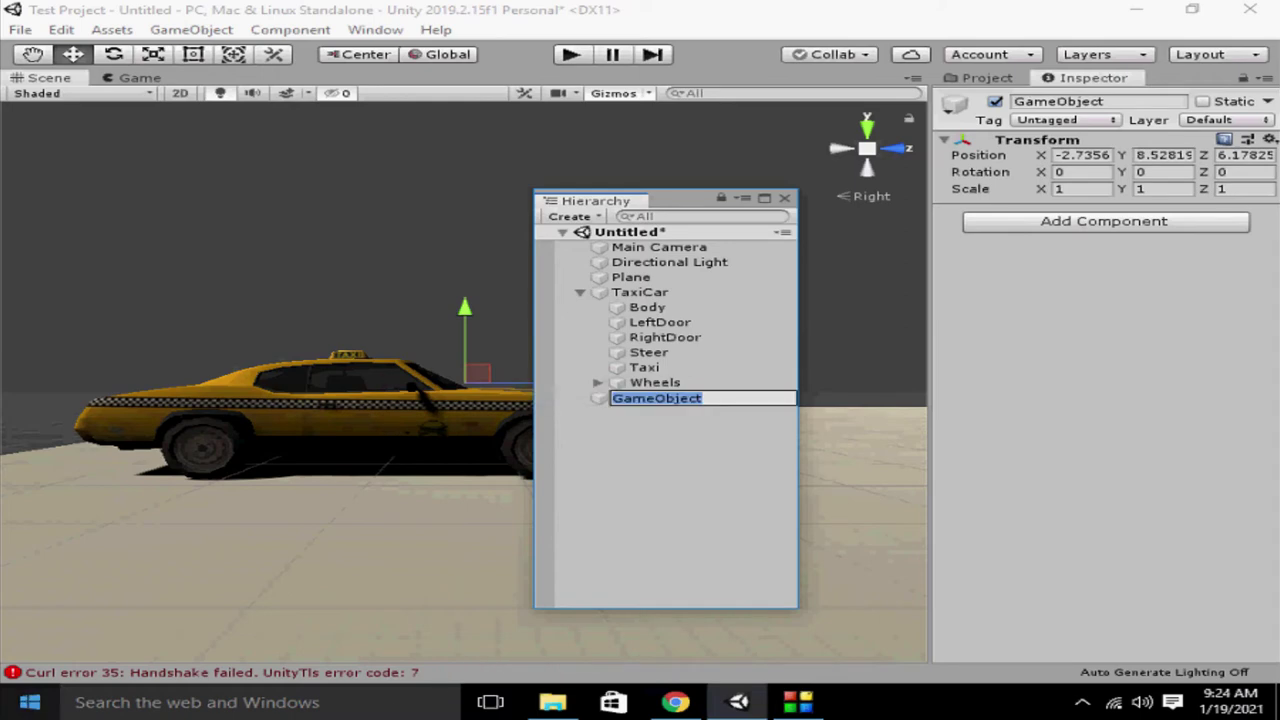
text(WheelColliders)
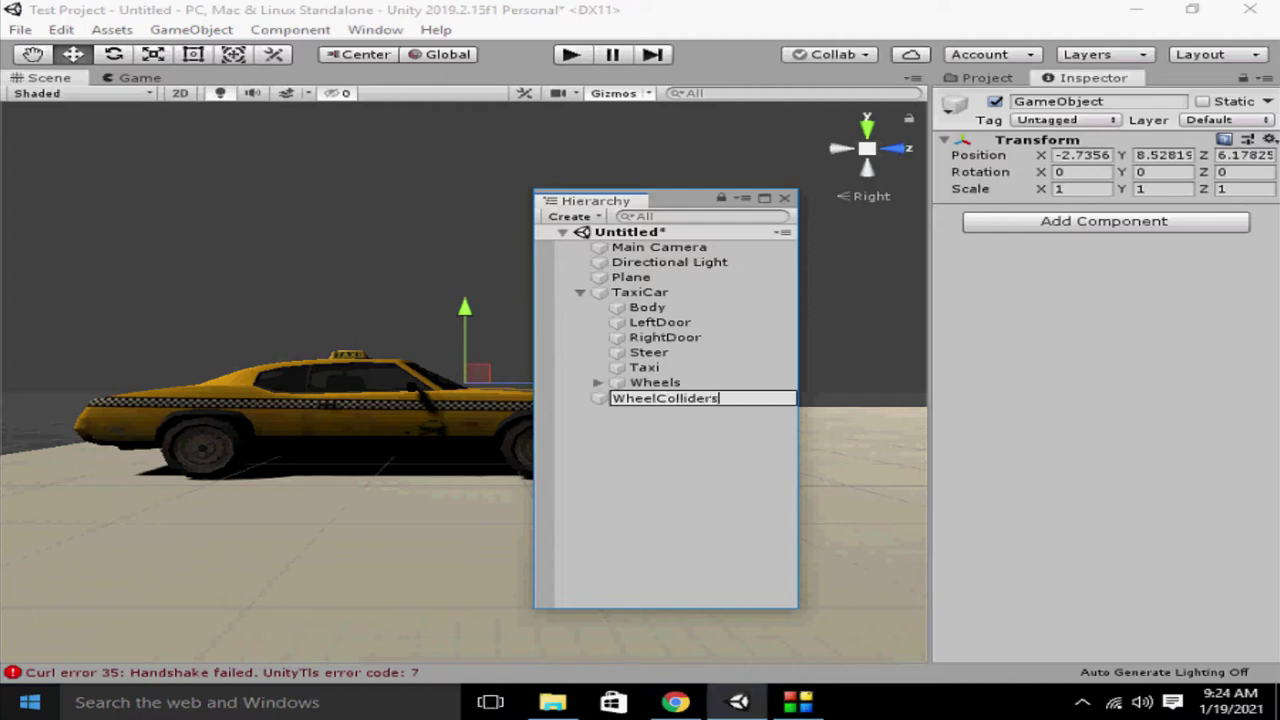
key(Return)
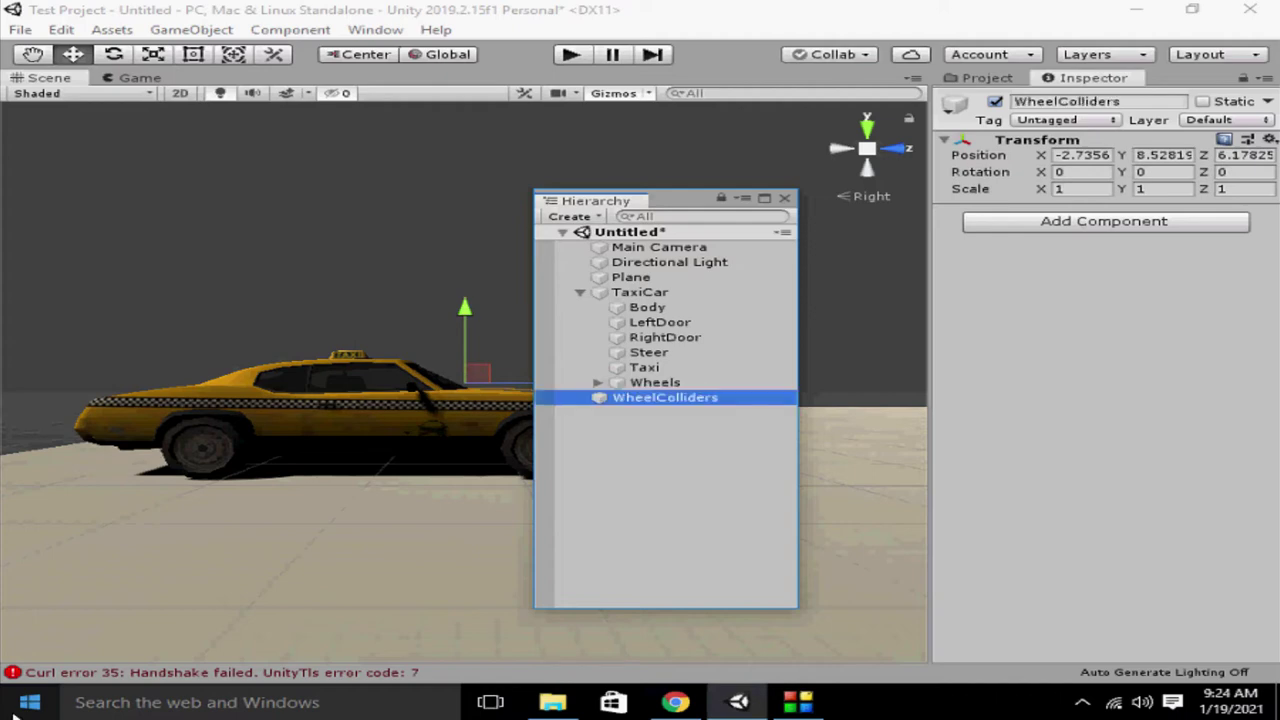
Duplicate it into two objects named FRC and FLC
right_click(700, 400)
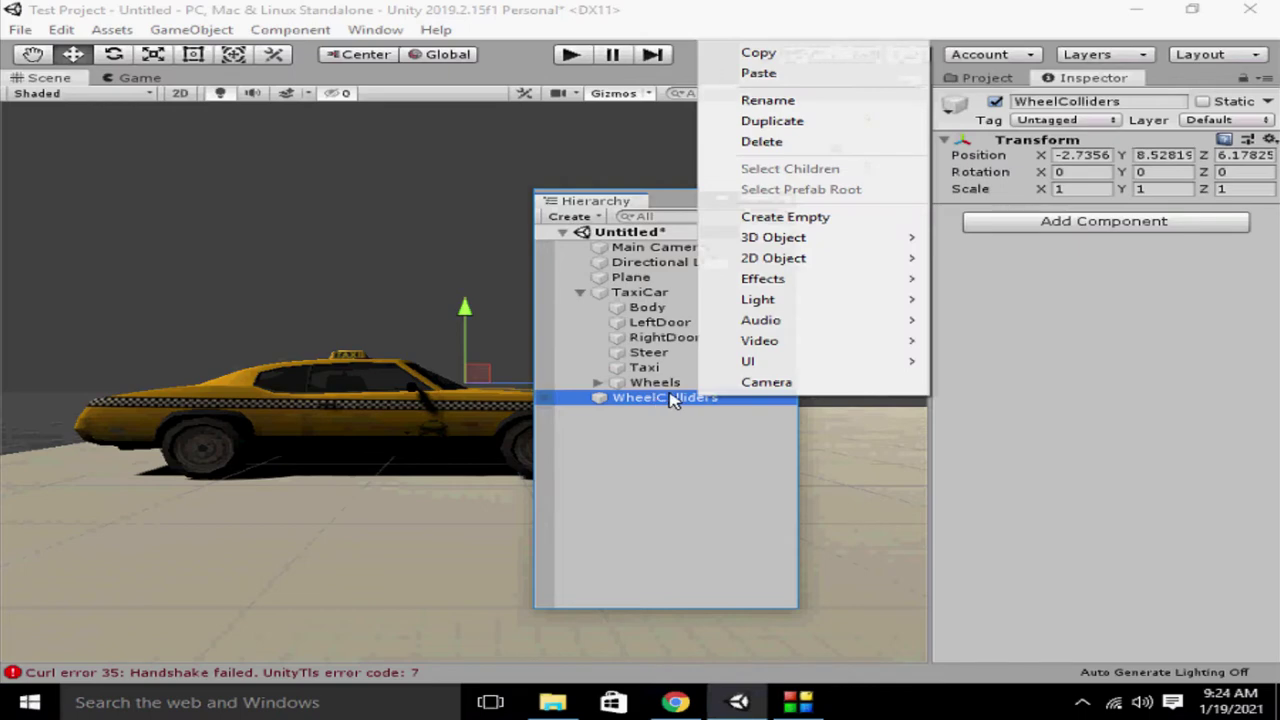
click(790, 121)
click(680, 414)
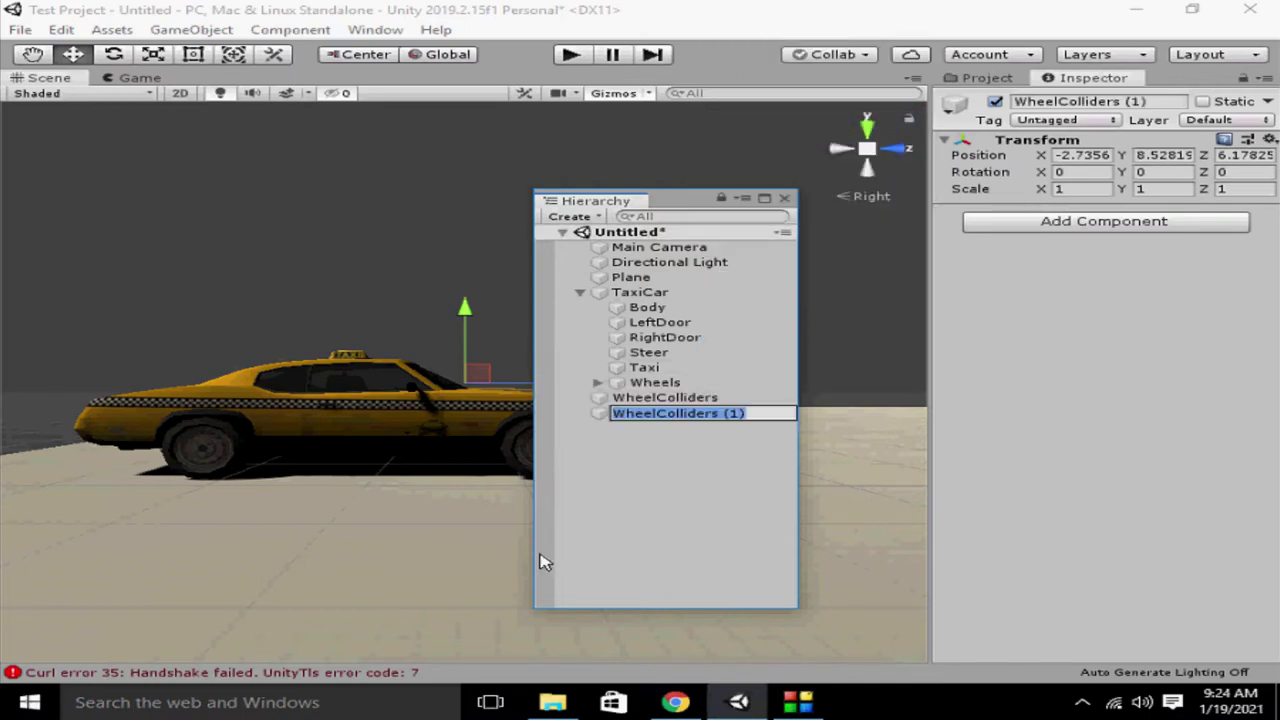
text(FRC)
key(Return)
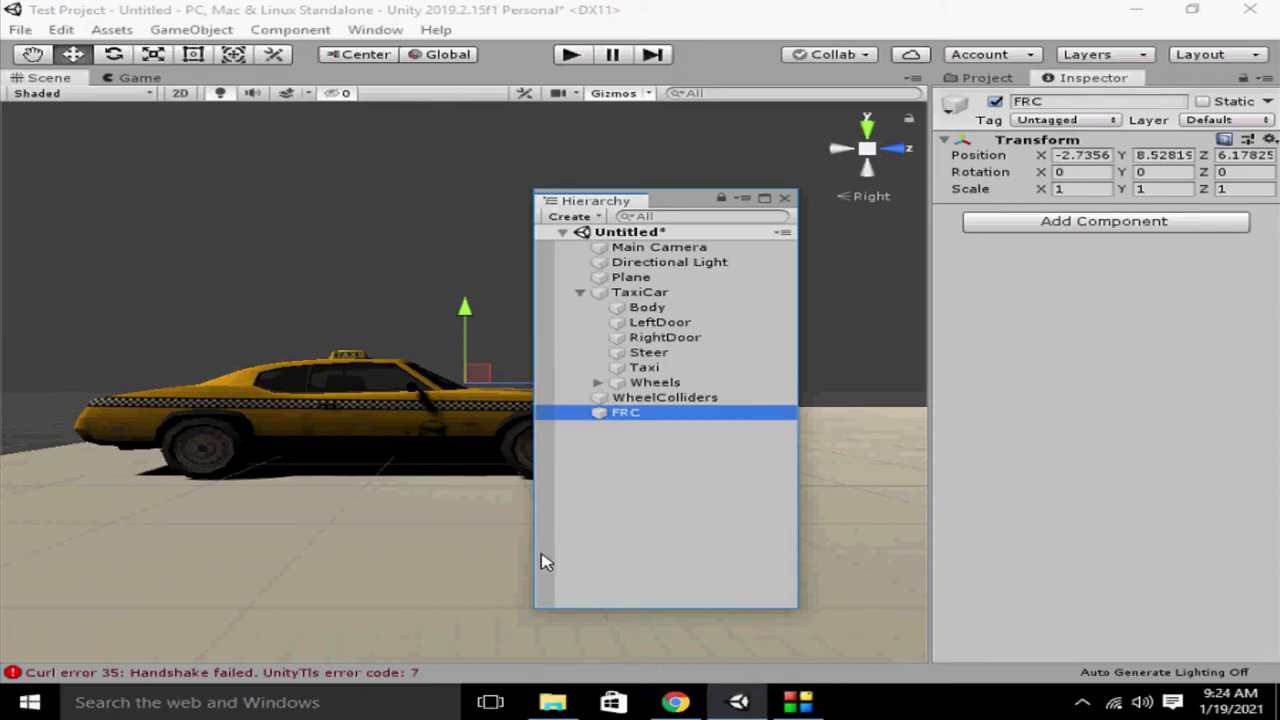
right_click(720, 425)
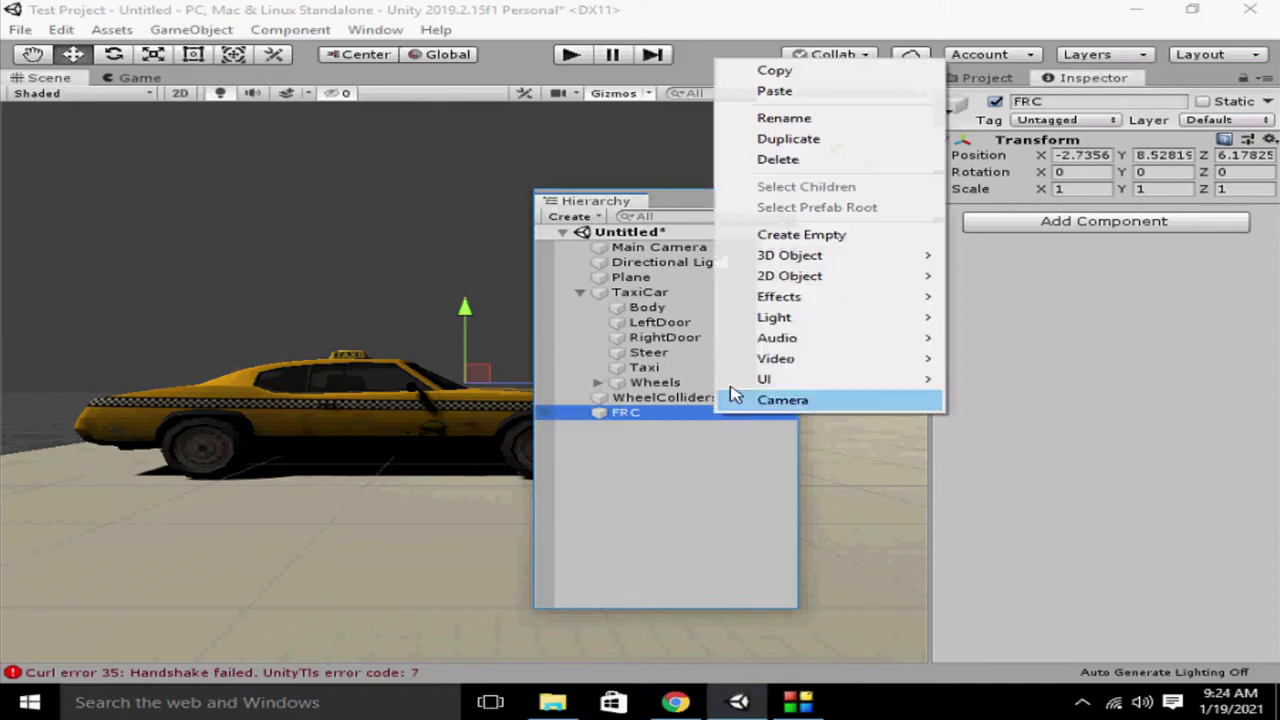
click(848, 138)
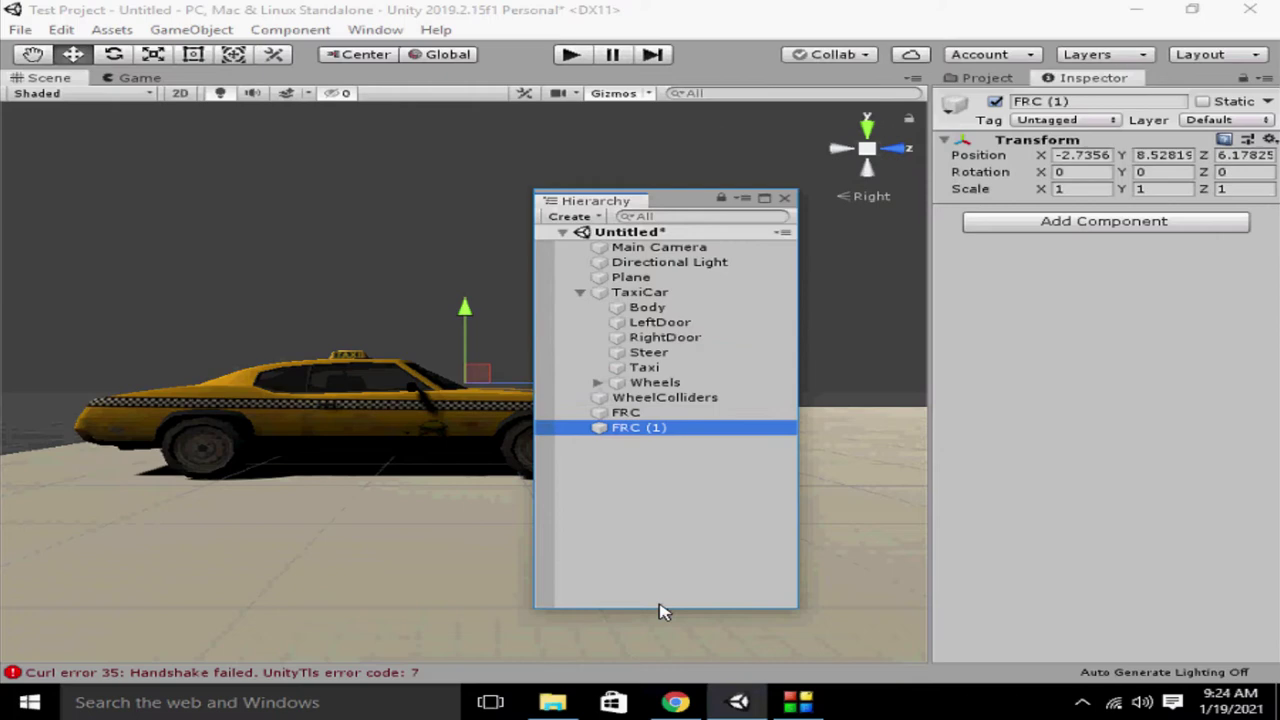
click(656, 429)
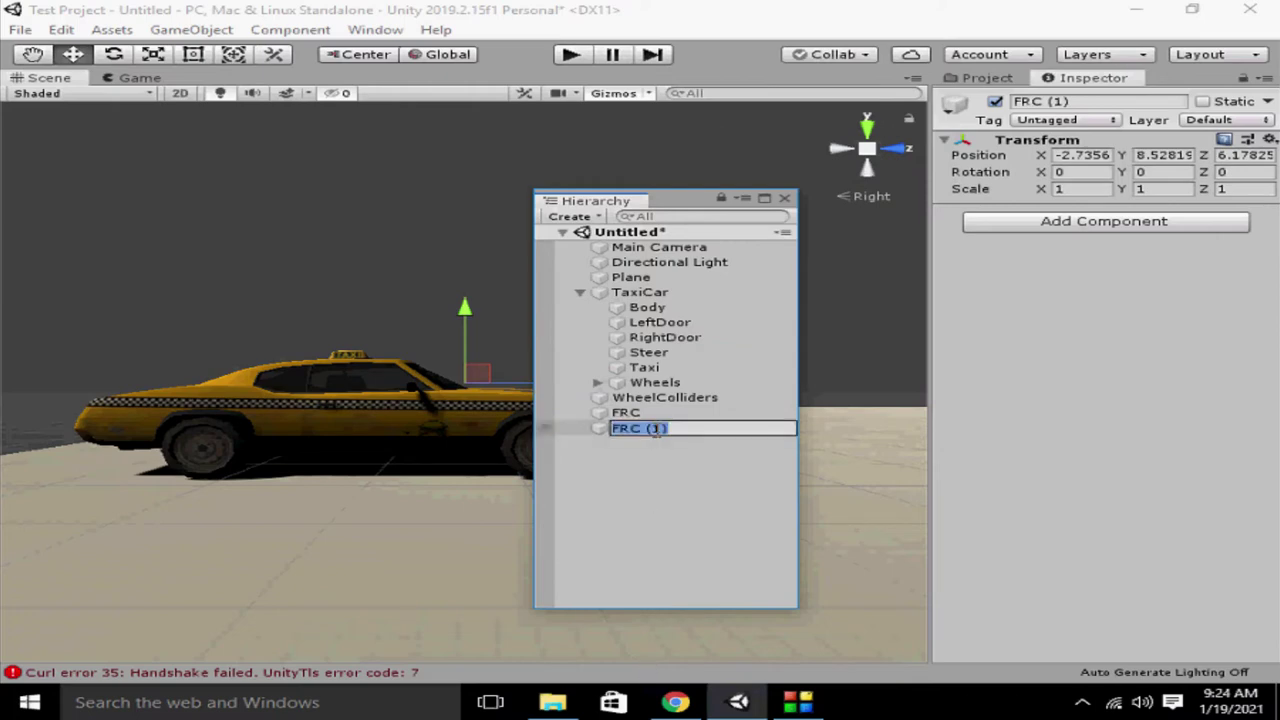
text(FLC)
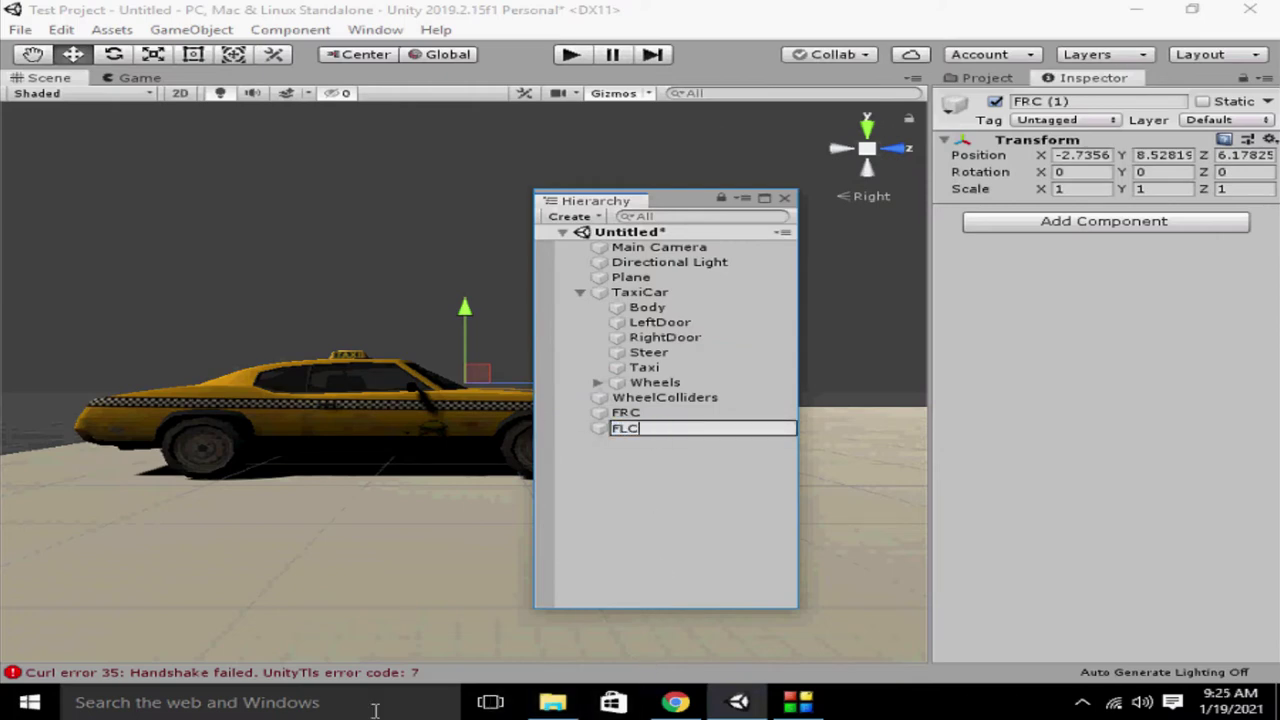
key(Return)
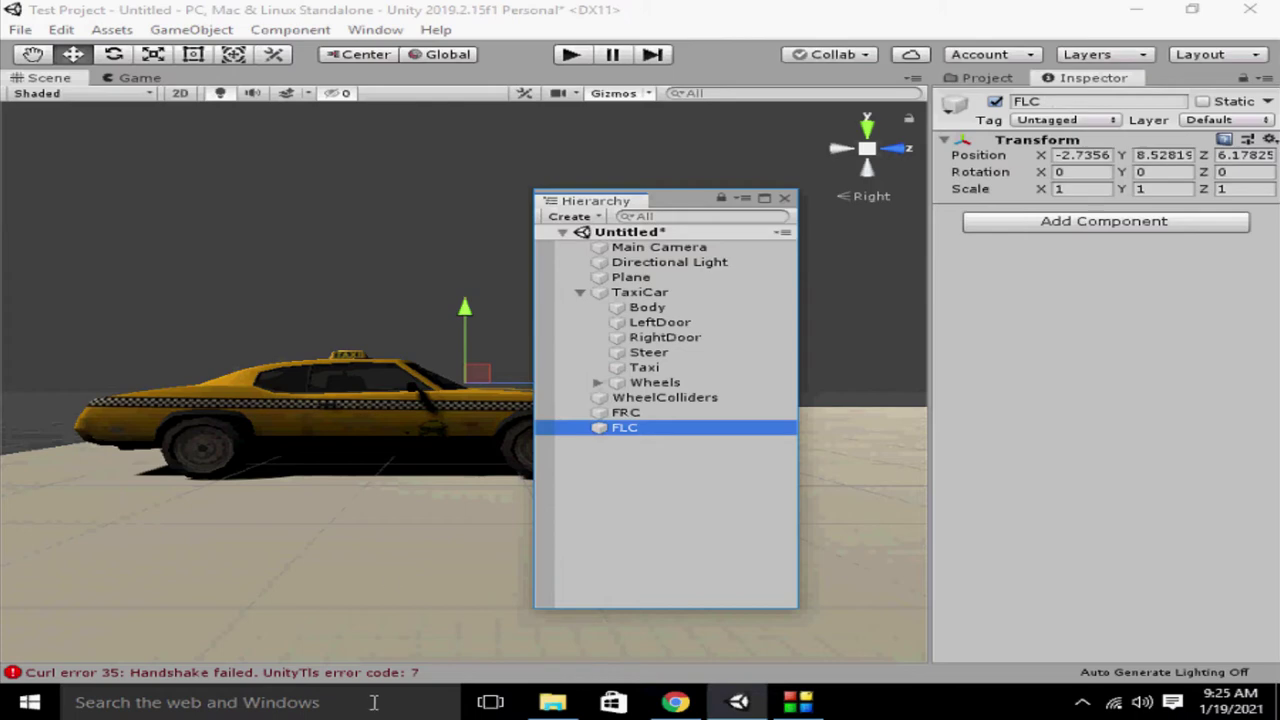
Duplicate FRC and FLC together and rename the copies BRC and BLC
shift+click(628, 414)
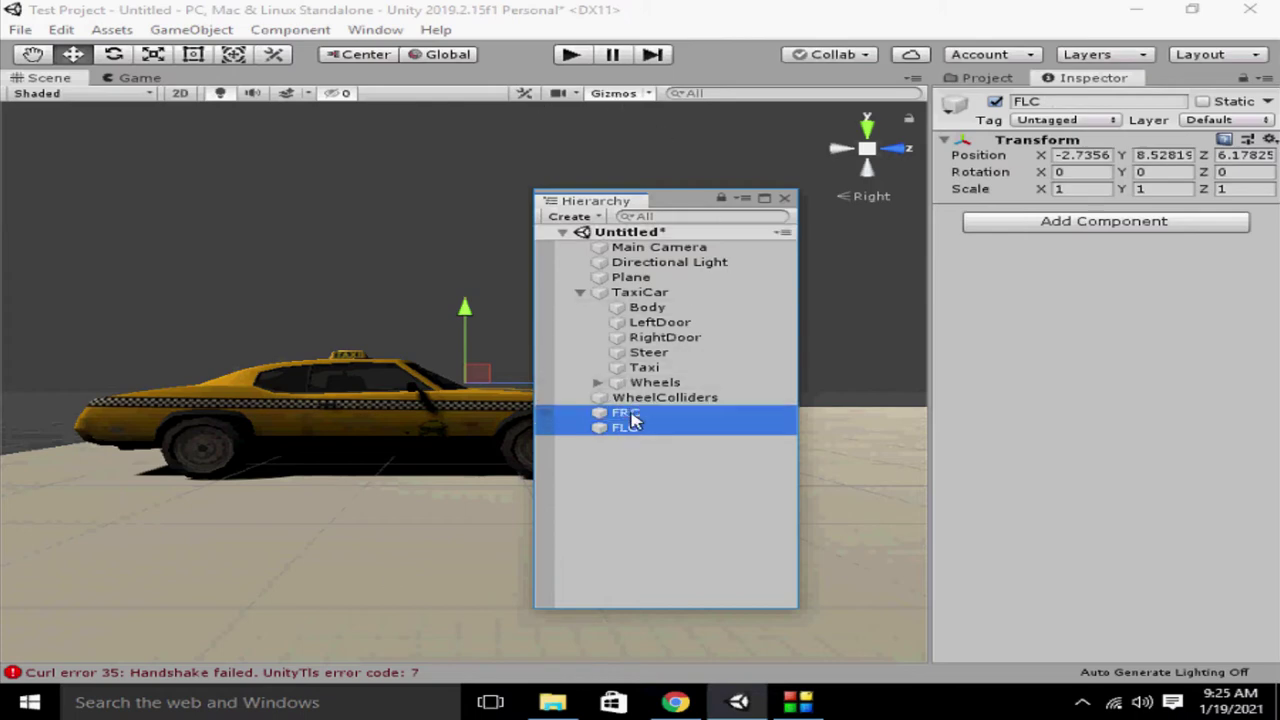
right_click(630, 420)
click(646, 137)
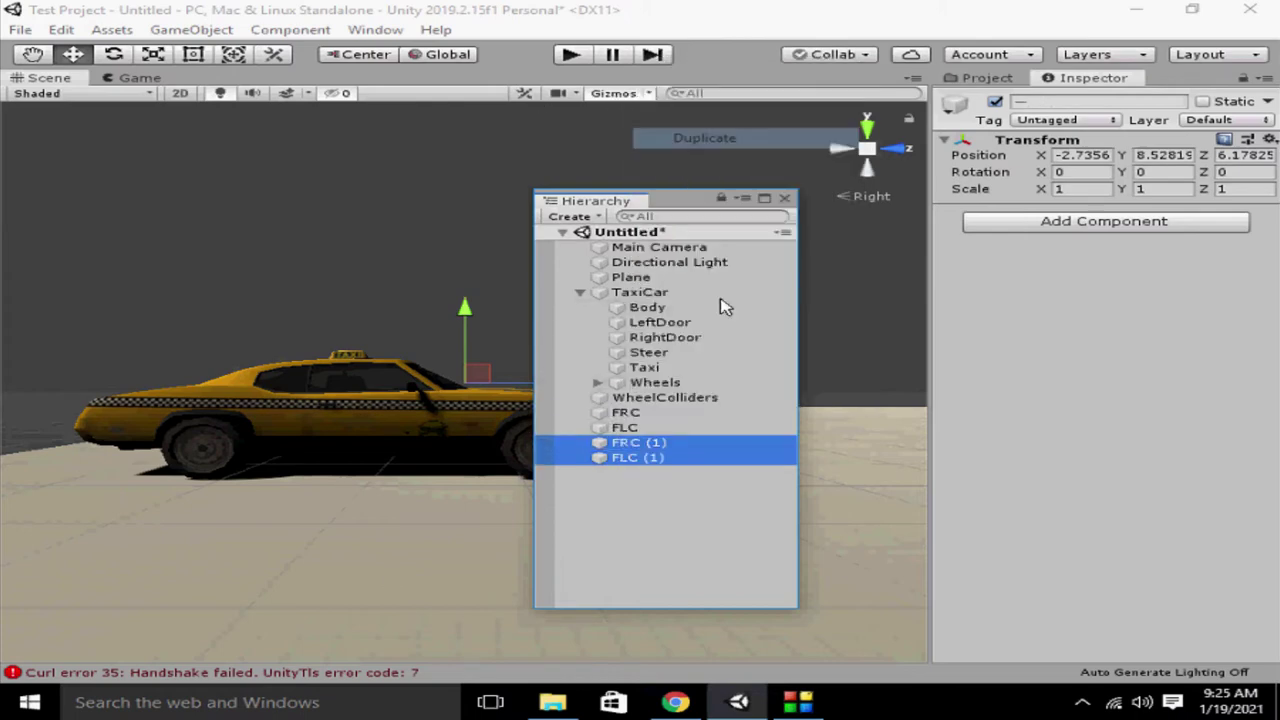
click(654, 444)
key(F2)
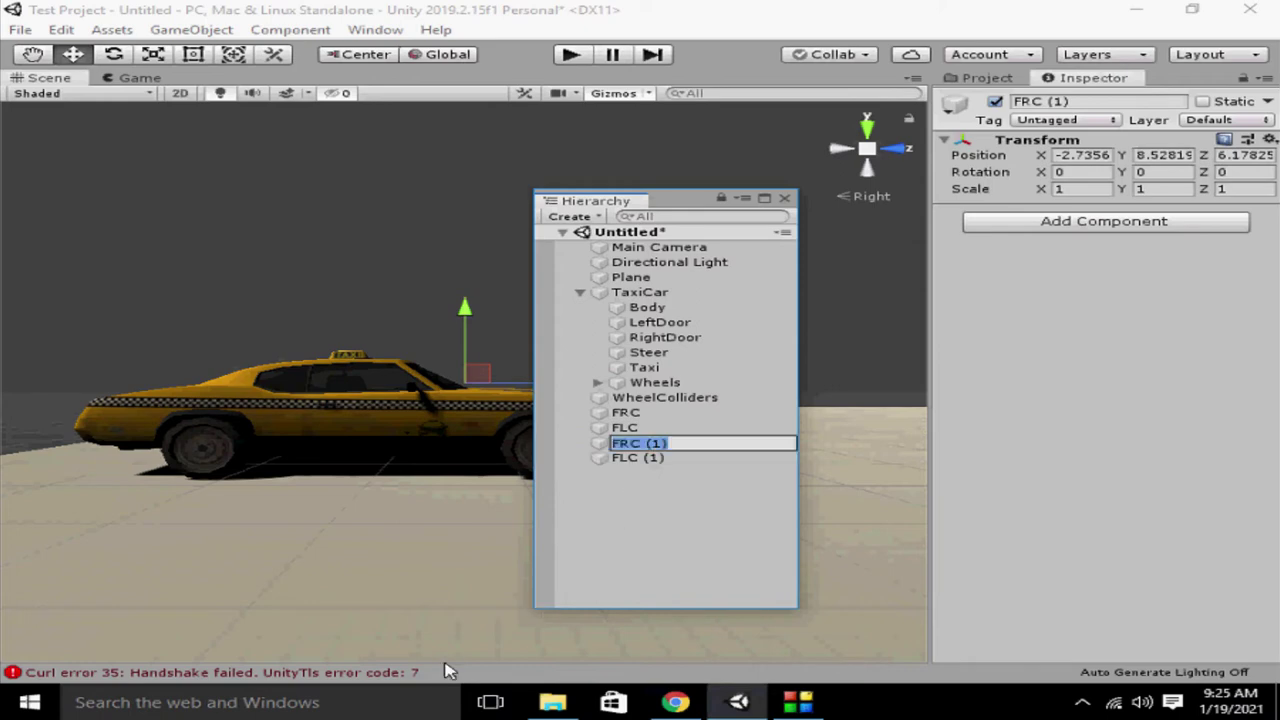
text(B)
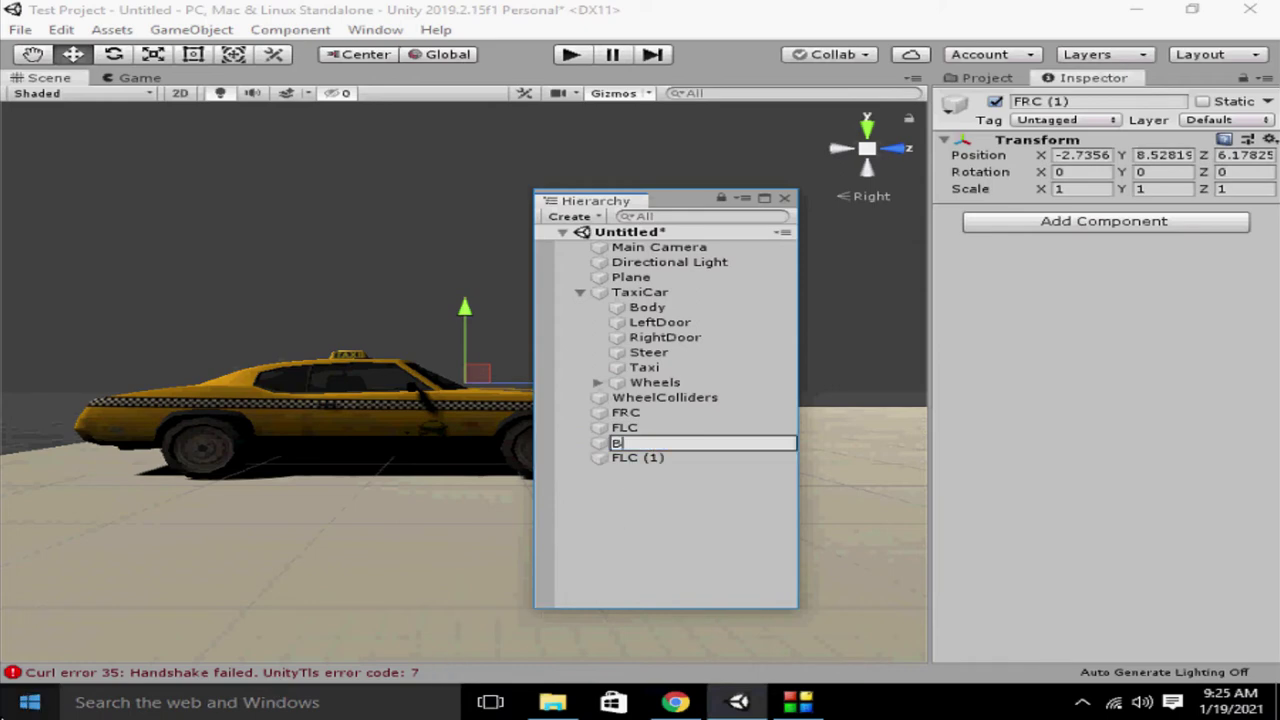
key(Return)
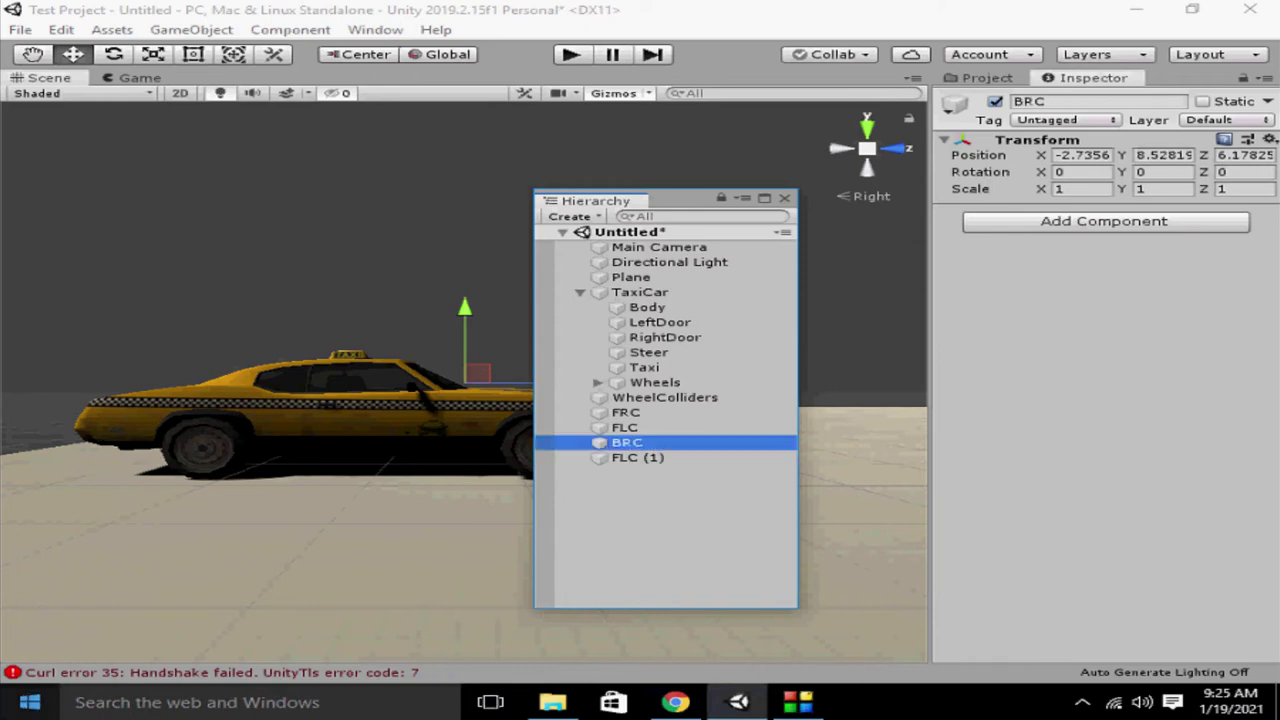
click(640, 457)
key(F2)
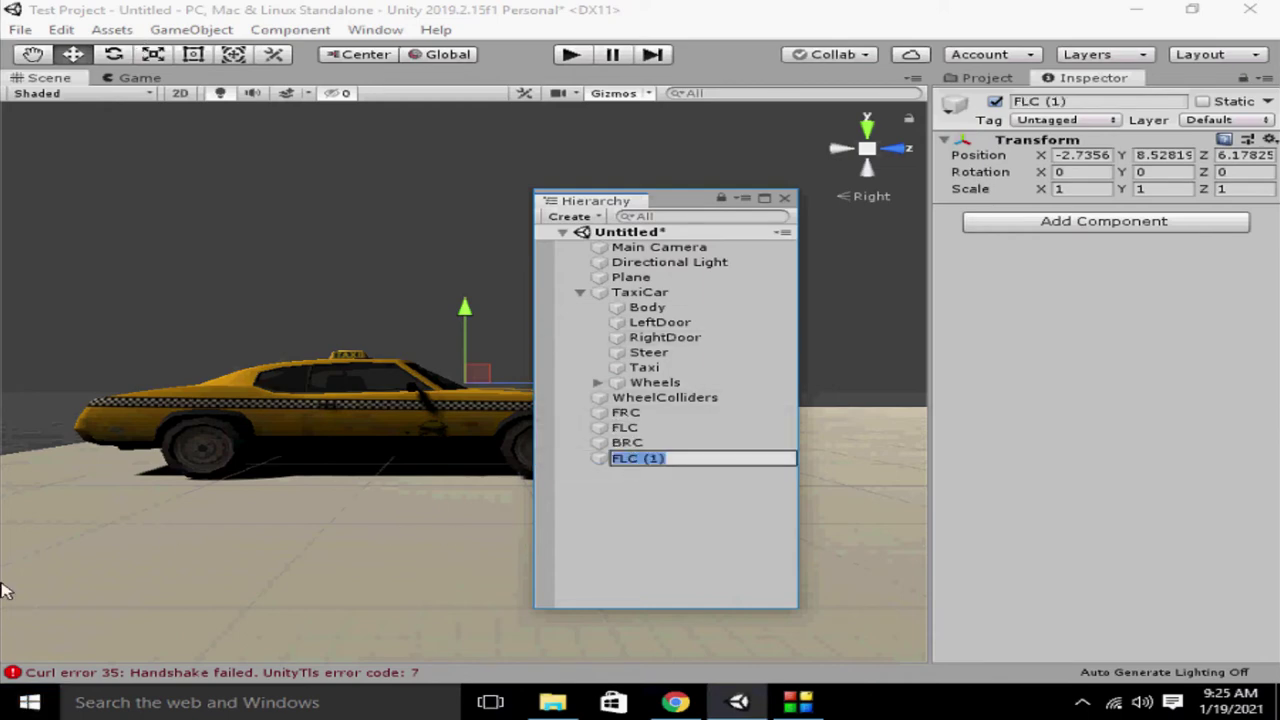
text(BLC)
key(Return)
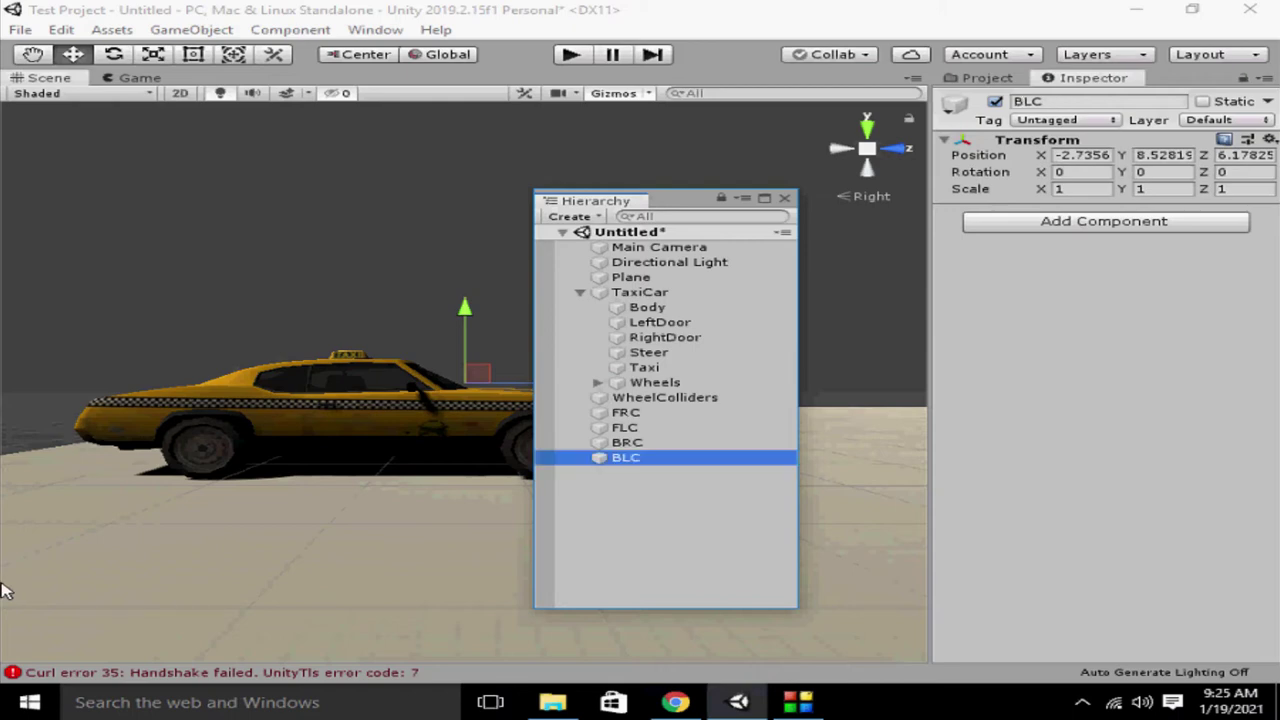
Make FRC, FLC, BRC and BLC children of WheelColliders
click(674, 418)
shift+click(654, 443)
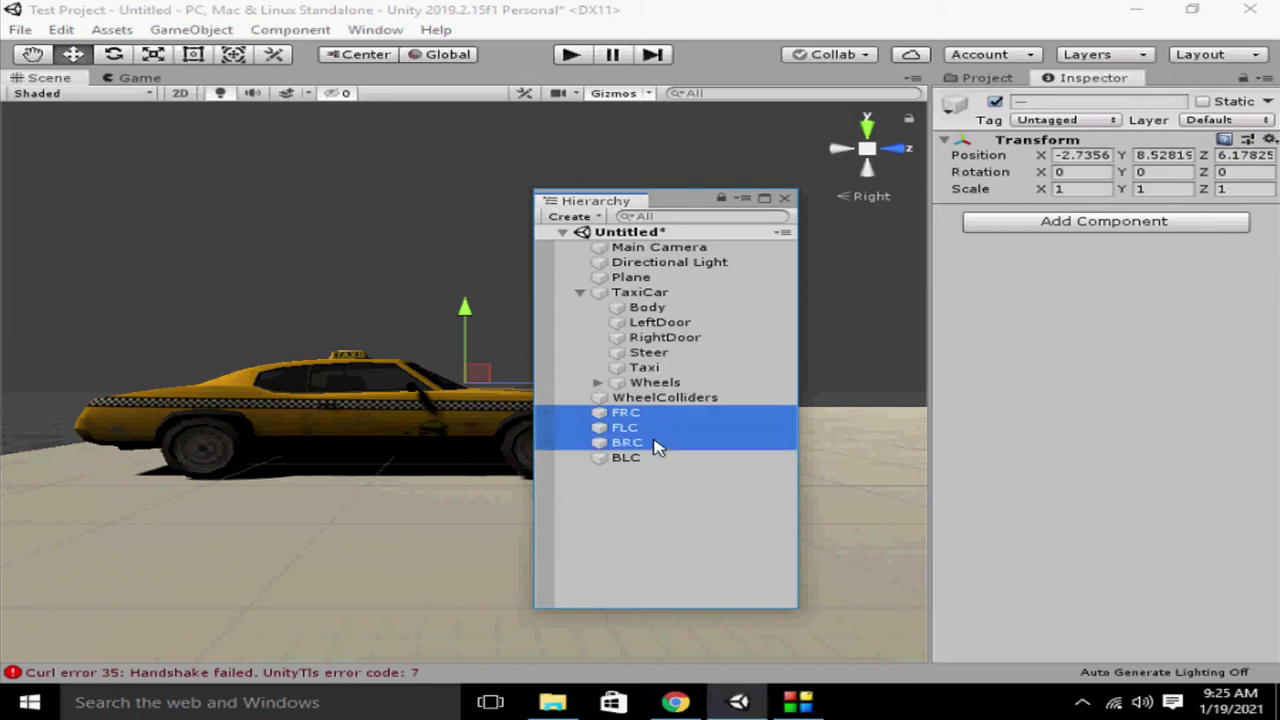
shift+click(647, 459)
drag(647, 459, 645, 400)
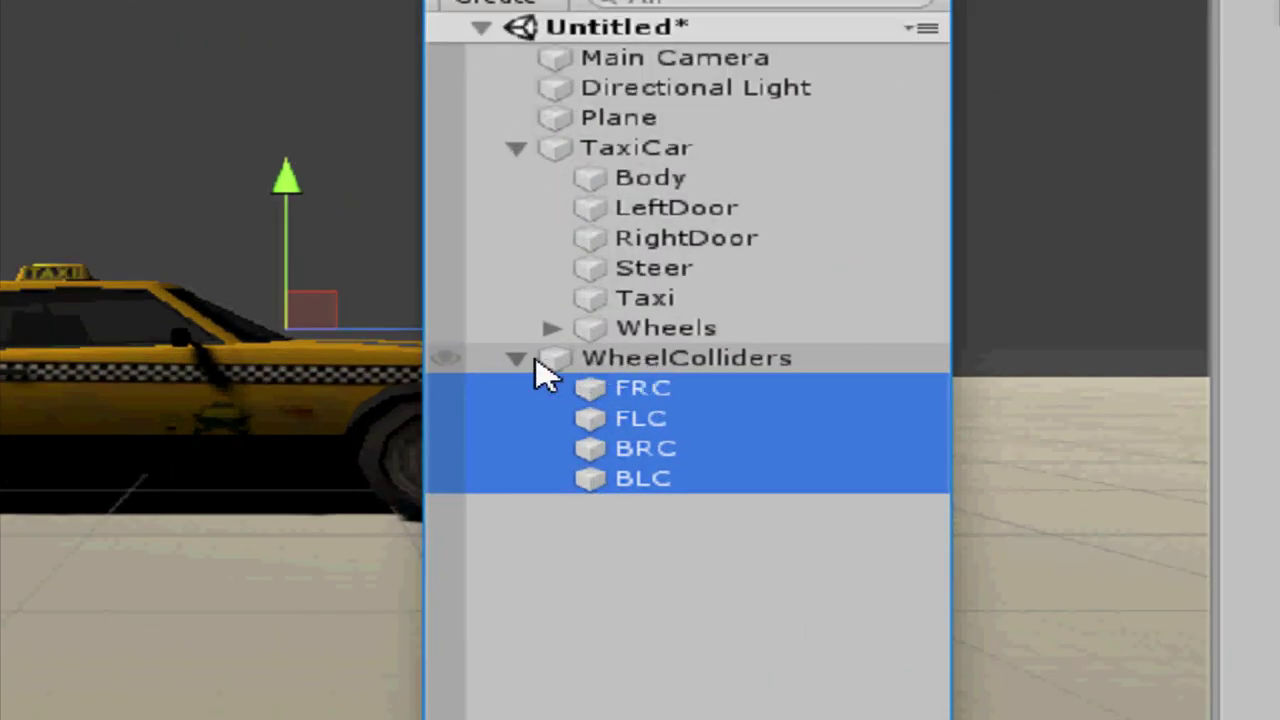
click(518, 358)
click(518, 358)
click(518, 358)
click(518, 358)
Make WheelColliders a child of TaxiCar
drag(588, 364, 625, 180)
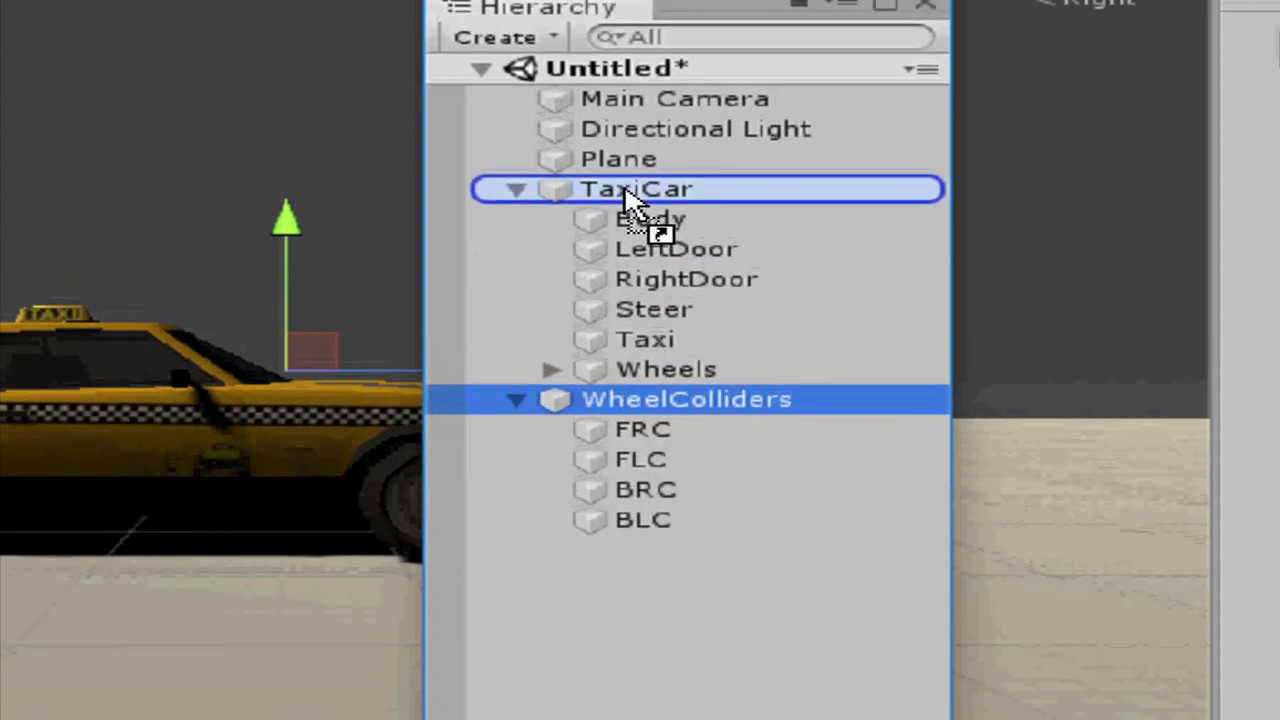
drag(625, 180, 625, 172)
click(517, 197)
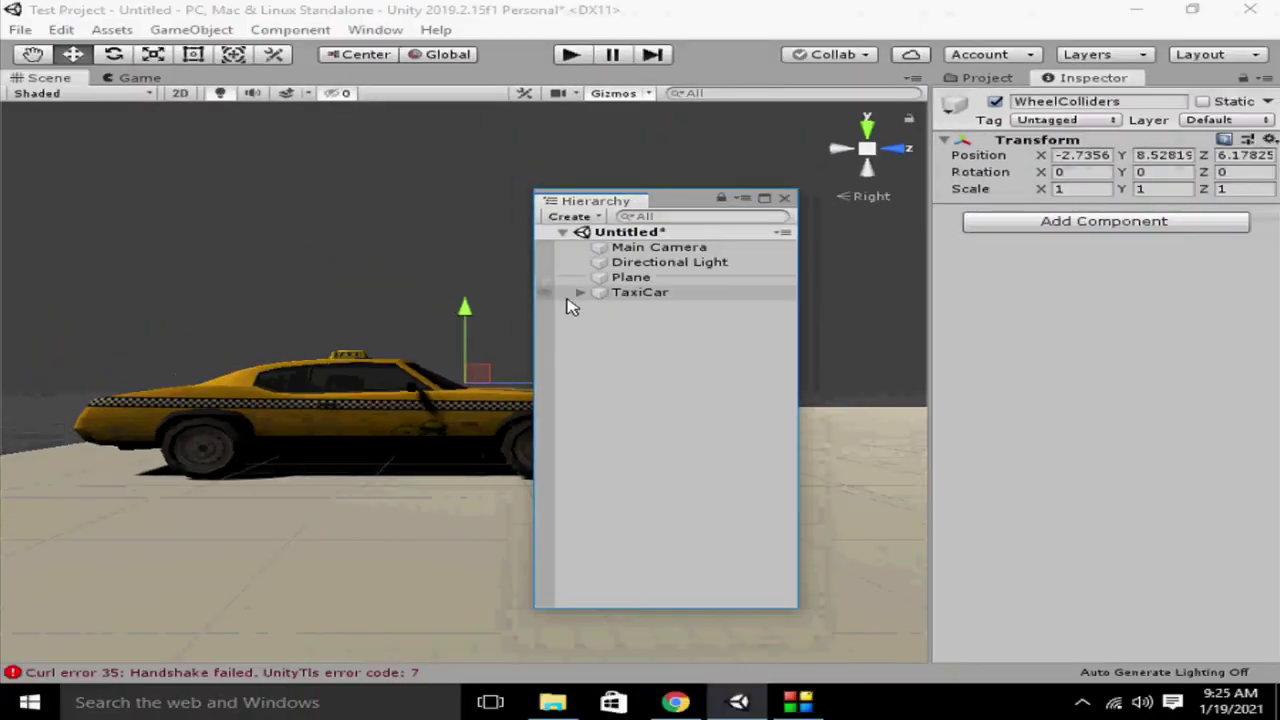
click(580, 292)
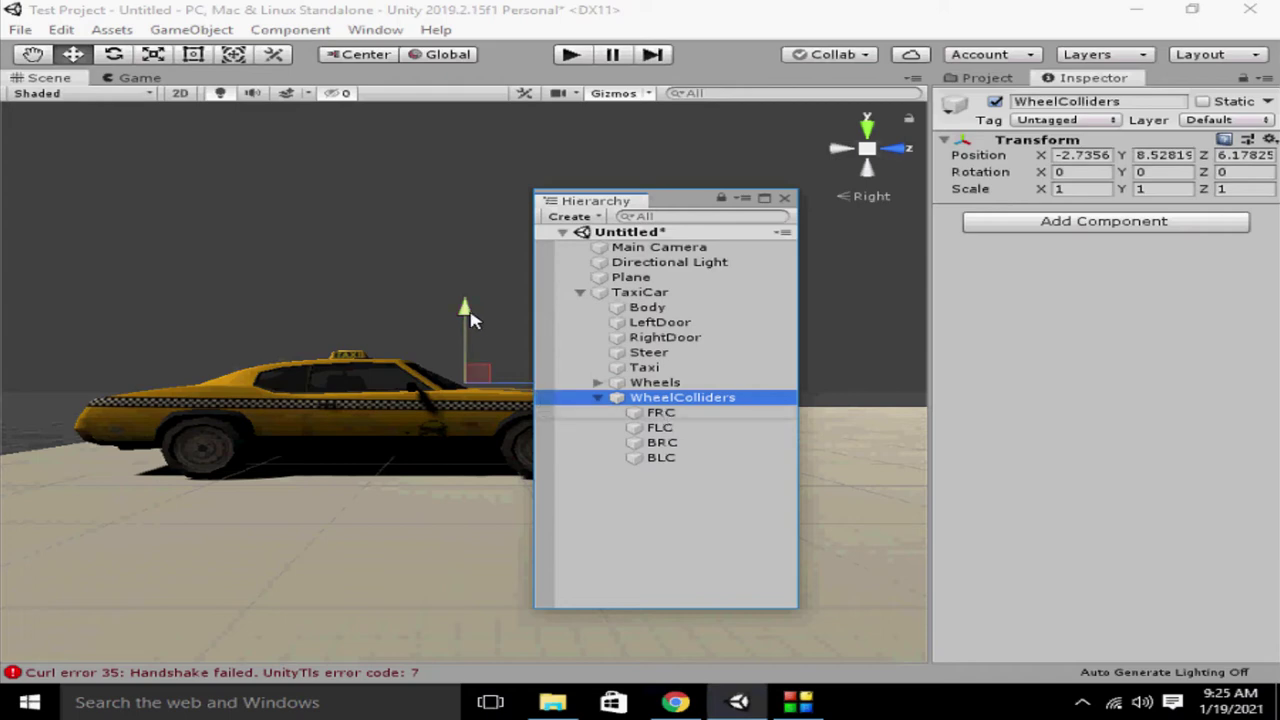
Set WheelColliders' Y to 3.3, then drag it down onto the car at Y 1.7, Z -1.5
click(1160, 155)
text(3.3)
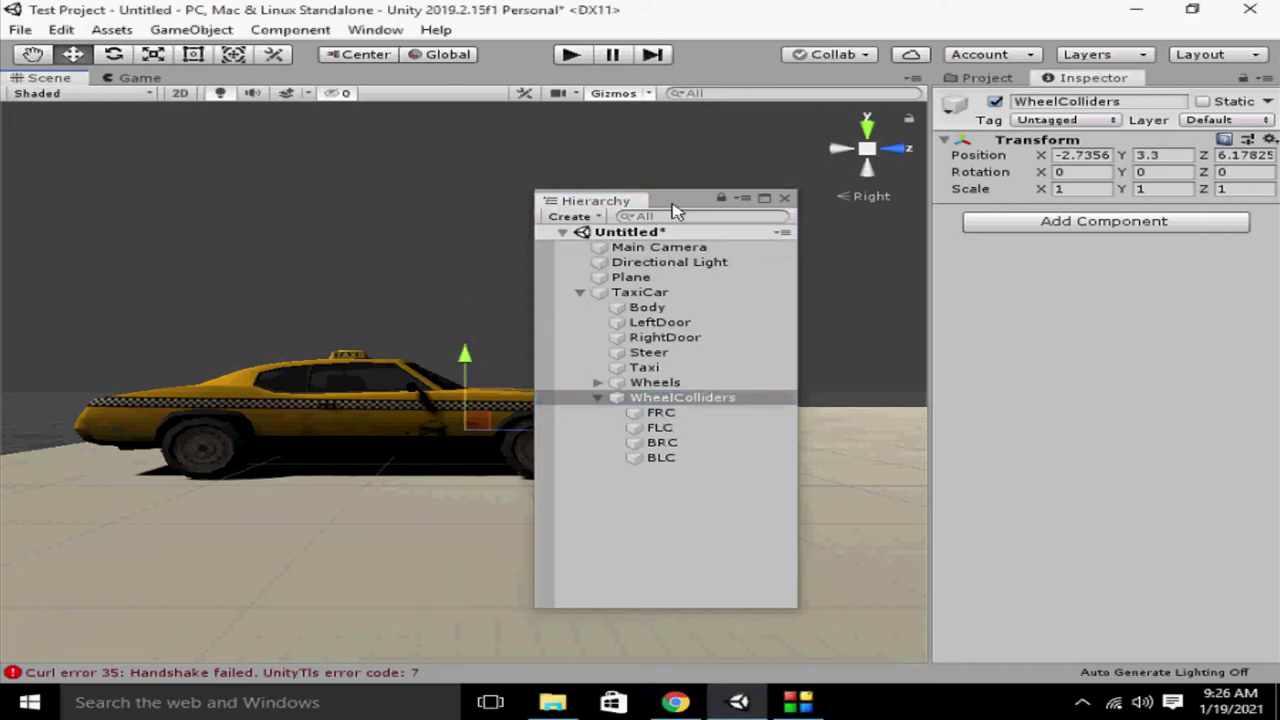
drag(665, 205, 874, 218)
drag(560, 435, 474, 434)
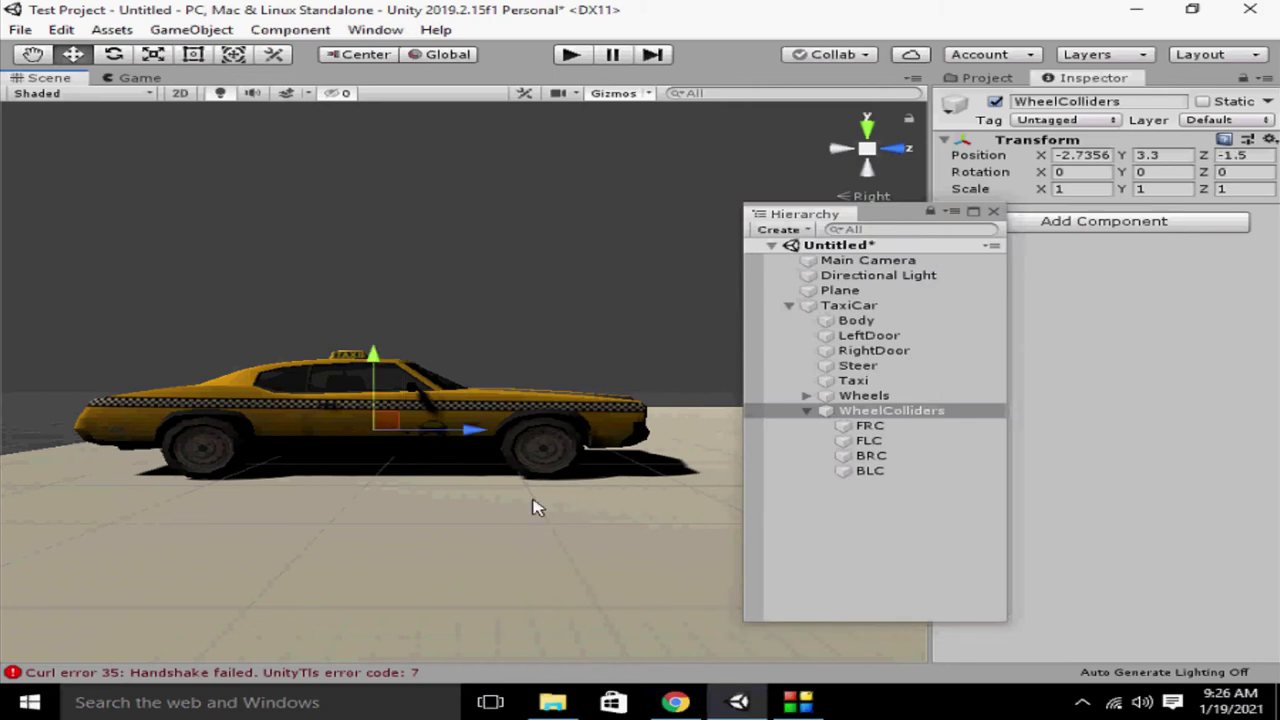
drag(372, 356, 379, 372)
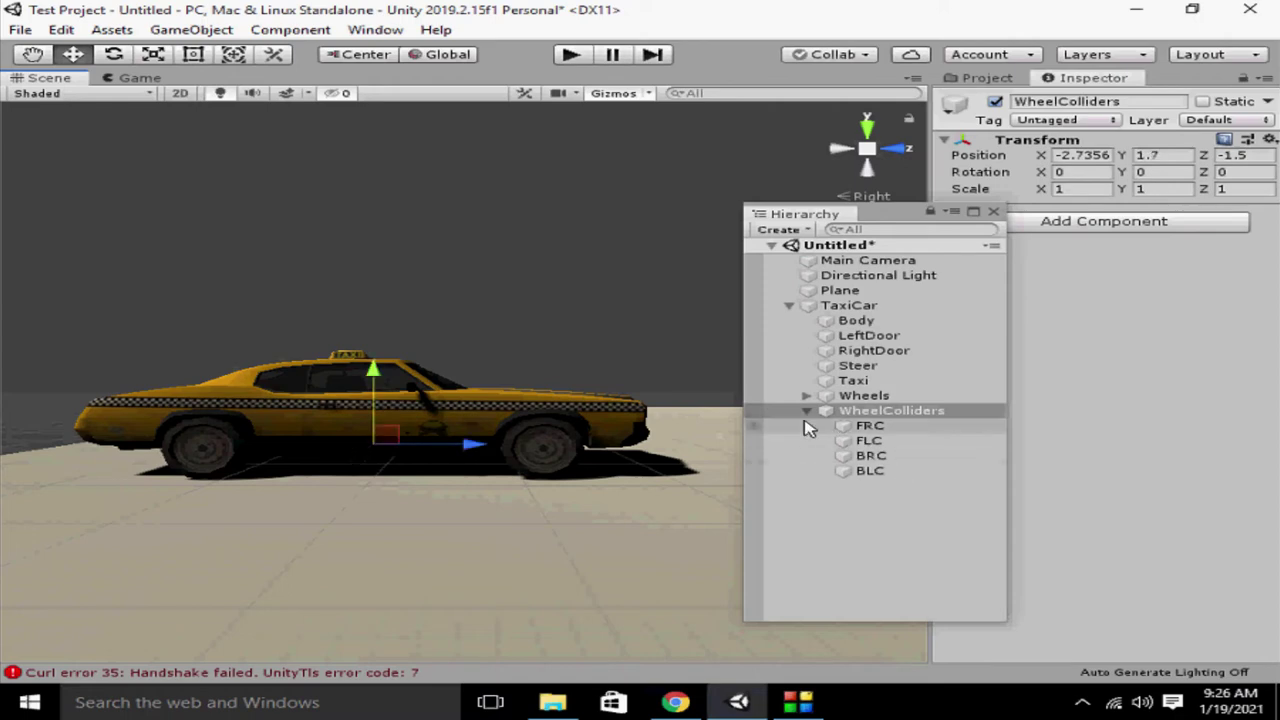
click(866, 418)
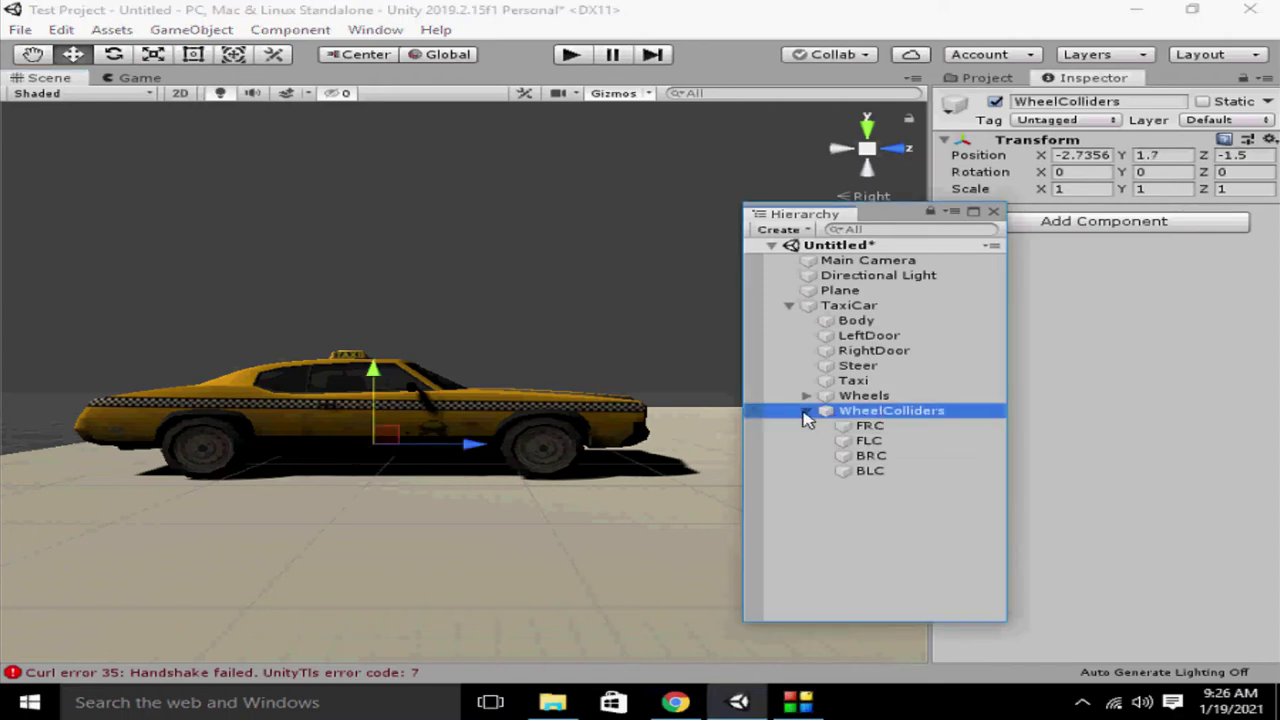
click(868, 426)
Add a Wheel Collider component to FRC, FLC, BRC and BLC at once
ctrl+click(878, 441)
ctrl+click(889, 456)
ctrl+click(880, 471)
click(330, 30)
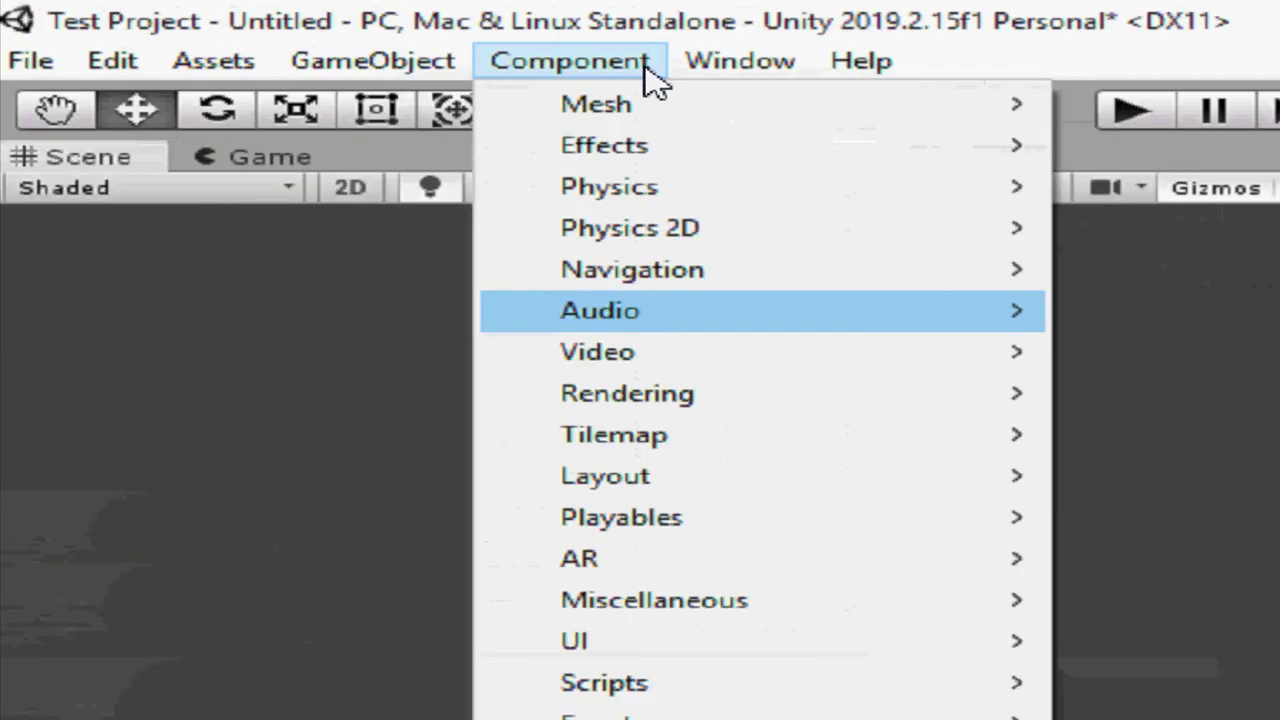
mouse_move(612, 190)
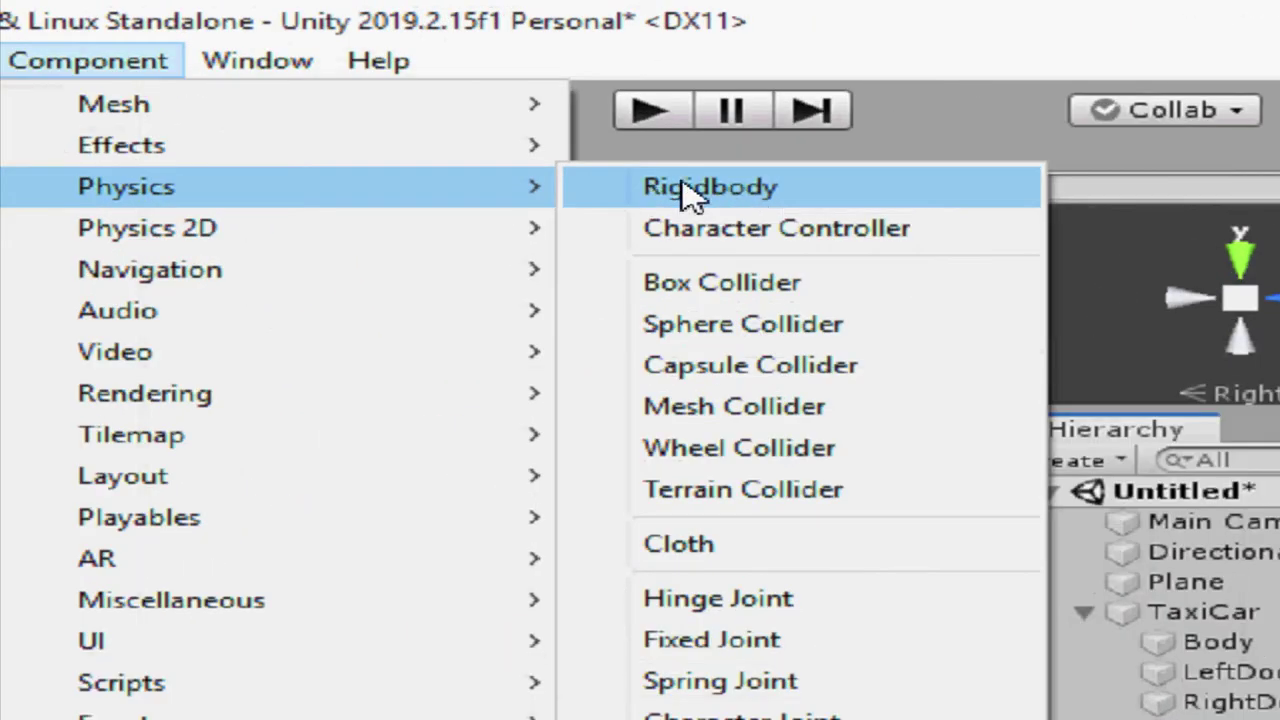
click(763, 458)
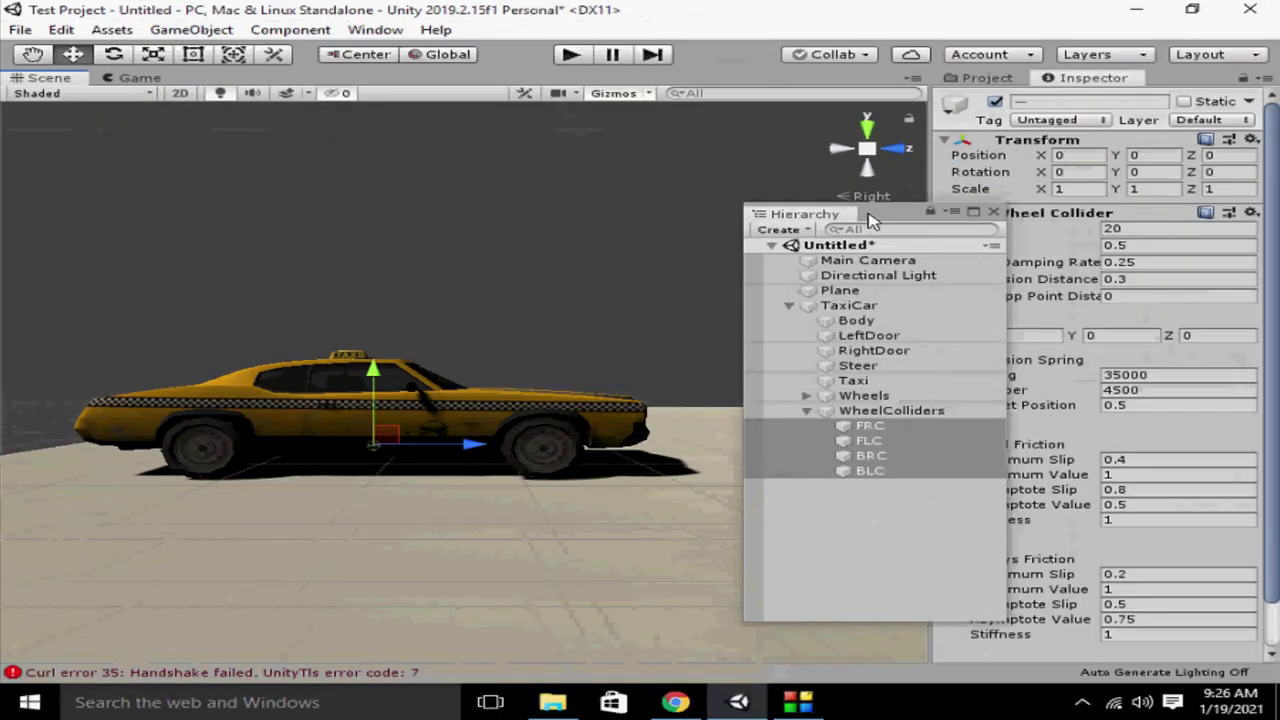
drag(870, 220, 603, 168)
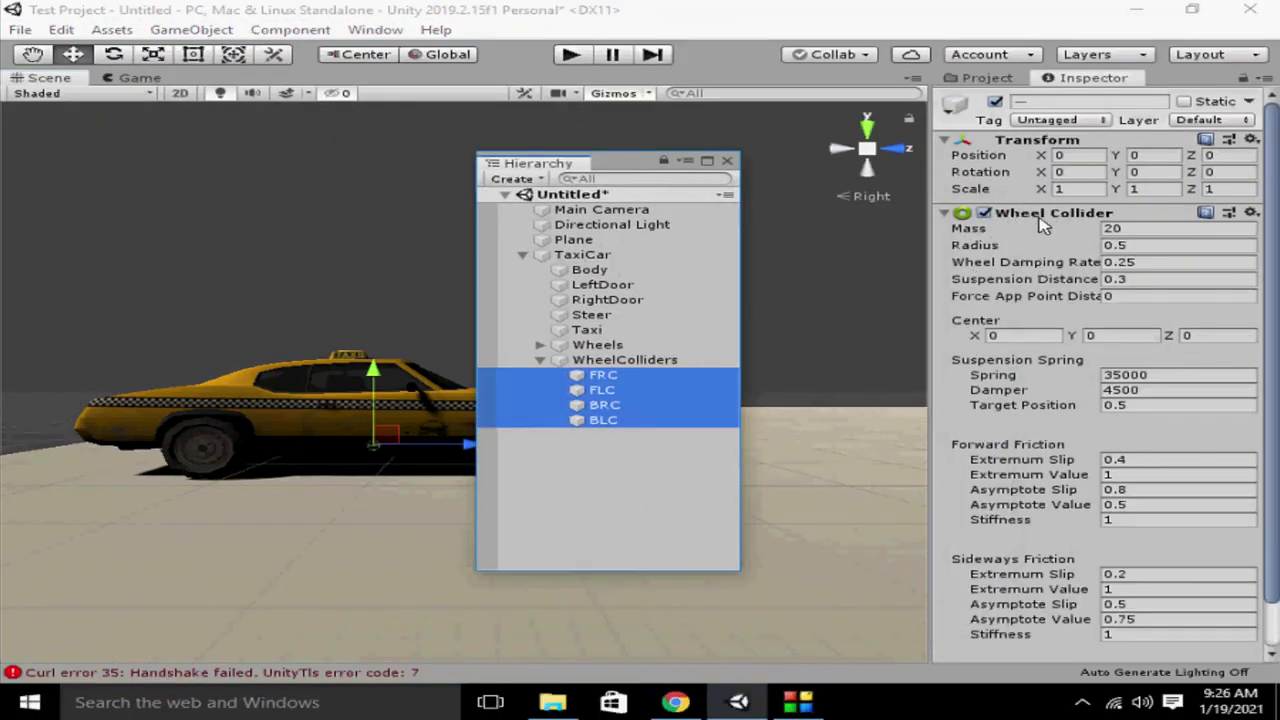
Give the four wheel colliders suspension Spring 100000 and Damper 2000
click(1167, 374)
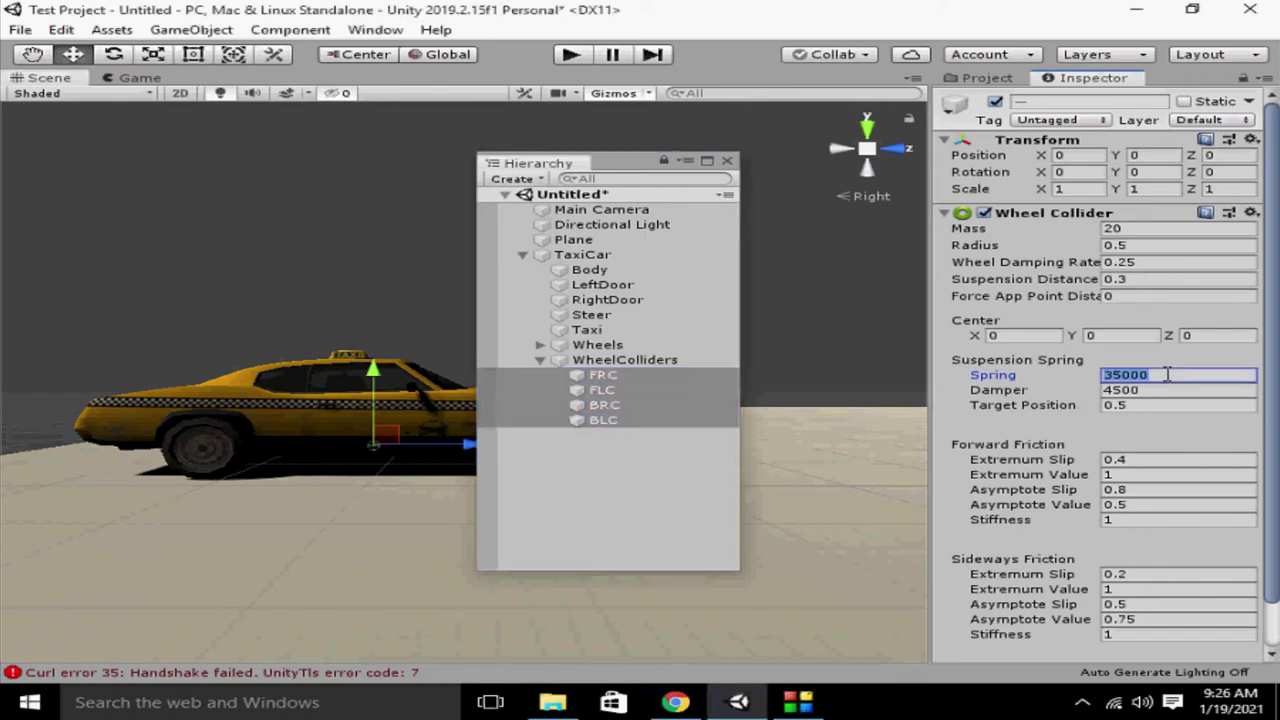
text(1)
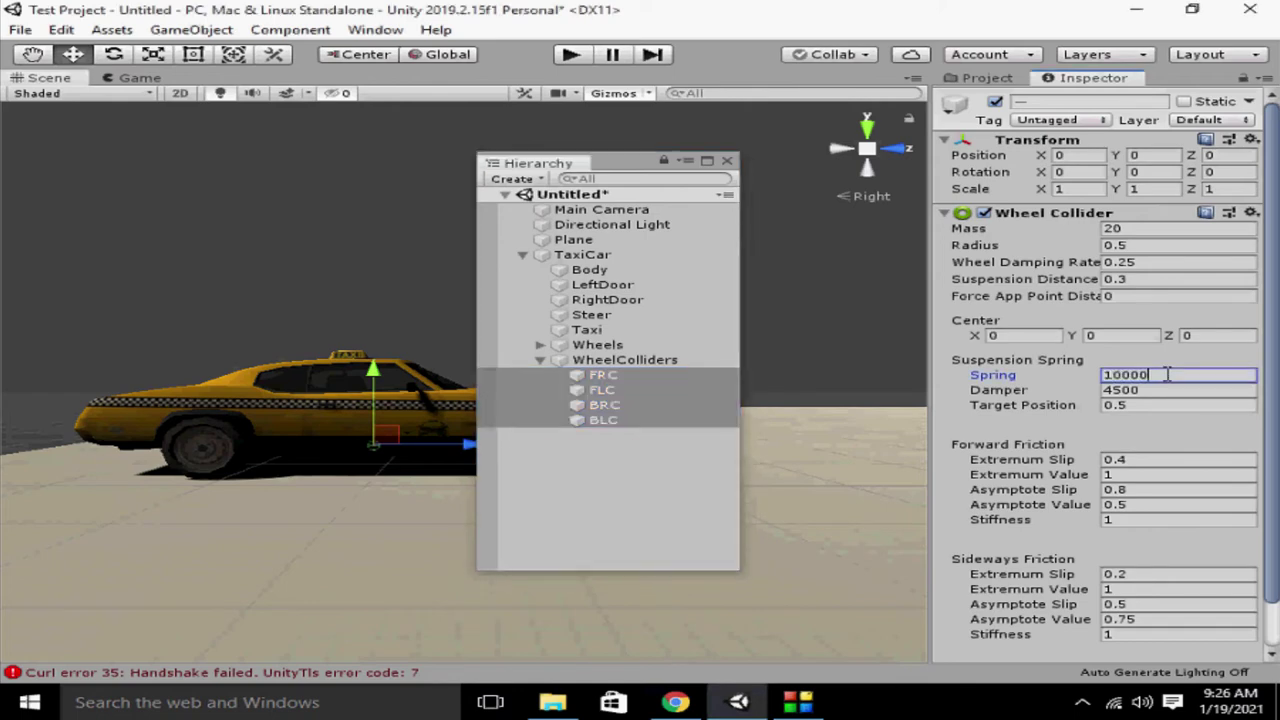
click(1167, 389)
text(2000)
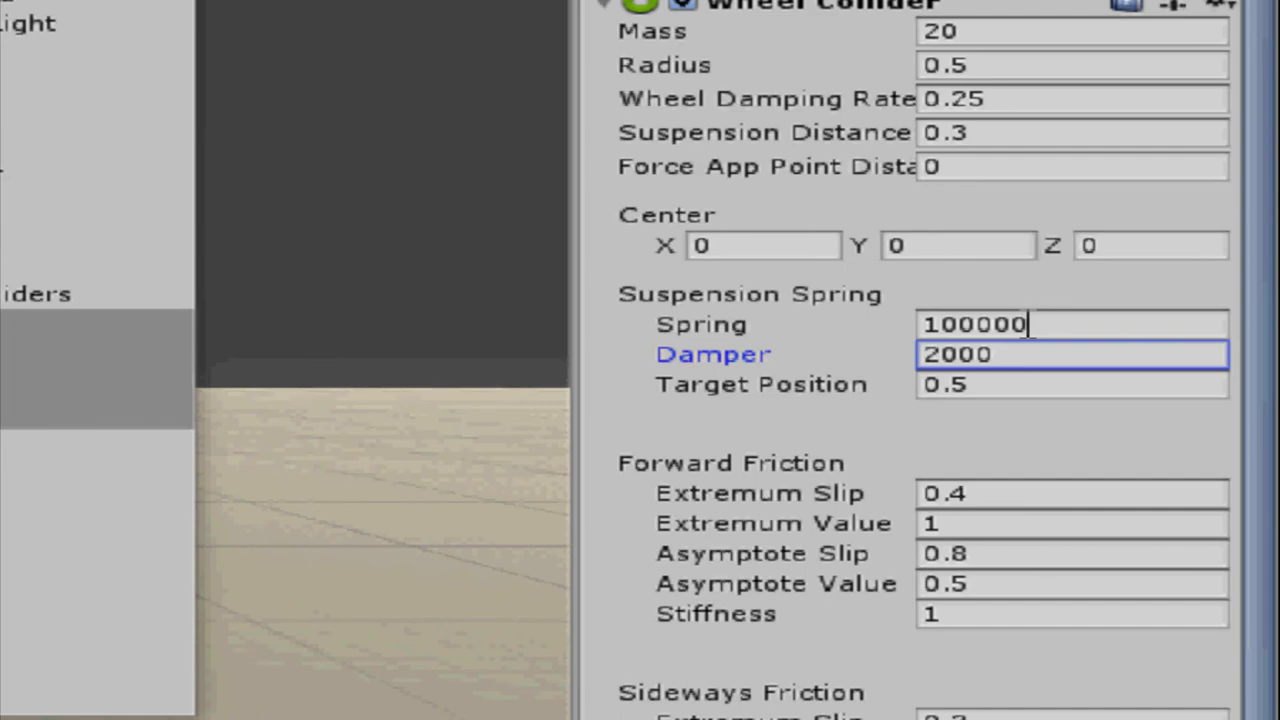
click(1028, 325)
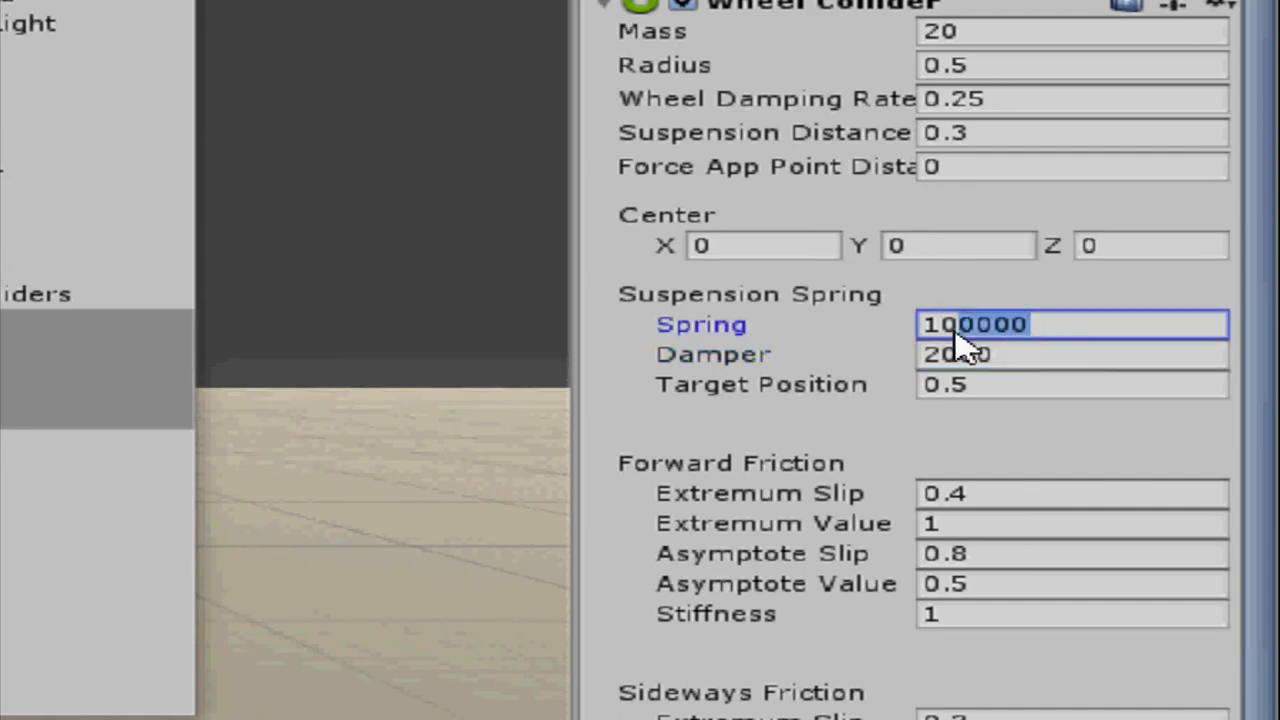
click(922, 362)
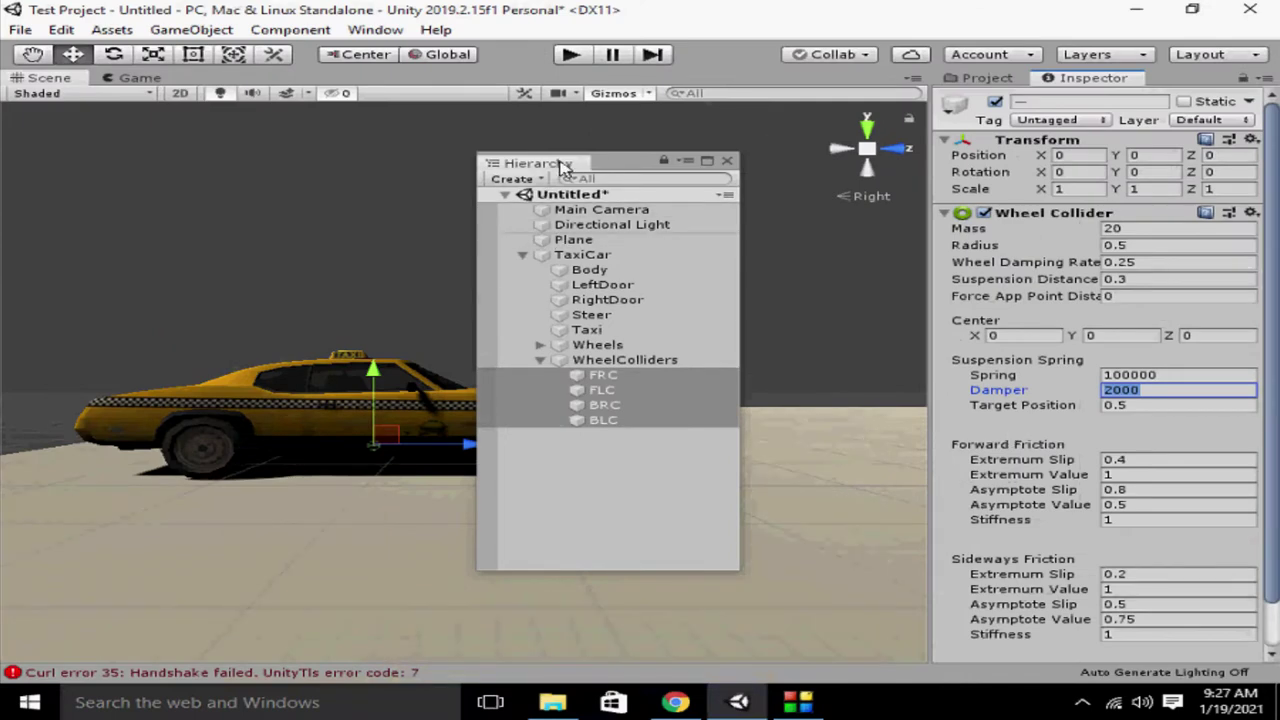
click(610, 166)
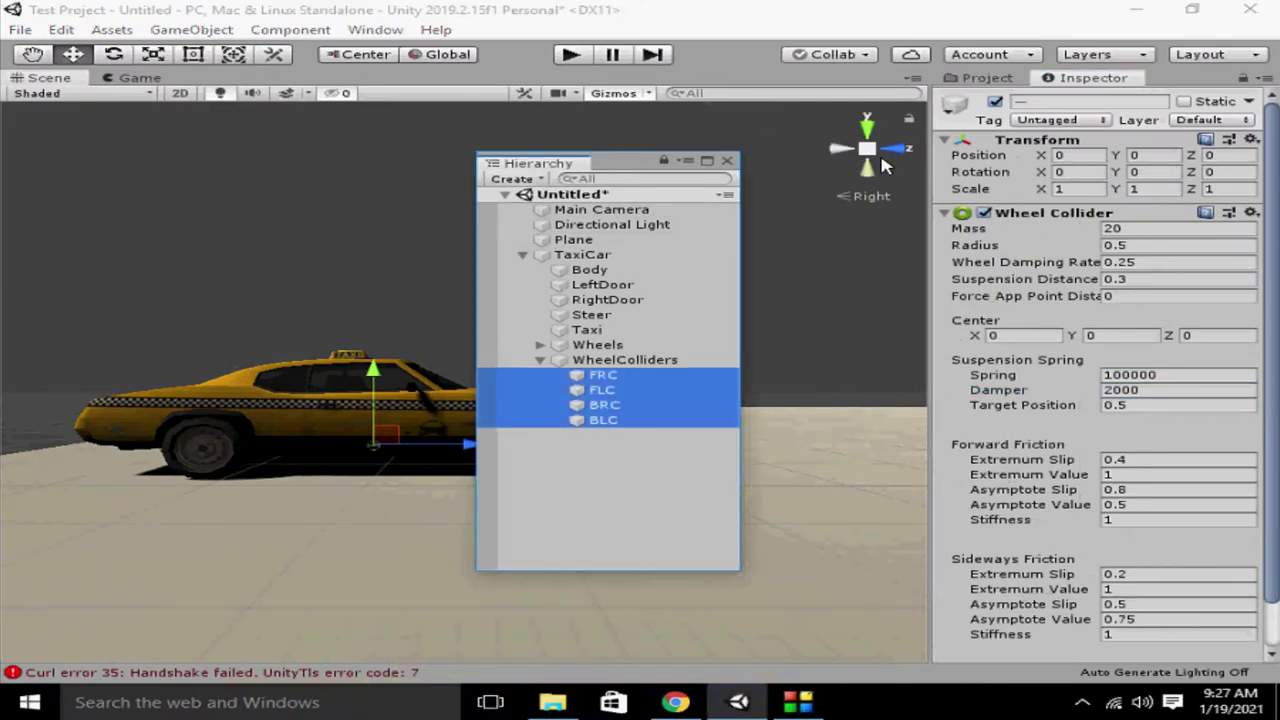
drag(628, 162, 1033, 148)
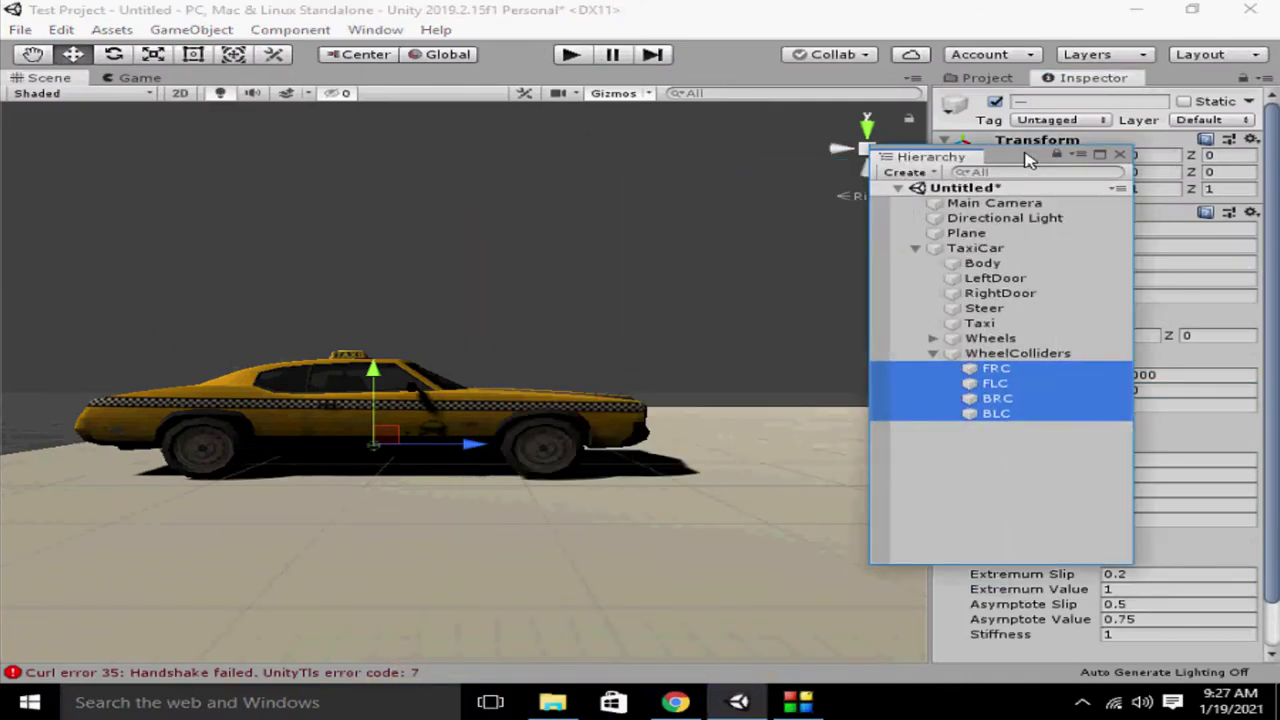
Align the FRC collider with the FR front wheel model, checking in side and front views
click(944, 332)
click(1000, 346)
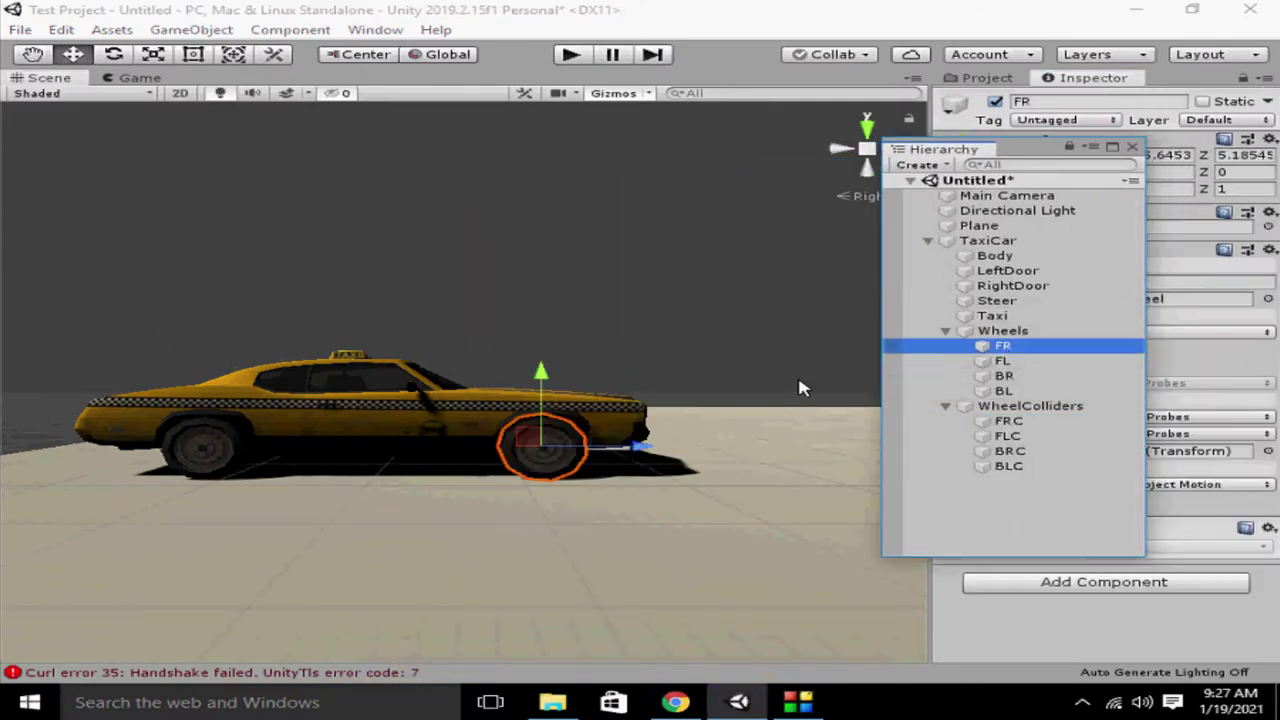
click(560, 457)
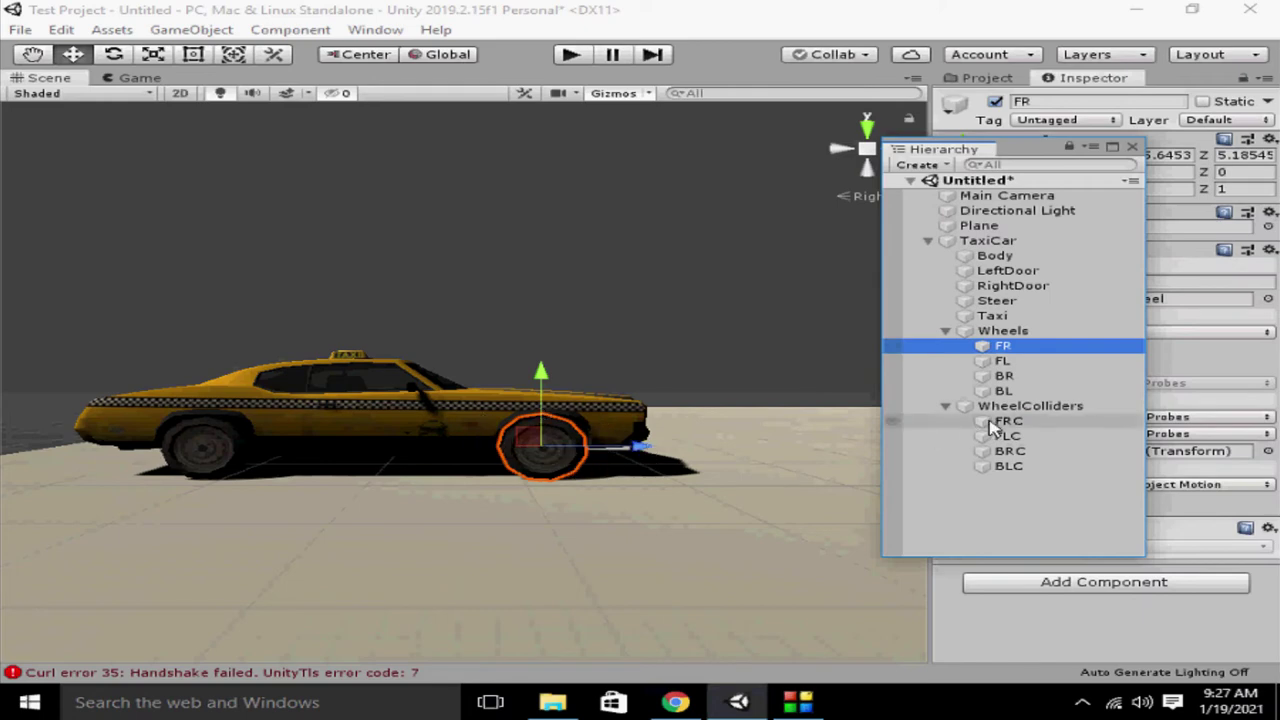
drag(476, 445, 647, 446)
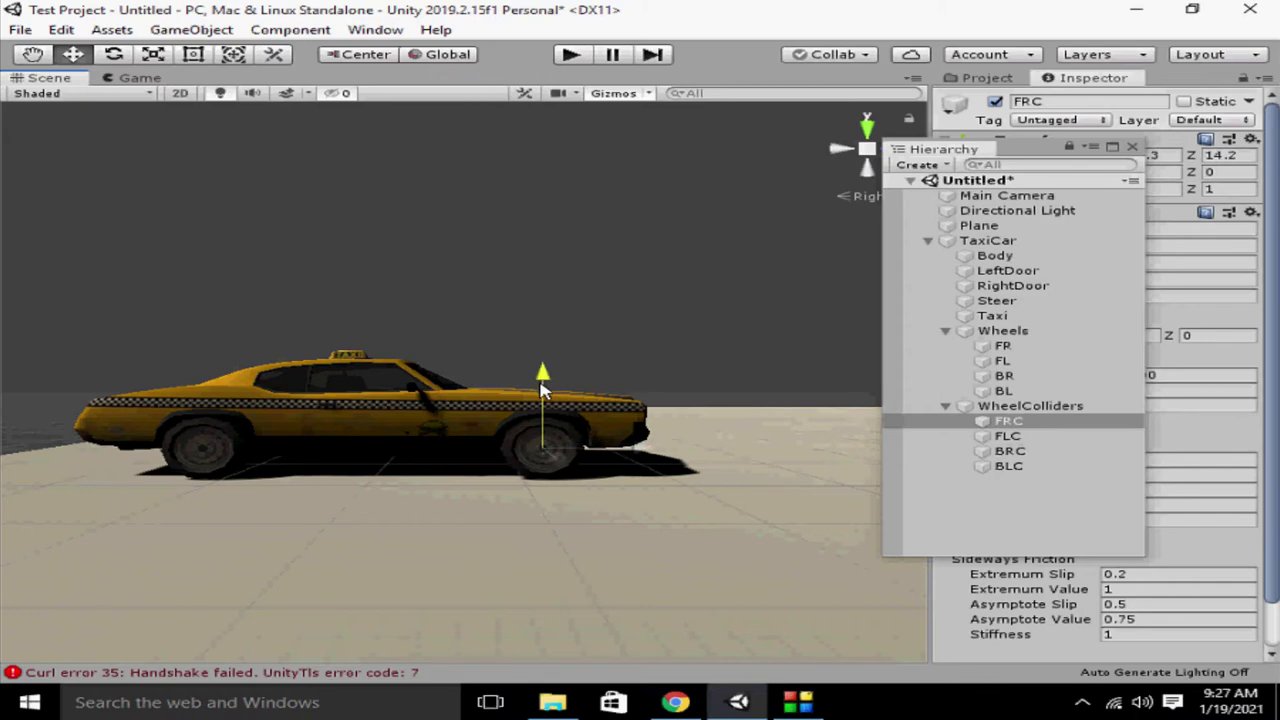
drag(1022, 150, 1114, 146)
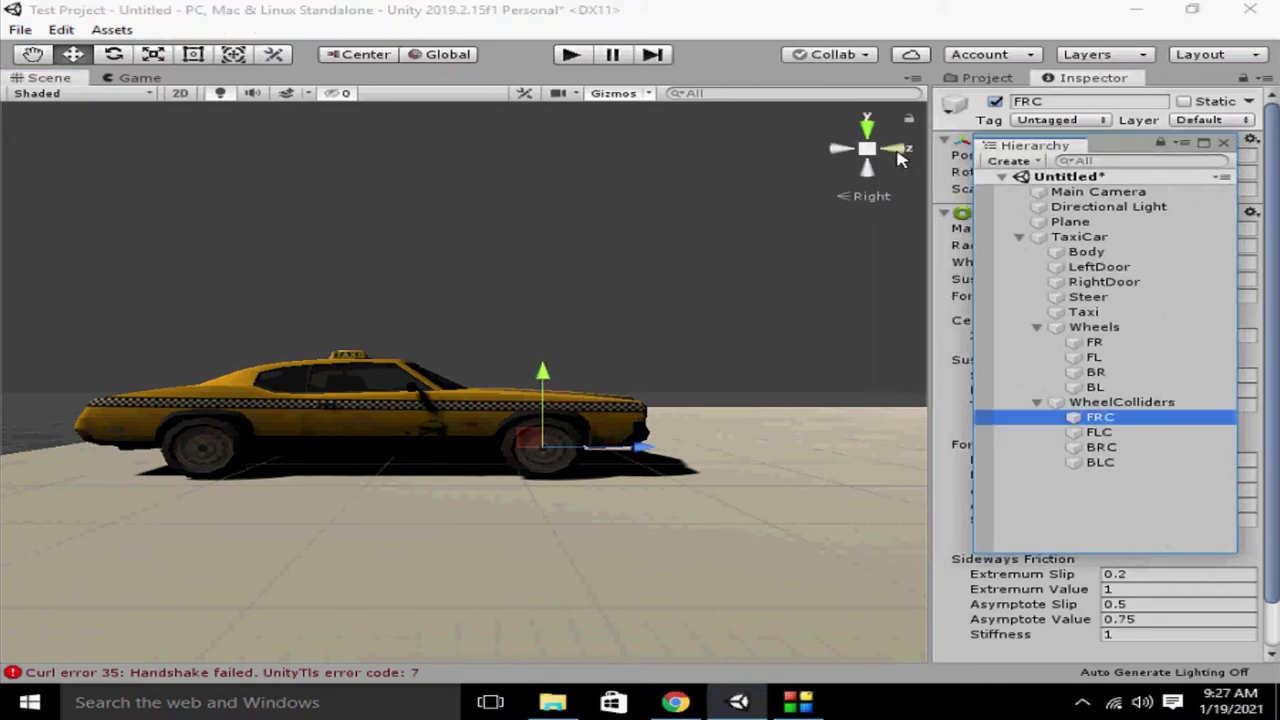
click(893, 148)
drag(365, 460, 229, 457)
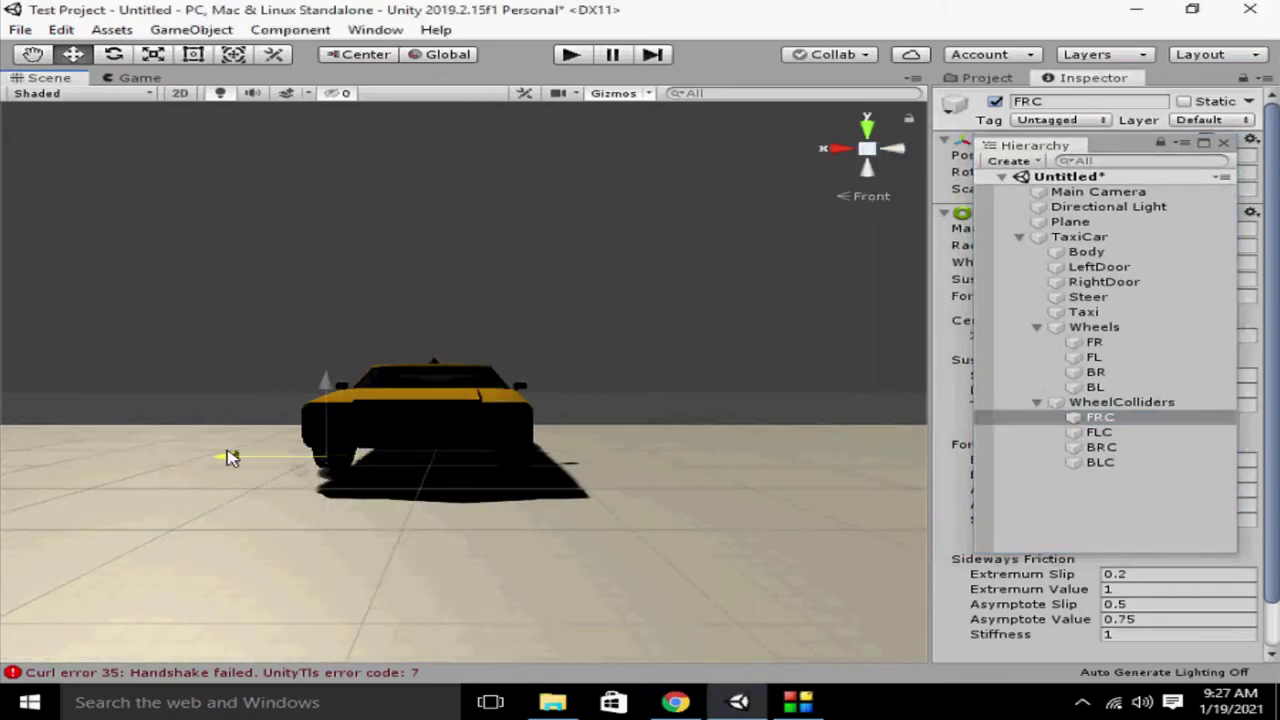
click(838, 152)
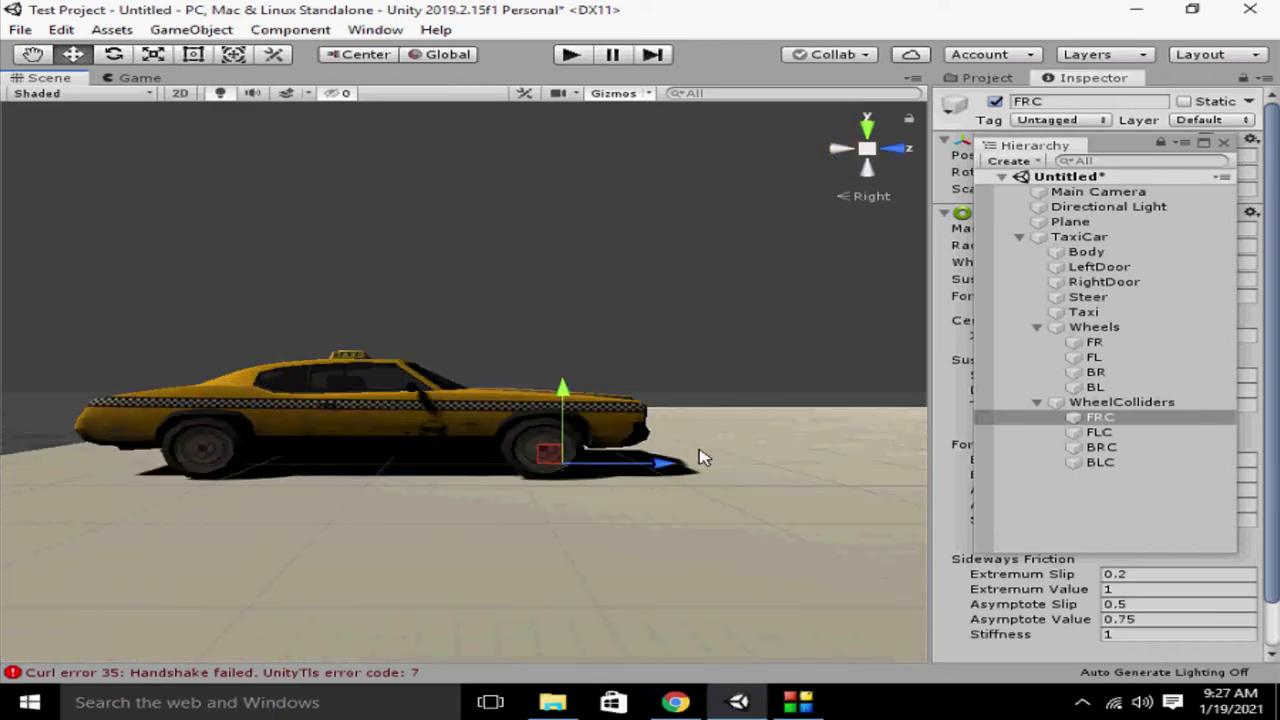
drag(548, 402, 551, 385)
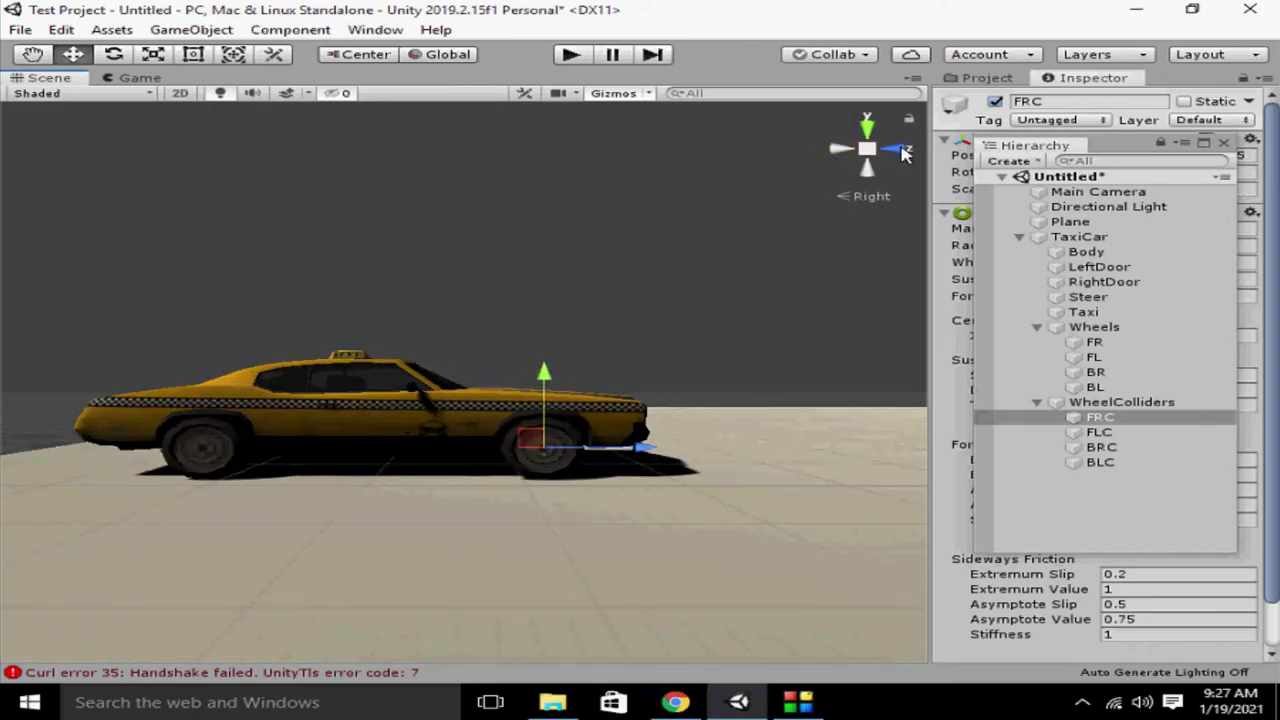
click(902, 150)
click(894, 151)
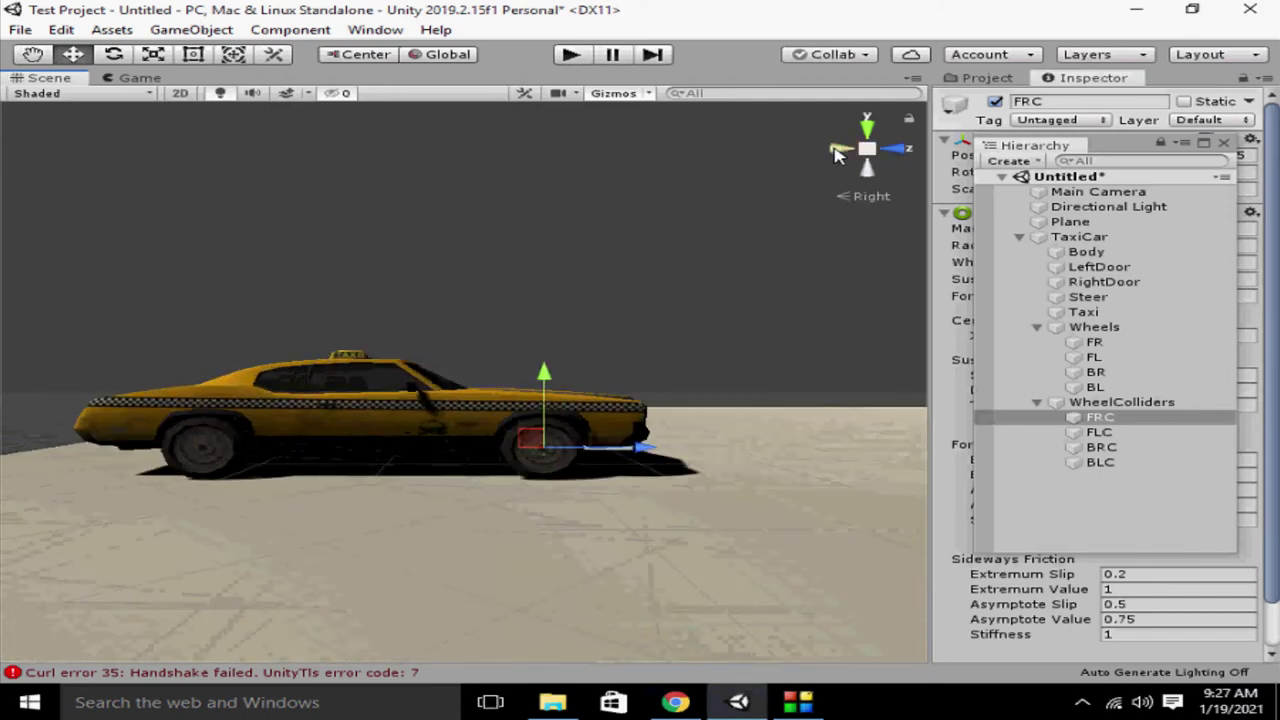
click(1096, 376)
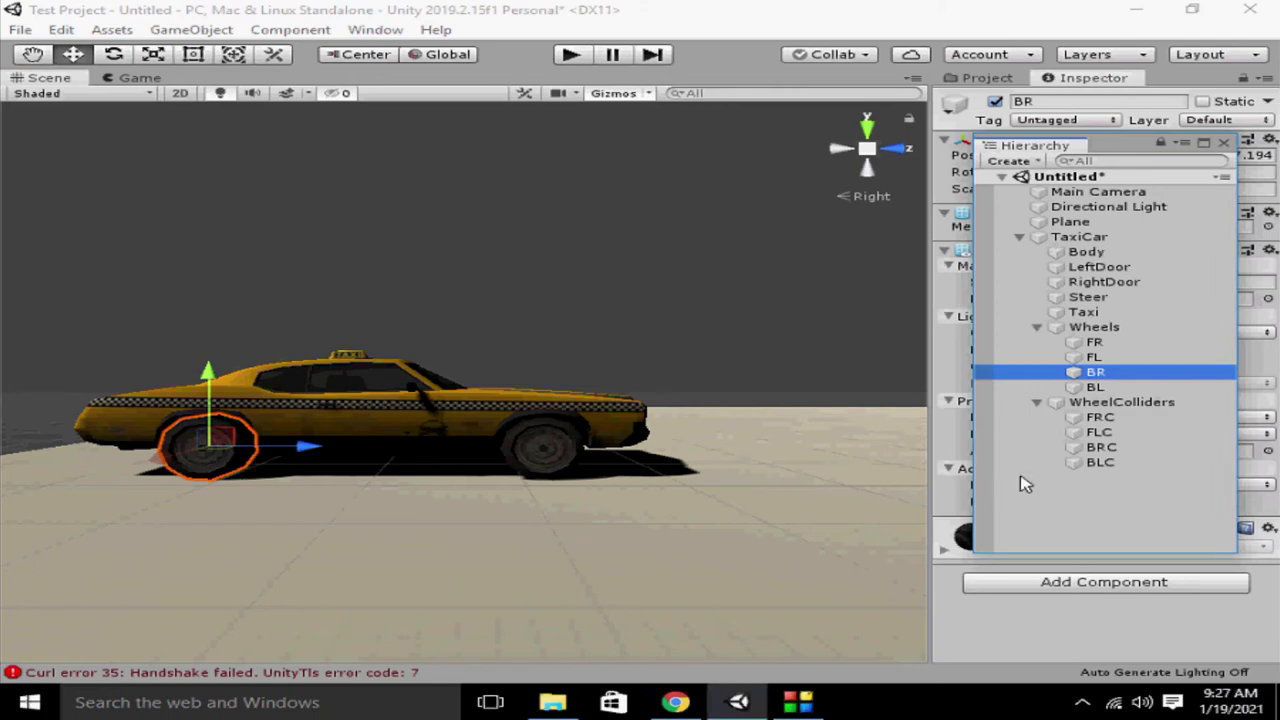
Move the BRC collider sideways, along the car and slightly up toward the back-right wheel
click(1098, 447)
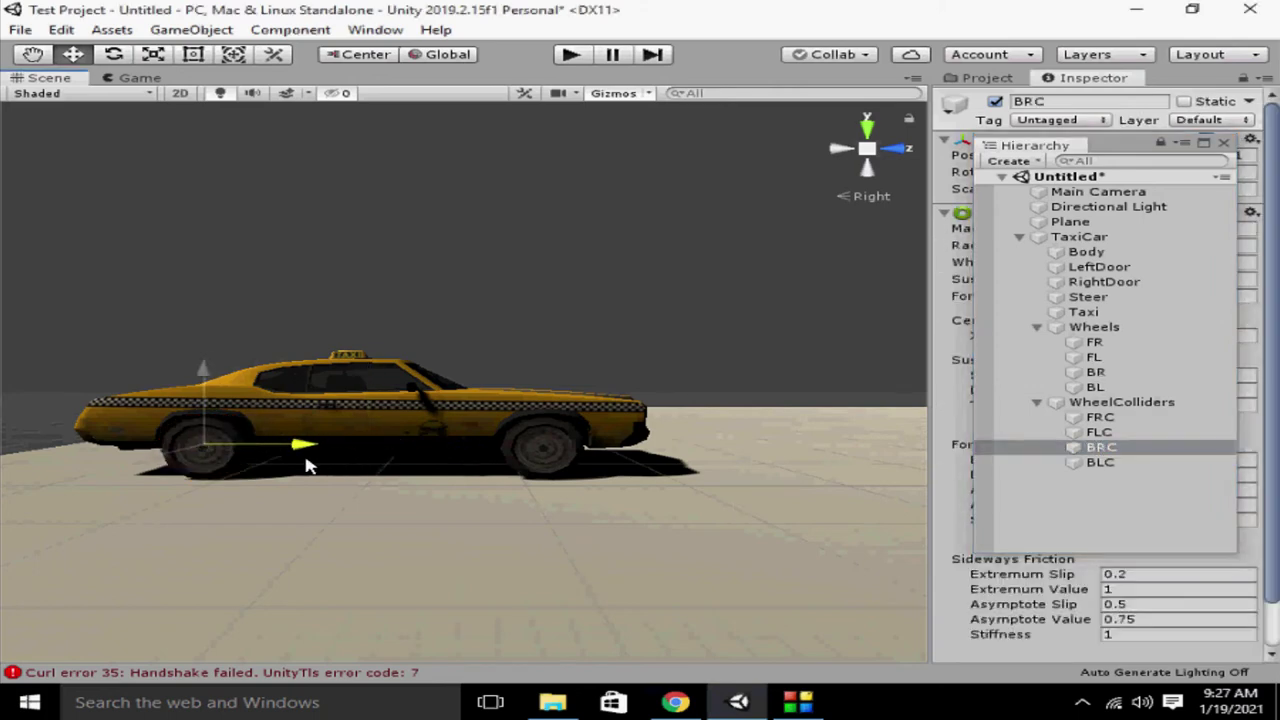
click(846, 149)
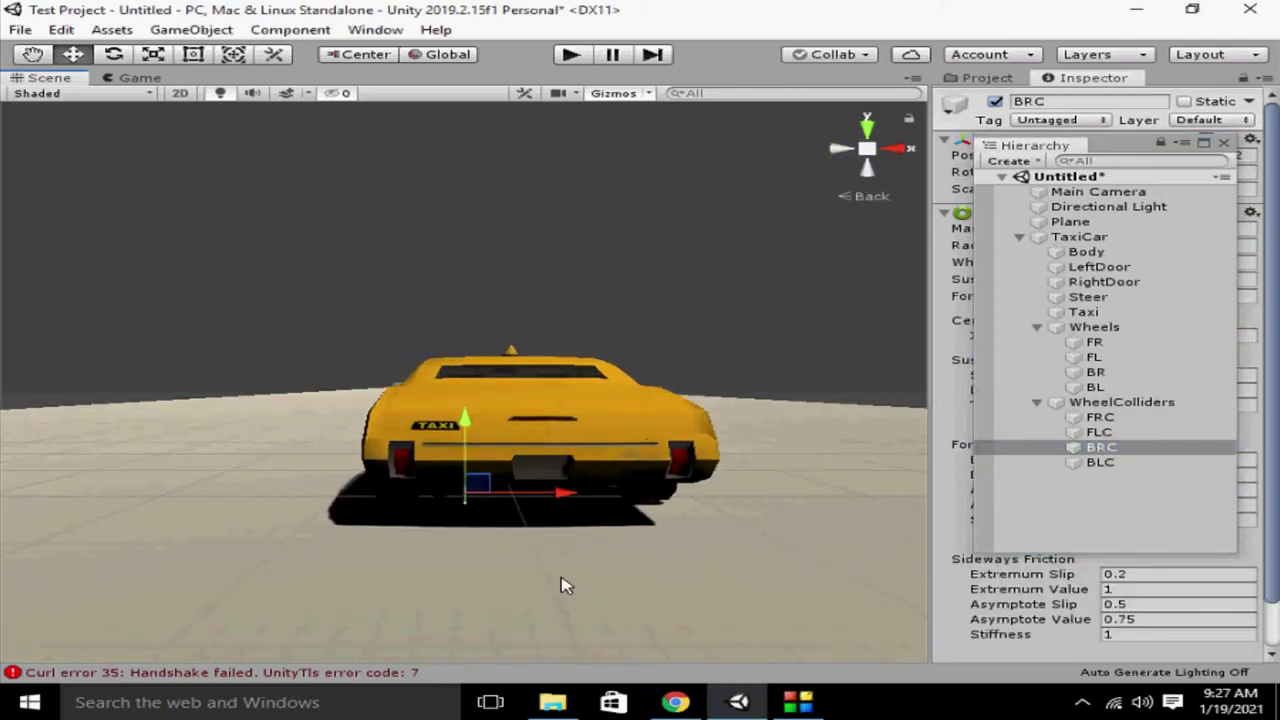
drag(573, 508, 765, 506)
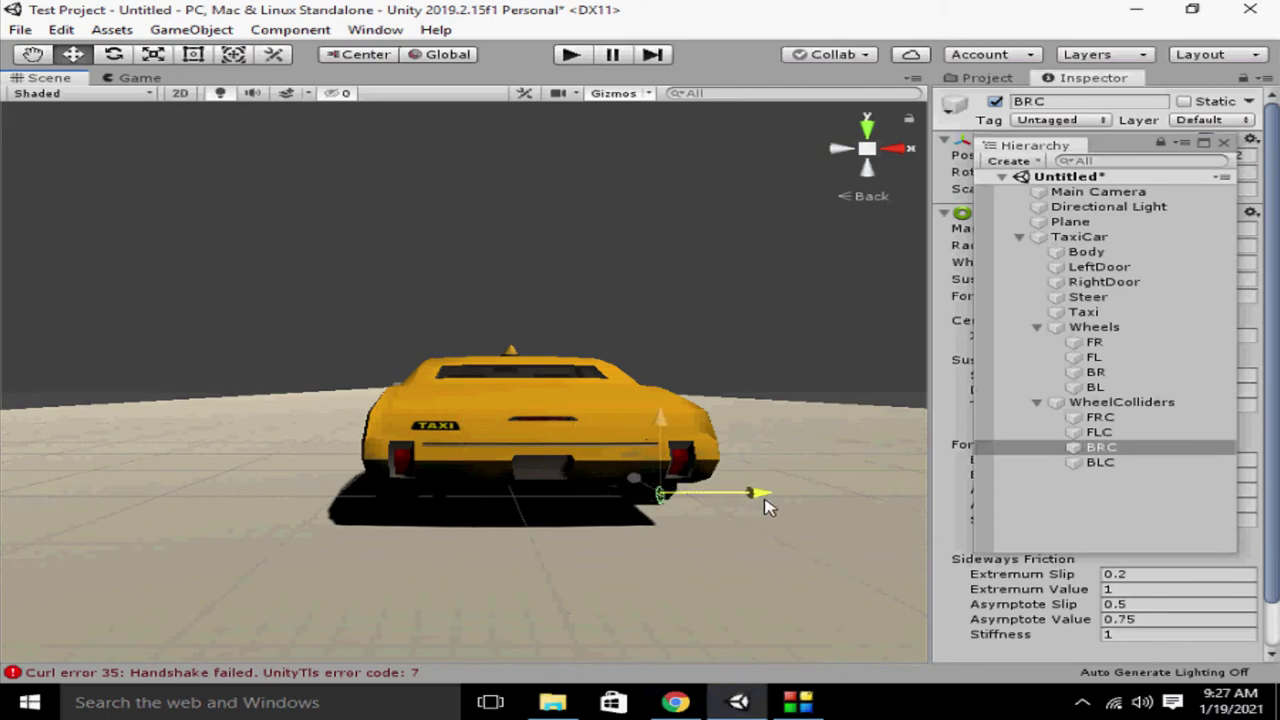
click(896, 148)
drag(242, 458, 298, 459)
drag(203, 382, 203, 372)
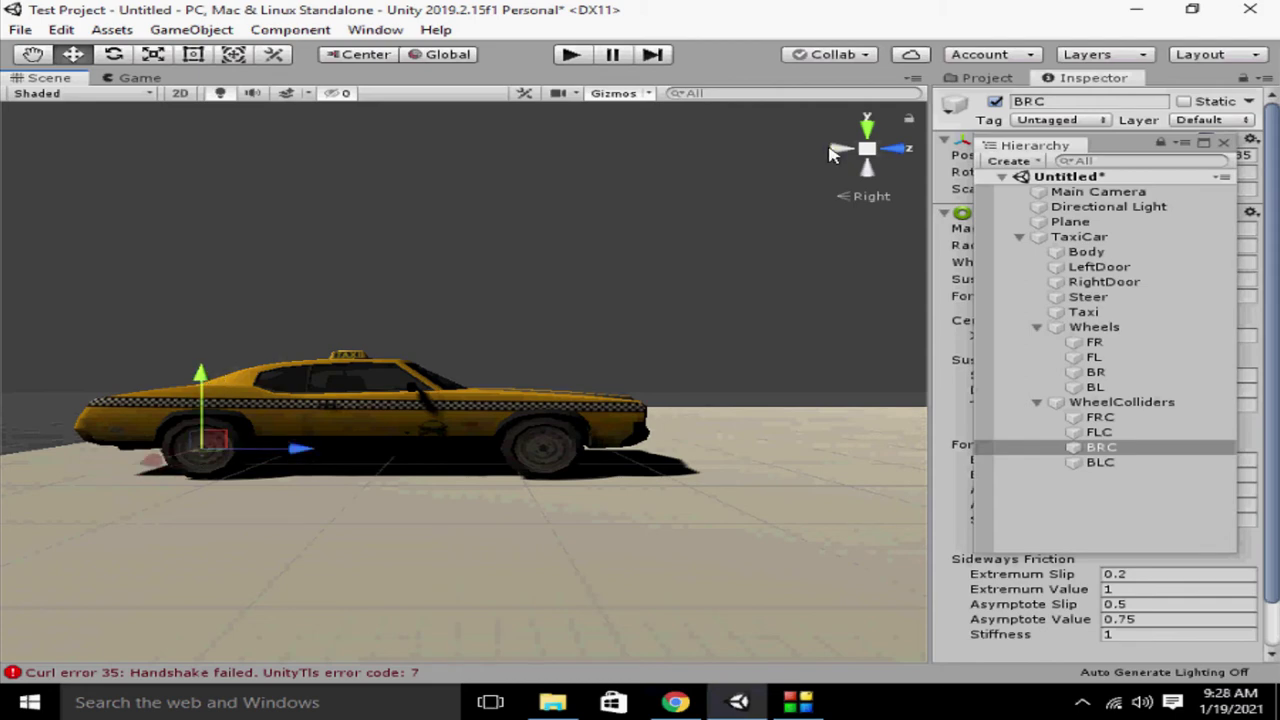
Refine BRC's position along the car's length, checking from the back and right-side views
click(835, 150)
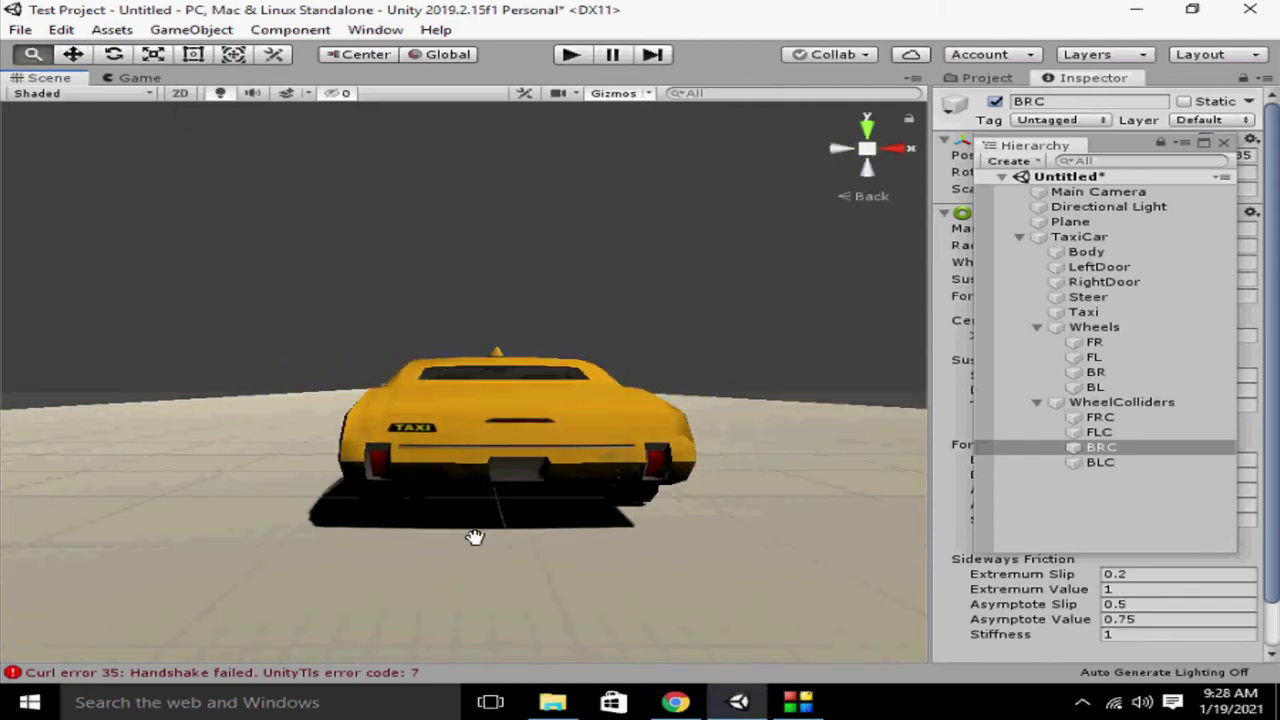
drag(471, 534, 423, 514)
click(85, 52)
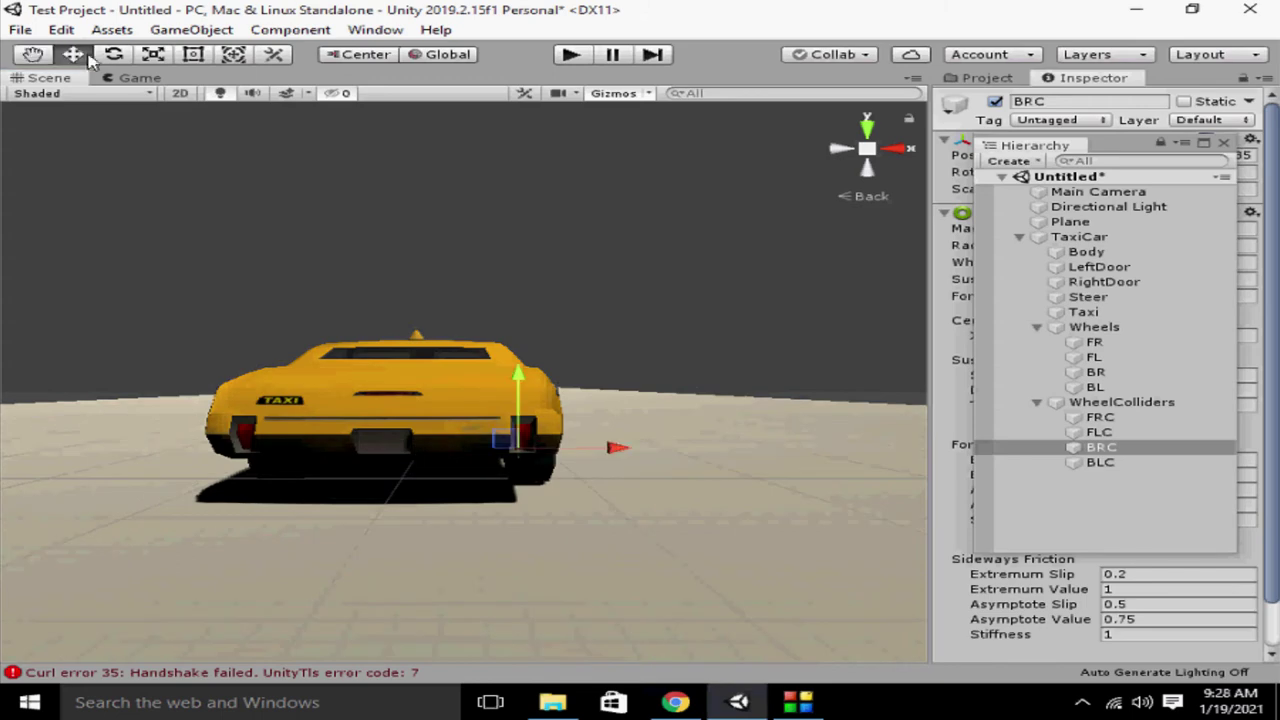
click(897, 149)
drag(325, 432, 337, 432)
click(840, 150)
click(840, 149)
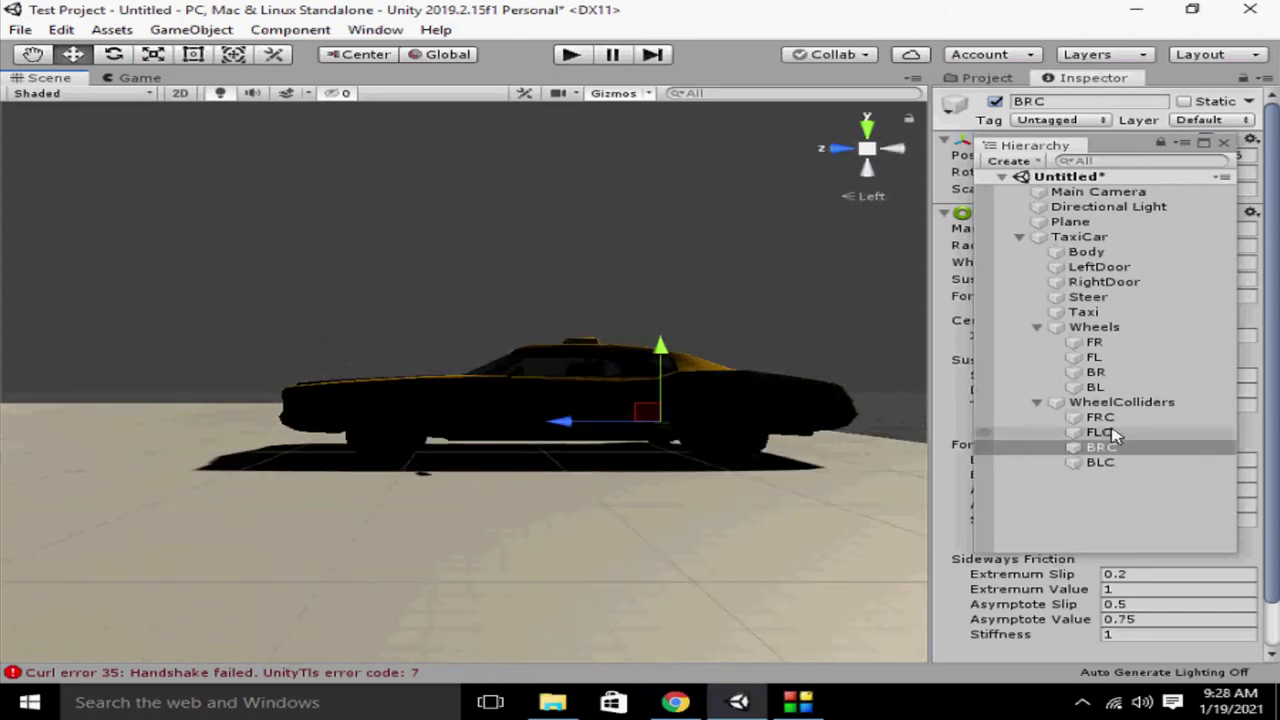
Align the FLC collider with the front-left wheel in front and side views, then select BLC
click(1120, 360)
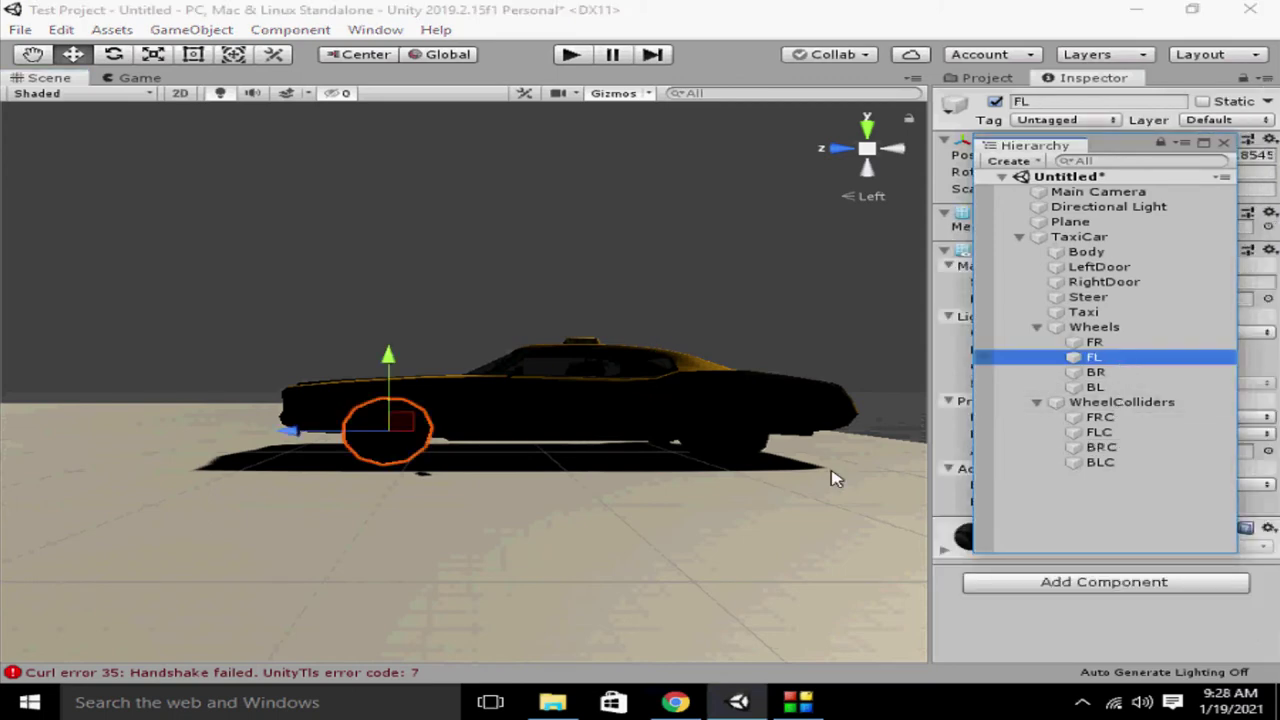
click(1070, 436)
drag(489, 449, 286, 440)
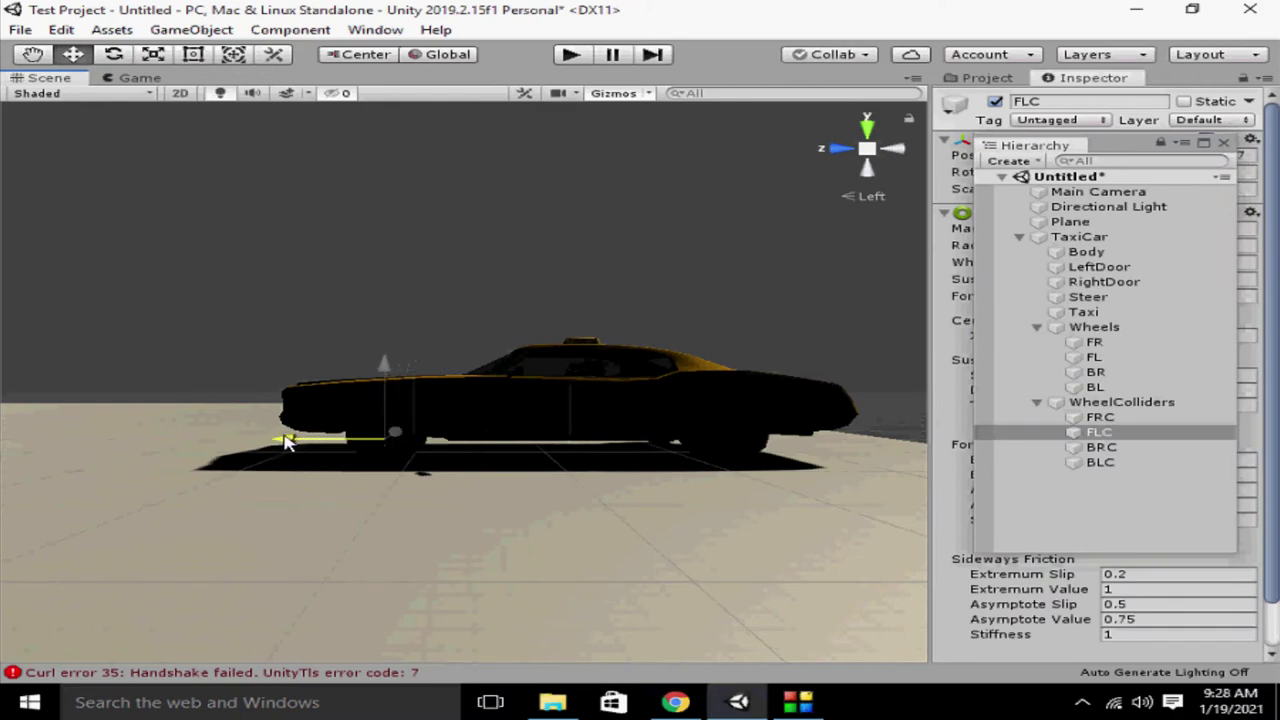
click(898, 146)
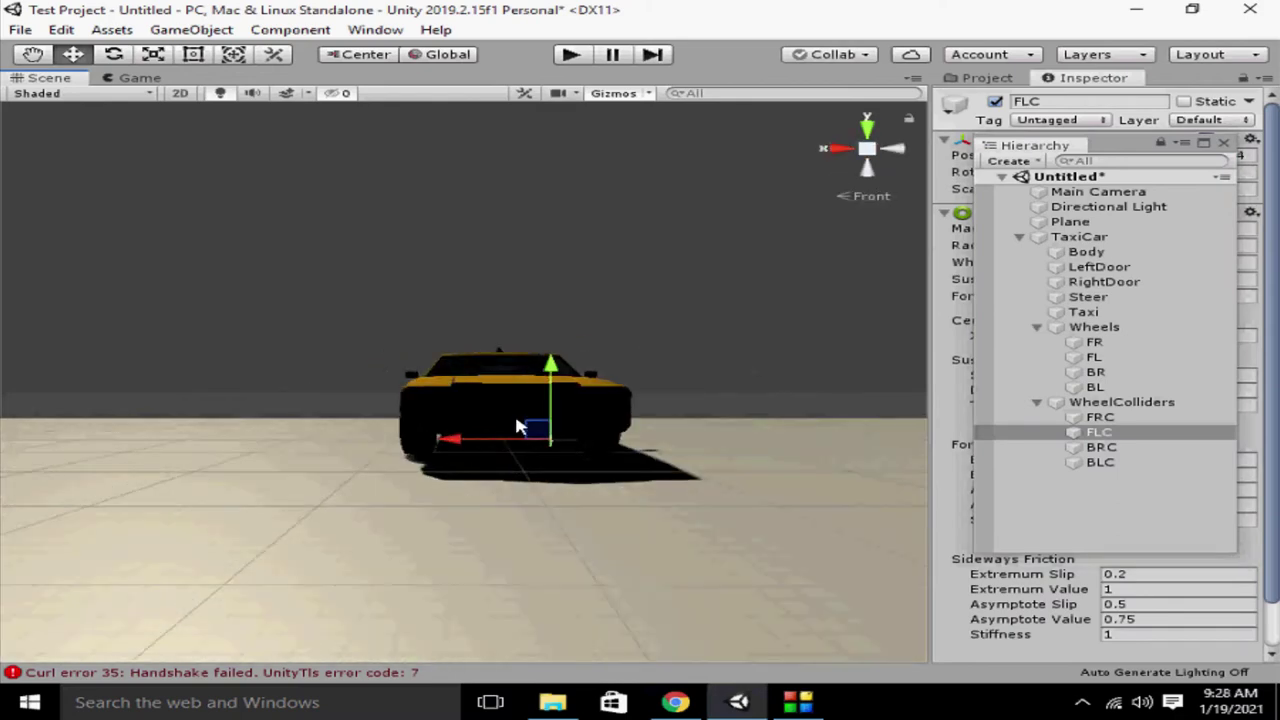
drag(498, 445, 506, 446)
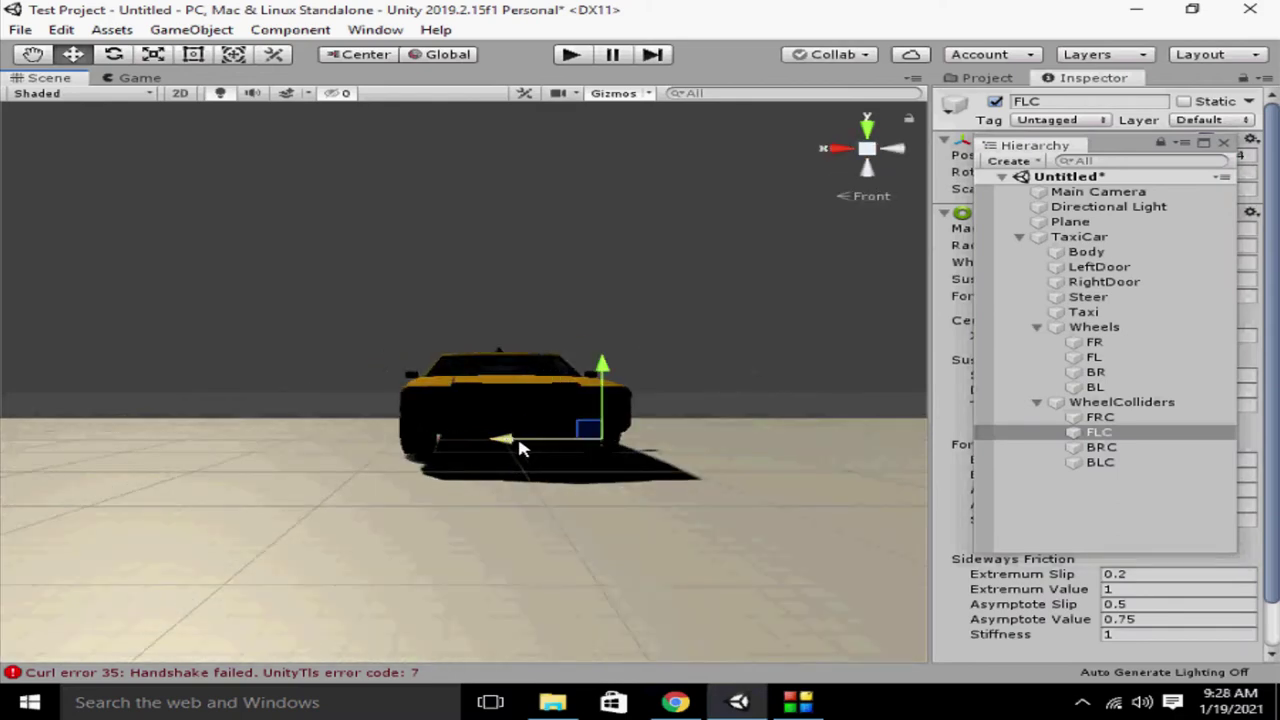
click(895, 153)
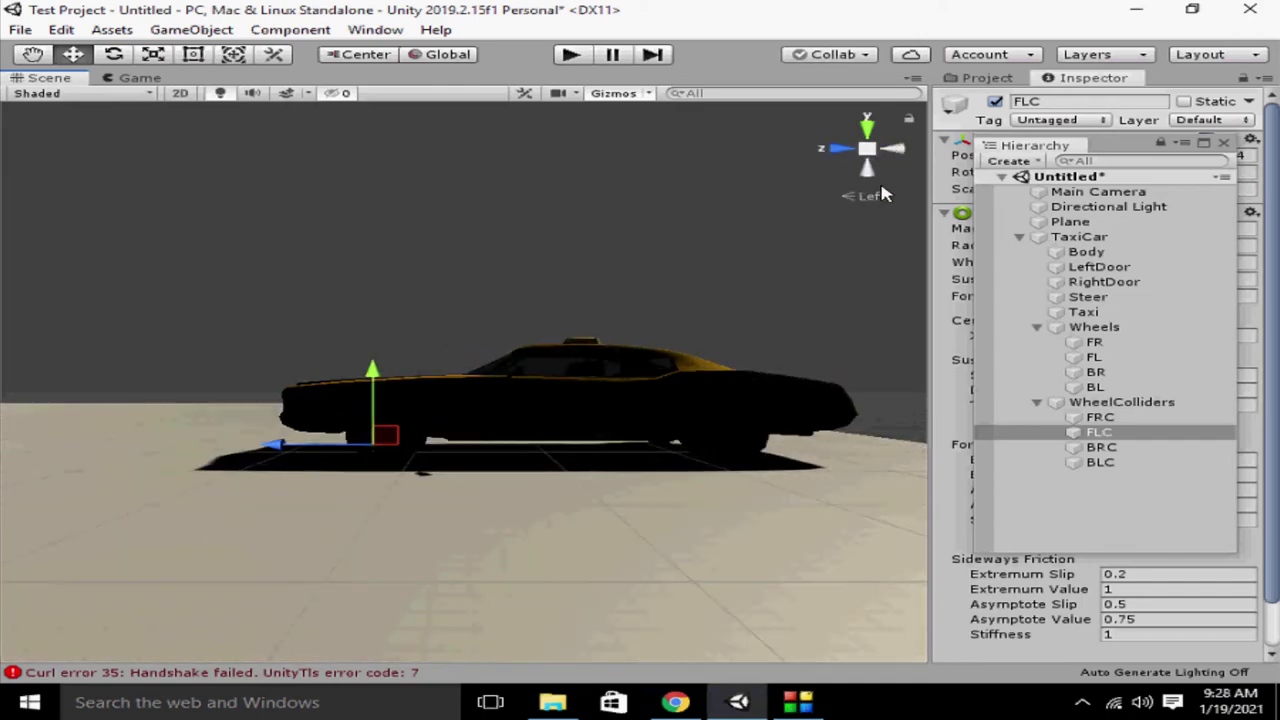
drag(295, 450, 301, 449)
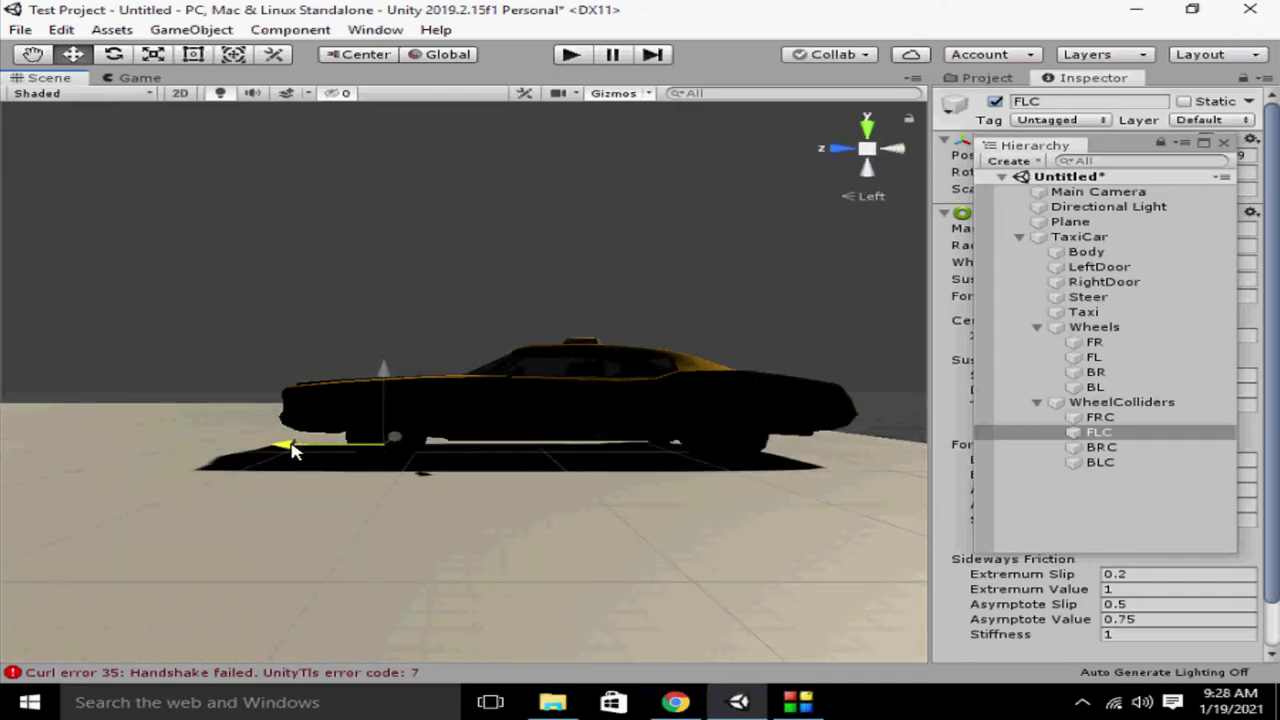
drag(384, 367, 384, 363)
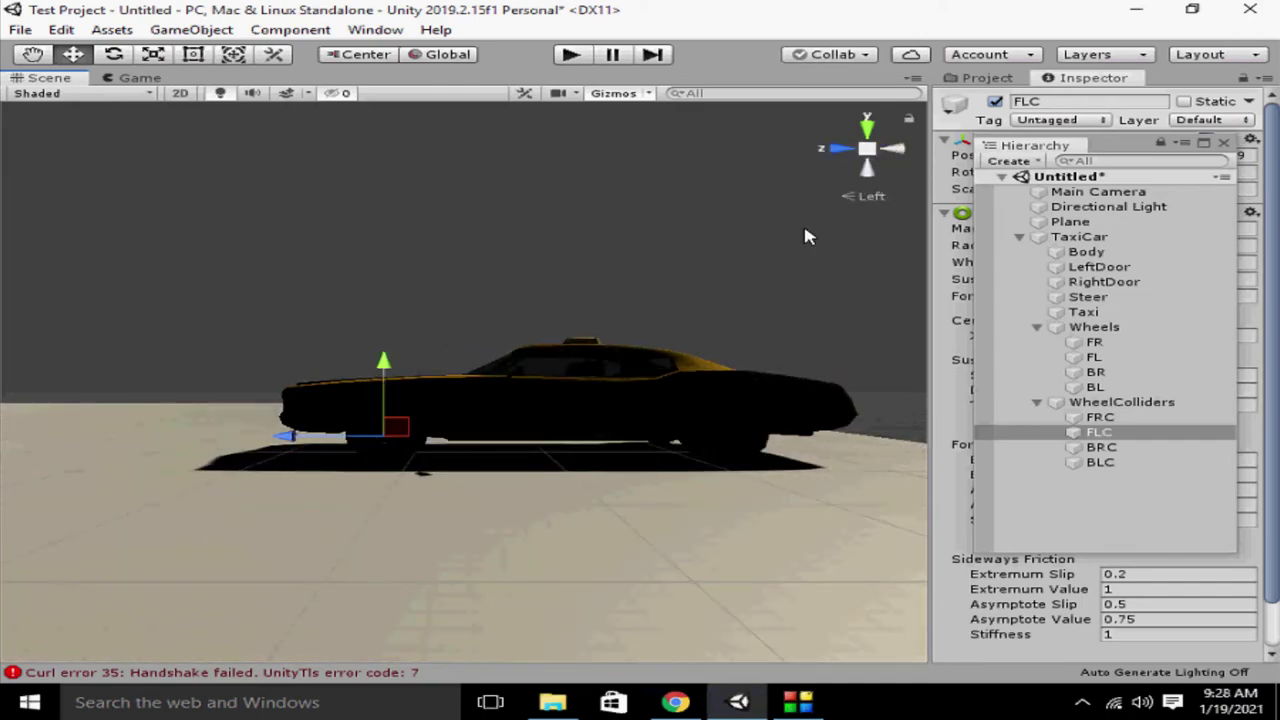
click(839, 152)
click(839, 152)
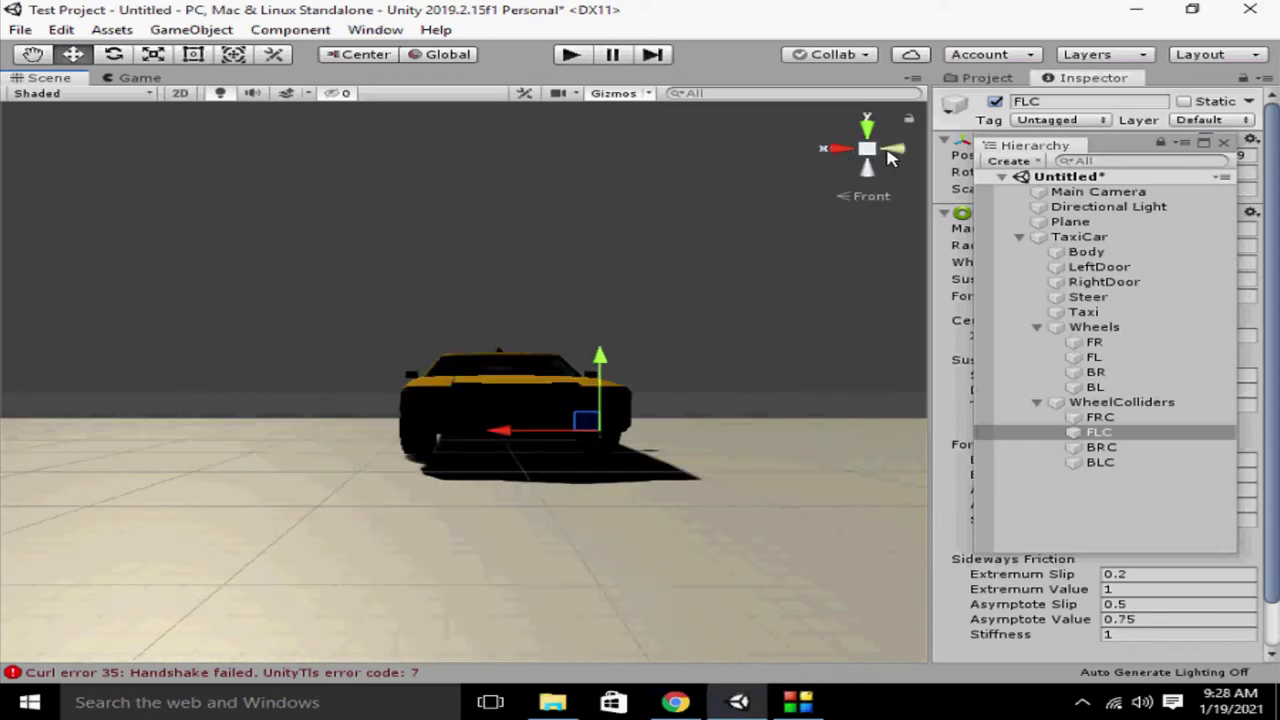
click(1095, 387)
click(1100, 463)
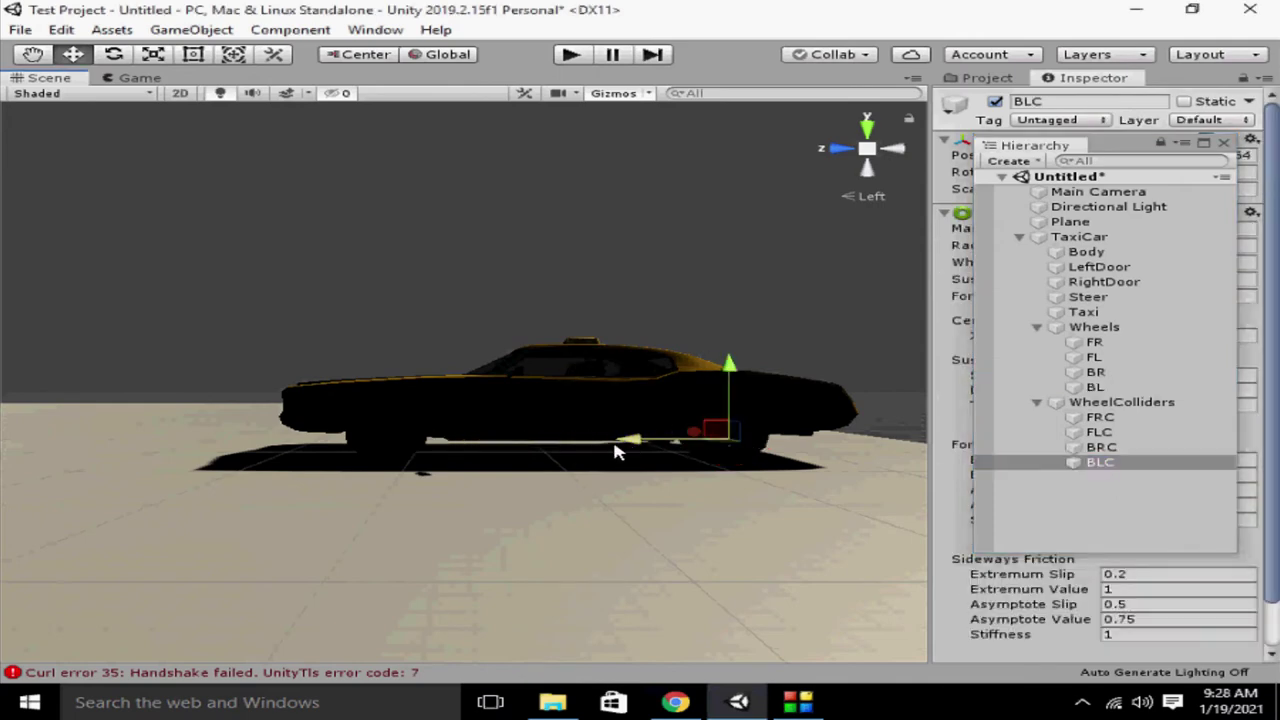
Move BLC onto the rear left wheel, checking in back, left and orthographic views
click(893, 148)
drag(443, 465, 370, 465)
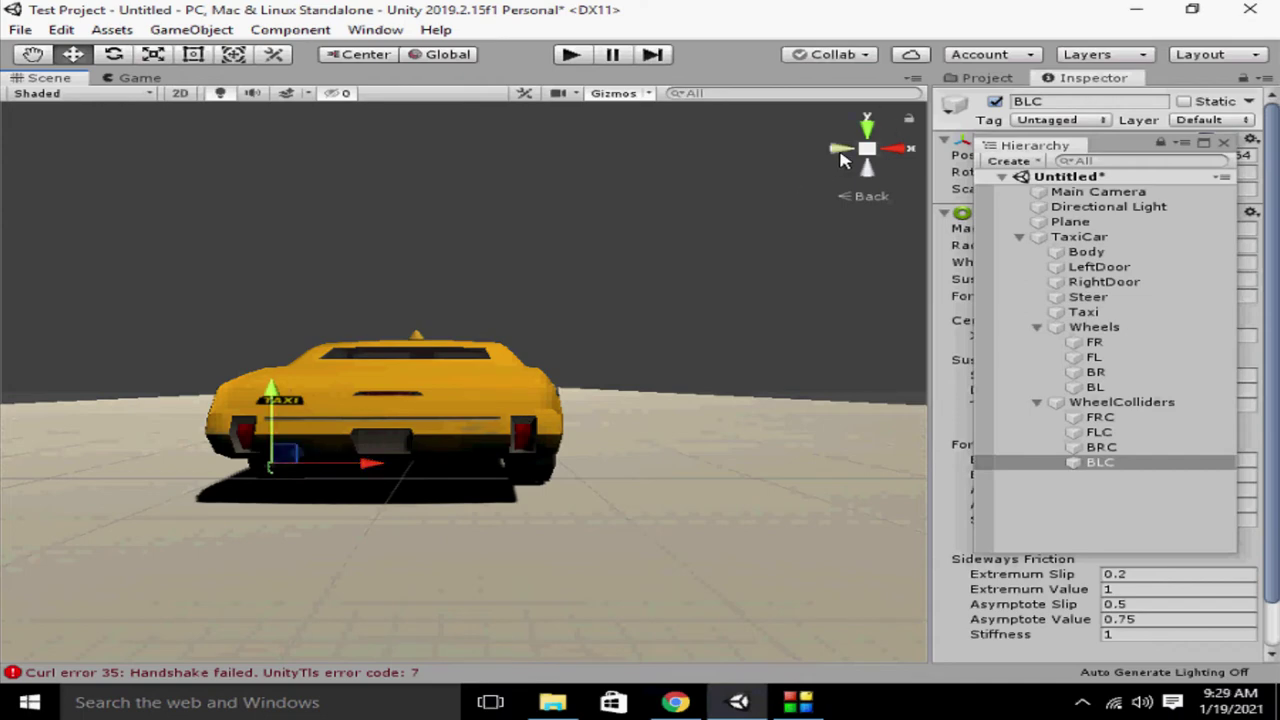
click(840, 156)
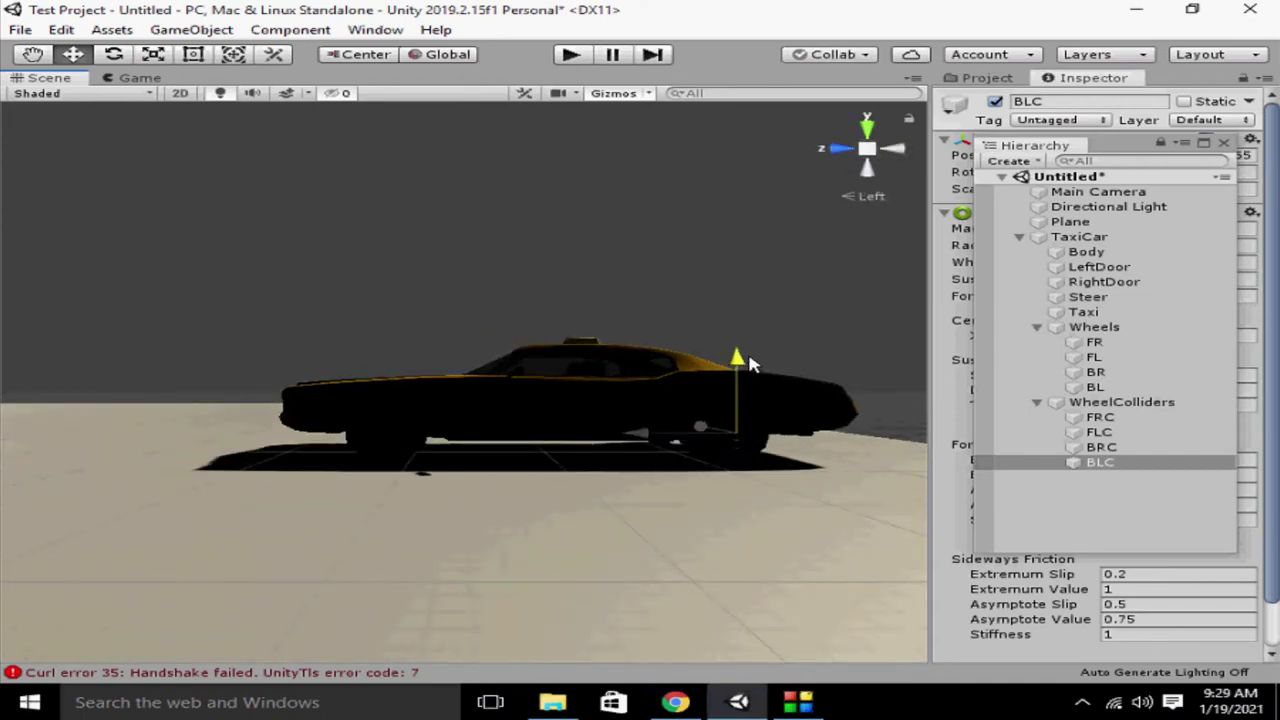
drag(645, 442, 644, 443)
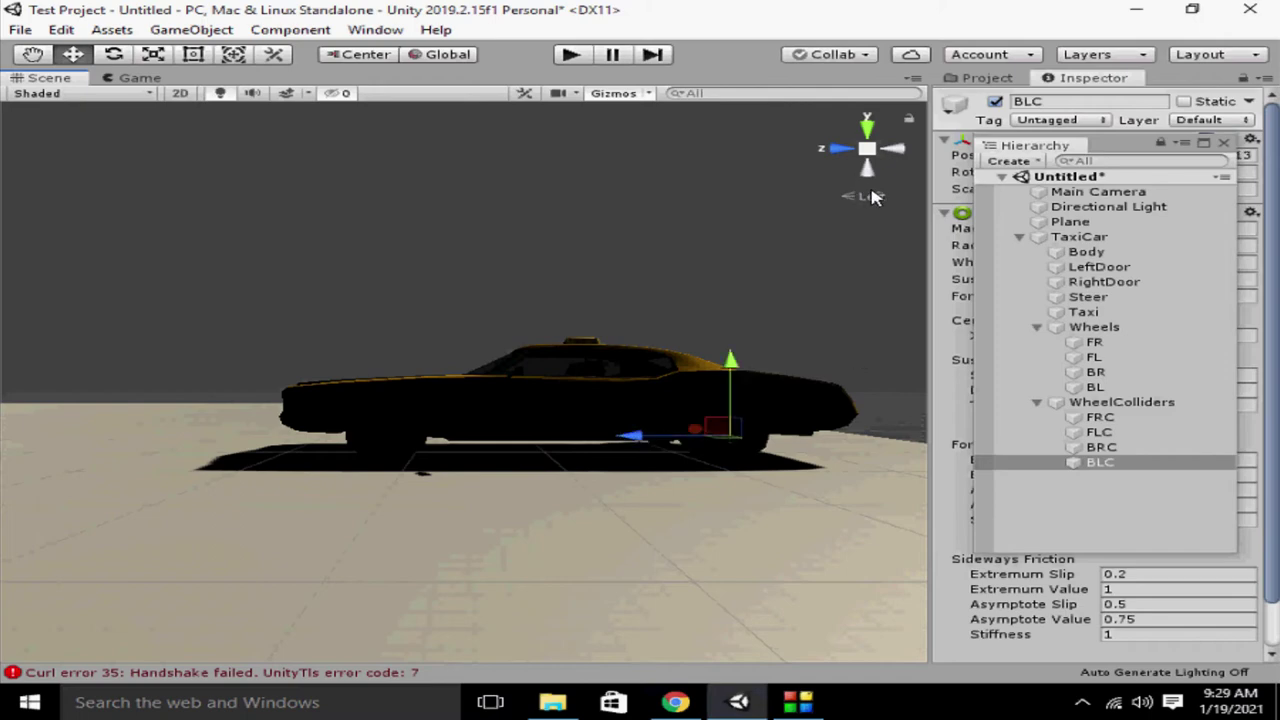
click(893, 148)
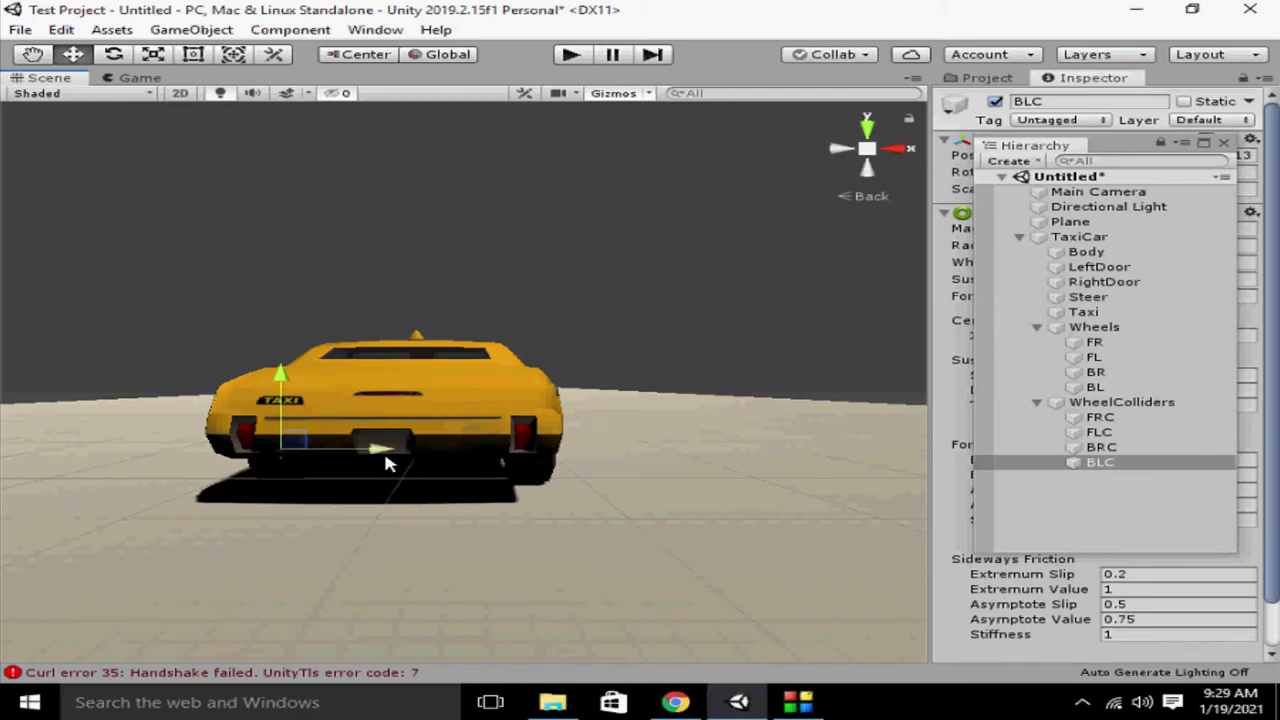
click(858, 152)
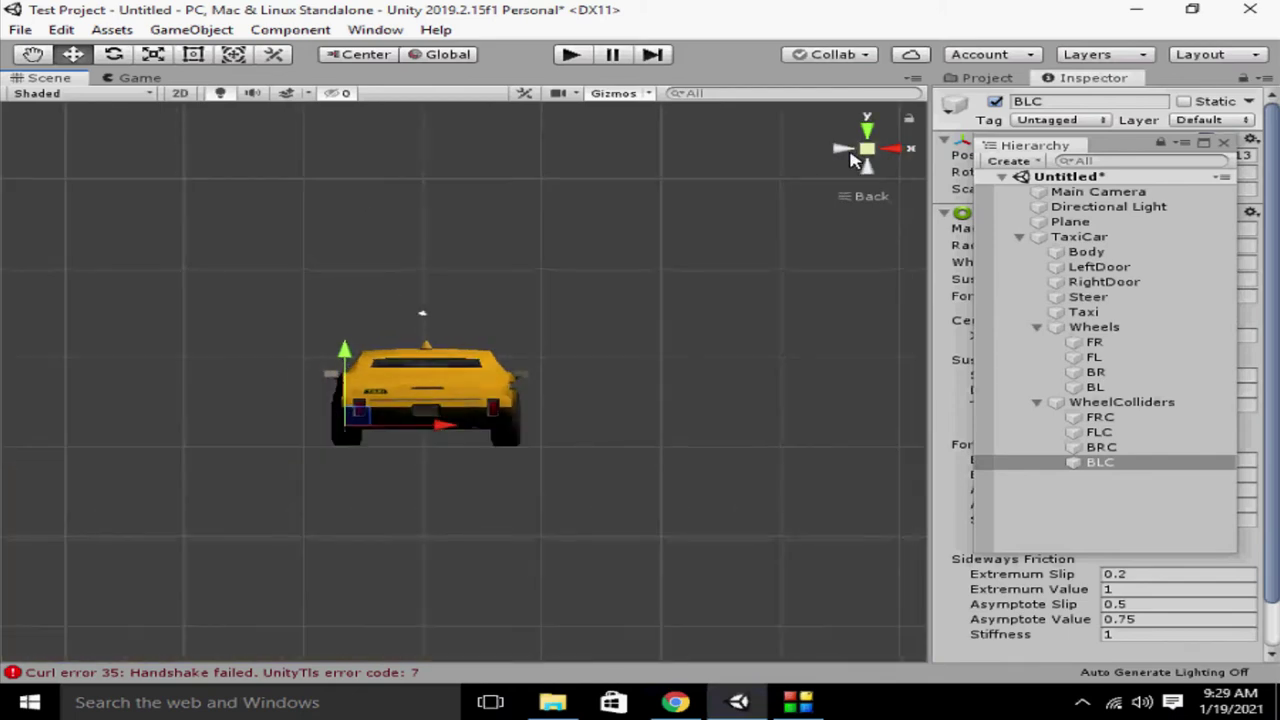
drag(443, 424, 449, 424)
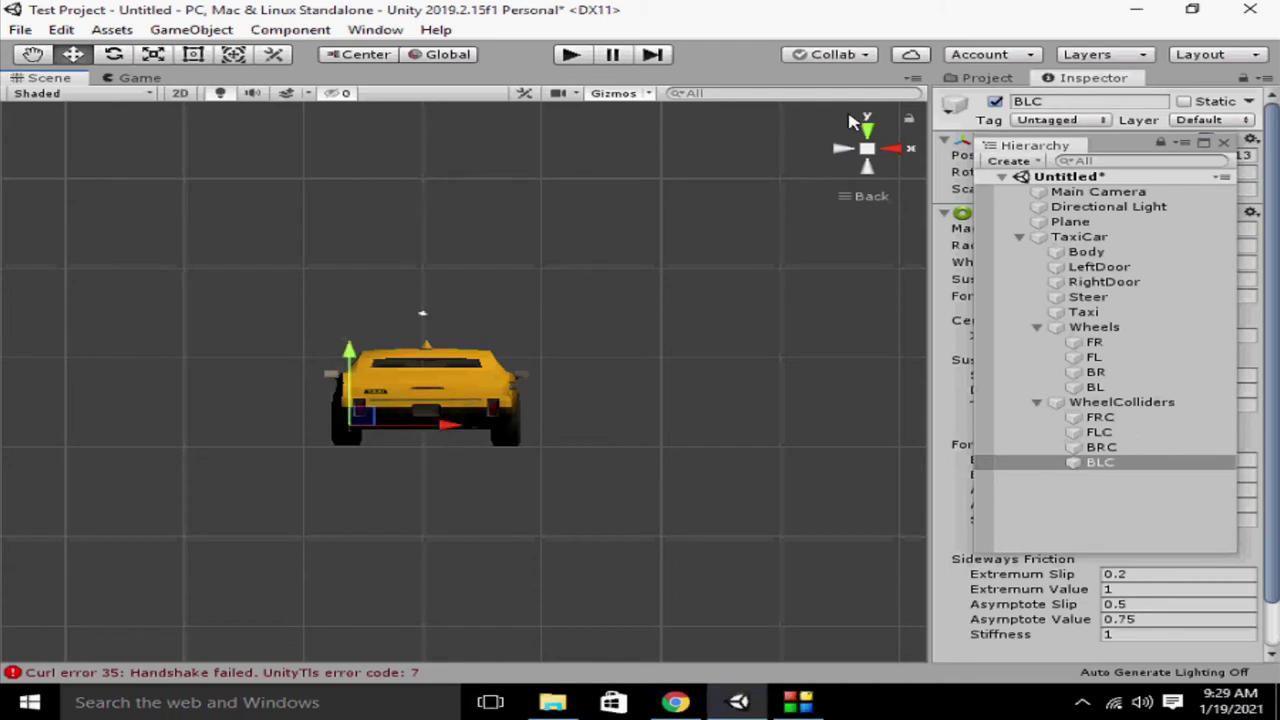
click(838, 148)
drag(577, 424, 570, 424)
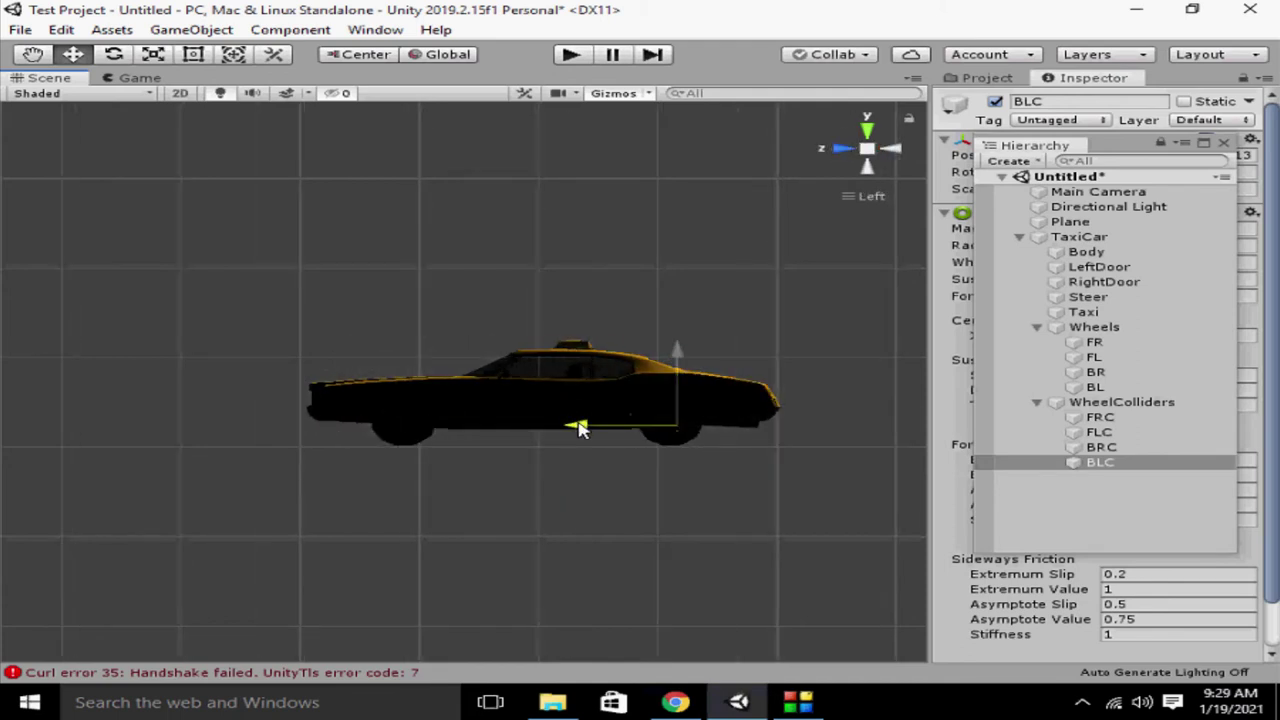
click(868, 150)
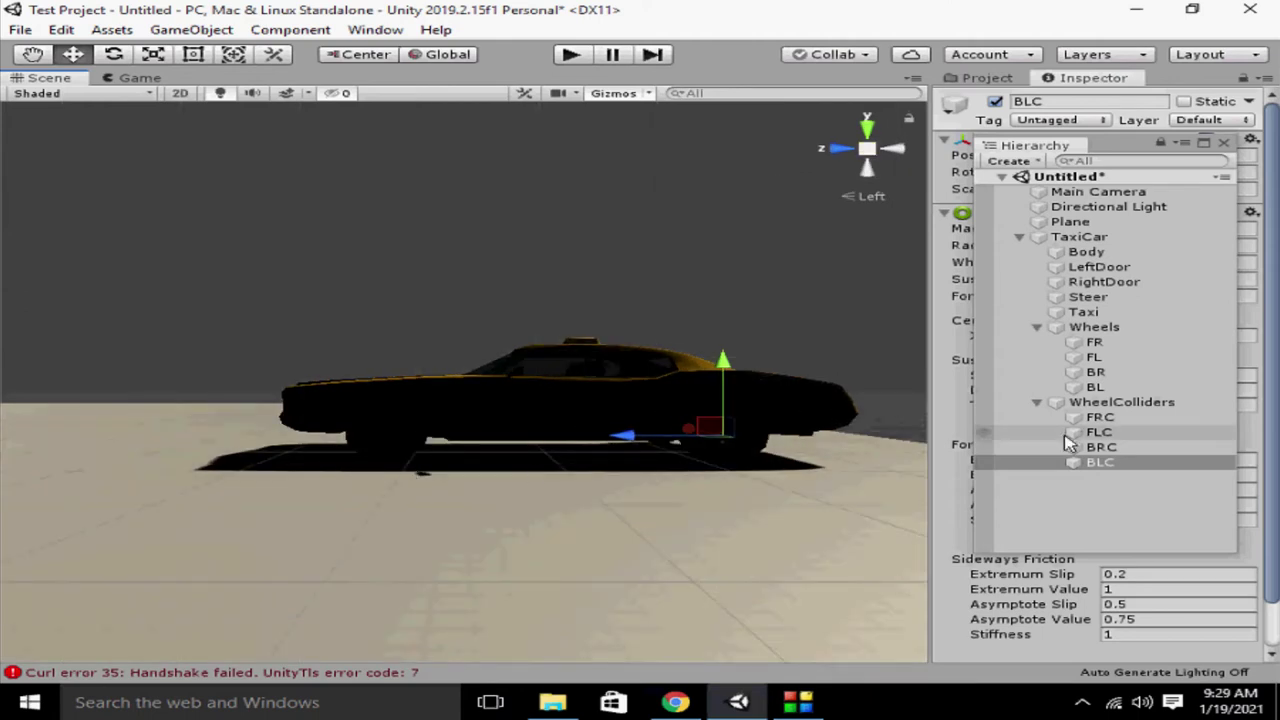
Select all four wheel colliders FRC, FLC, BRC and BLC together
click(1098, 418)
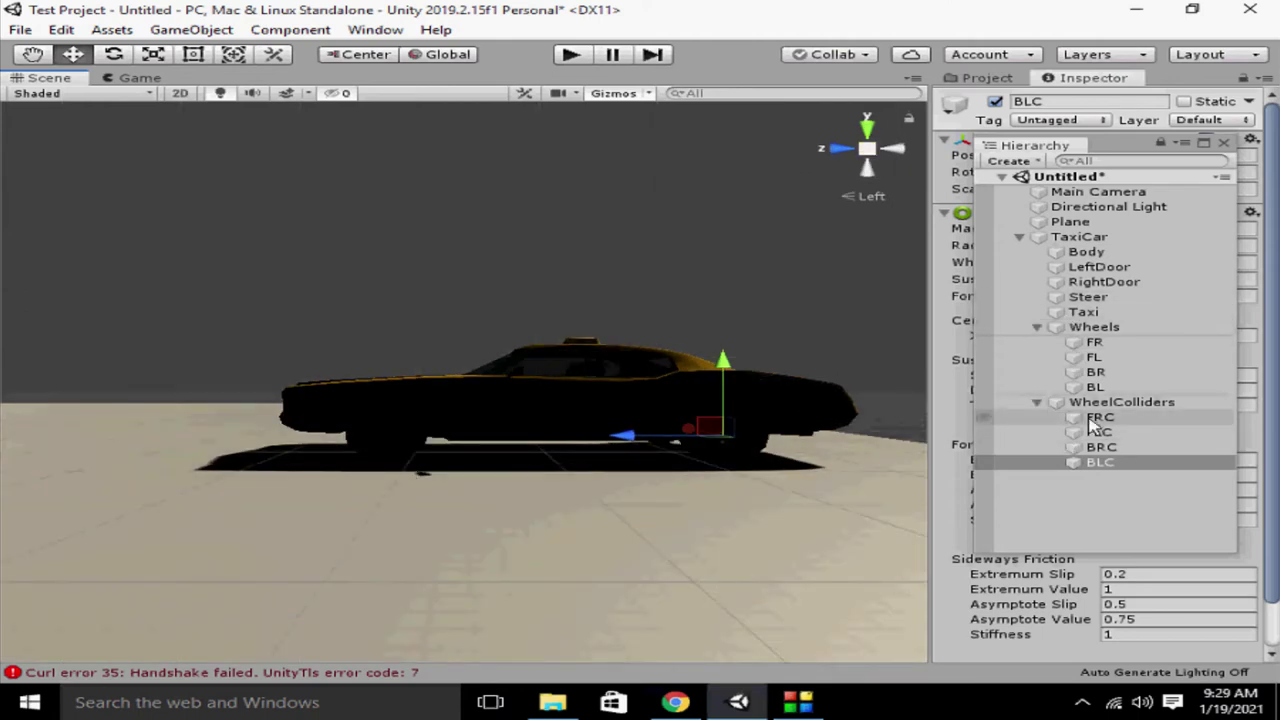
ctrl+click(1098, 432)
ctrl+click(1100, 447)
ctrl+click(1100, 462)
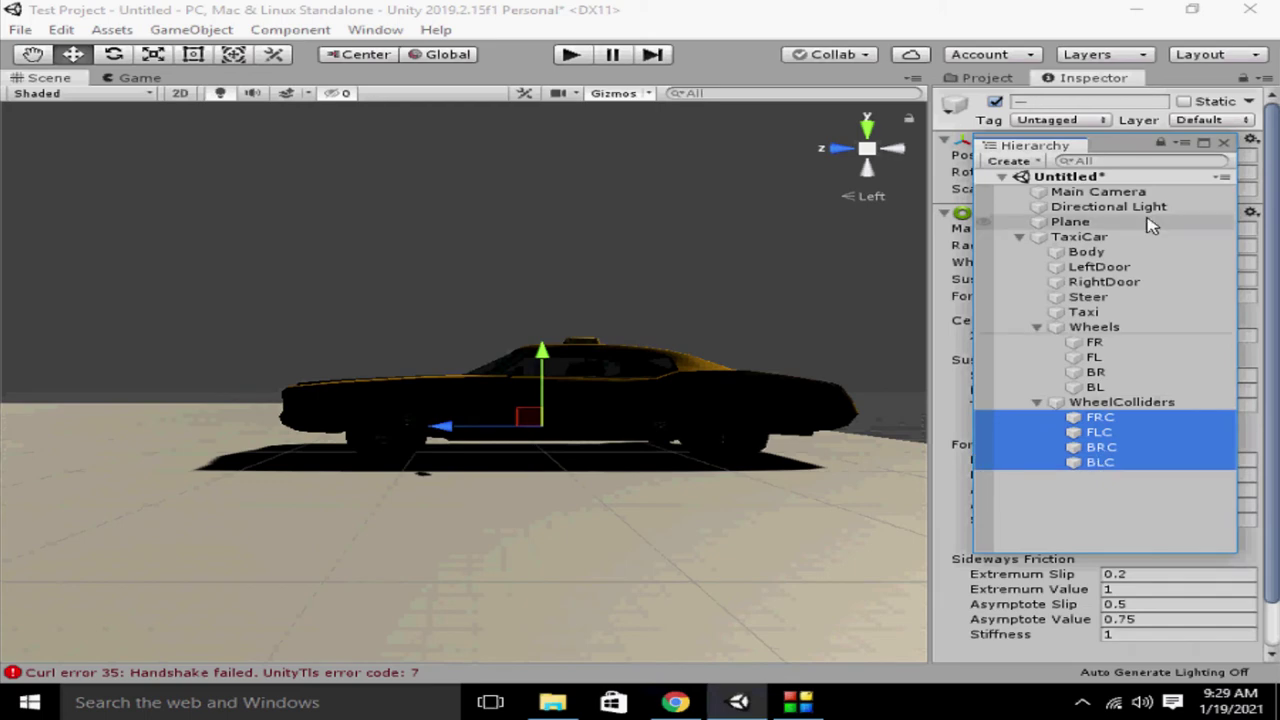
Set the Wheel Collider Radius of FRC, FLC, BRC and BLC to 2.9
drag(1148, 160, 215, 180)
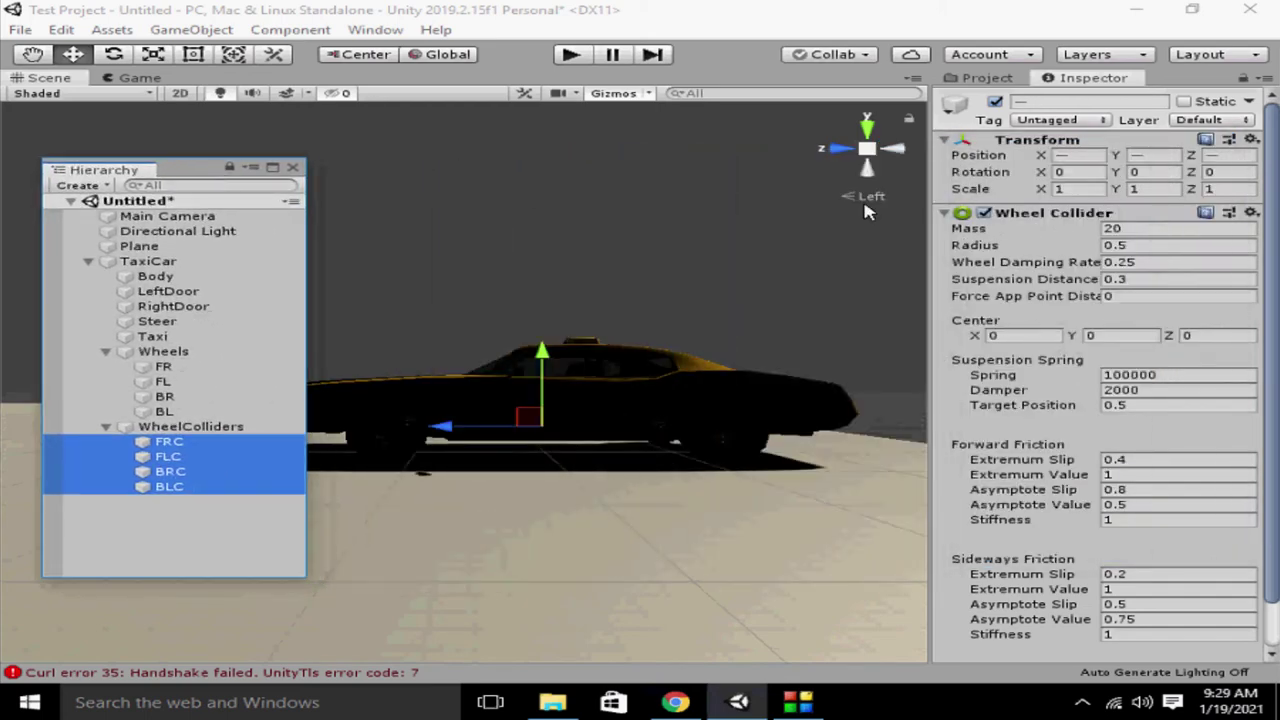
click(1159, 246)
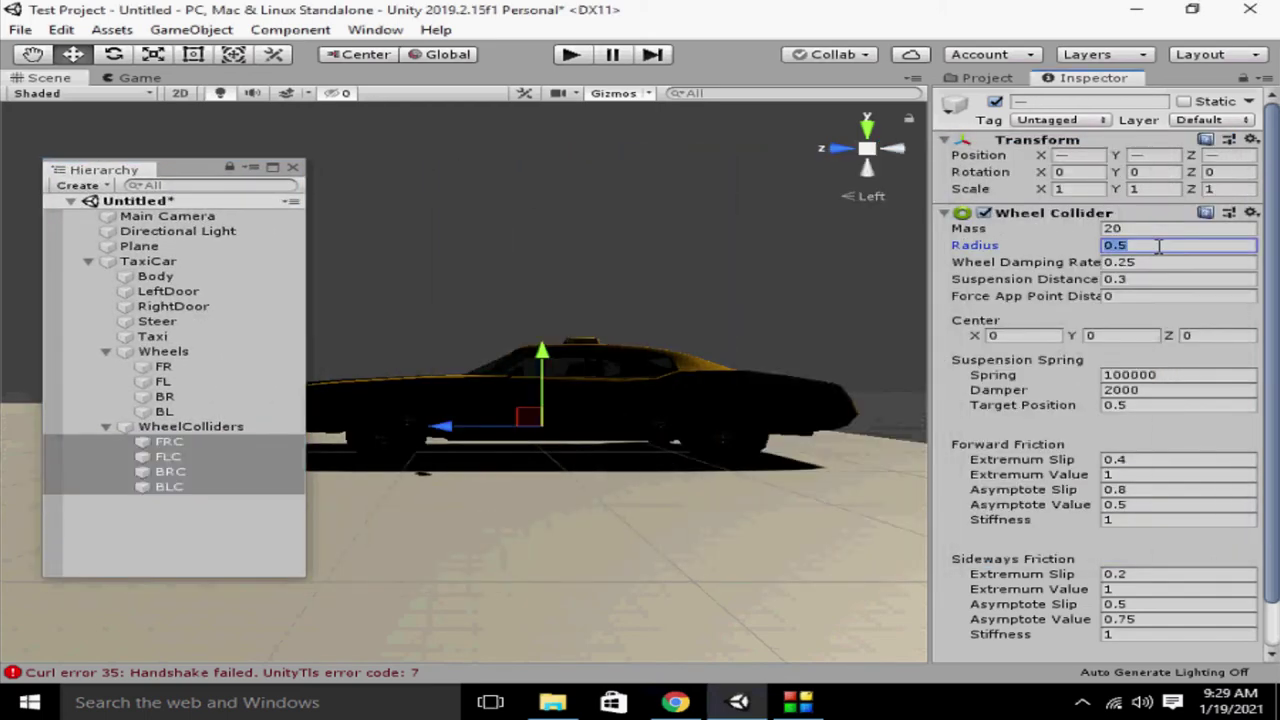
text(2.9)
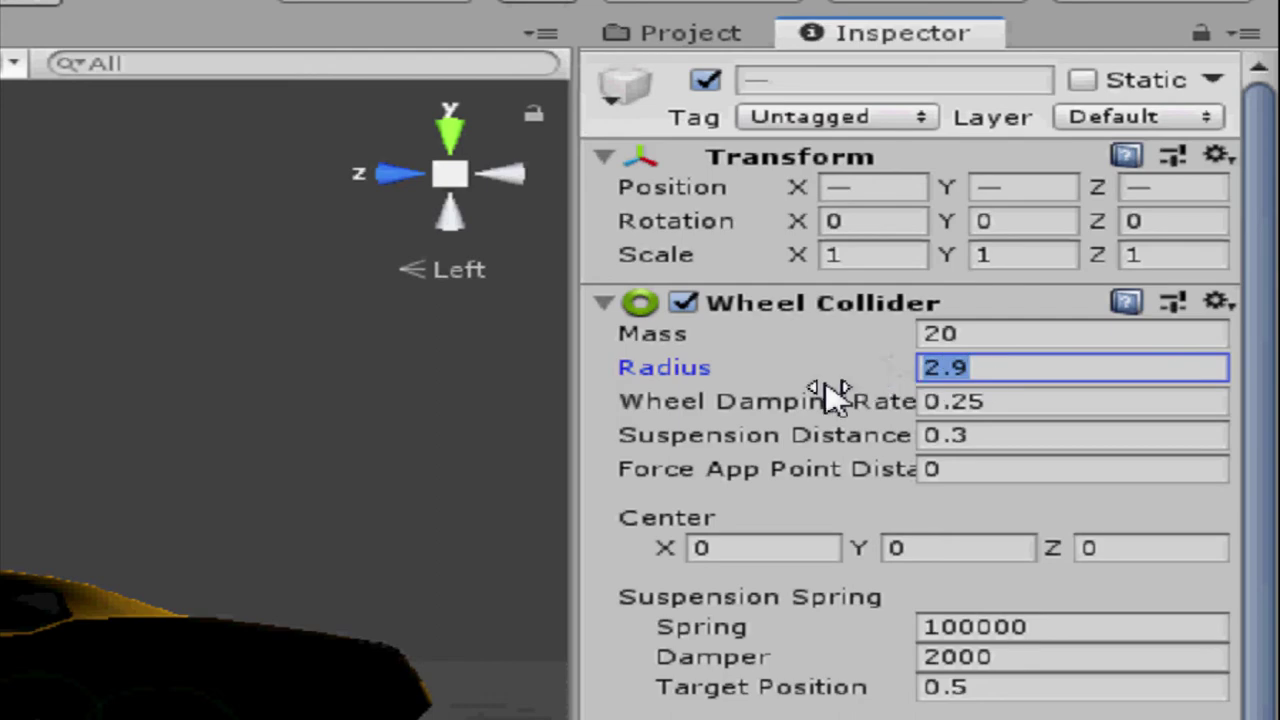
drag(971, 366, 891, 371)
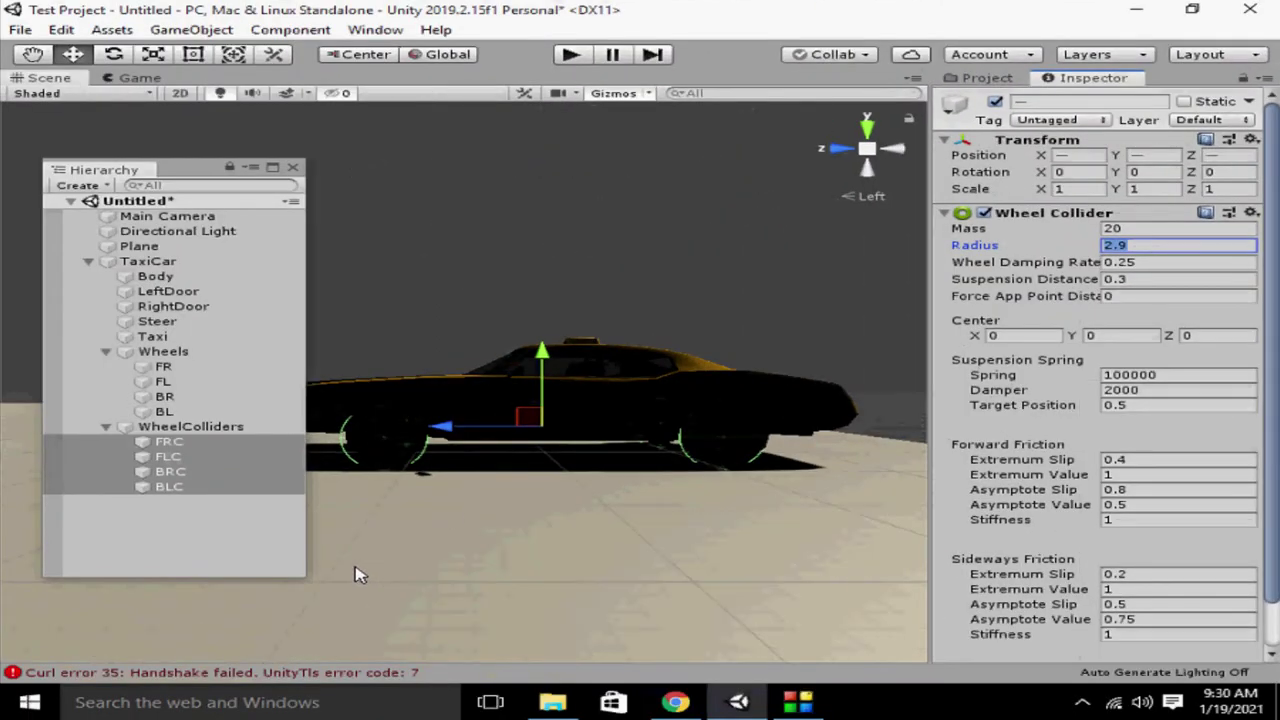
Clear the collider selection and turn the scene to a side view of the taxi
click(143, 515)
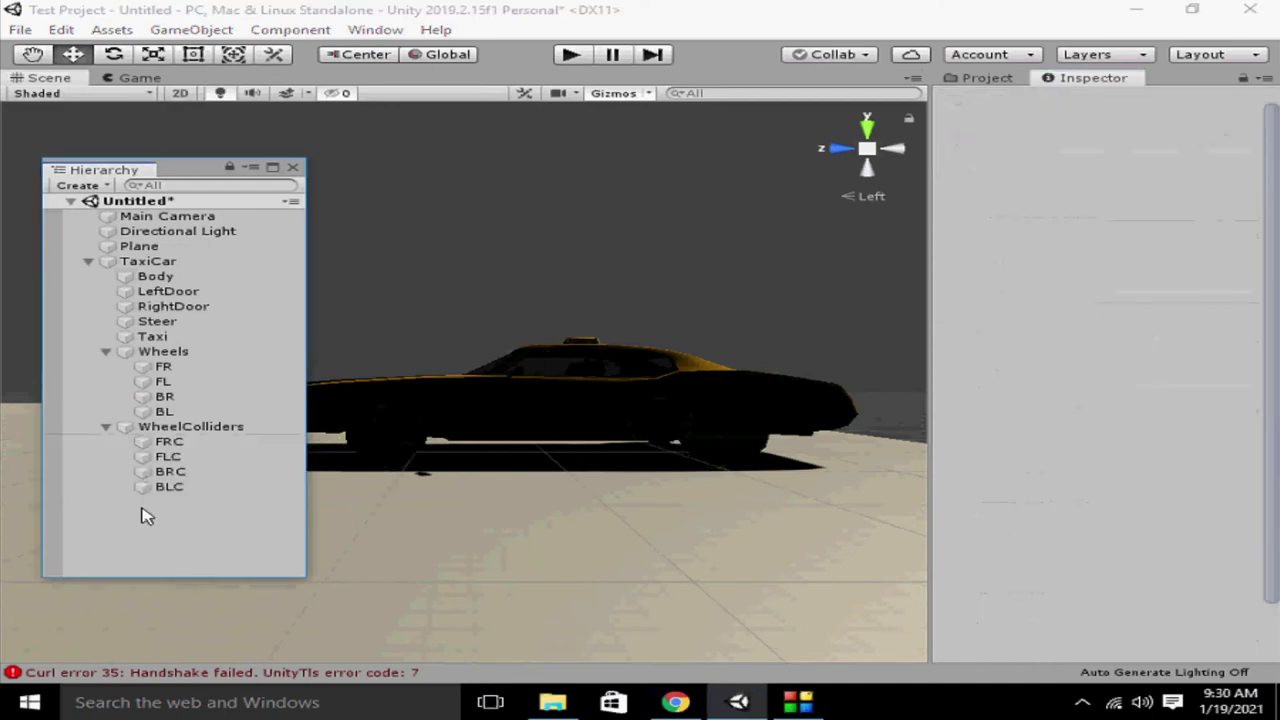
click(168, 428)
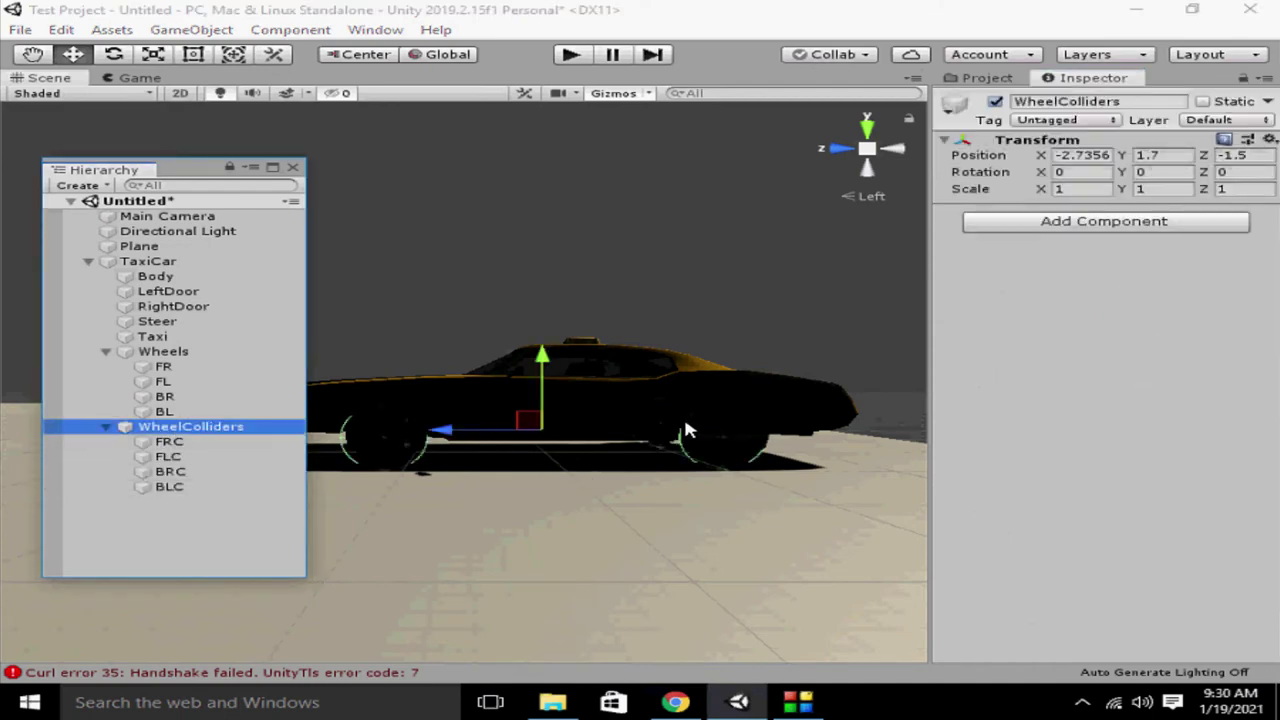
click(906, 156)
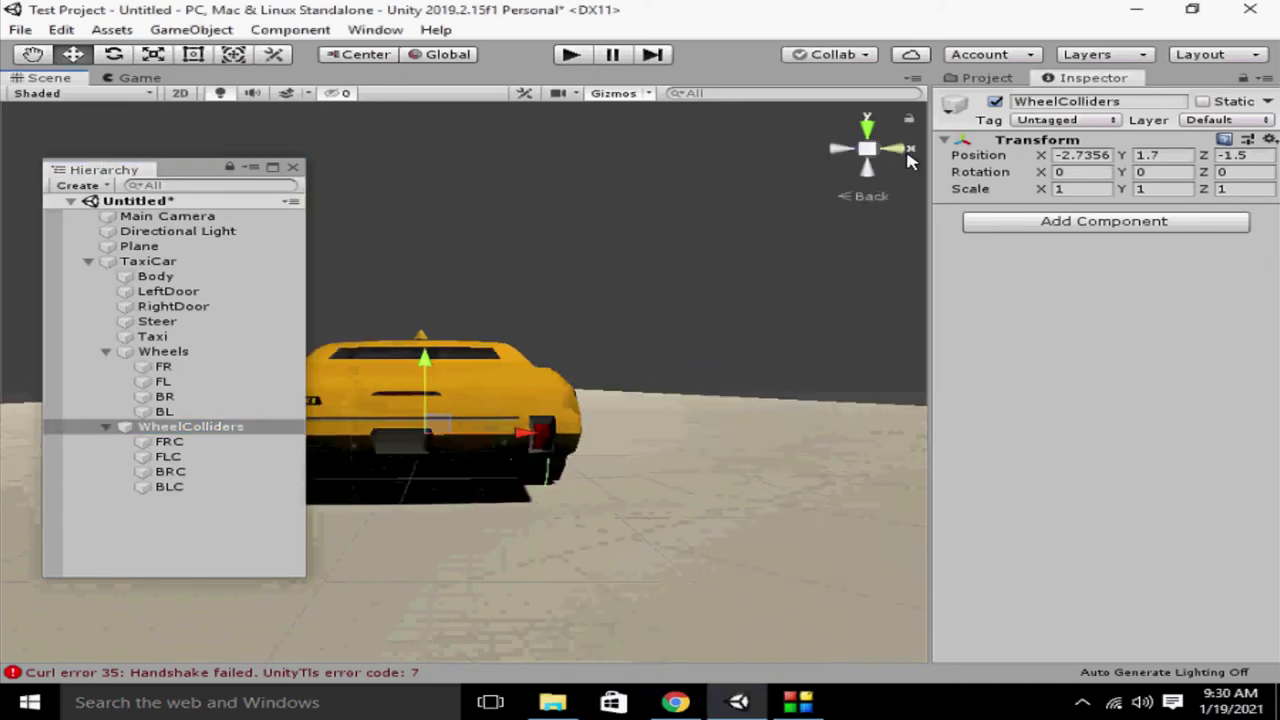
drag(187, 175, 878, 185)
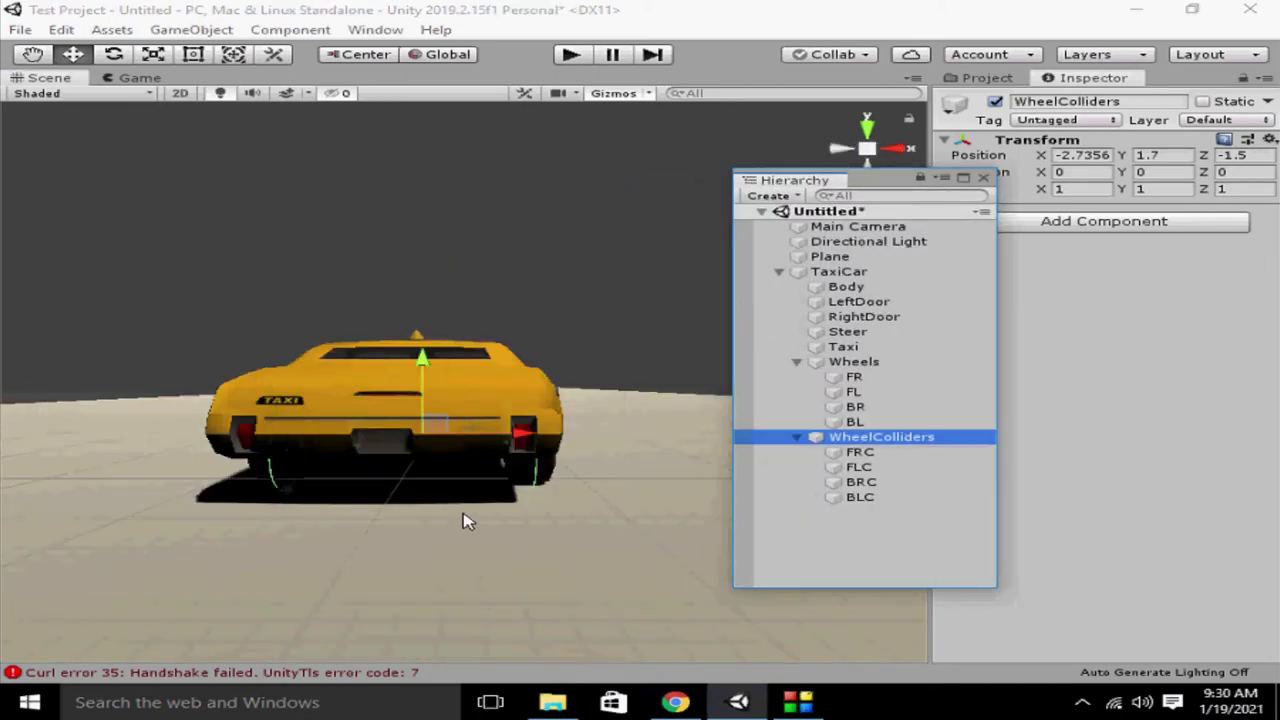
click(905, 152)
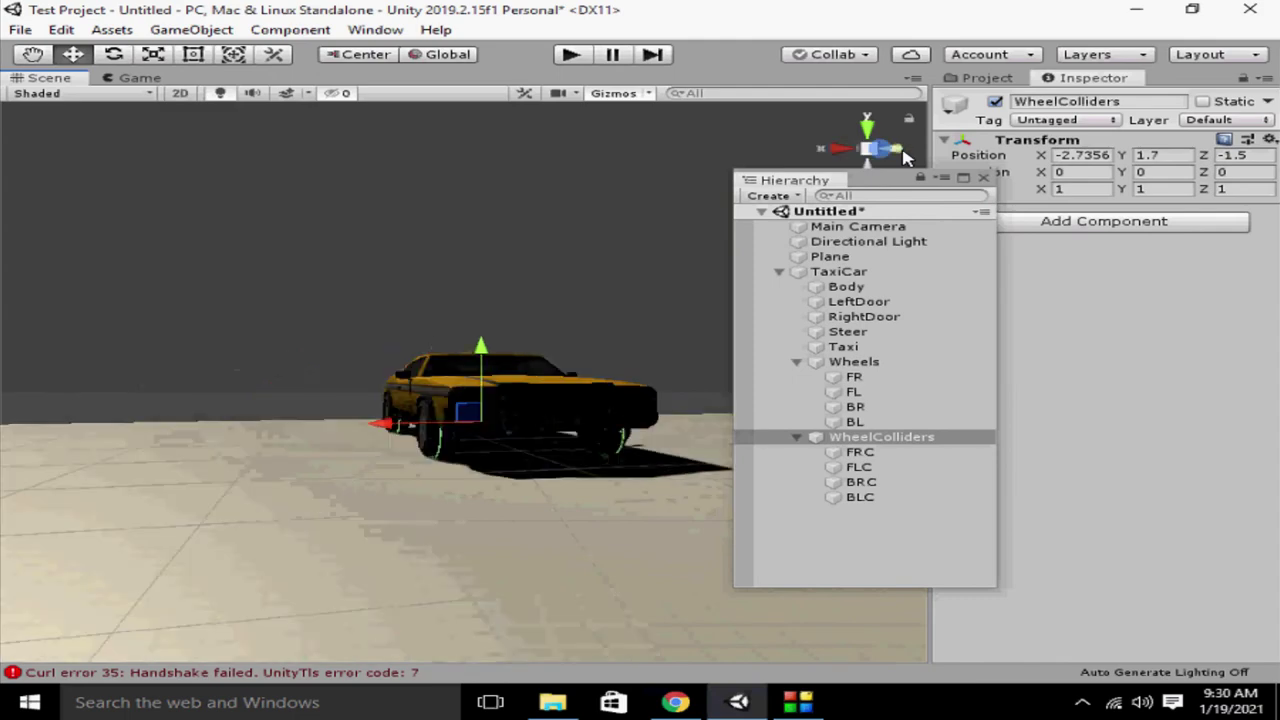
click(905, 156)
click(902, 148)
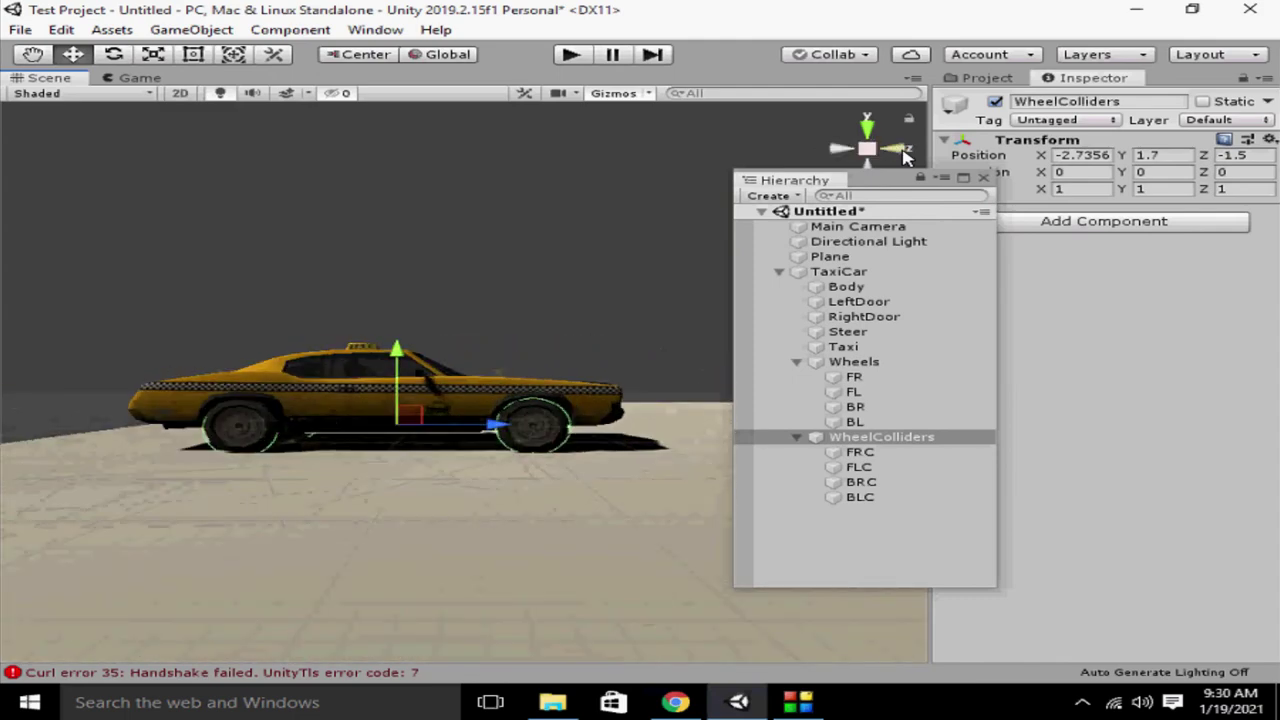
drag(883, 190, 919, 189)
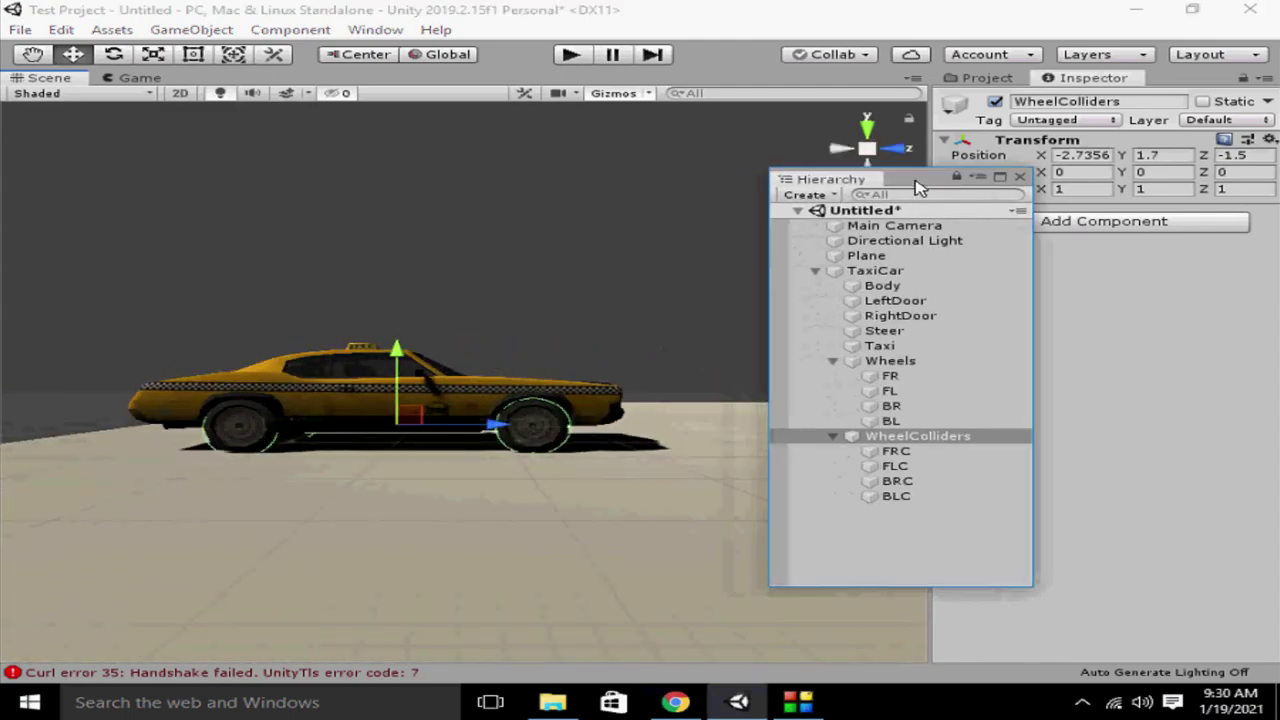
Collapse Wheels and TaxiCar, select TaxiCar, and show the TaxiCar assets in the Project panel
click(833, 361)
click(815, 271)
click(851, 272)
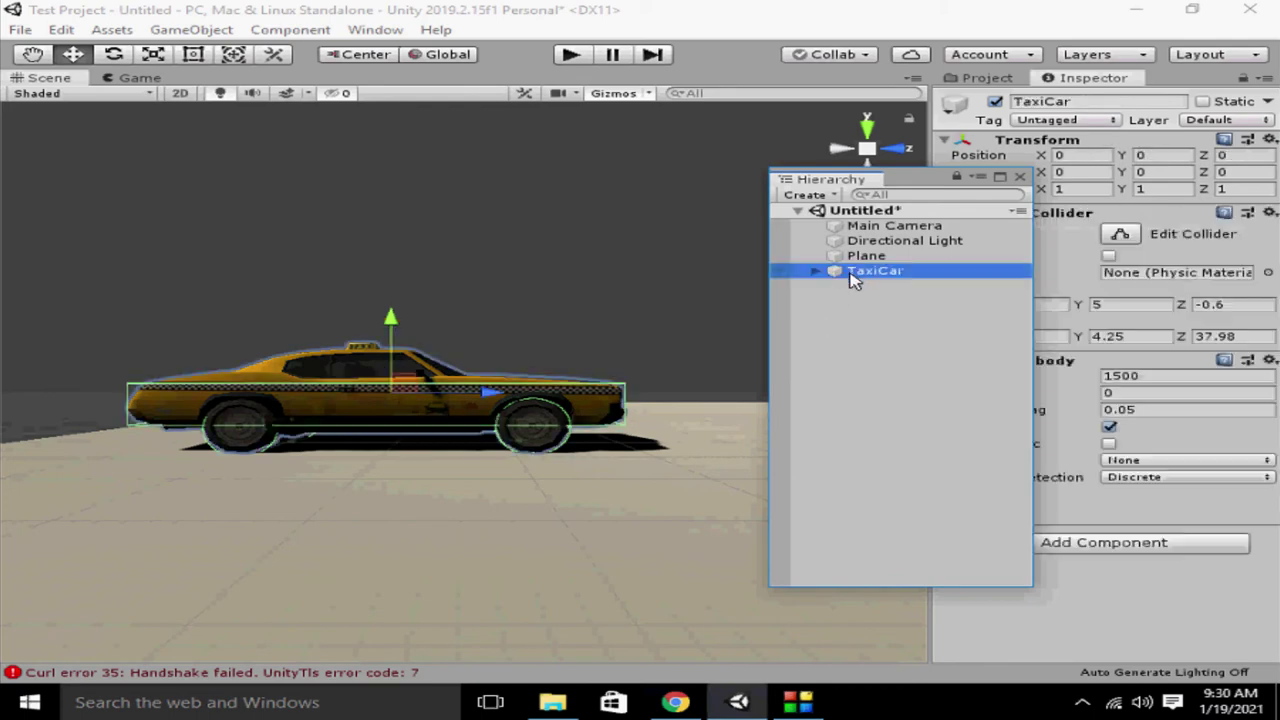
drag(925, 185, 692, 164)
click(982, 79)
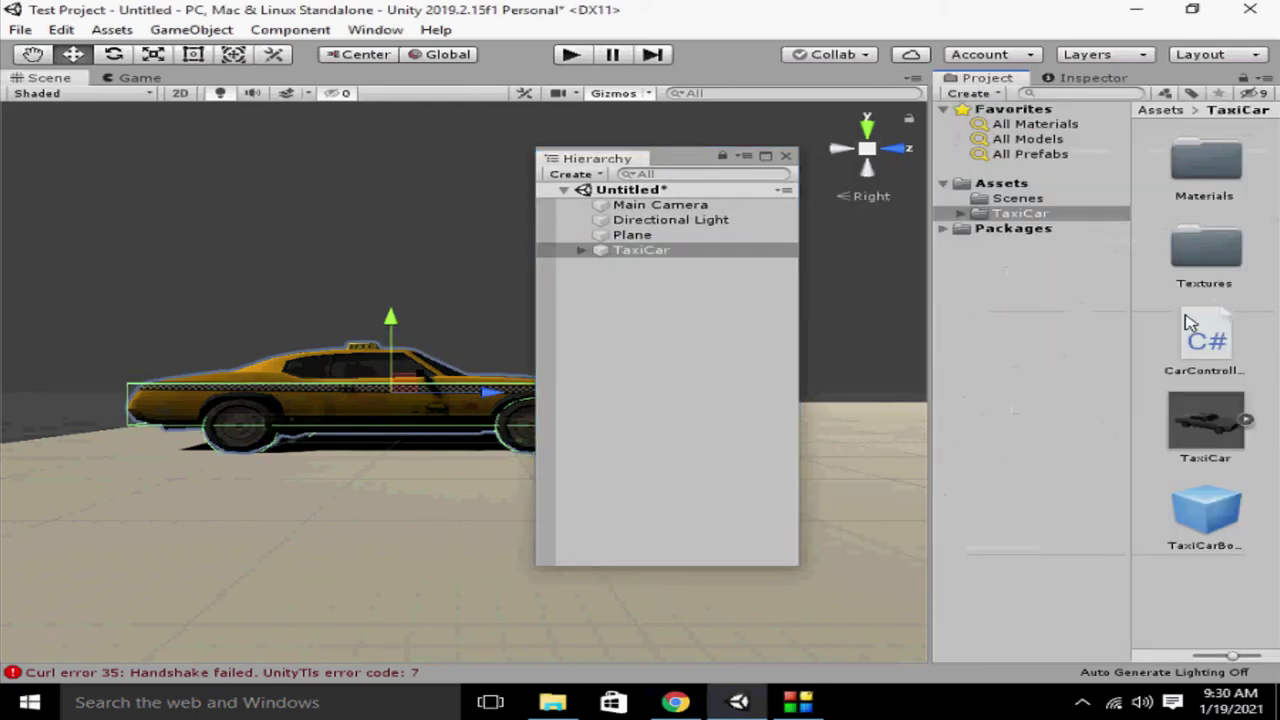
Add the CarController script to TaxiCar and change Max Acceleration from 20 to 1000
drag(1190, 322, 660, 252)
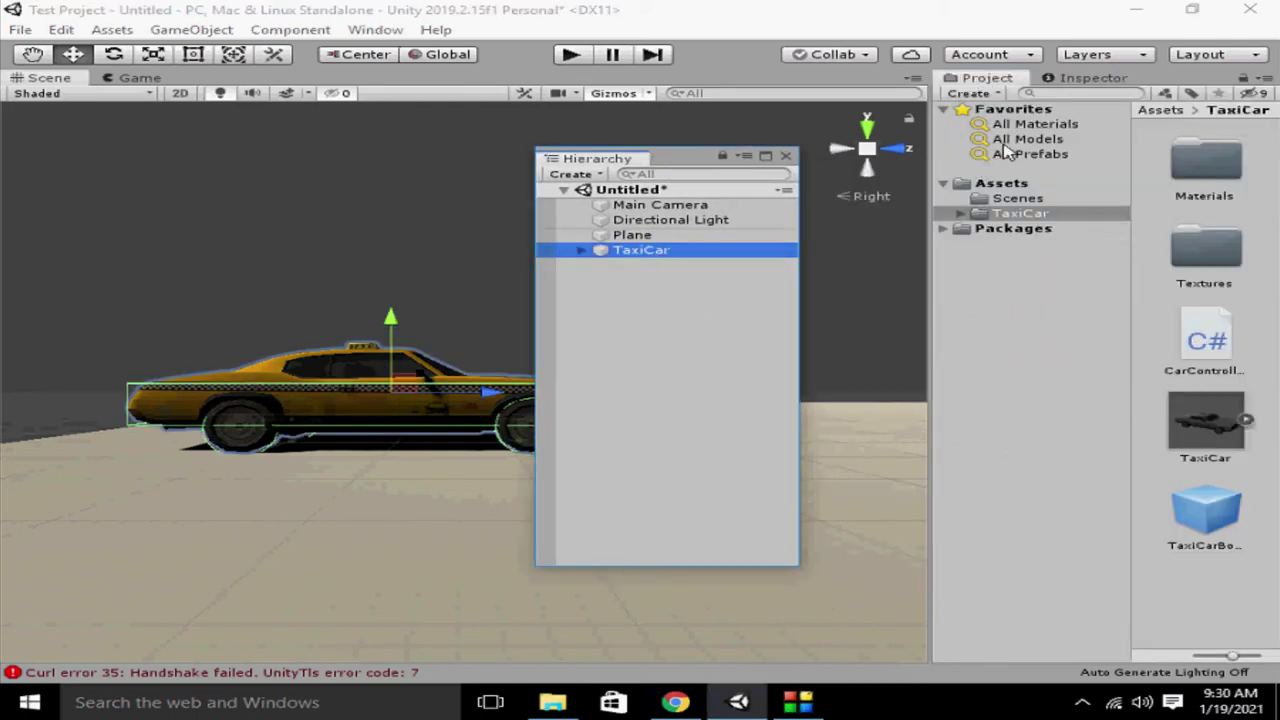
click(1085, 78)
scroll(1035, 468, down, 2)
click(1127, 509)
text(1000)
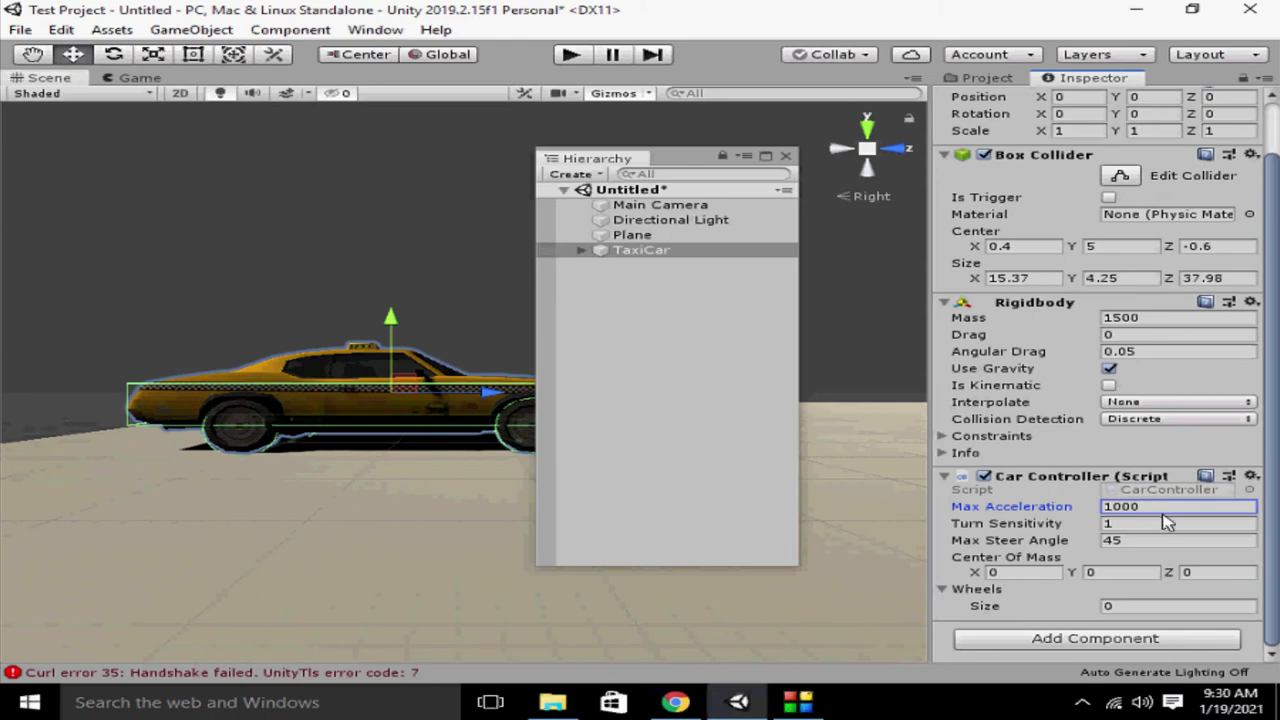
key(Return)
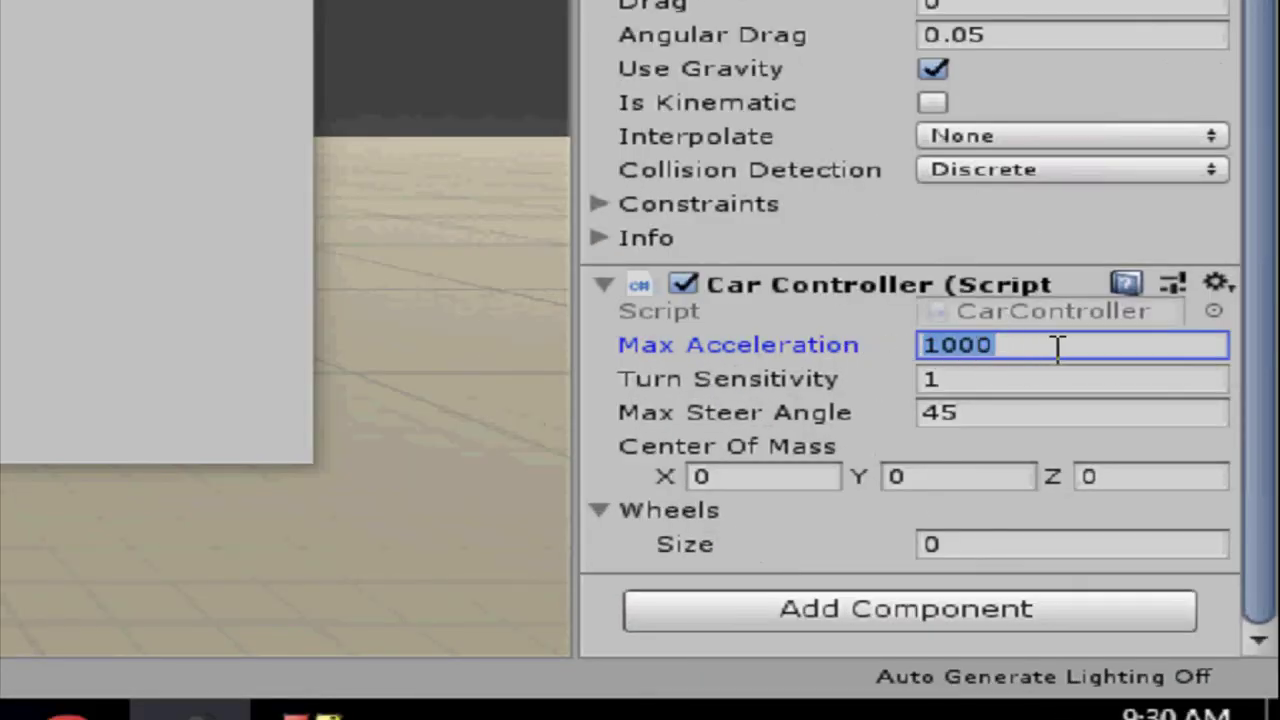
click(1057, 345)
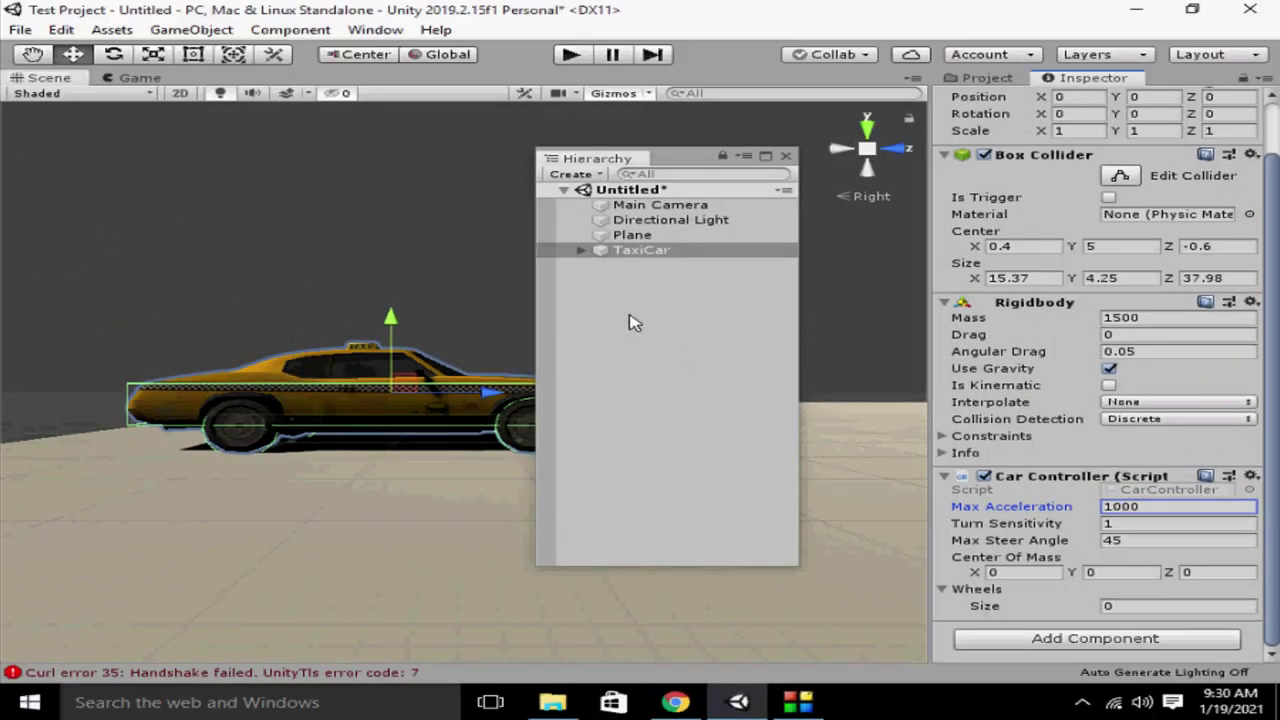
Set the Car Controller's Wheels list size to 4
click(1125, 607)
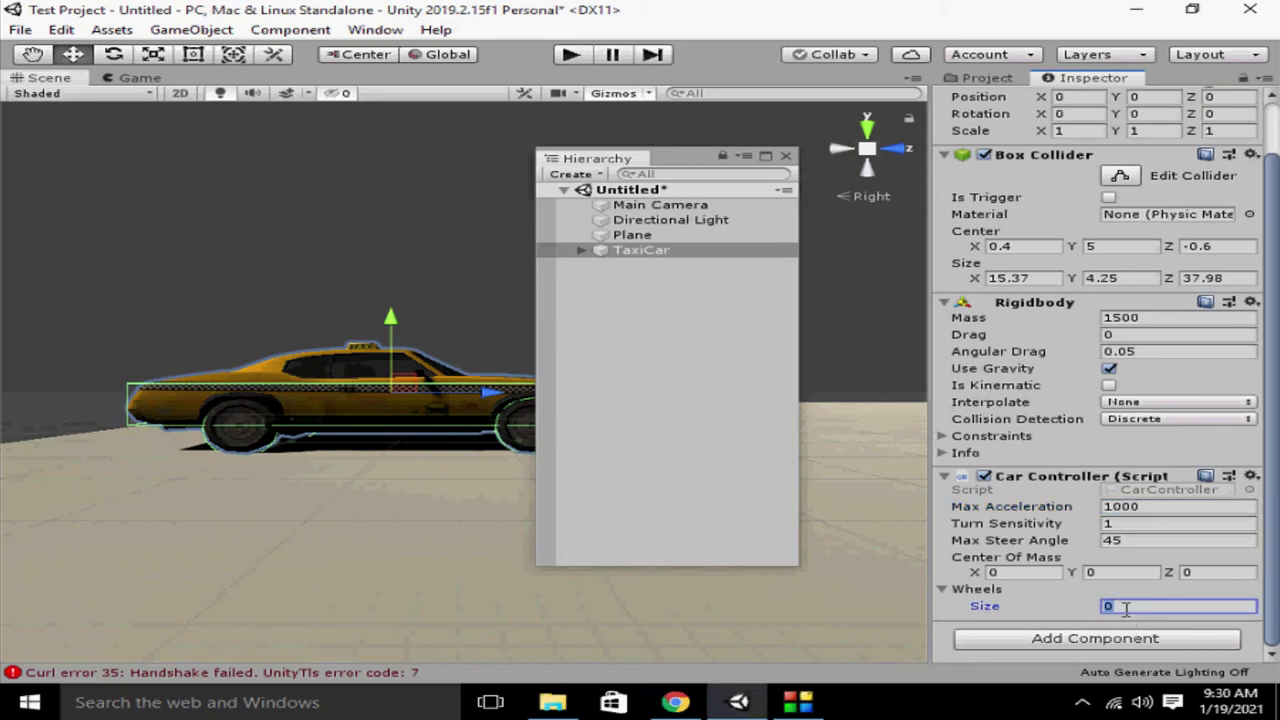
text(4)
key(Return)
scroll(1125, 607, down, 5)
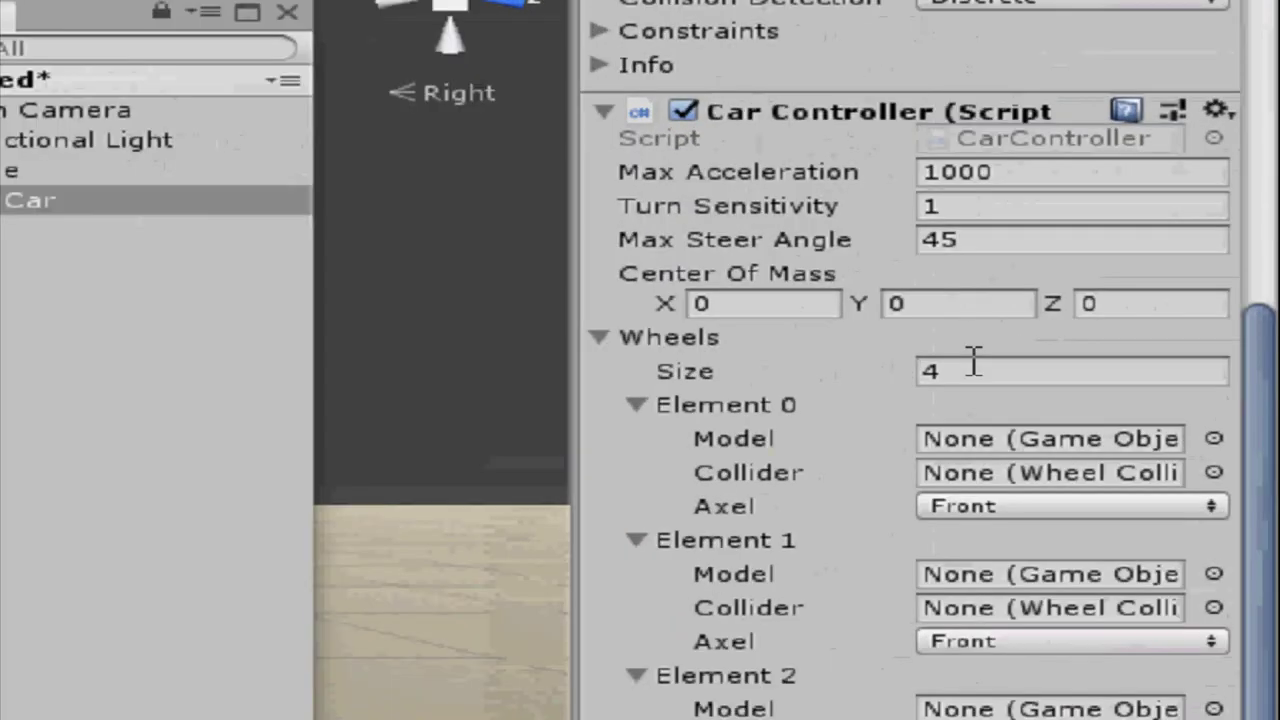
click(1117, 333)
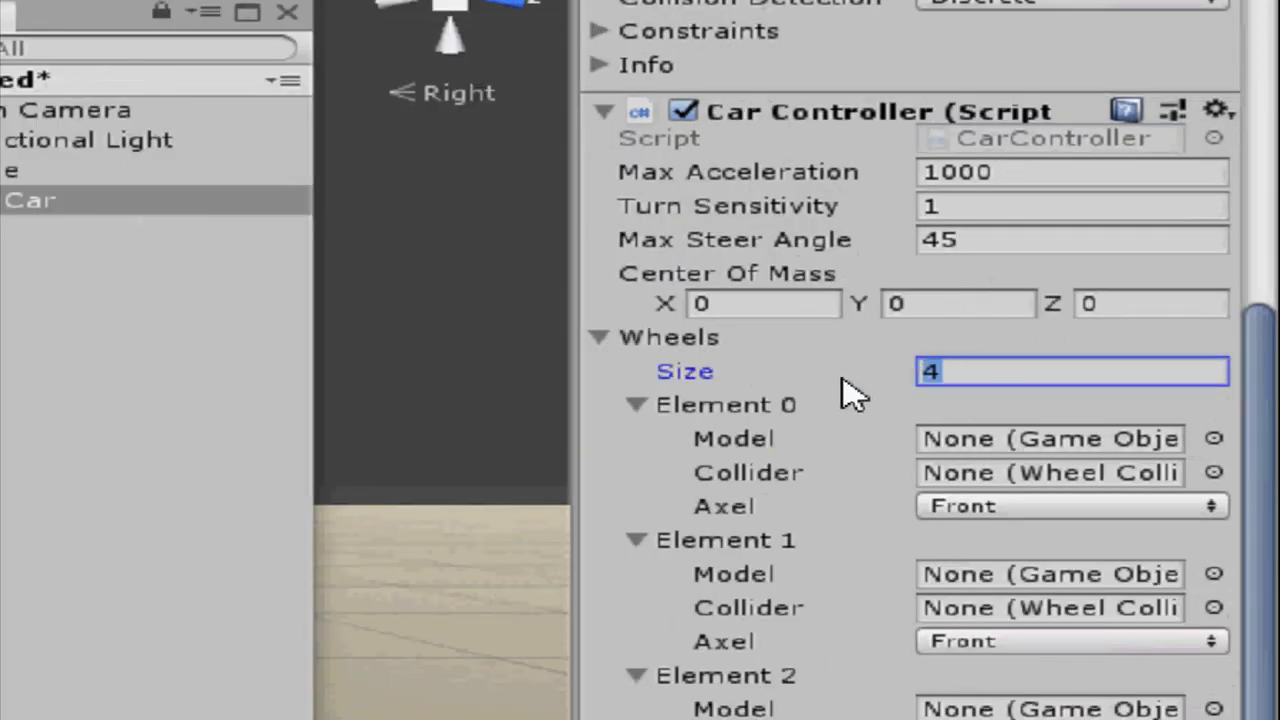
click(958, 380)
Put Elements 0 and 1 on the Rear axle and keep Elements 2 and 3 on Front
click(948, 504)
click(958, 555)
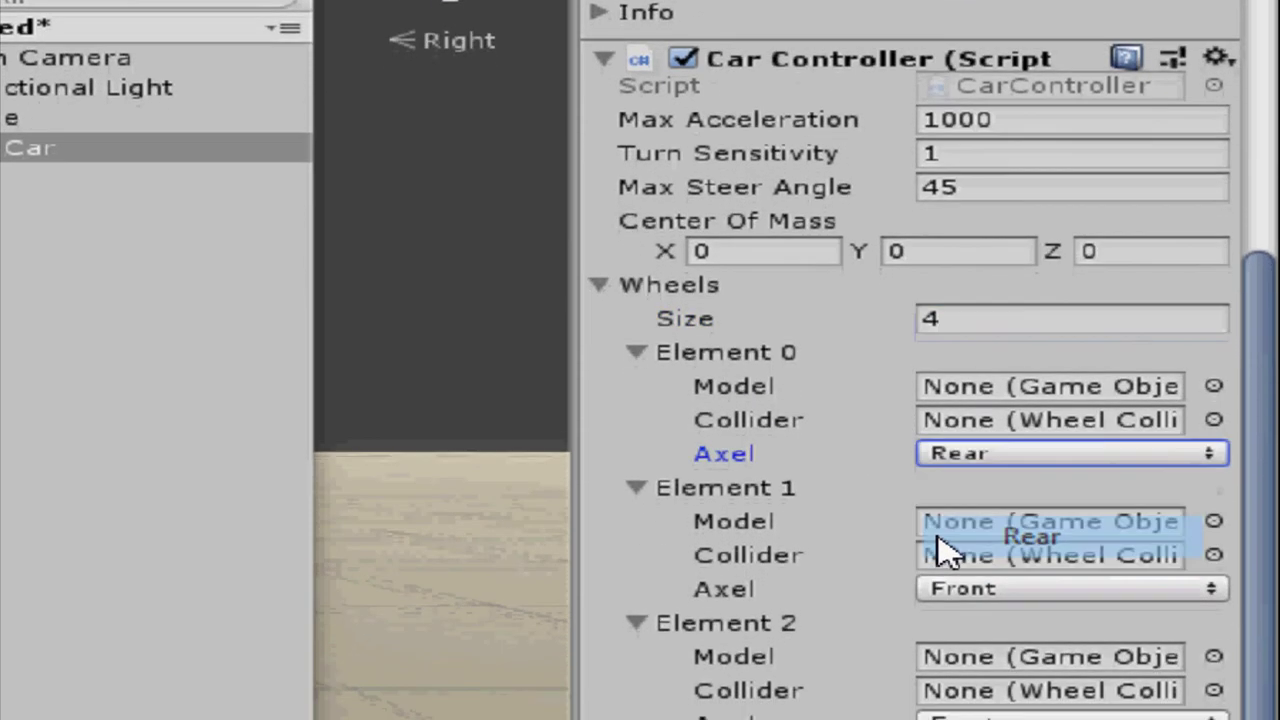
click(965, 570)
click(990, 606)
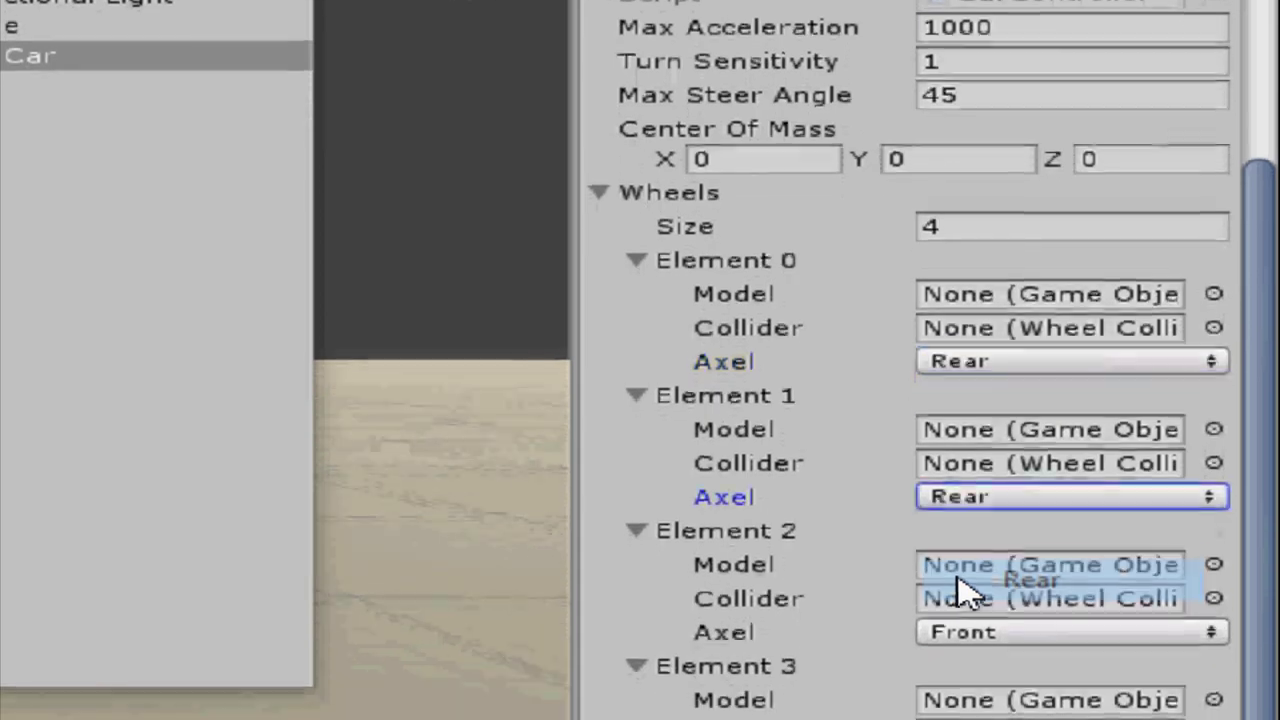
click(966, 613)
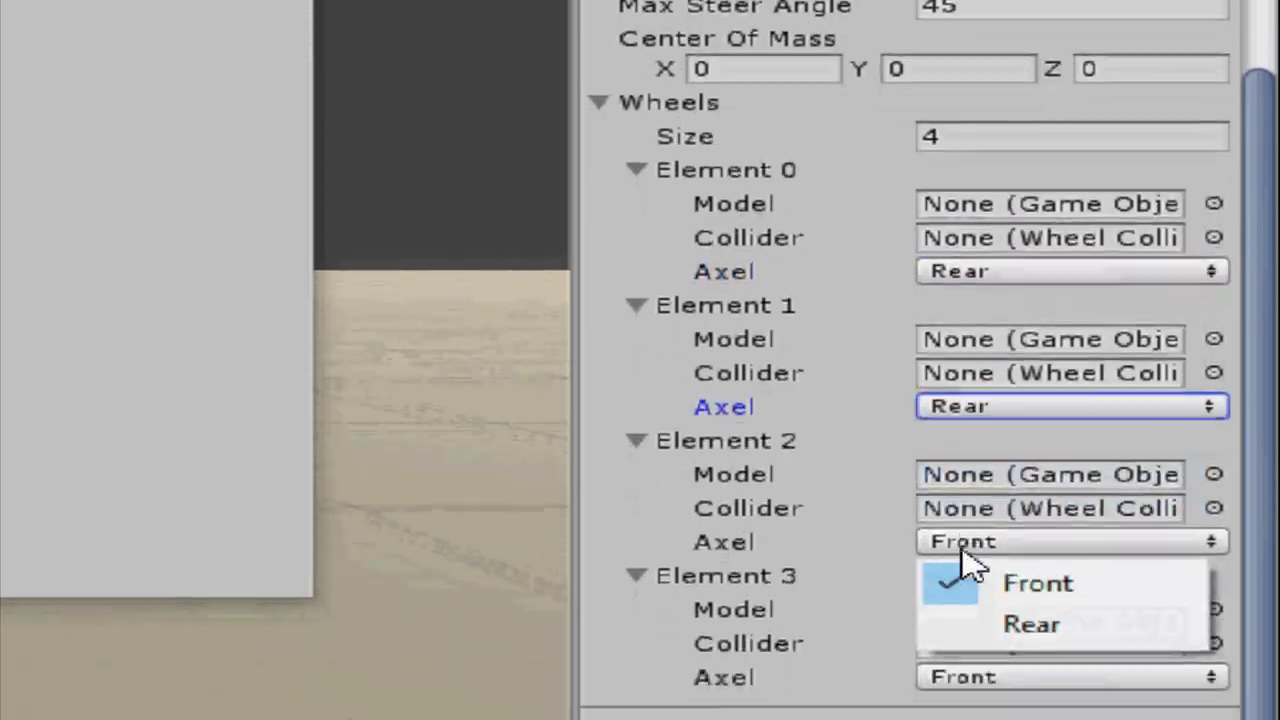
click(985, 565)
click(975, 658)
click(960, 615)
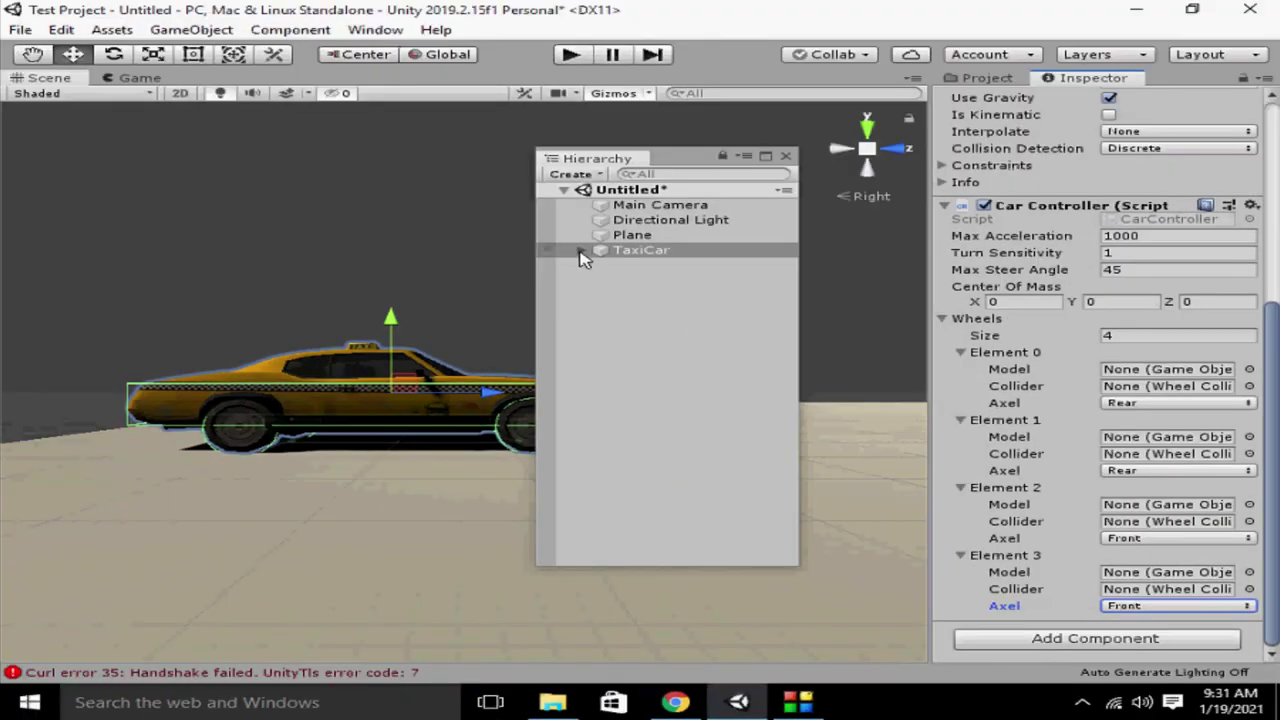
click(582, 251)
Assign wheel models BR, BL, FR and FL to Elements 0–3
click(598, 340)
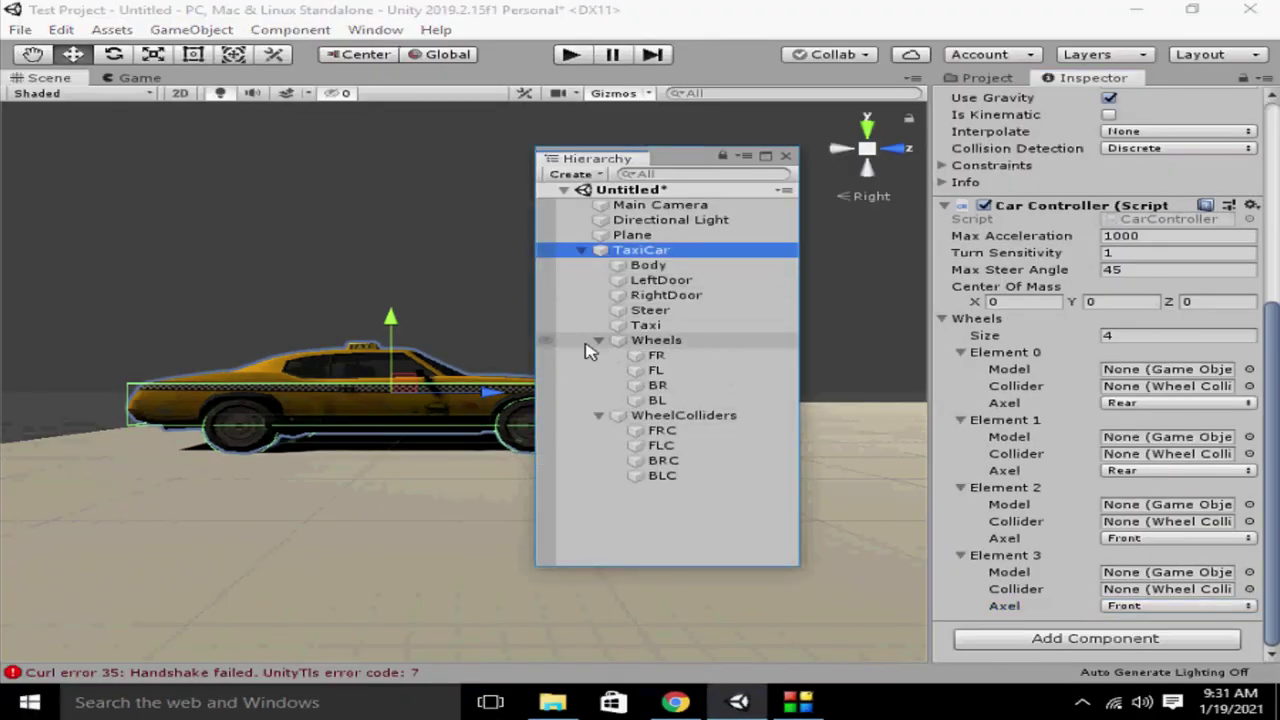
drag(652, 355, 1150, 372)
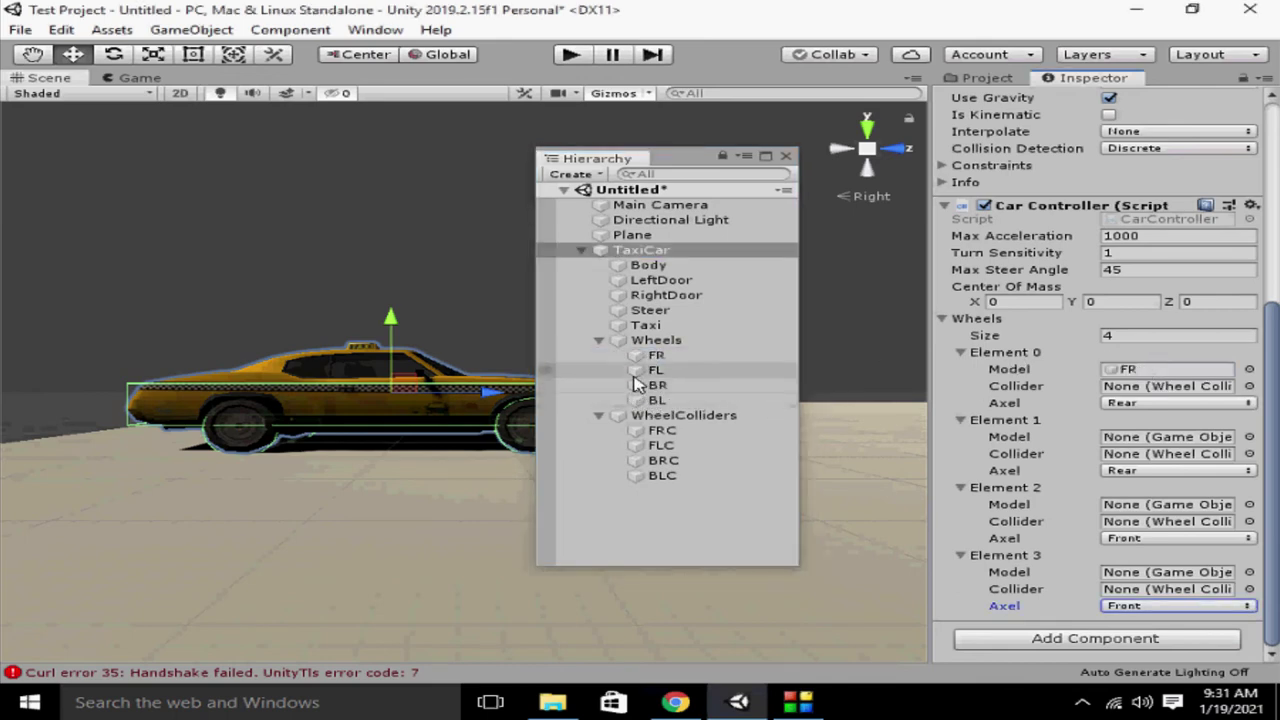
drag(656, 385, 1130, 375)
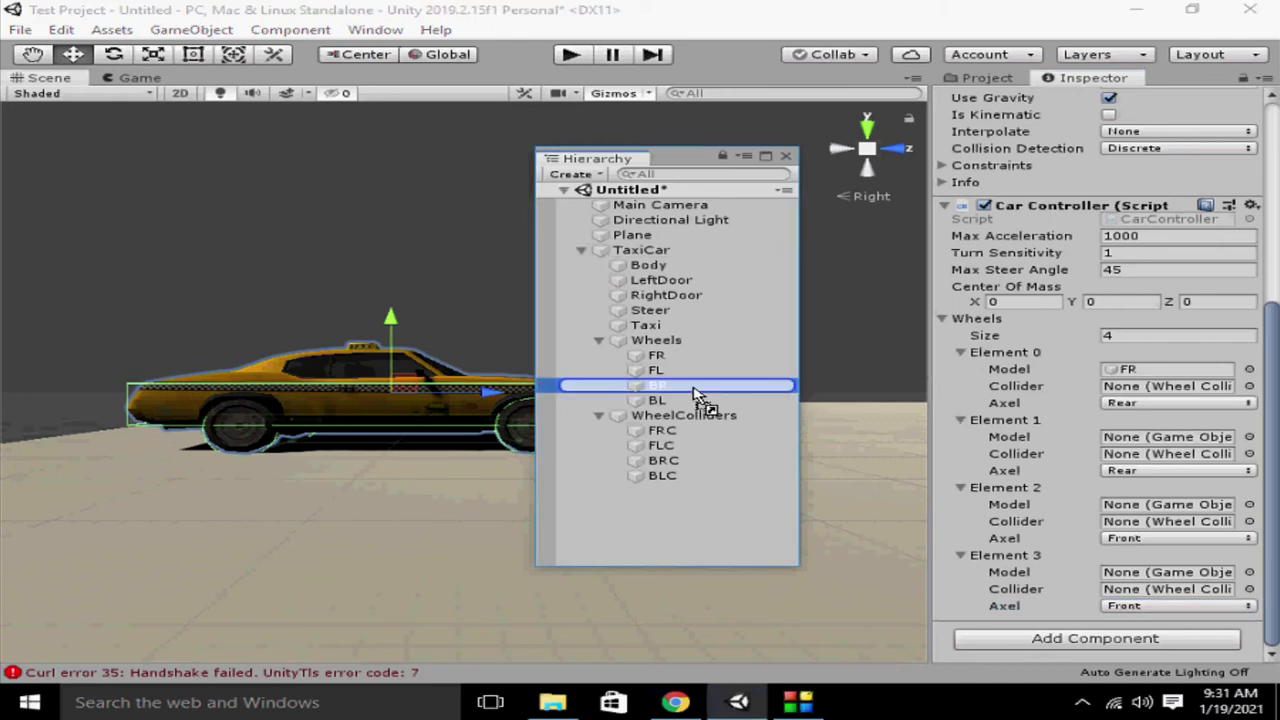
drag(657, 400, 1113, 443)
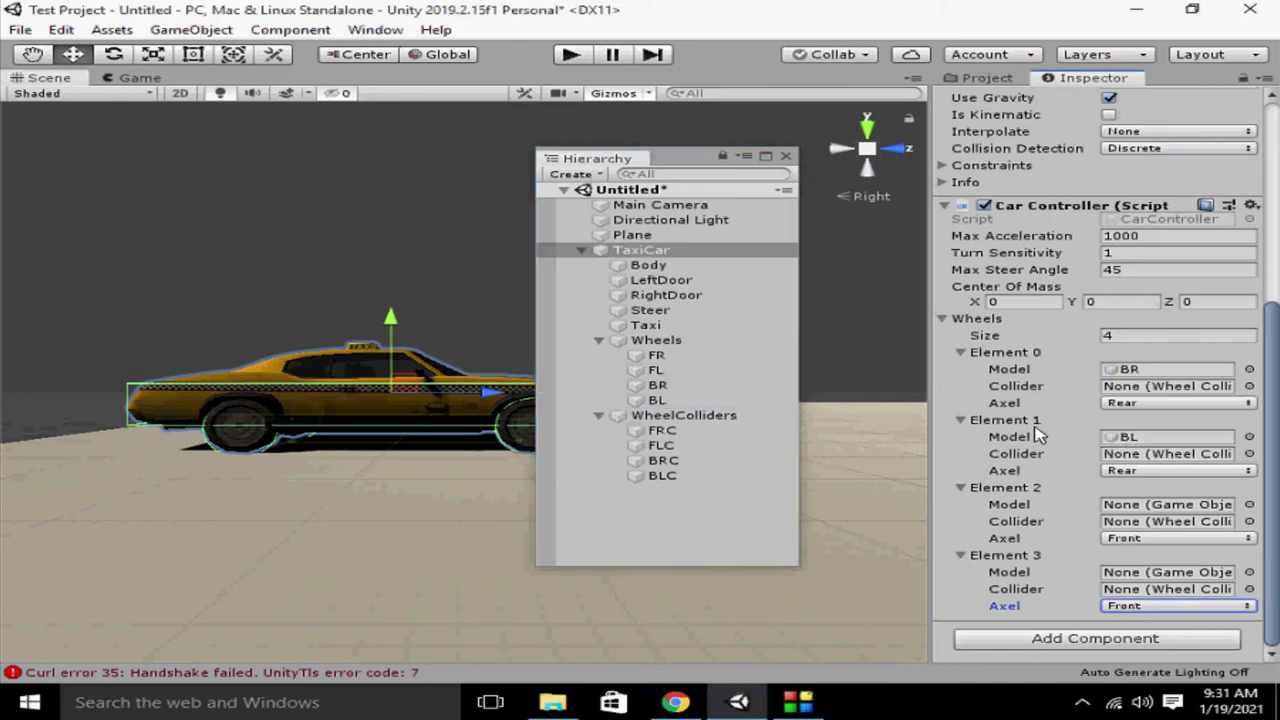
drag(656, 355, 1118, 507)
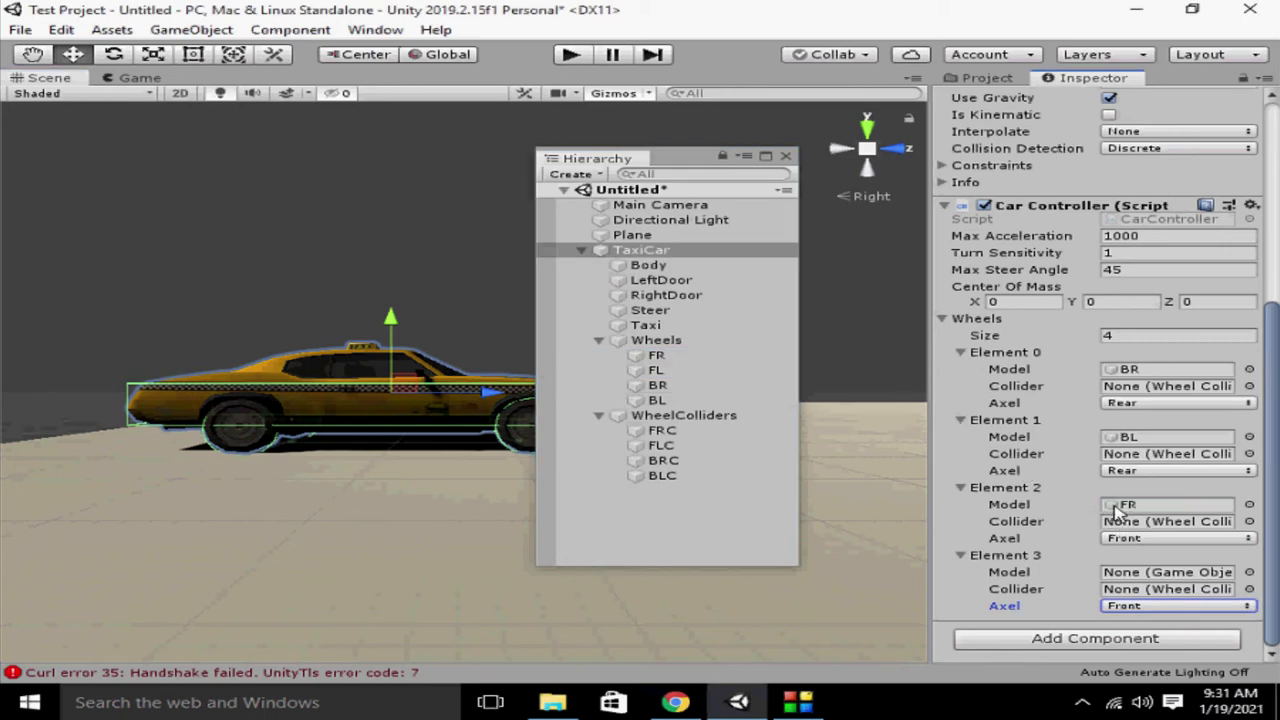
drag(656, 370, 1117, 525)
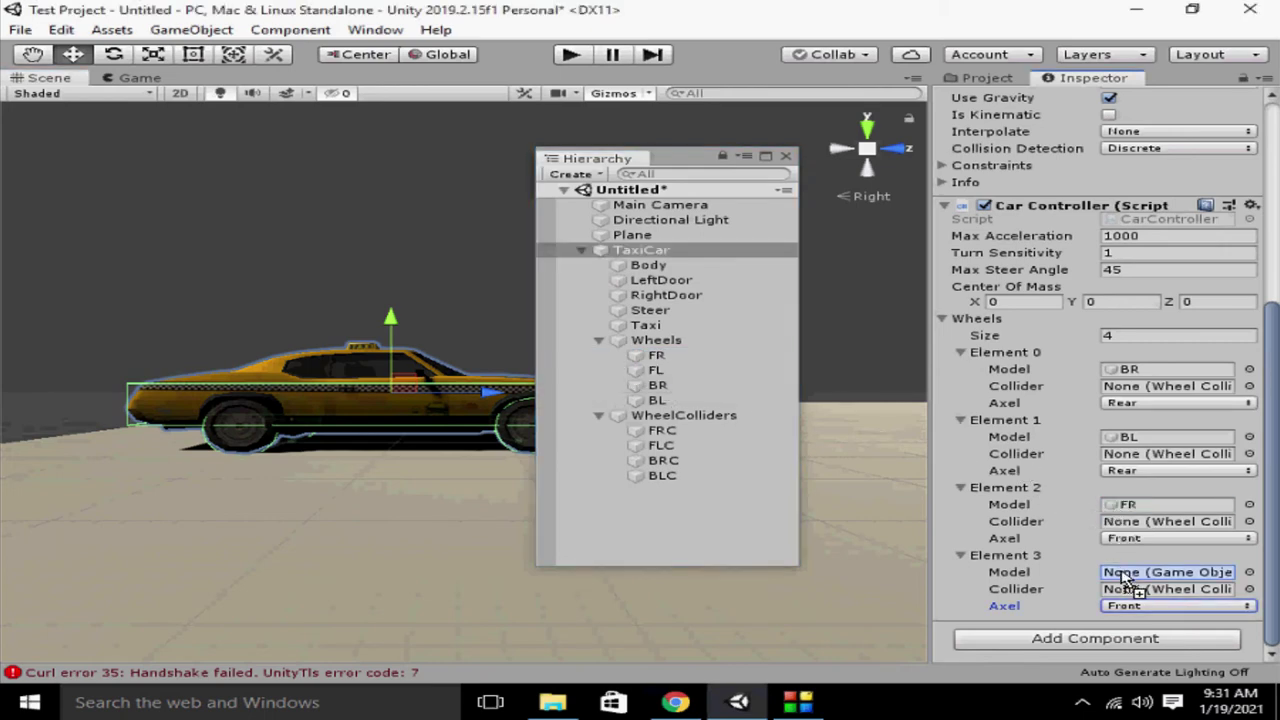
drag(1122, 578, 1135, 578)
Assign colliders BRC, BLC, FRC and FLC to Elements 0–3
drag(662, 460, 1120, 398)
drag(662, 475, 1116, 456)
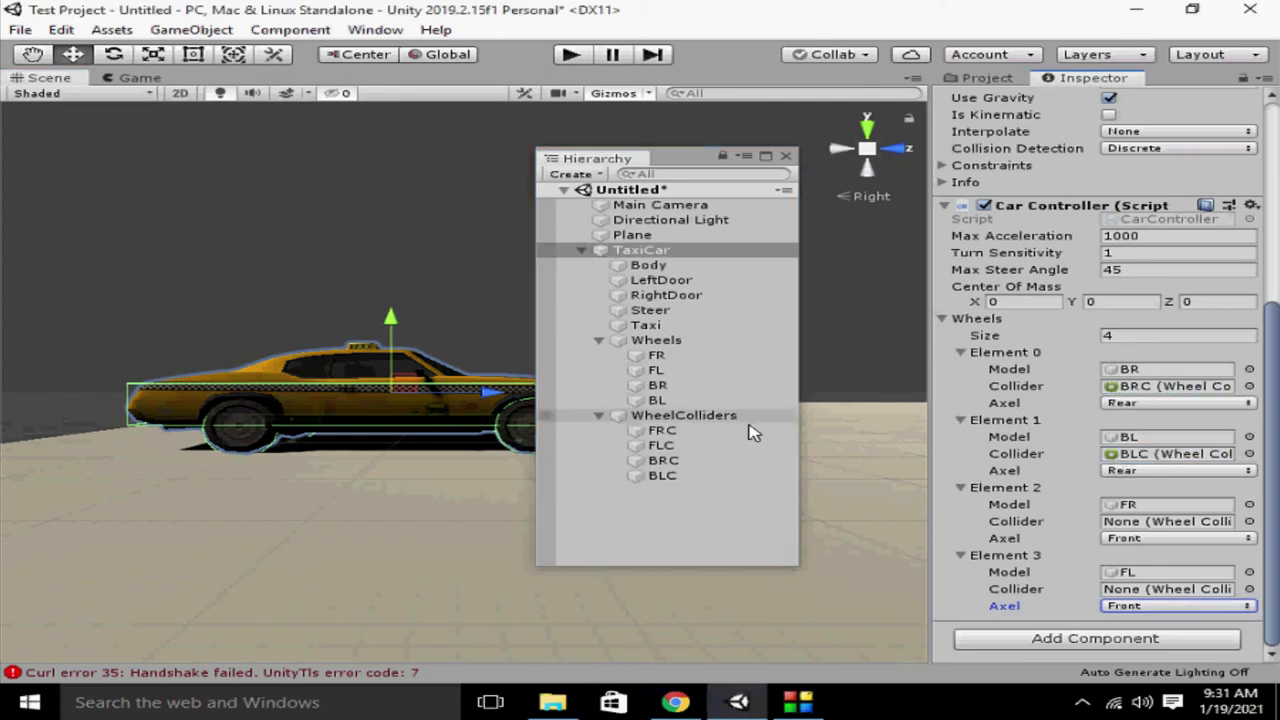
drag(660, 430, 1107, 528)
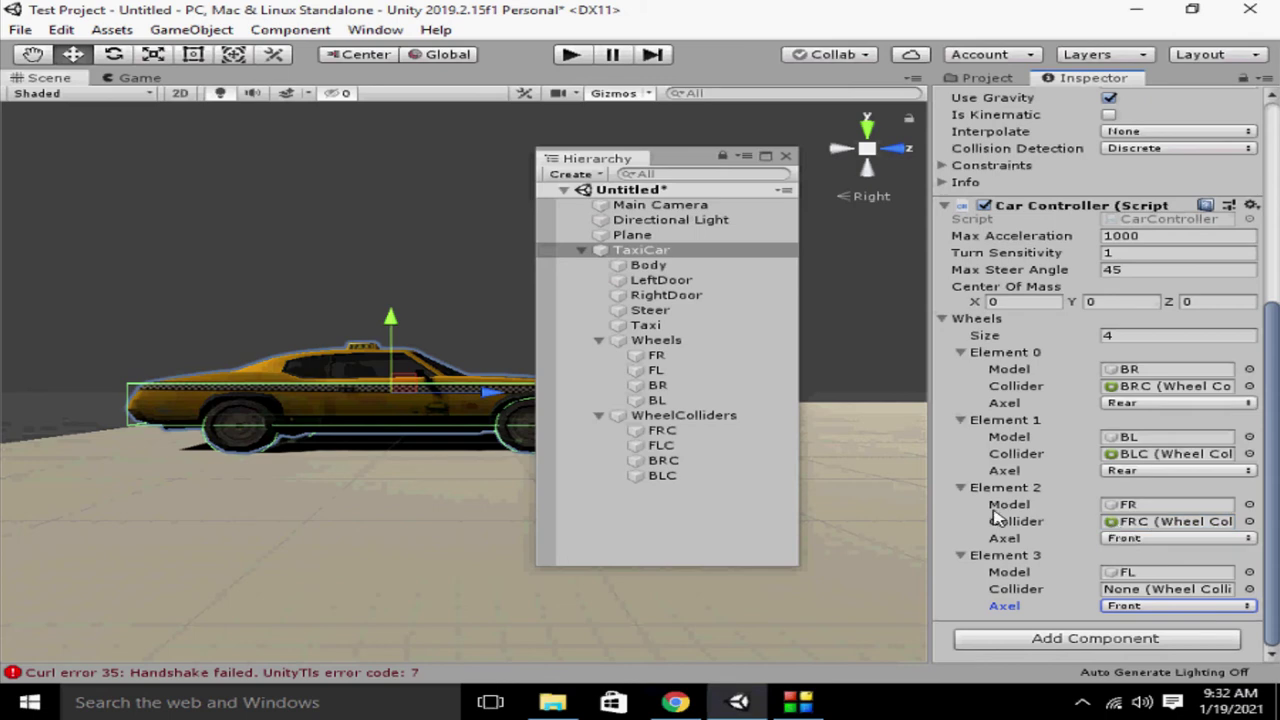
drag(660, 445, 1117, 596)
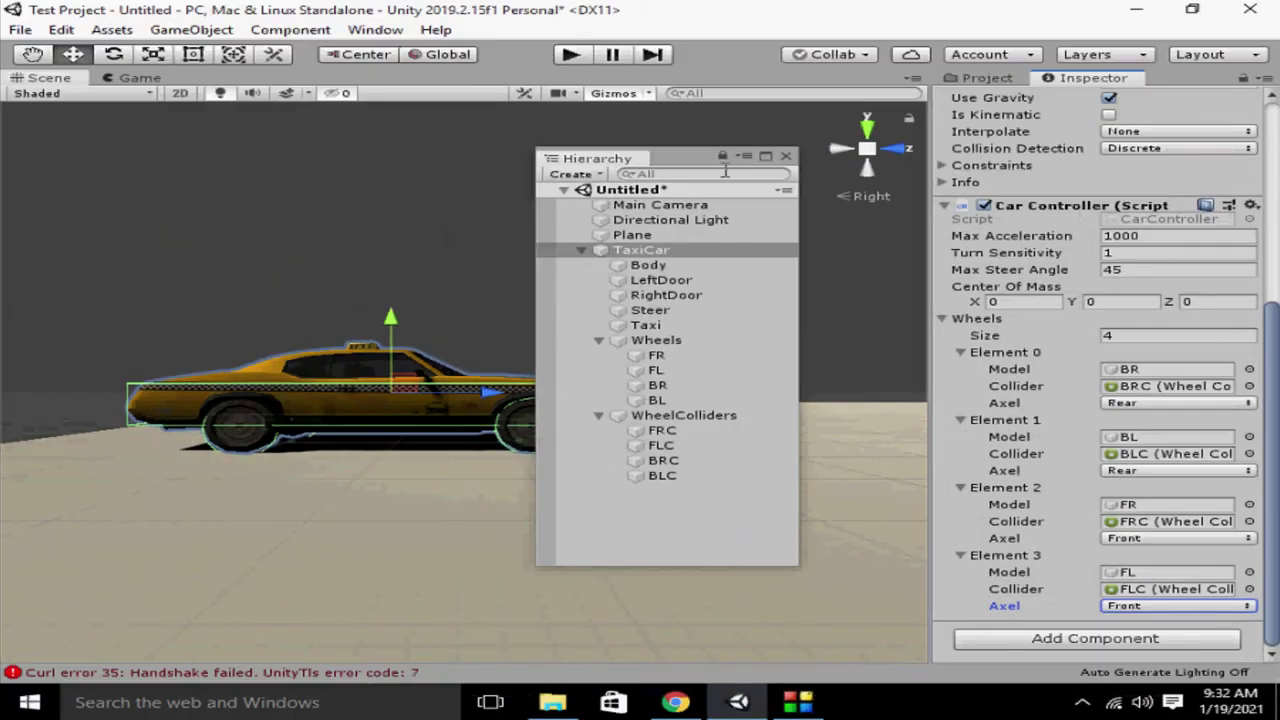
drag(678, 165, 897, 179)
Collapse and deselect TaxiCar, enter Play mode, and drive the taxi forward, steering right then left
click(834, 265)
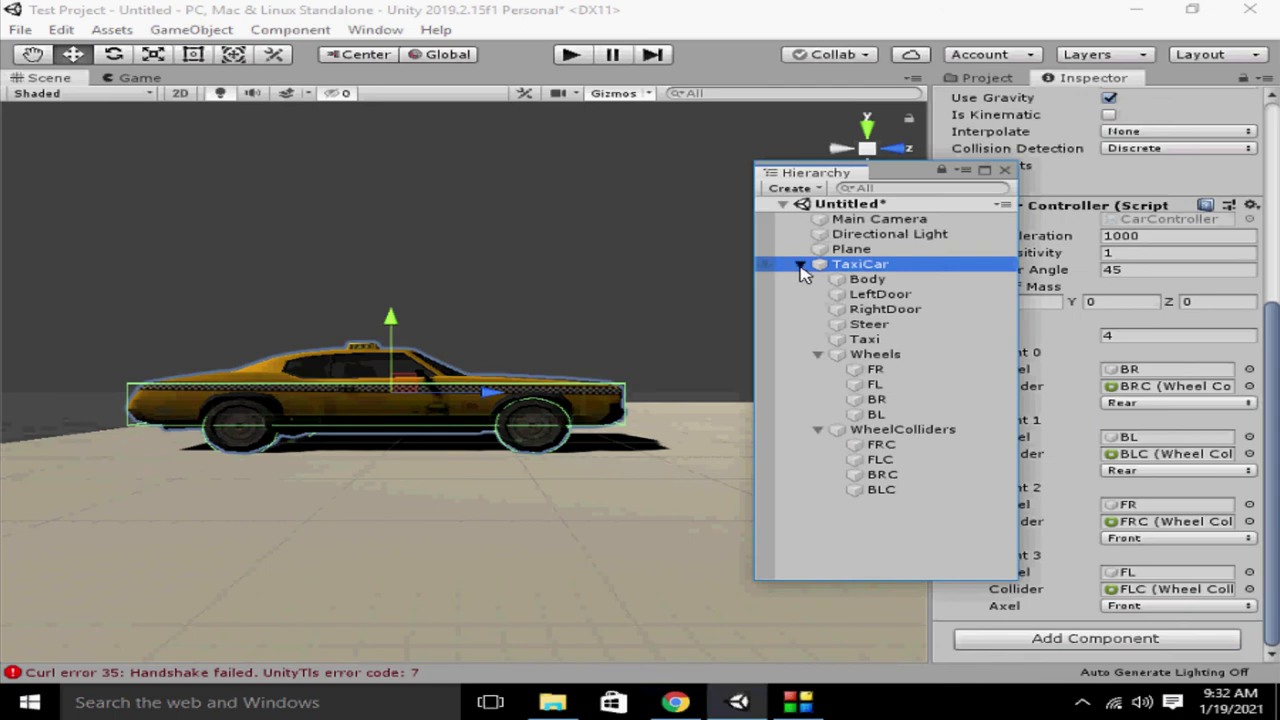
click(800, 265)
click(782, 289)
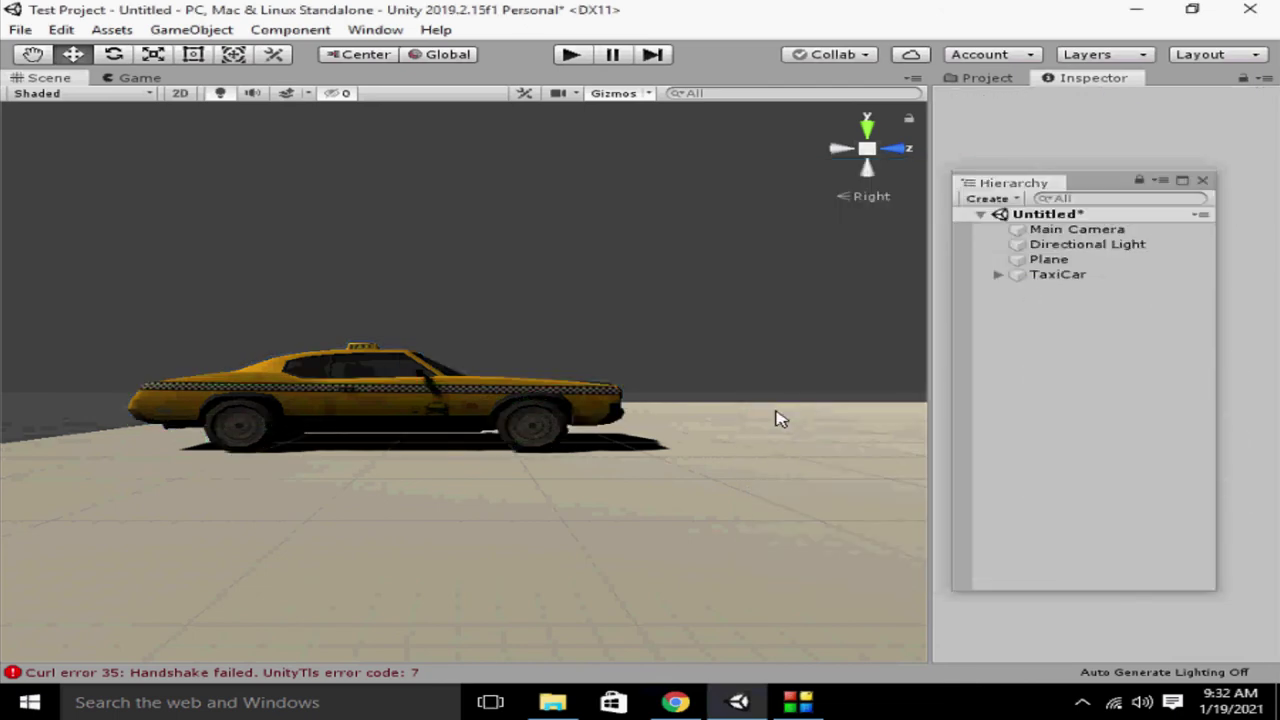
click(568, 57)
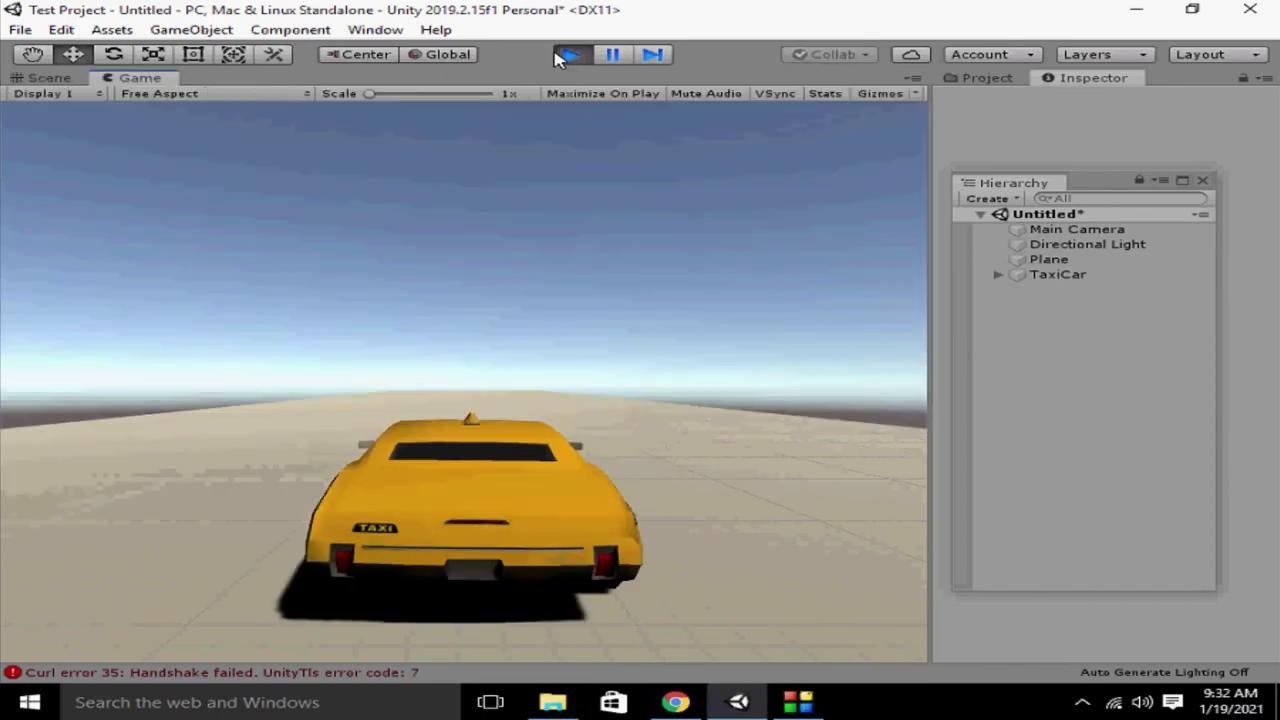
key(Up)
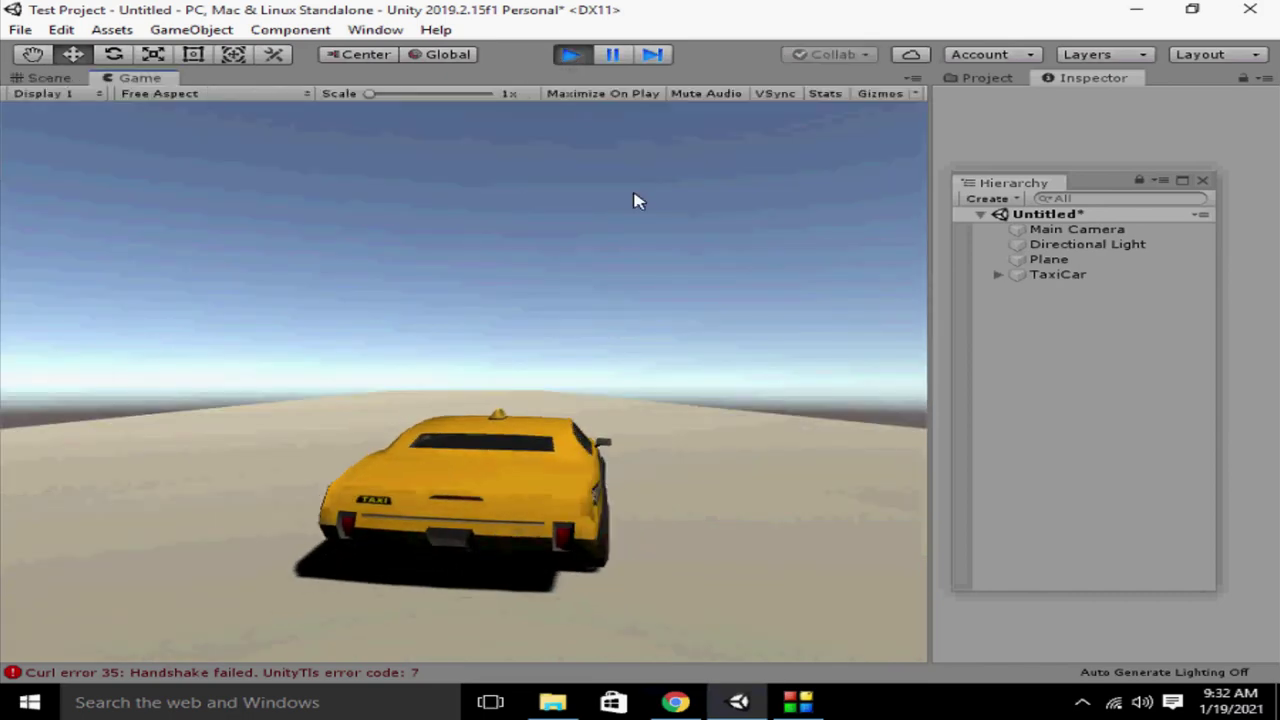
key(Right)
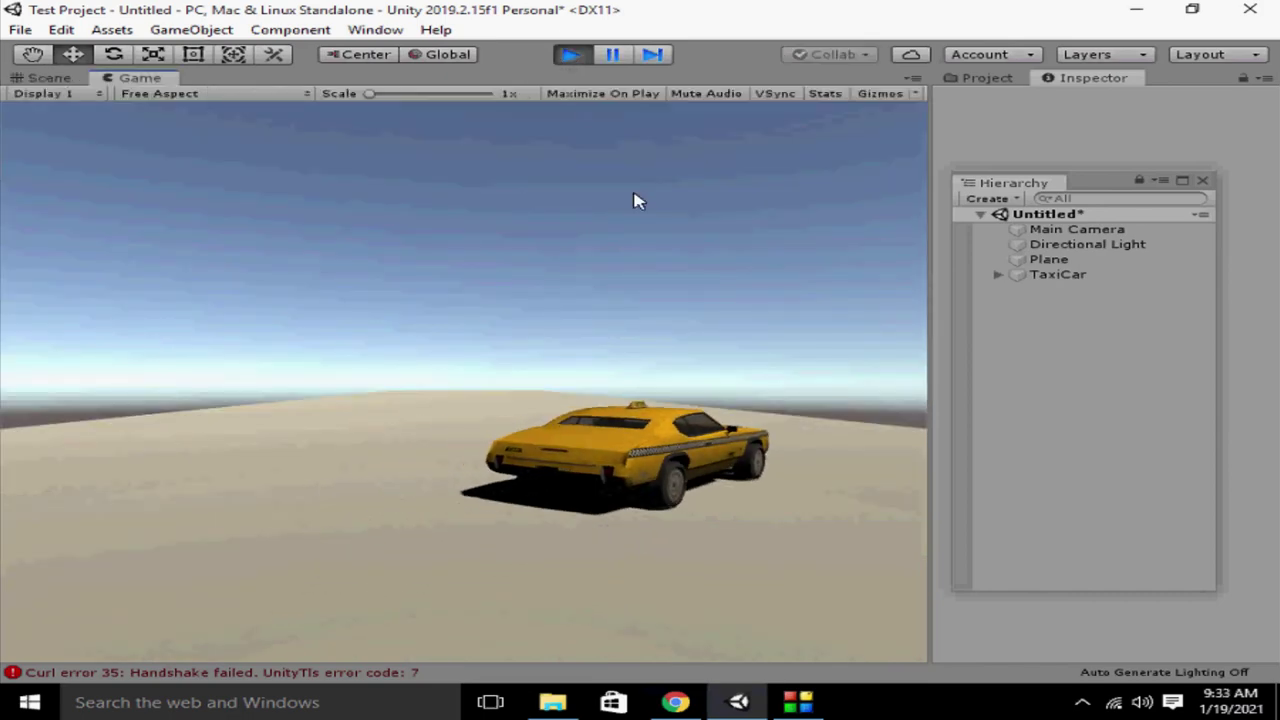
key(Left)
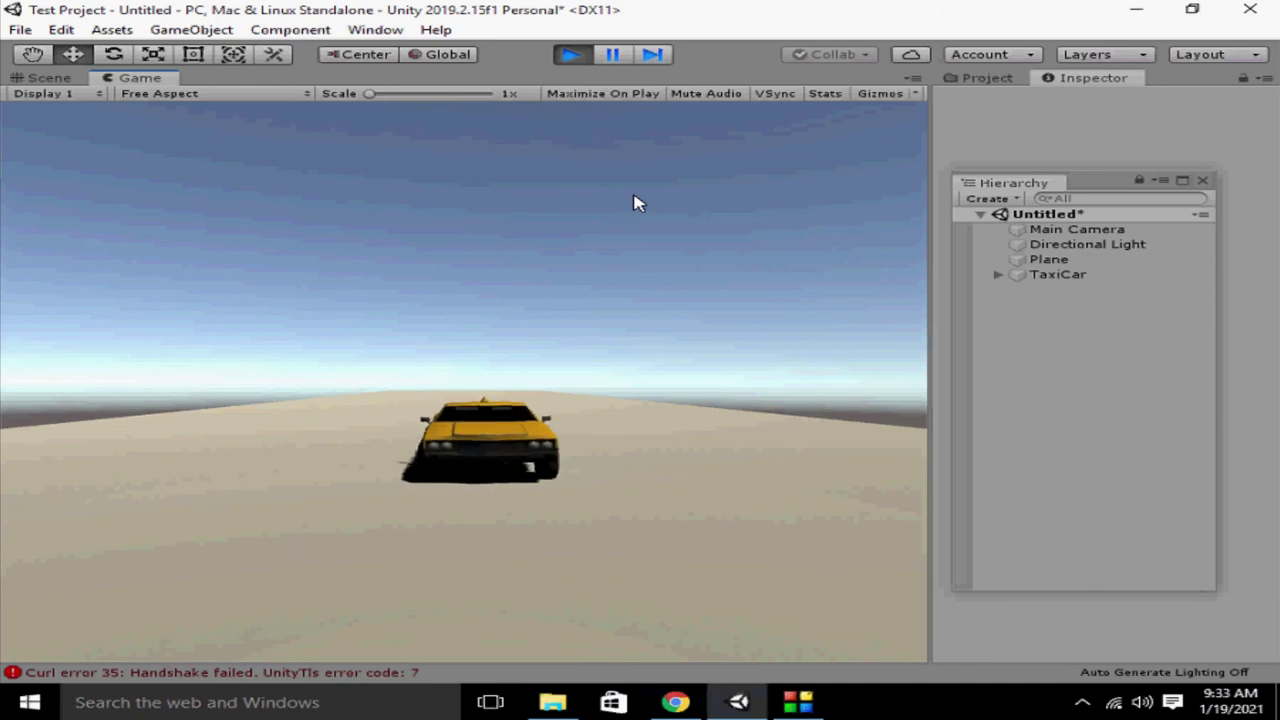
Stop Play mode and turn the scene to a side view of the taxi
click(570, 60)
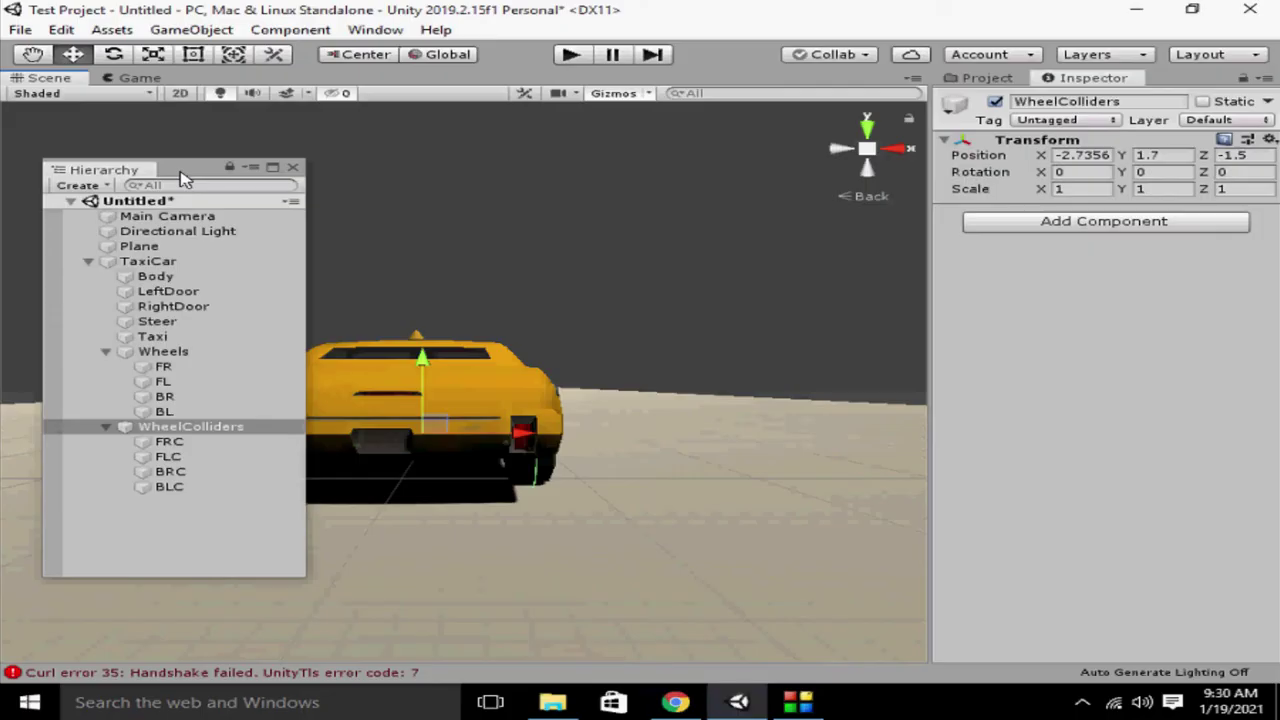
click(903, 152)
click(903, 152)
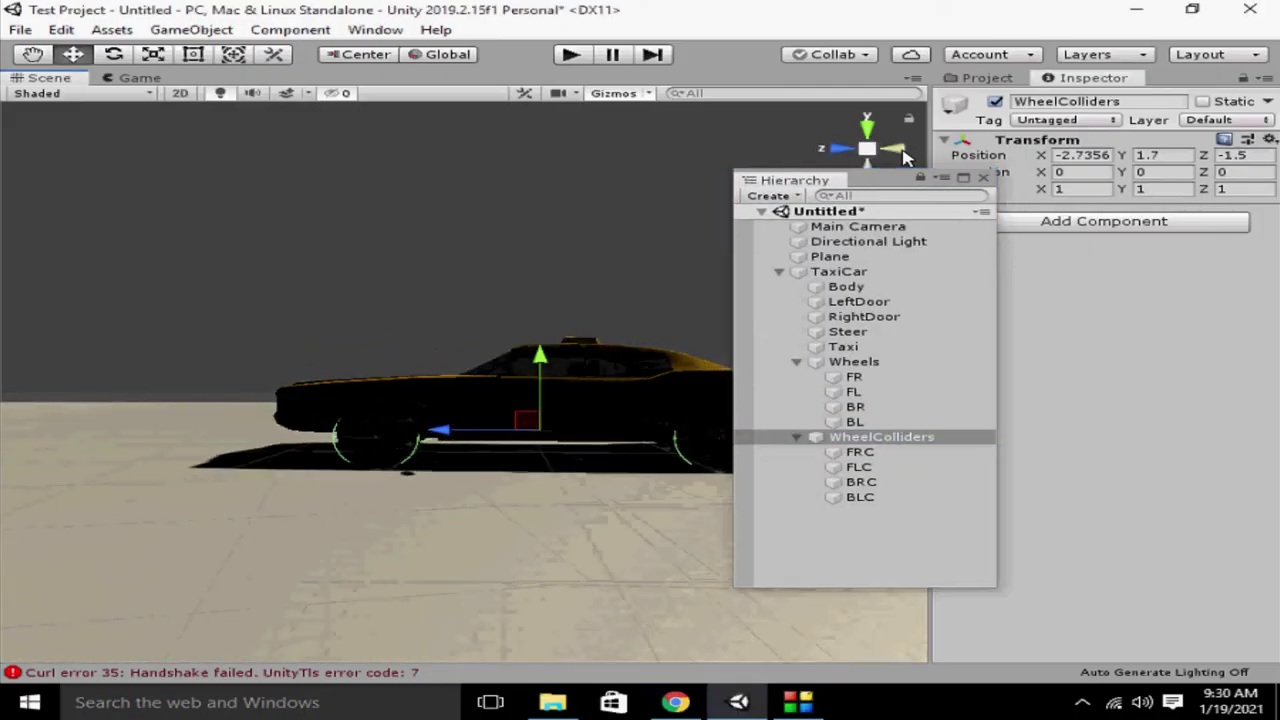
drag(886, 188, 922, 188)
Collapse TaxiCar's hierarchy and drag the CarController script onto TaxiCar again
click(833, 361)
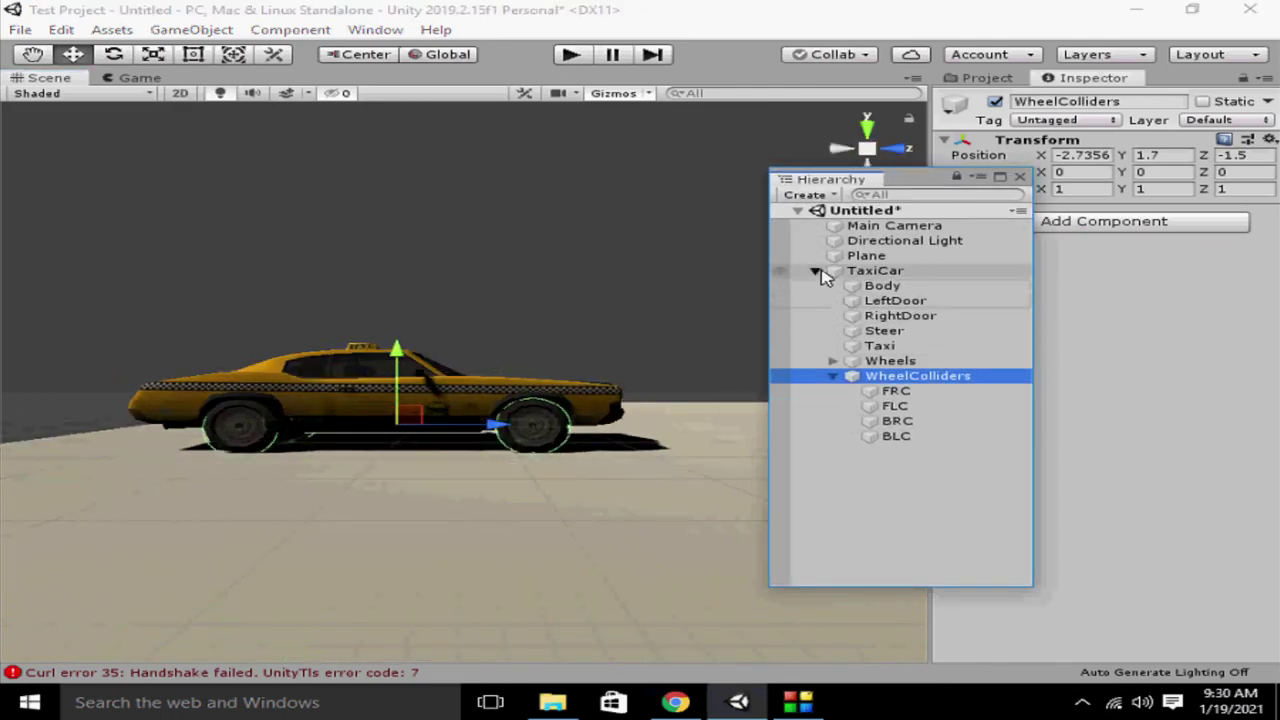
click(816, 271)
click(858, 271)
drag(880, 179, 646, 158)
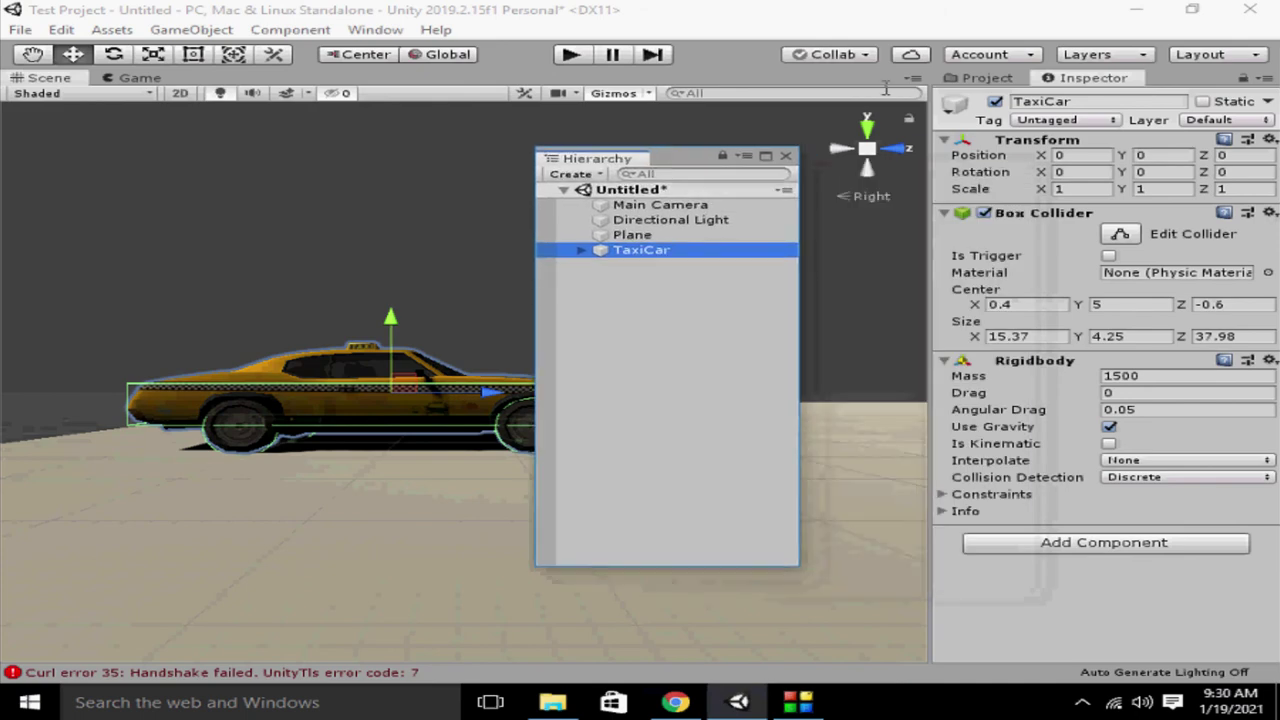
click(984, 78)
mouse_move(1206, 336)
mouse_down()
mouse_move(675, 245)
mouse_move(643, 258)
mouse_up()
click(1084, 80)
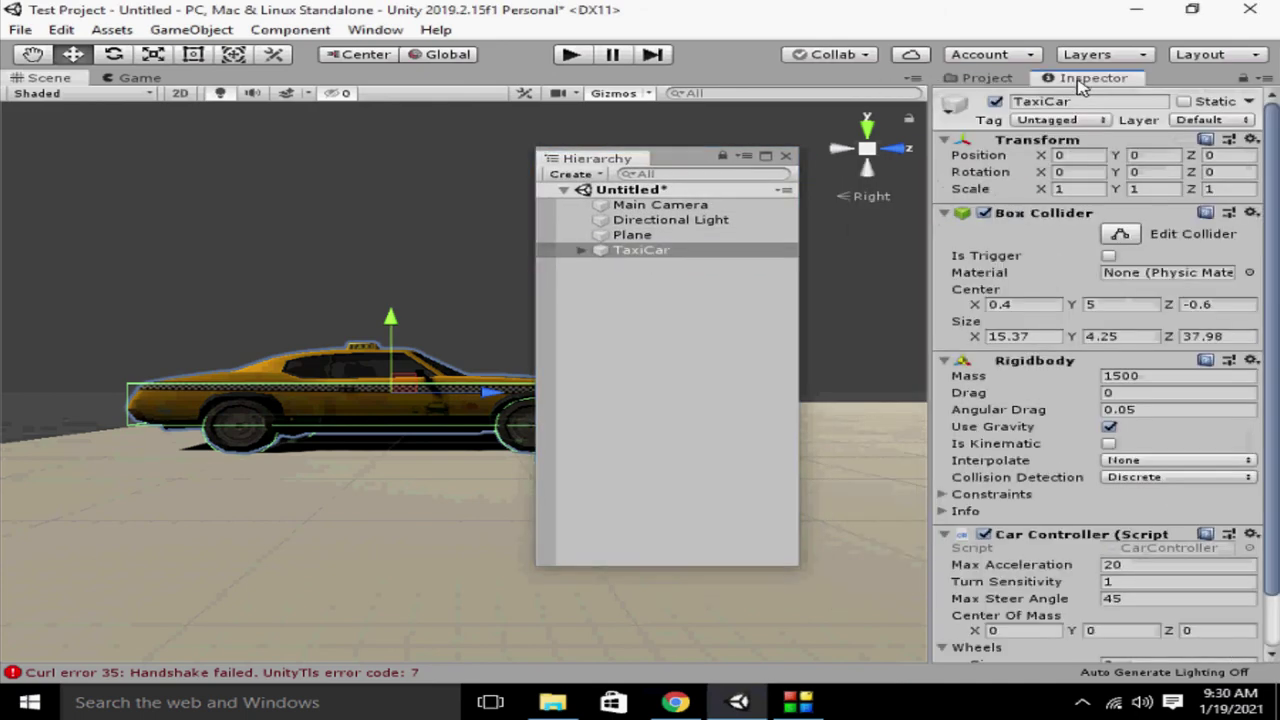
Set the Car Controller's Max Acceleration to 1000
scroll(1060, 378, down, 2)
click(1125, 509)
text(1000)
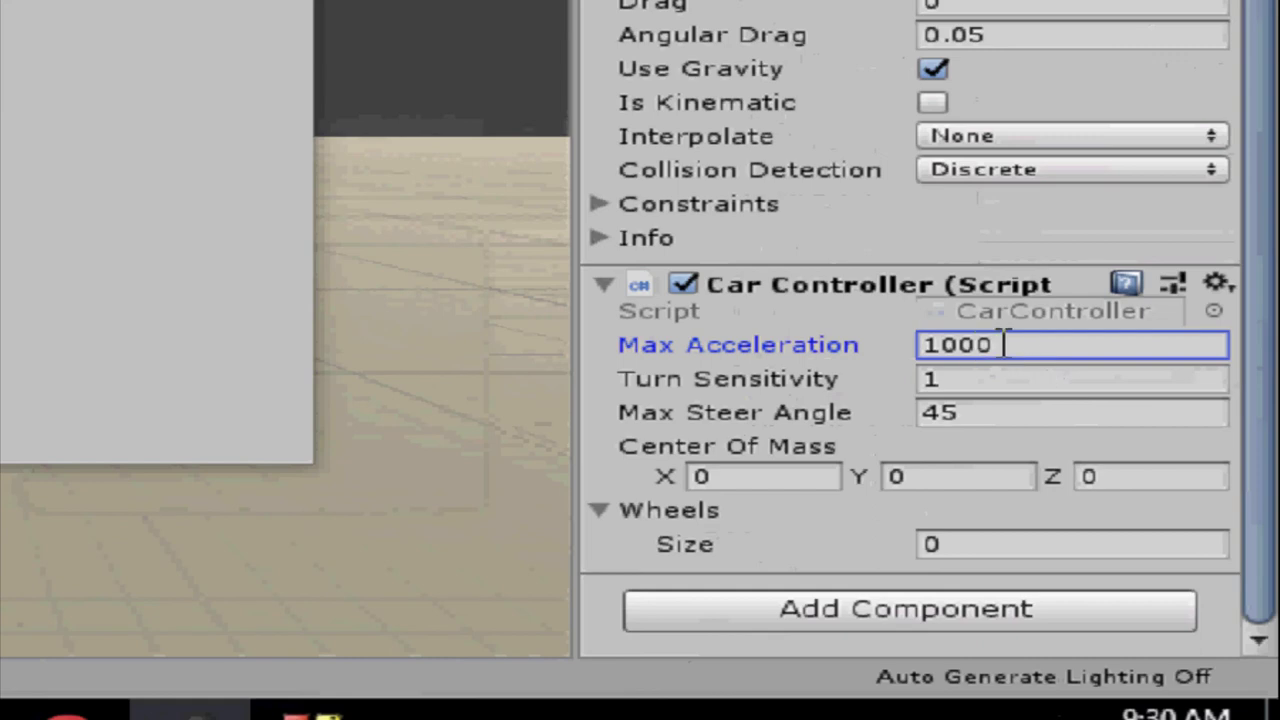
key(Return)
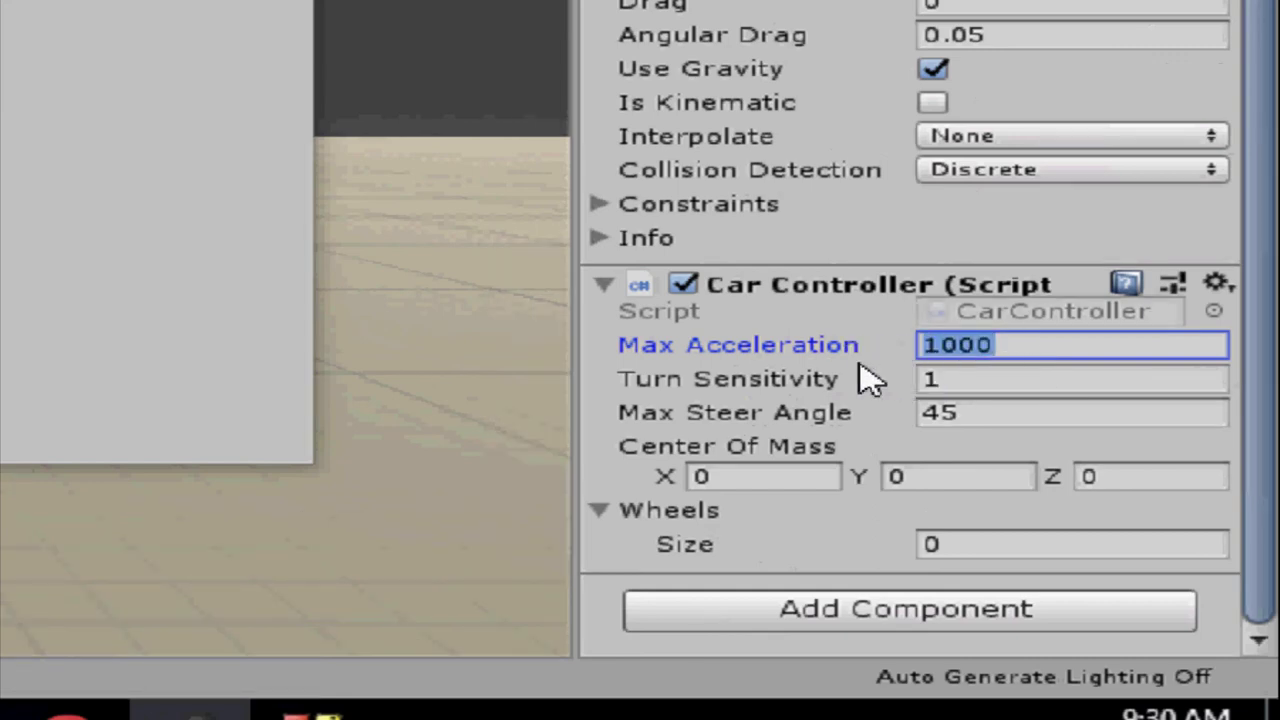
click(1057, 346)
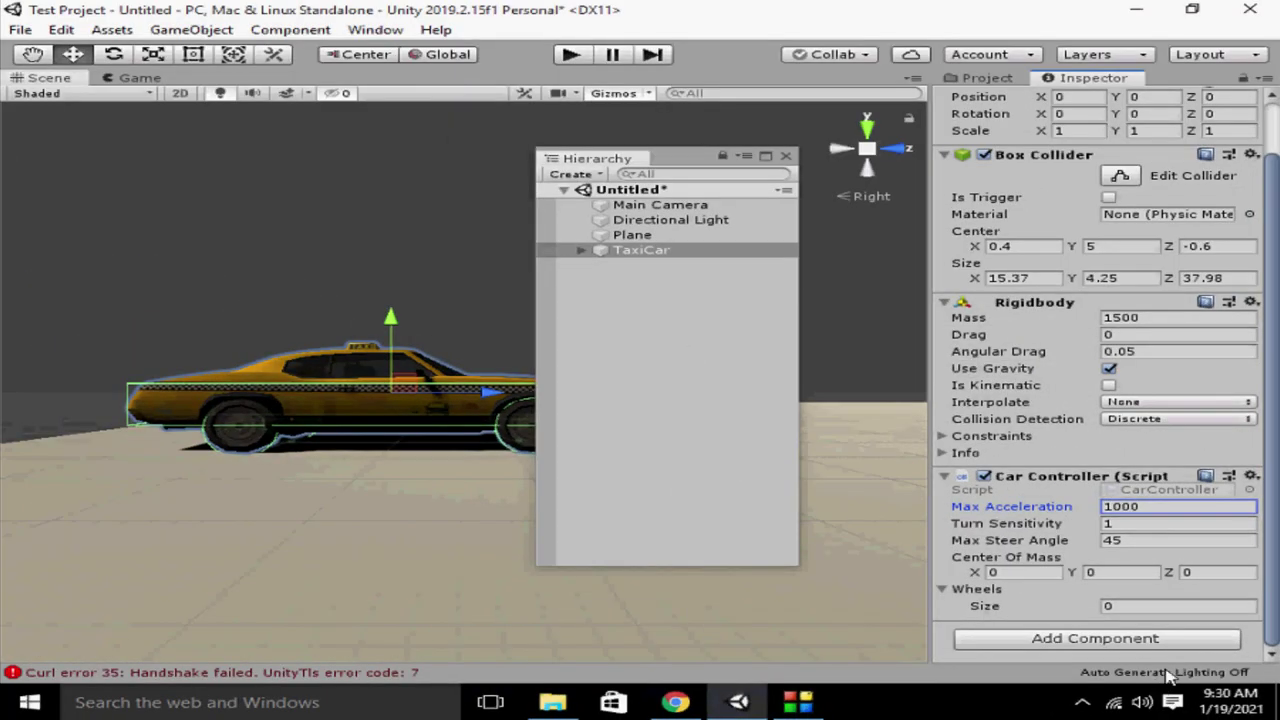
Set the Wheels size to 4, creating Elements 0–3
click(1125, 607)
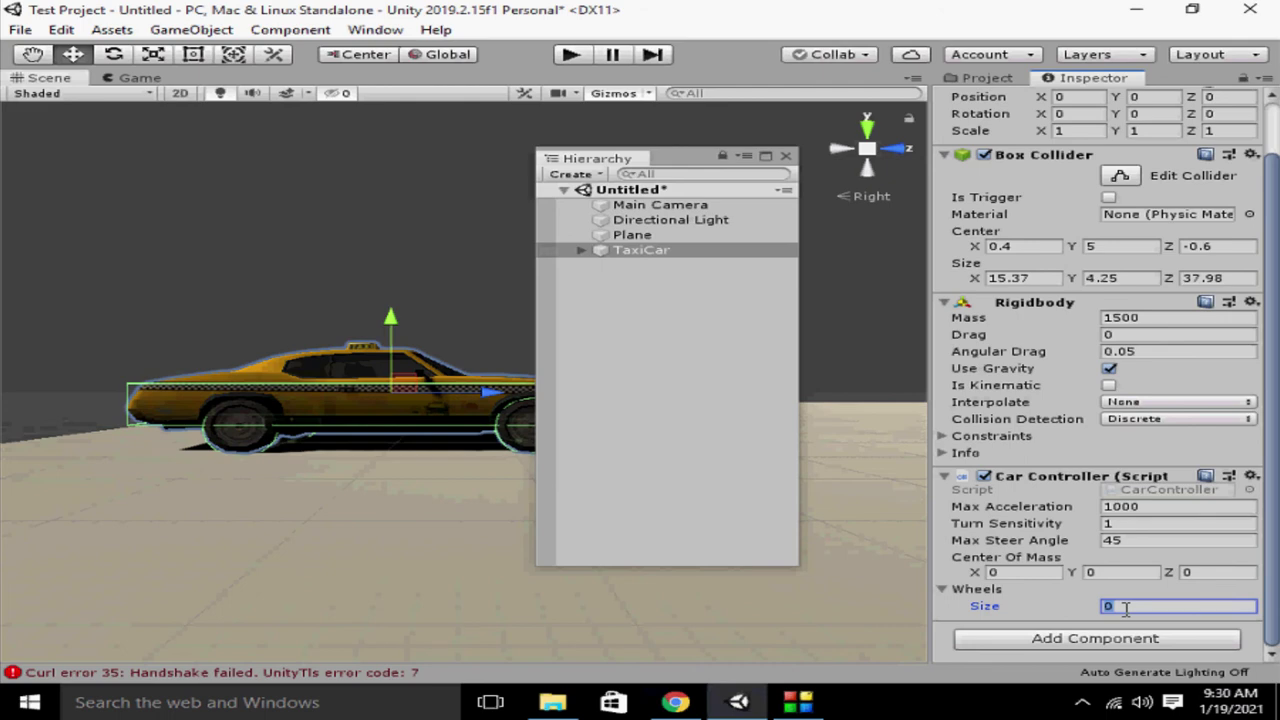
text(4)
key(Return)
scroll(1126, 605, down, 5)
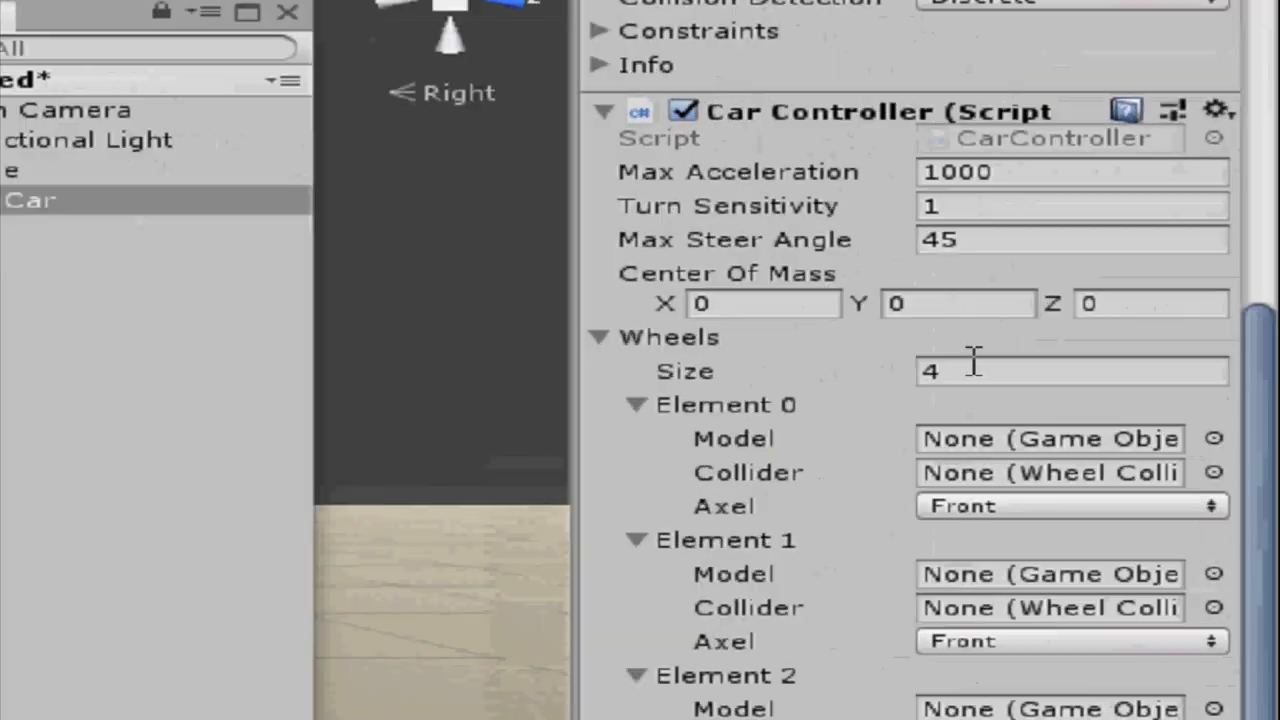
click(1084, 336)
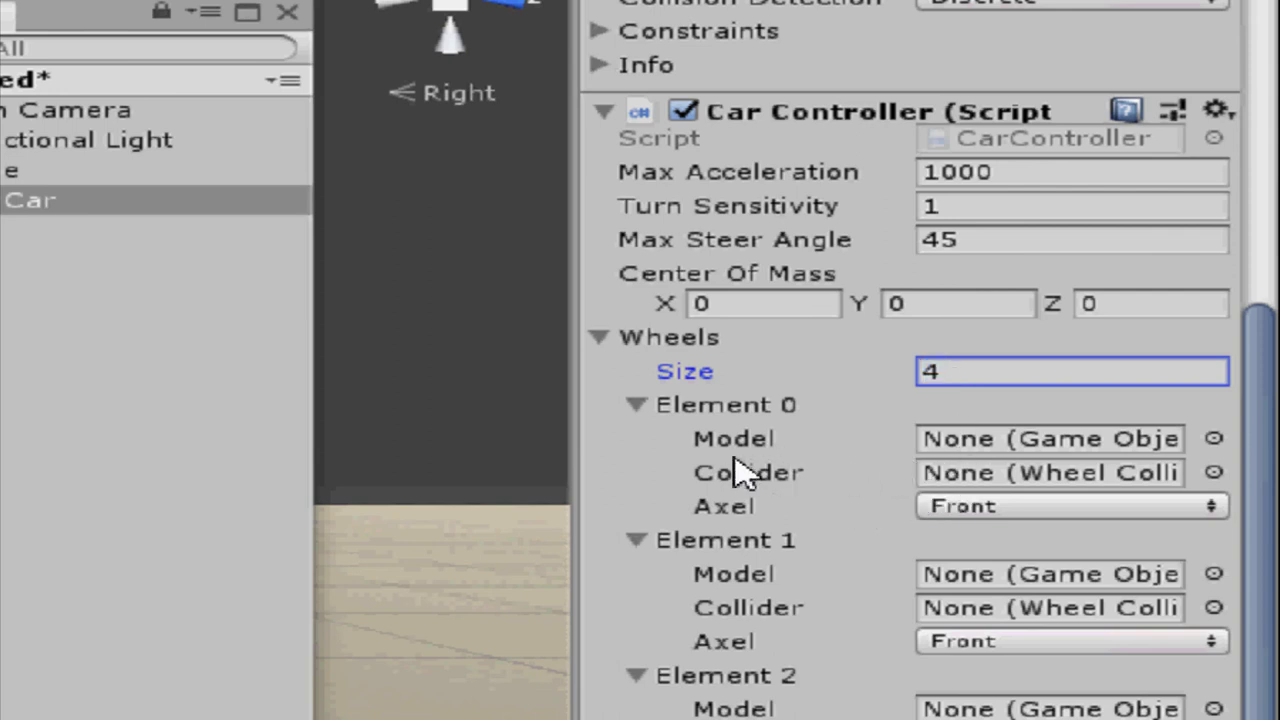
Put wheel Elements 0 and 1 on the Rear axle, leaving Elements 2 and 3 on Front
click(955, 515)
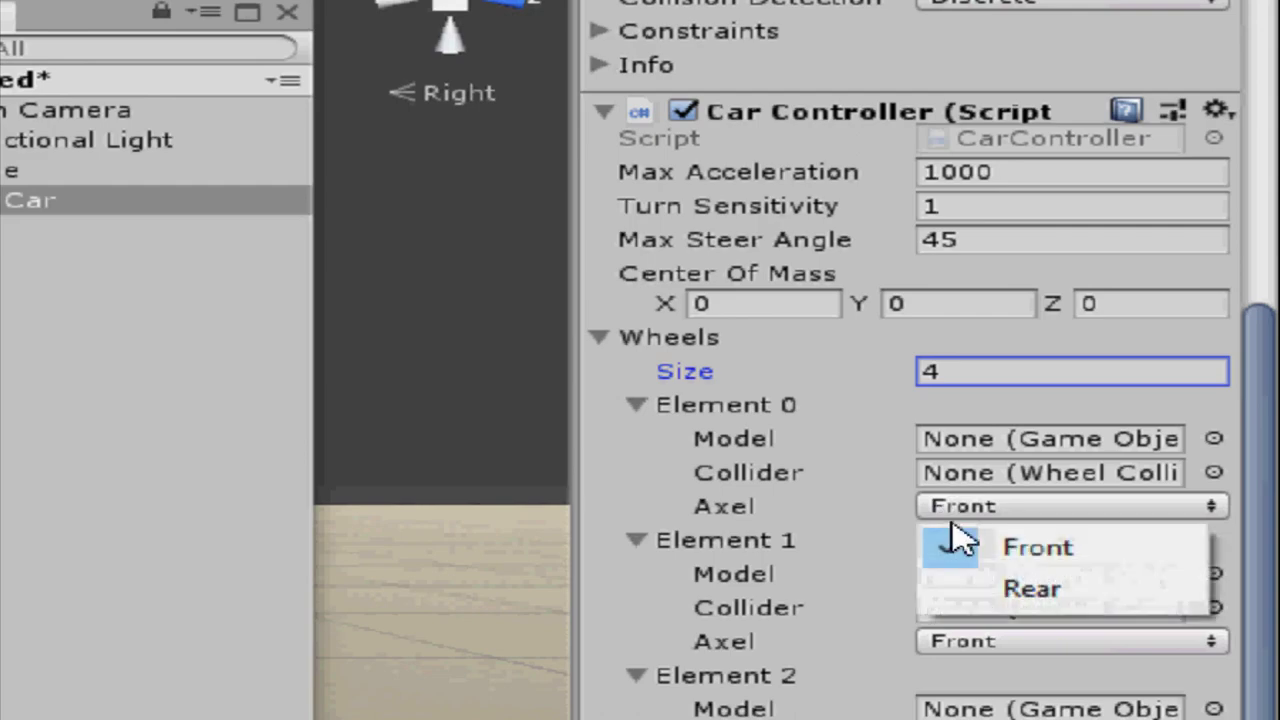
click(950, 575)
click(962, 558)
click(958, 589)
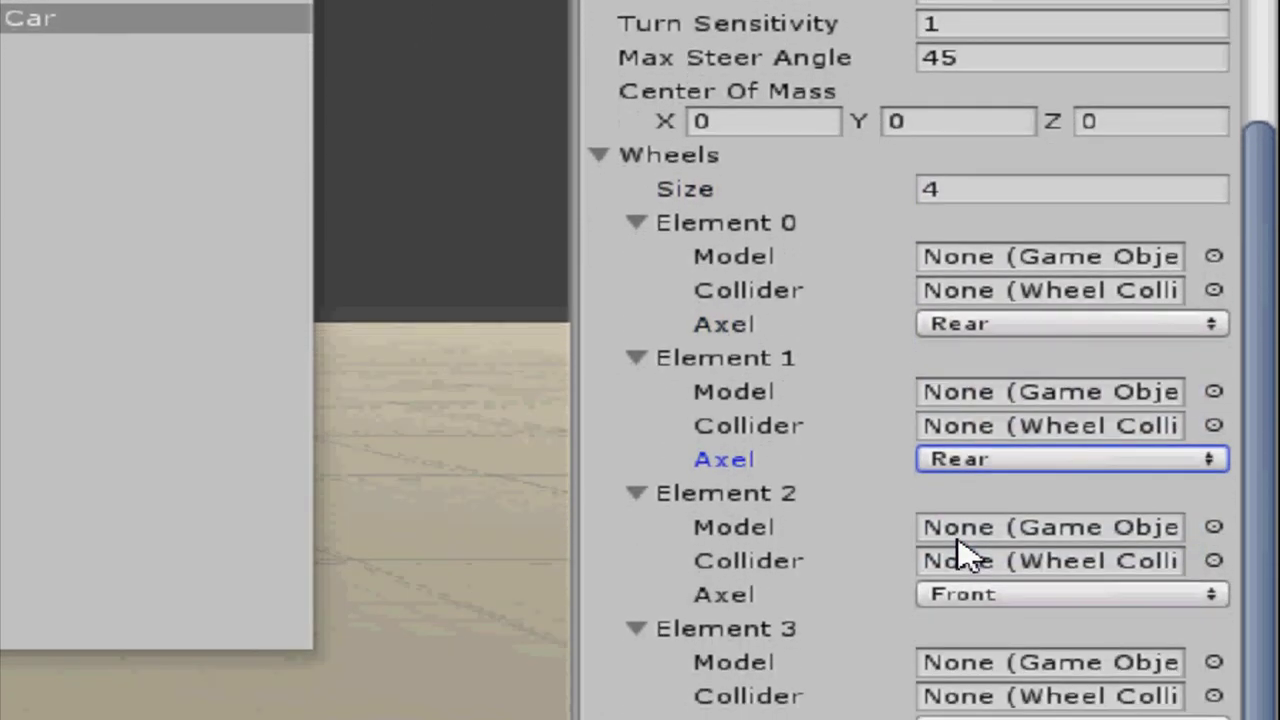
click(963, 574)
click(978, 572)
click(973, 584)
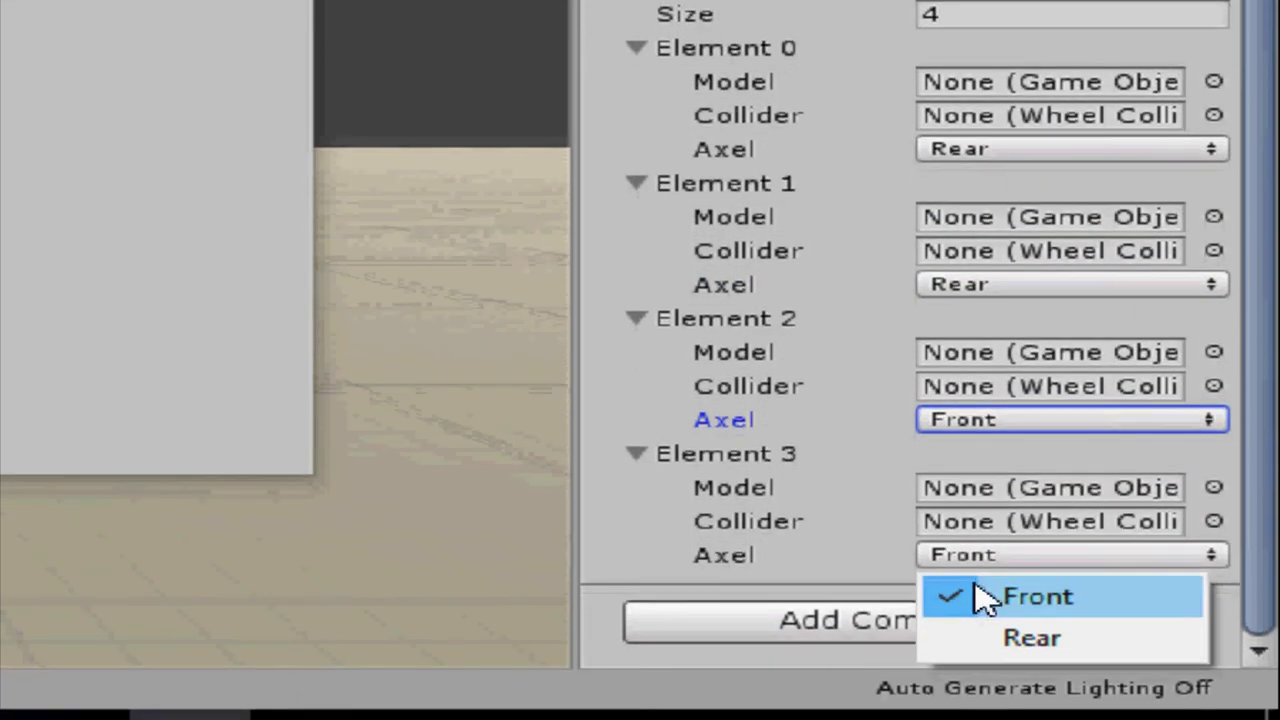
click(970, 622)
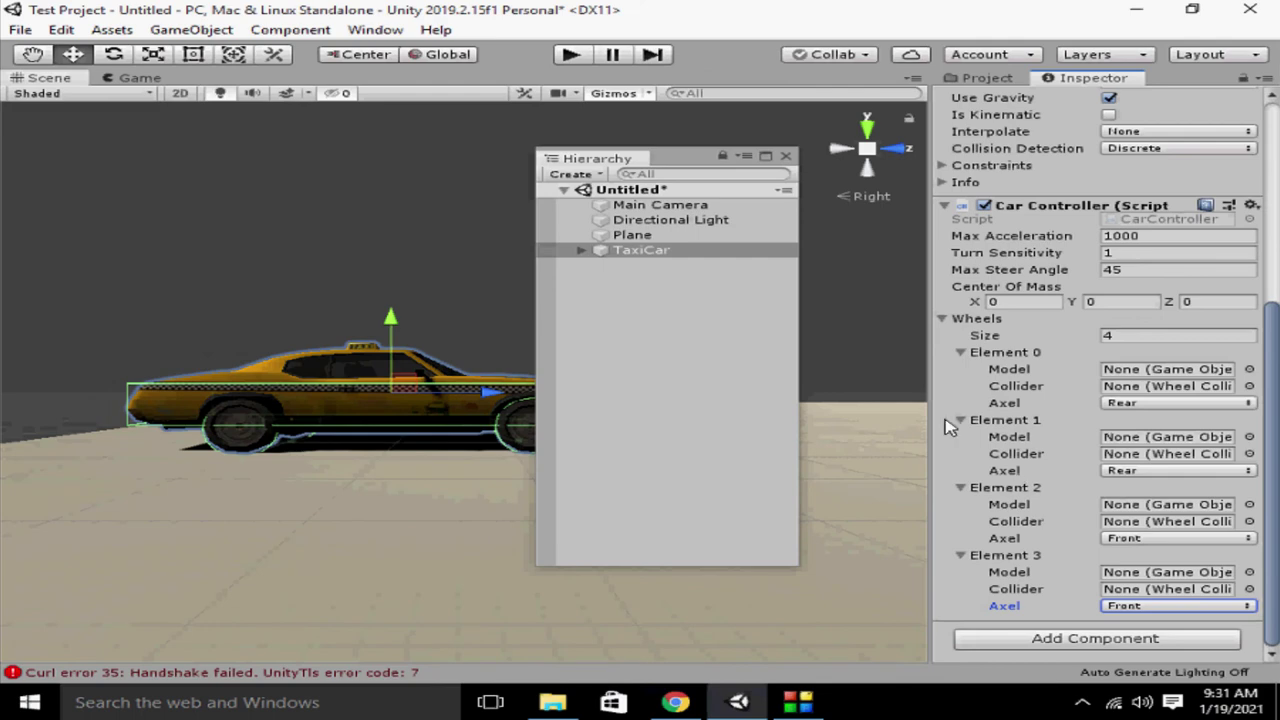
click(581, 251)
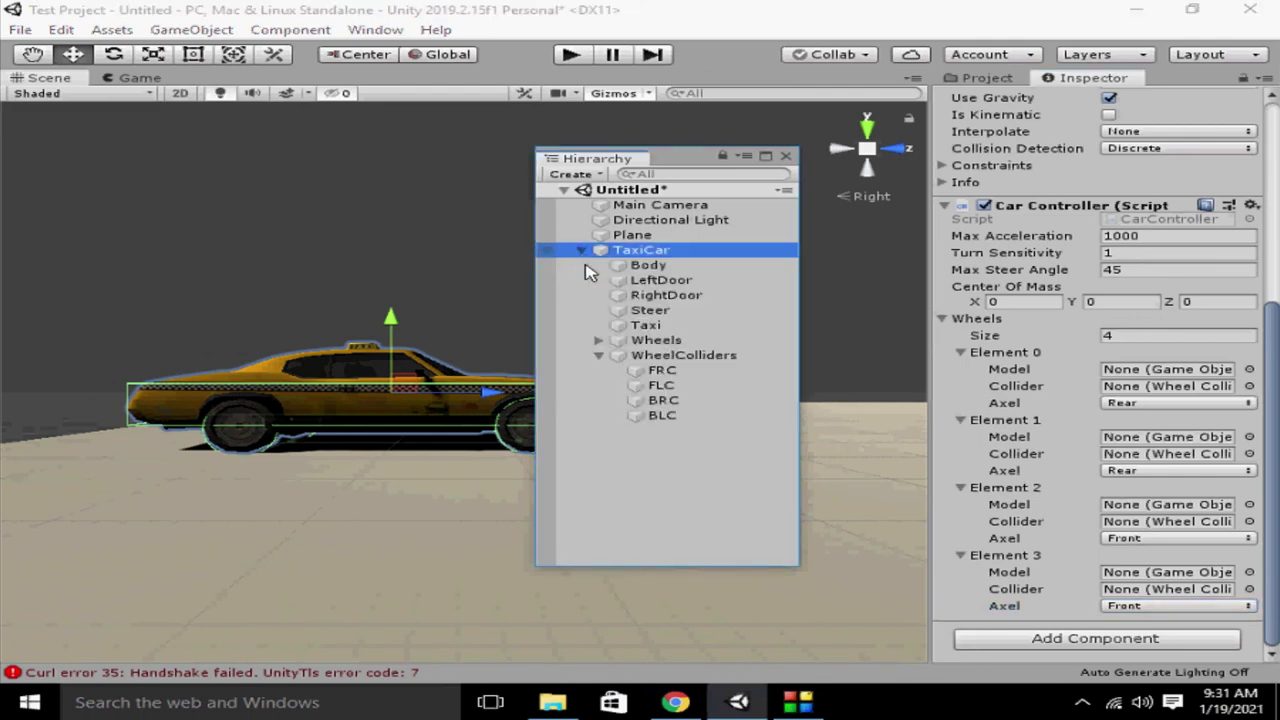
Assign wheel models BR, BL, FR and FL to Elements 0 through 3
click(598, 341)
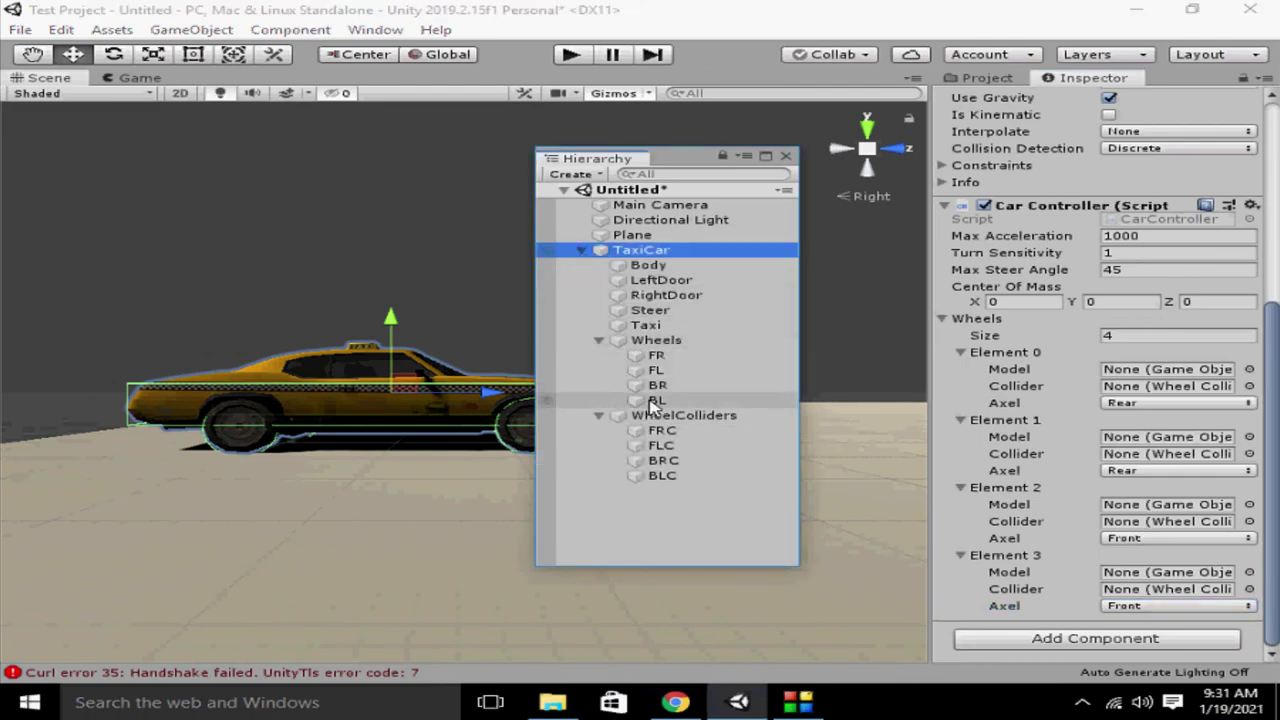
drag(640, 357, 1147, 373)
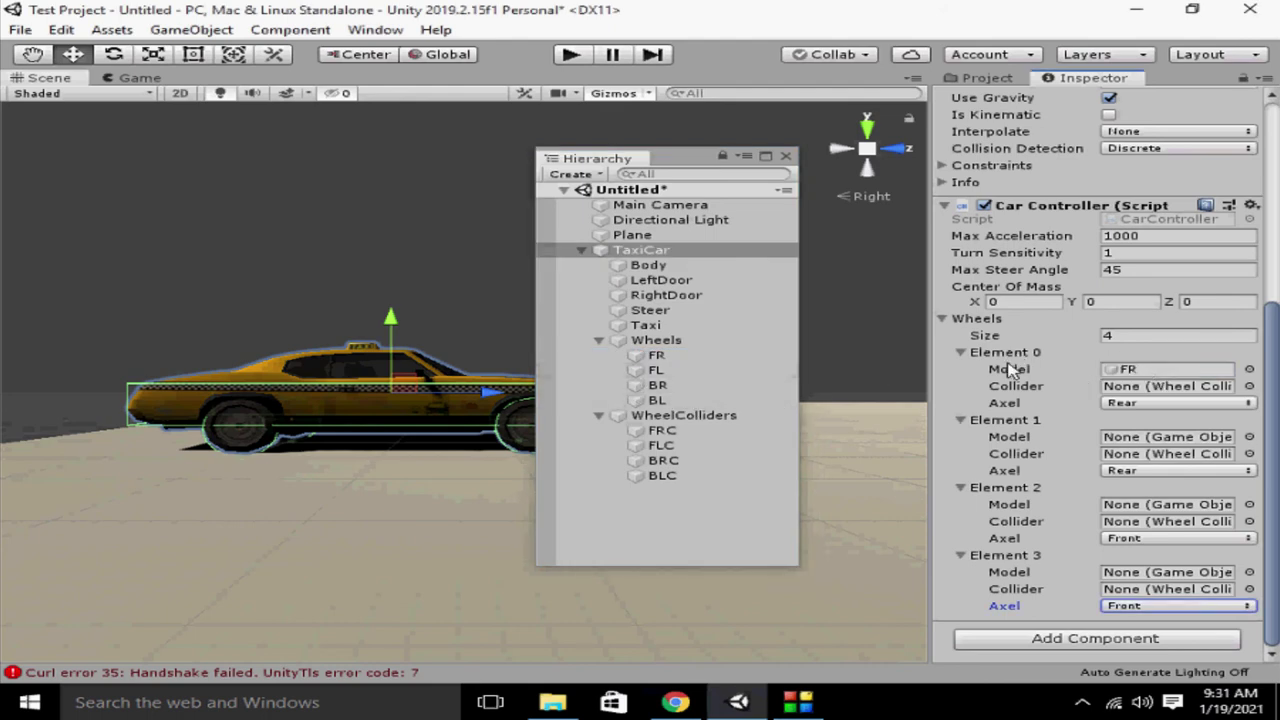
drag(656, 385, 1131, 376)
drag(656, 400, 1121, 445)
mouse_move(656, 355)
mouse_down()
mouse_move(1125, 504)
mouse_move(1100, 520)
mouse_up()
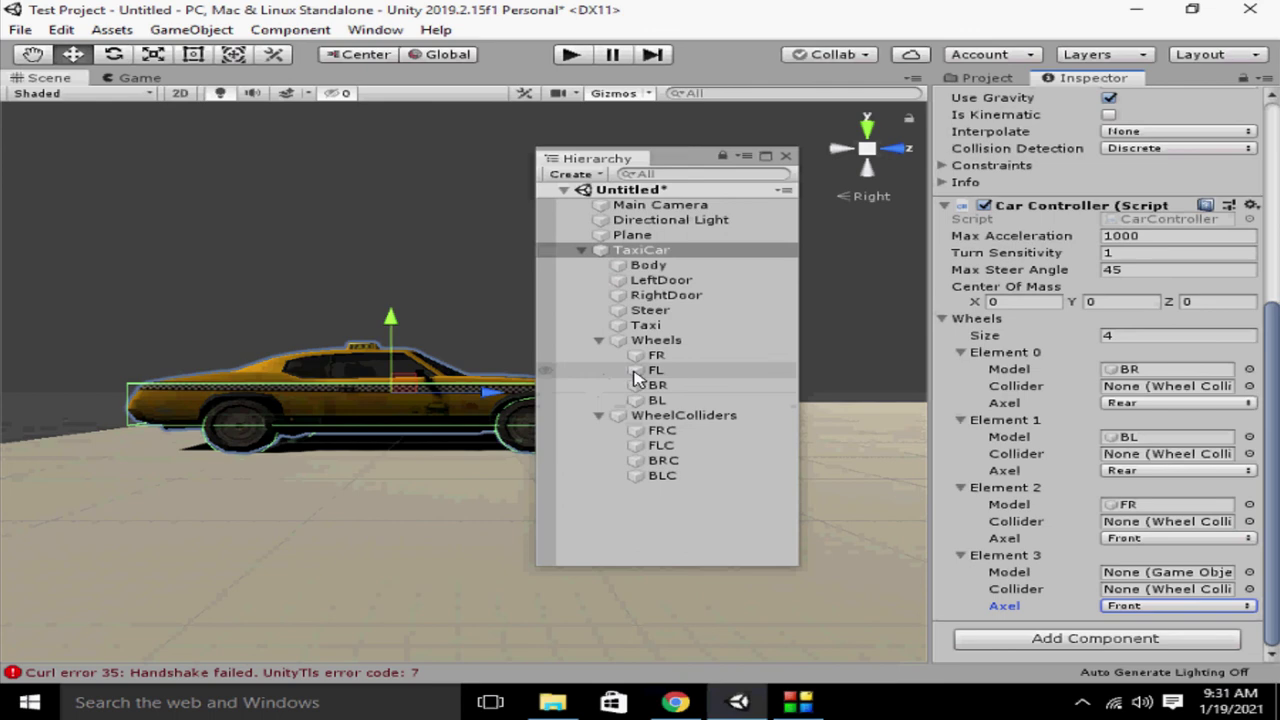
drag(1121, 564, 1102, 574)
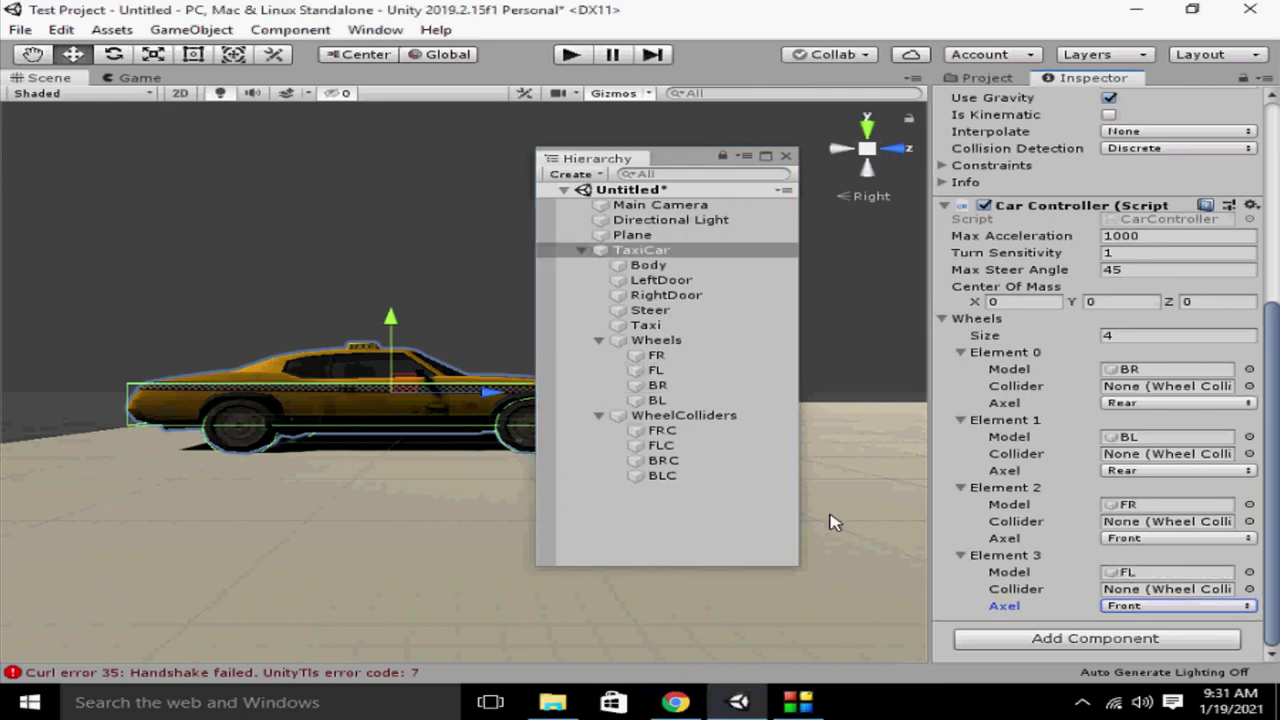
Assign colliders BRC, BLC, FRC and FLC to Elements 0 through 3
drag(662, 460, 1120, 390)
drag(662, 475, 1120, 462)
drag(662, 430, 1112, 524)
drag(662, 445, 1119, 594)
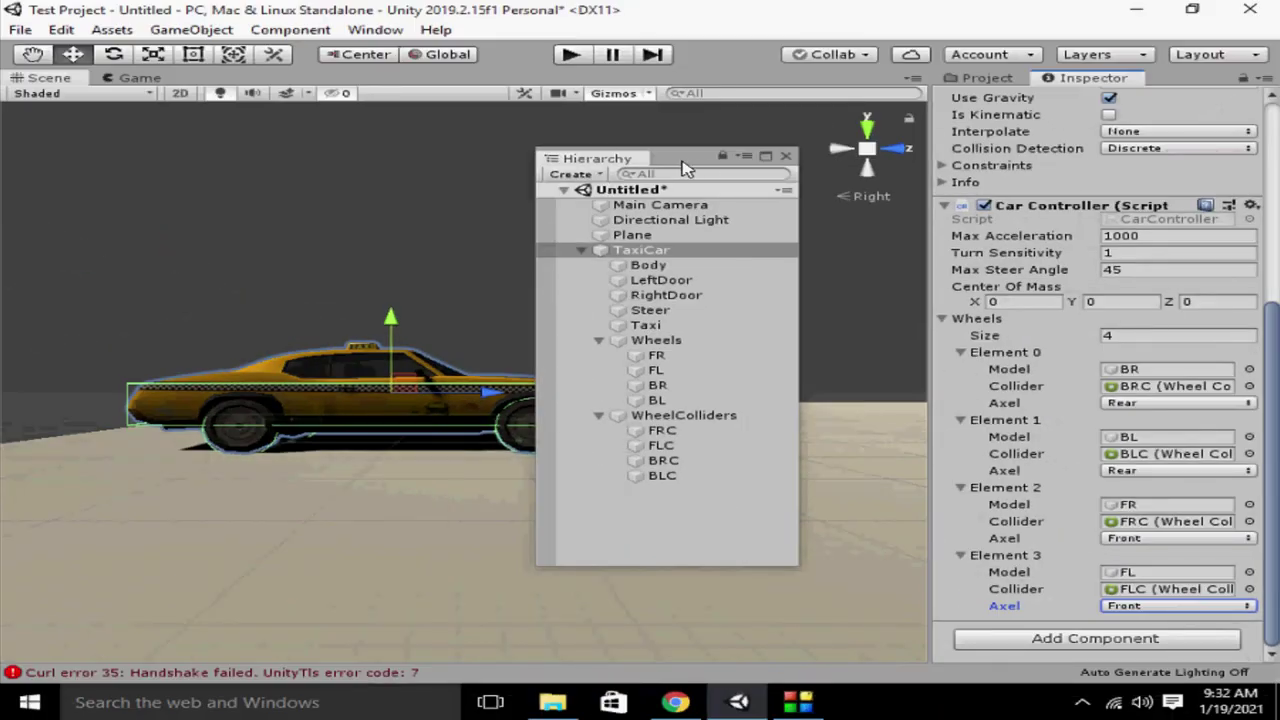
drag(686, 170, 905, 184)
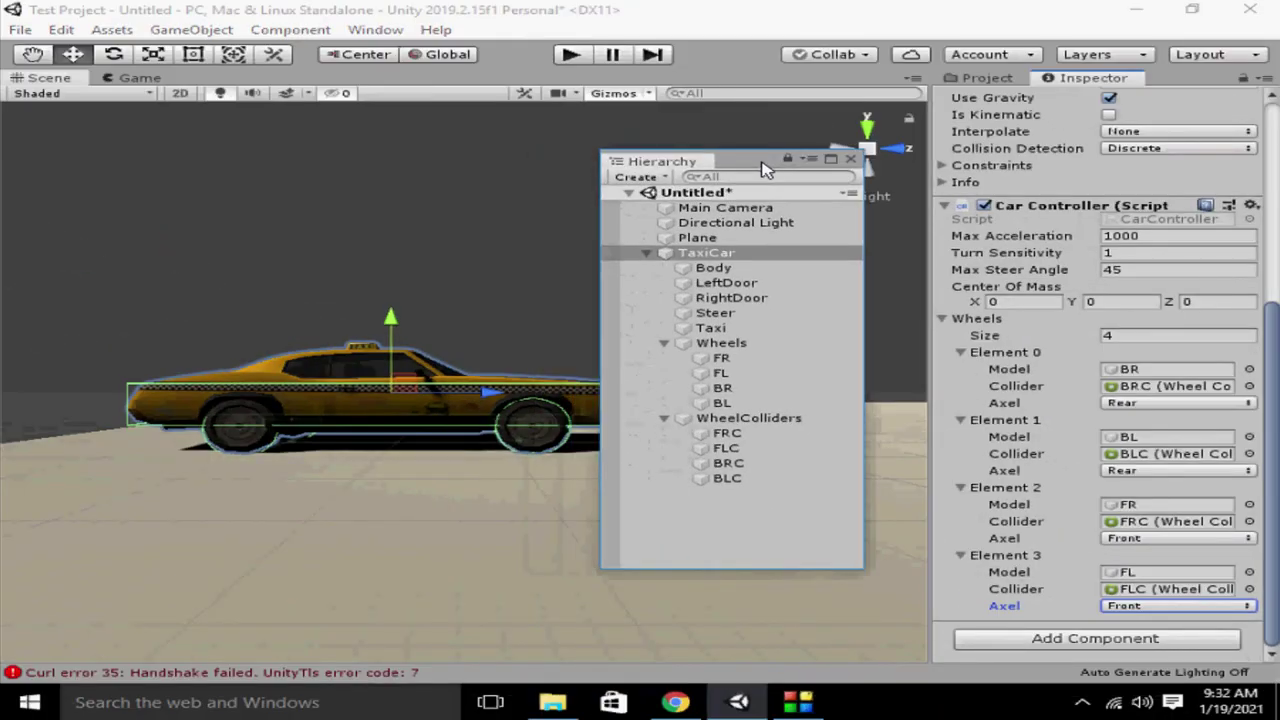
Collapse and deselect TaxiCar, then test-drive the taxi in Play mode and stop
click(801, 266)
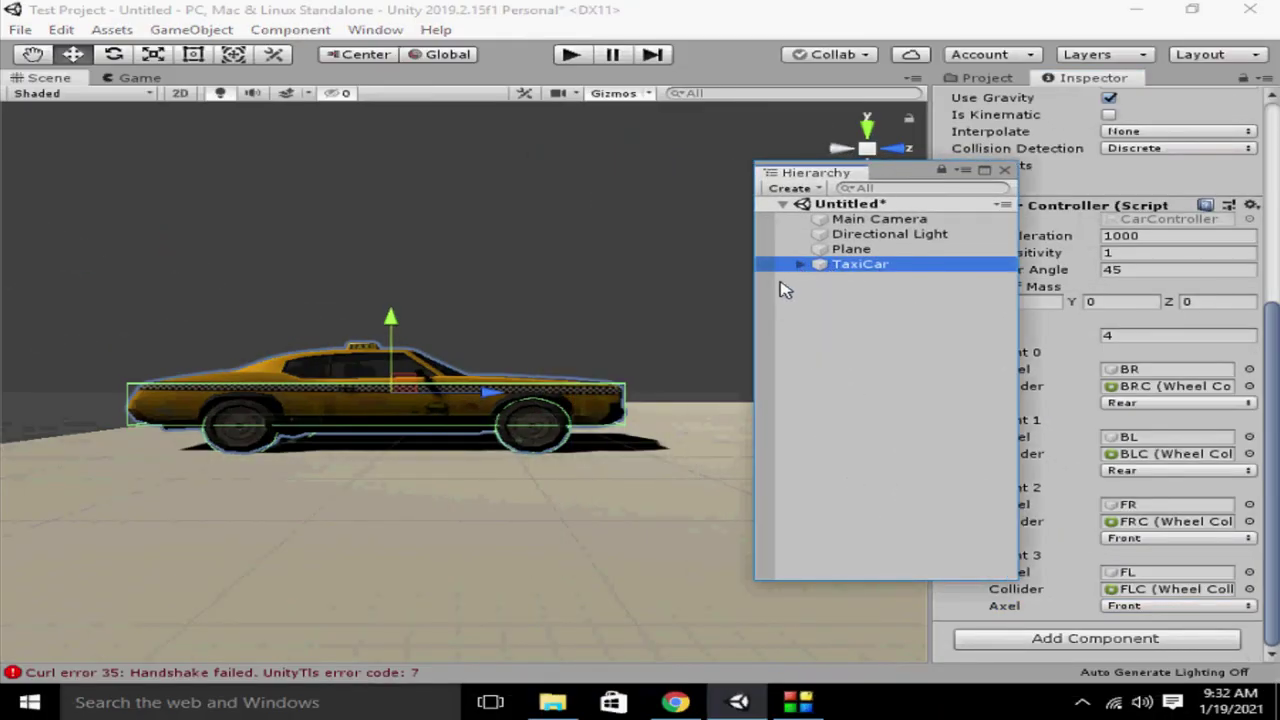
click(782, 289)
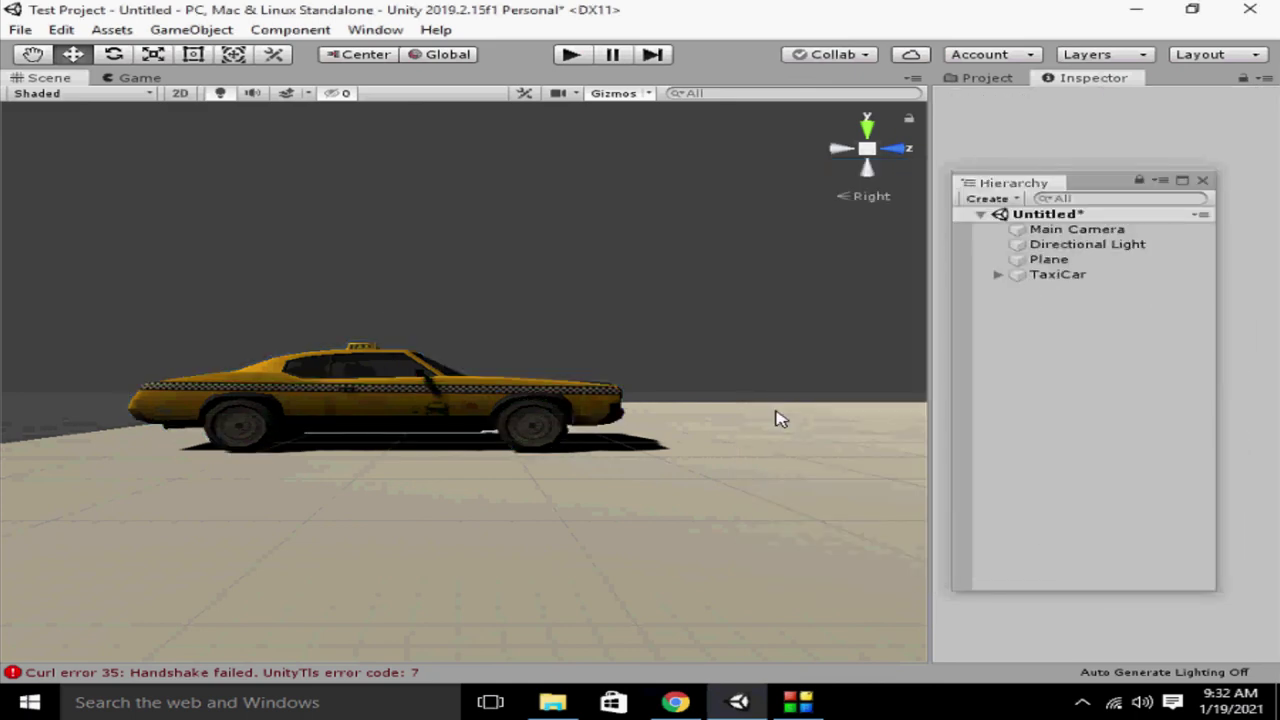
click(568, 56)
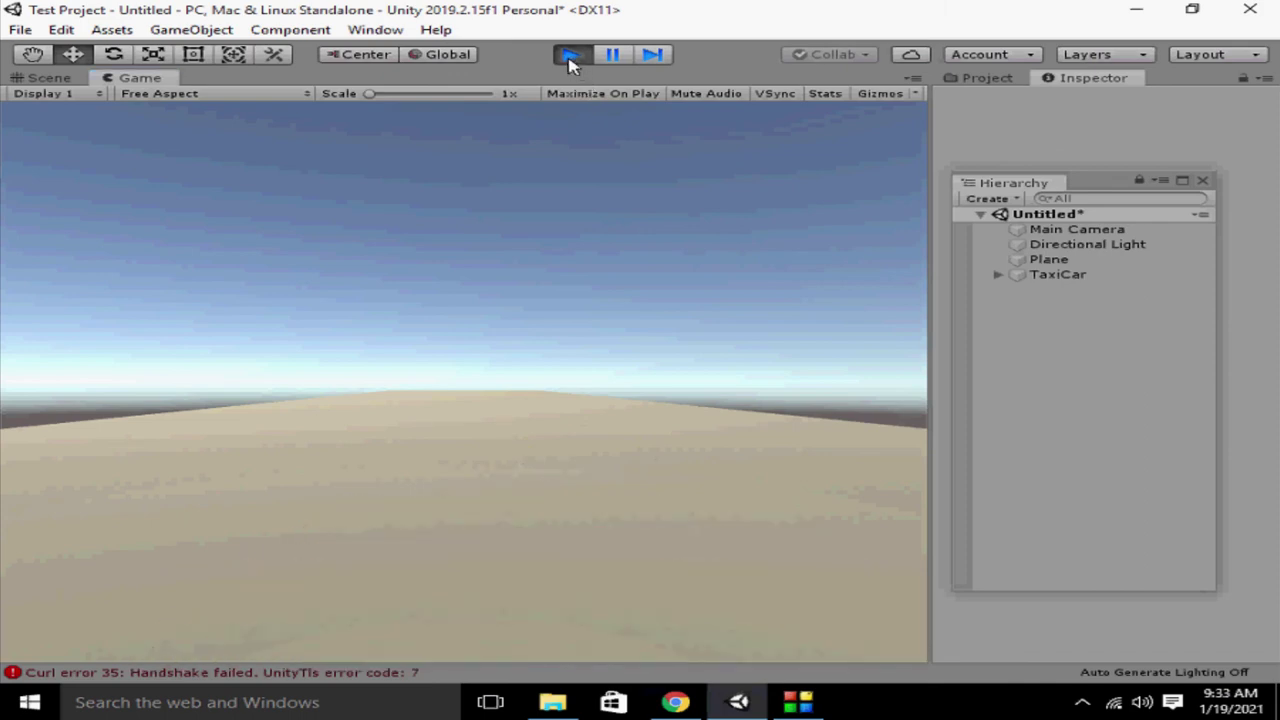
click(569, 60)
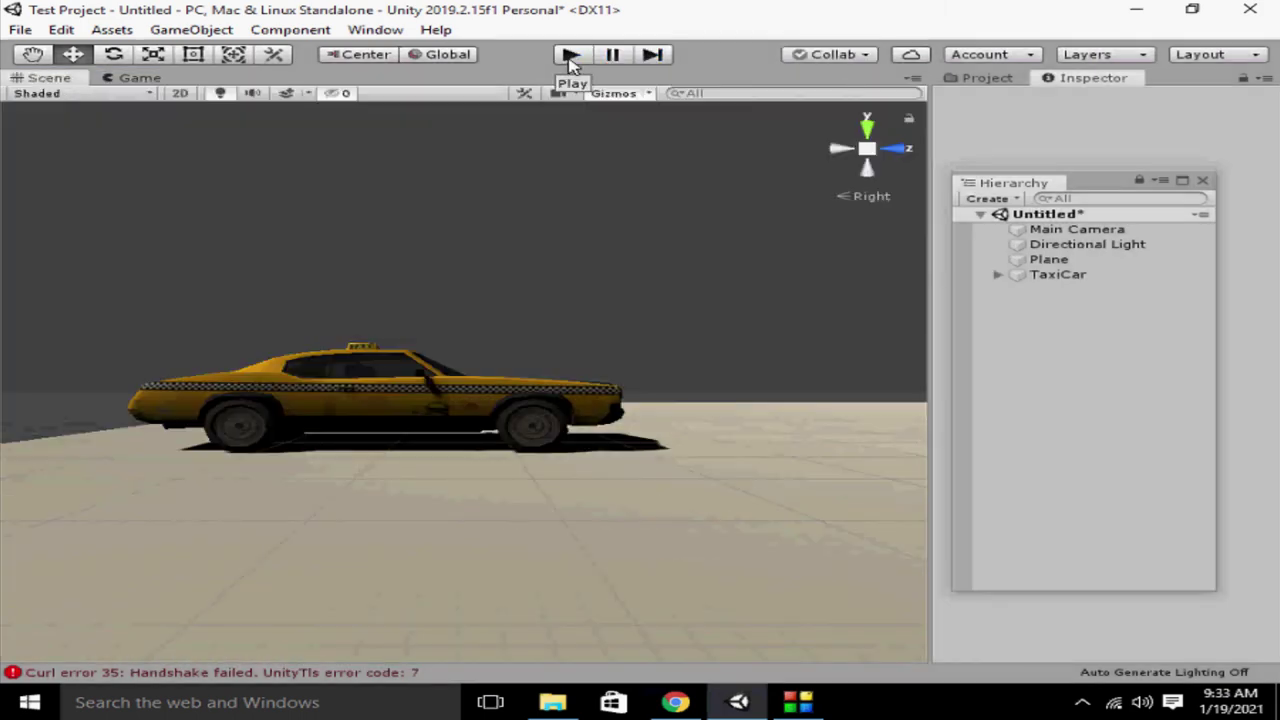
Run two more Play-mode test drives of the taxi, ending back in edit mode
click(571, 62)
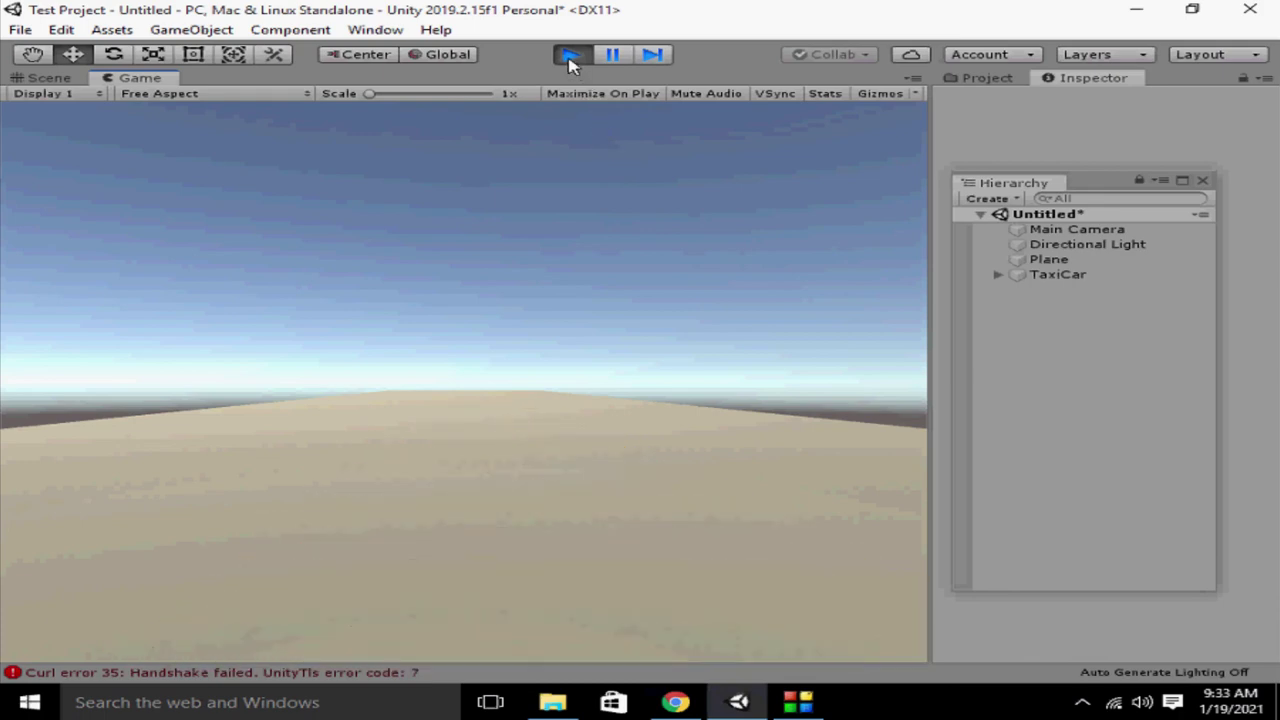
click(570, 57)
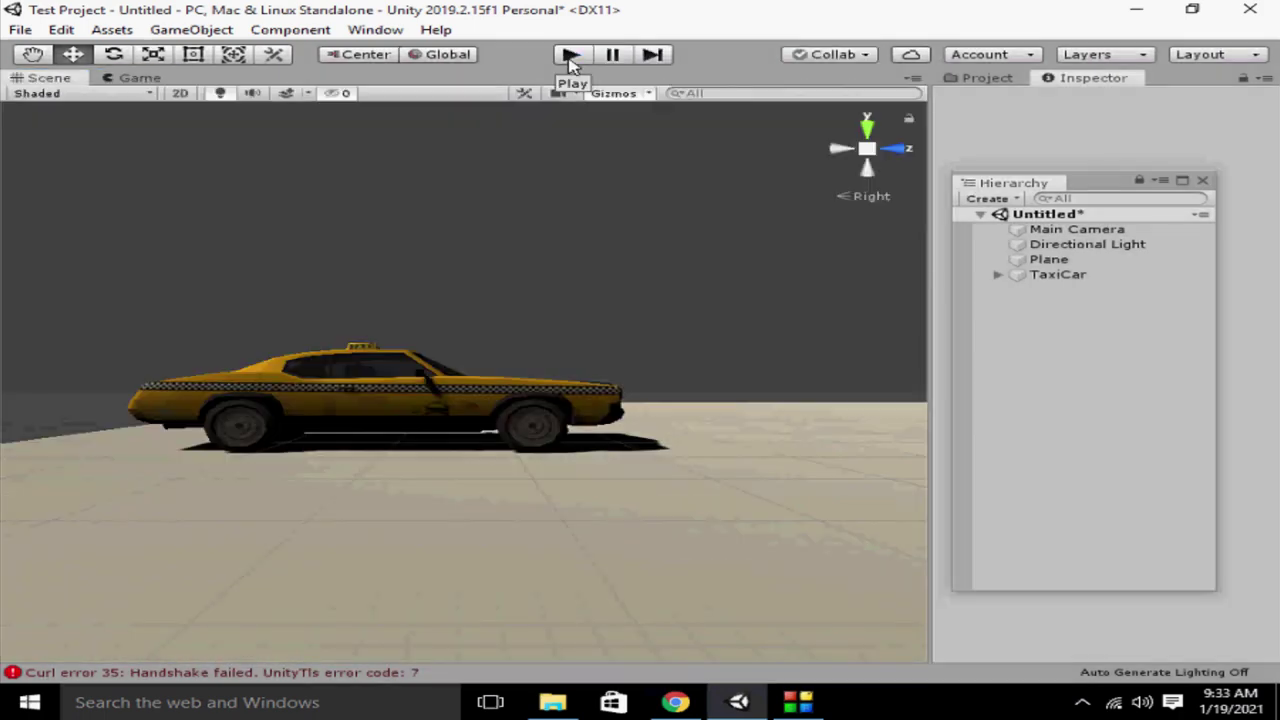
click(570, 57)
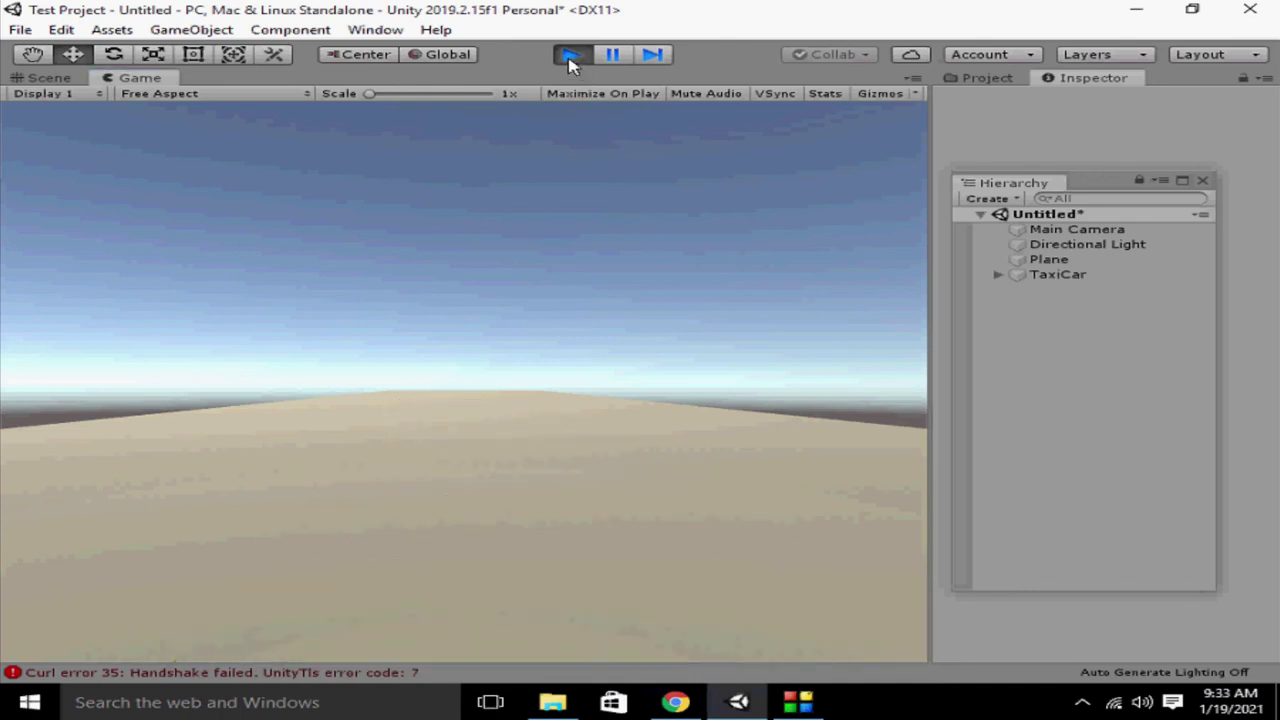
click(570, 57)
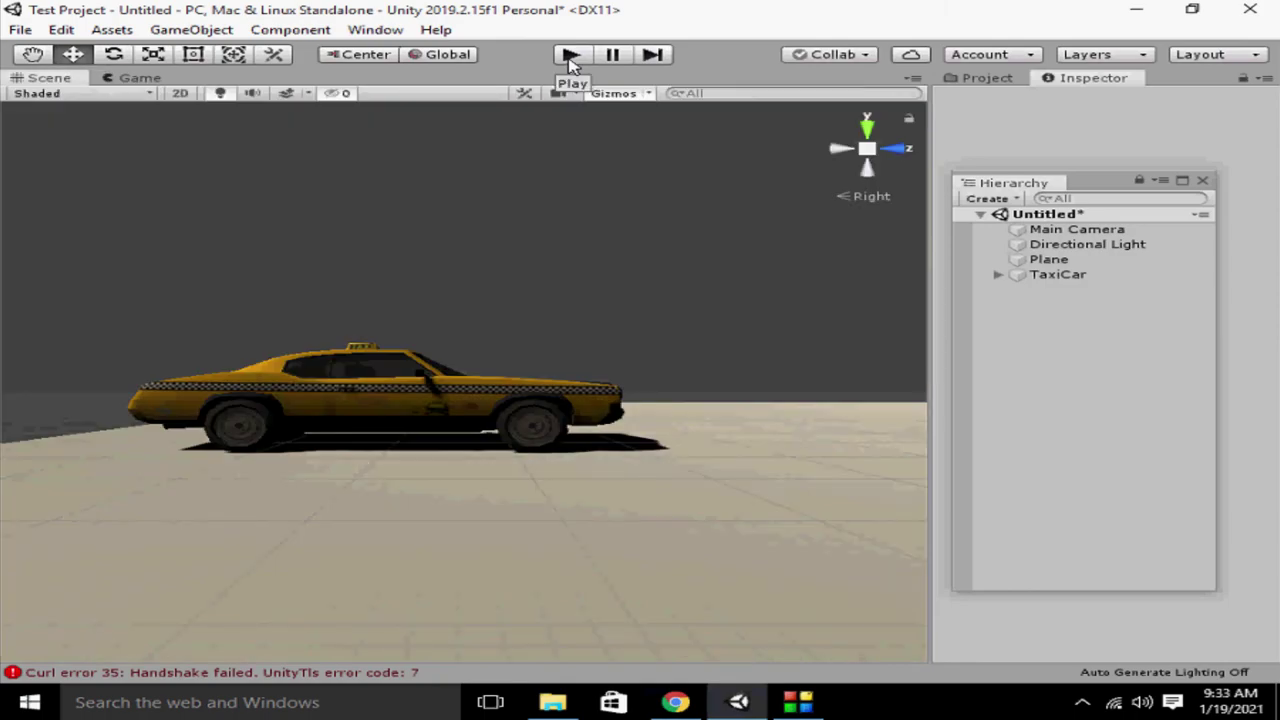